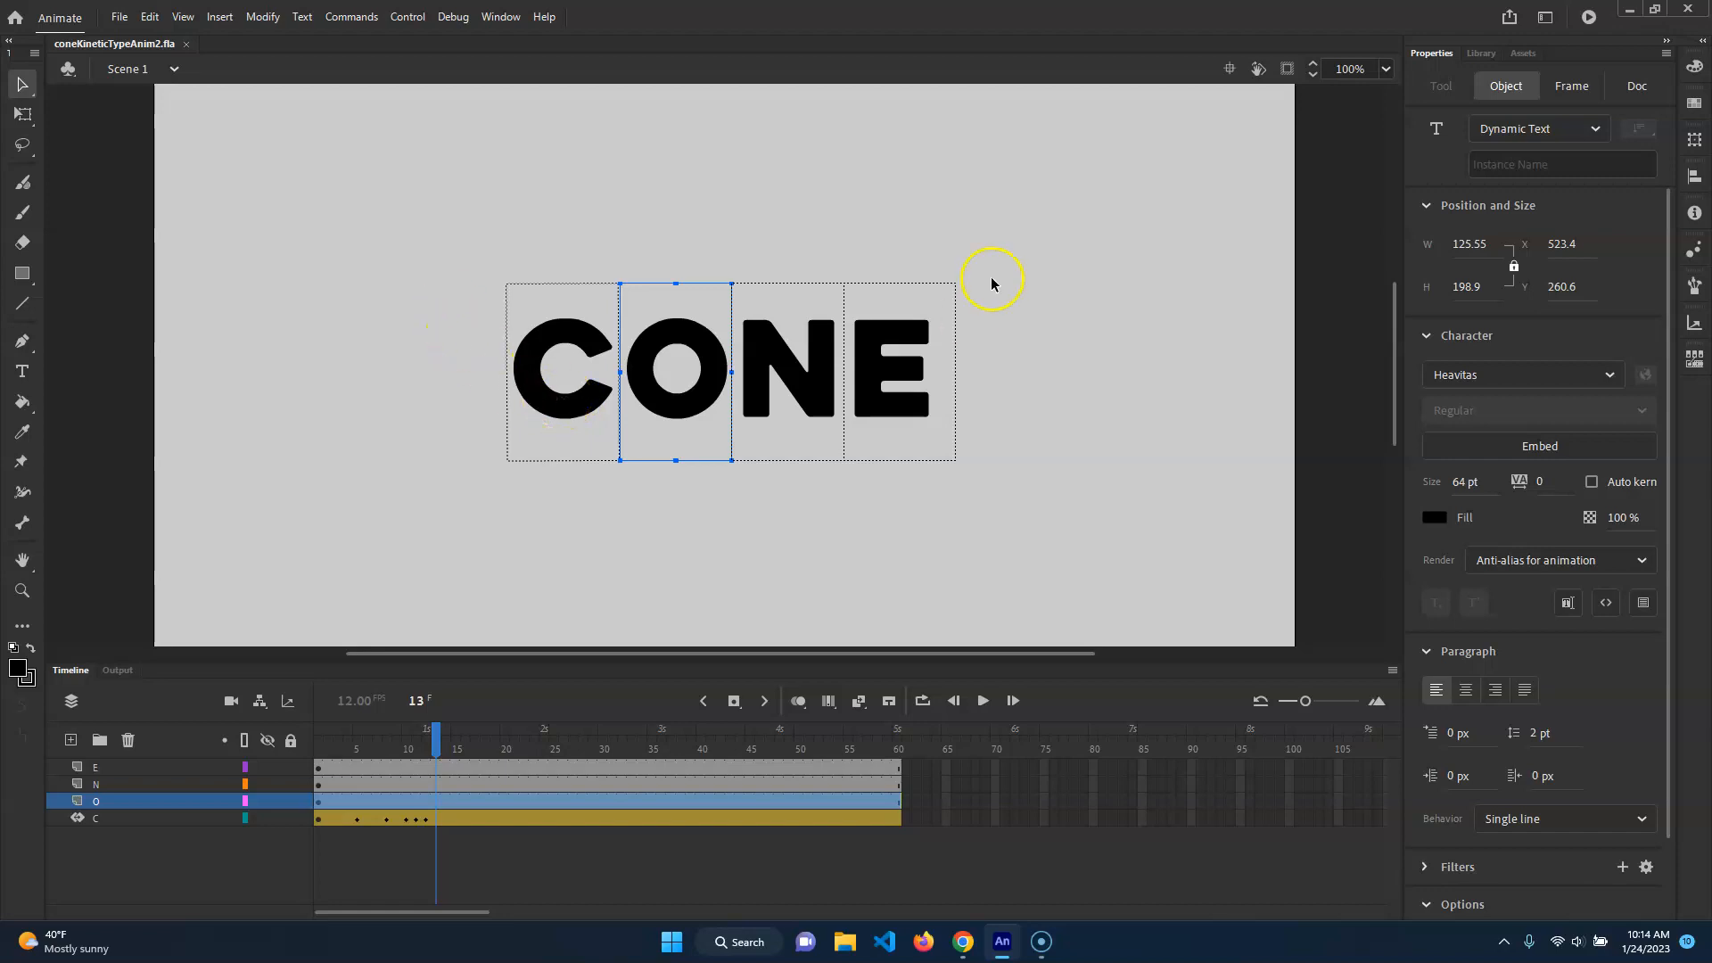
- Add a keyframe at frame 24 on the O layer to hold the letter's final position
{"action": "left_click_drag", "start_coordinate": [869, 222], "coordinate": [860, 280]}
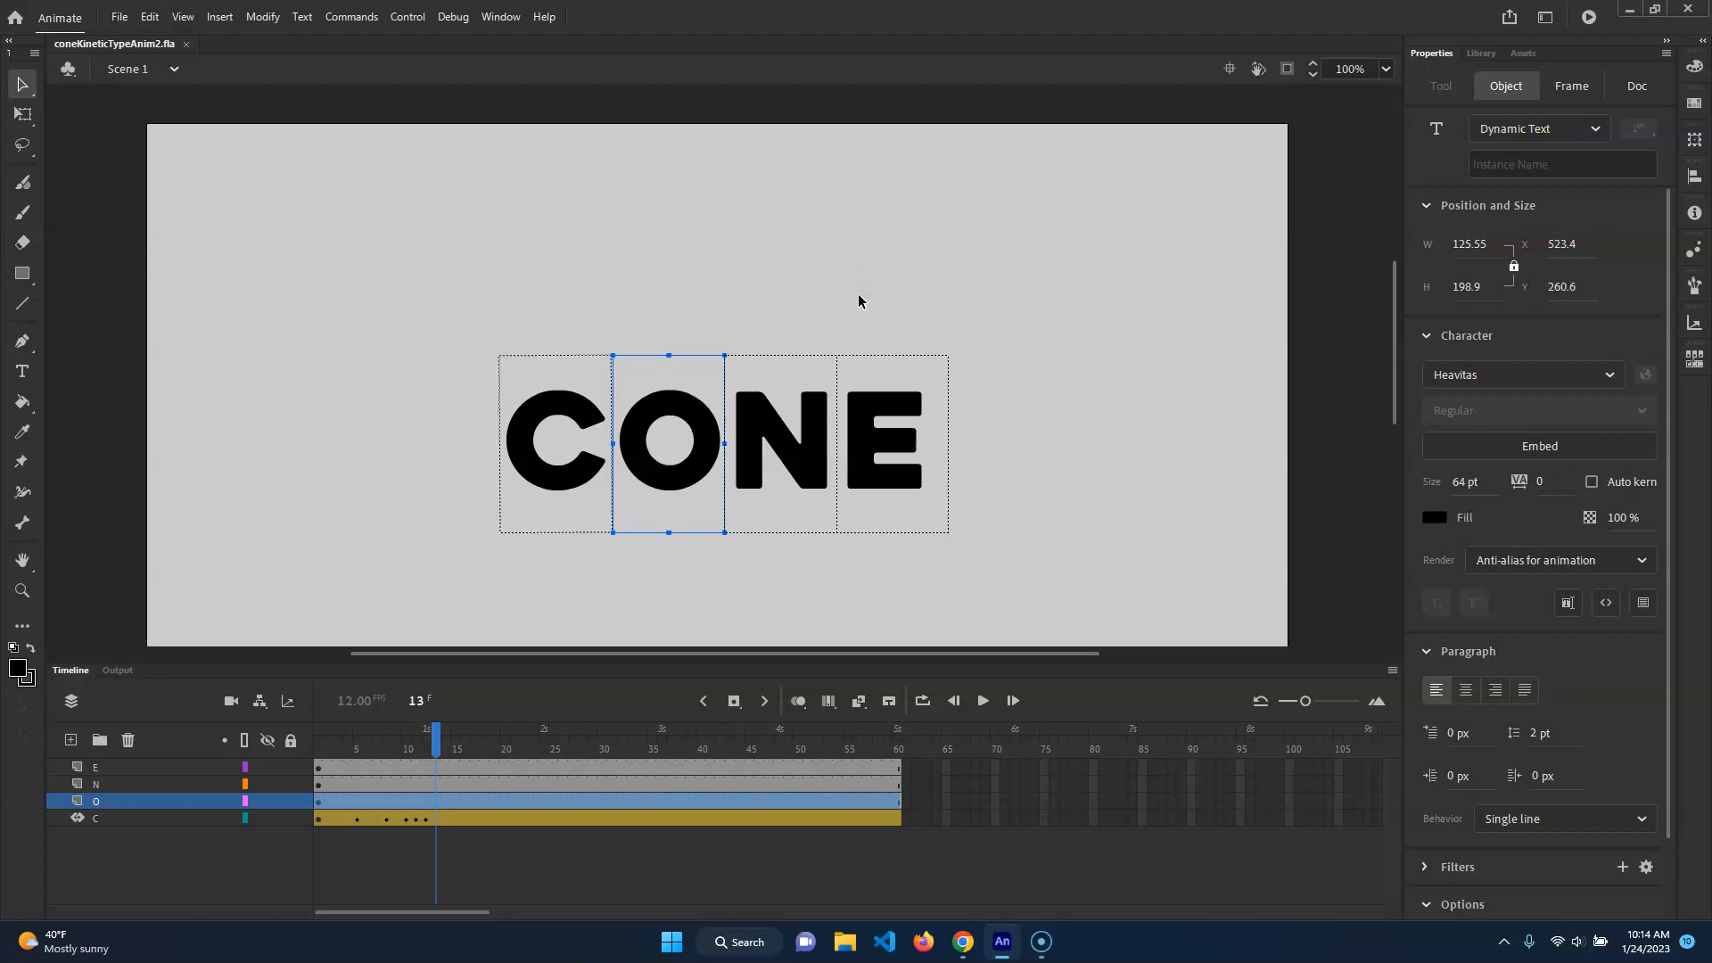
{"action": "left_click_drag", "start_coordinate": [437, 742], "coordinate": [542, 764]}
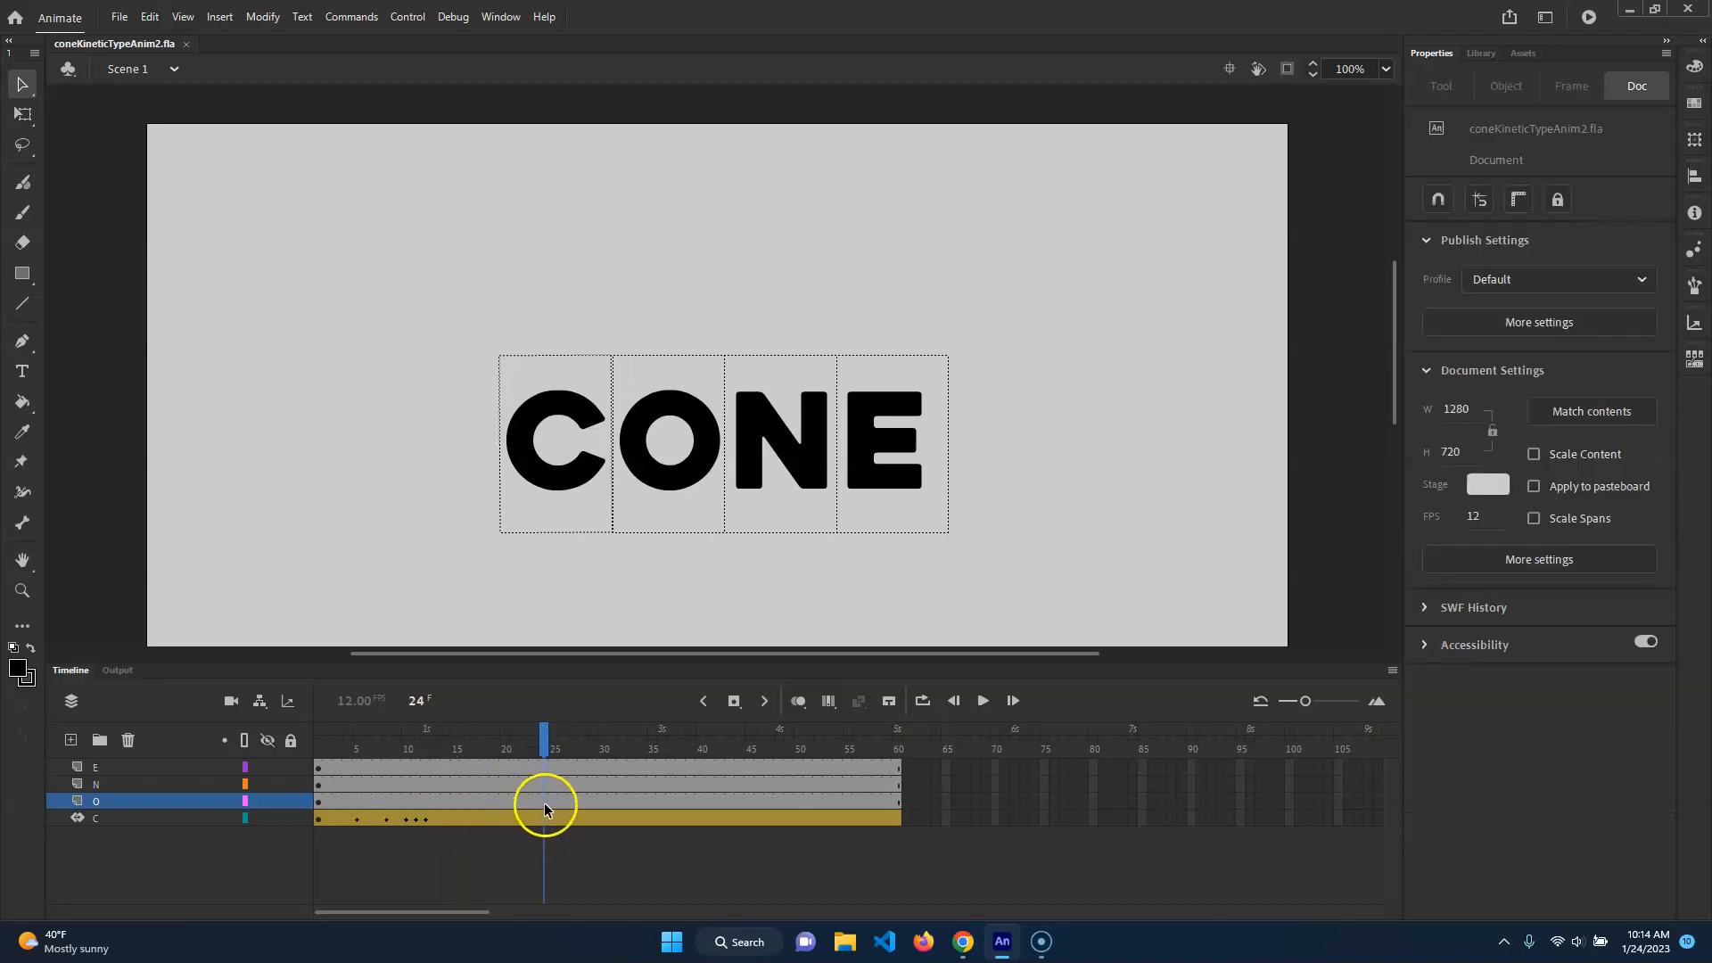
{"action": "left_click", "coordinate": [544, 802]}
{"action": "key", "text": "F6"}
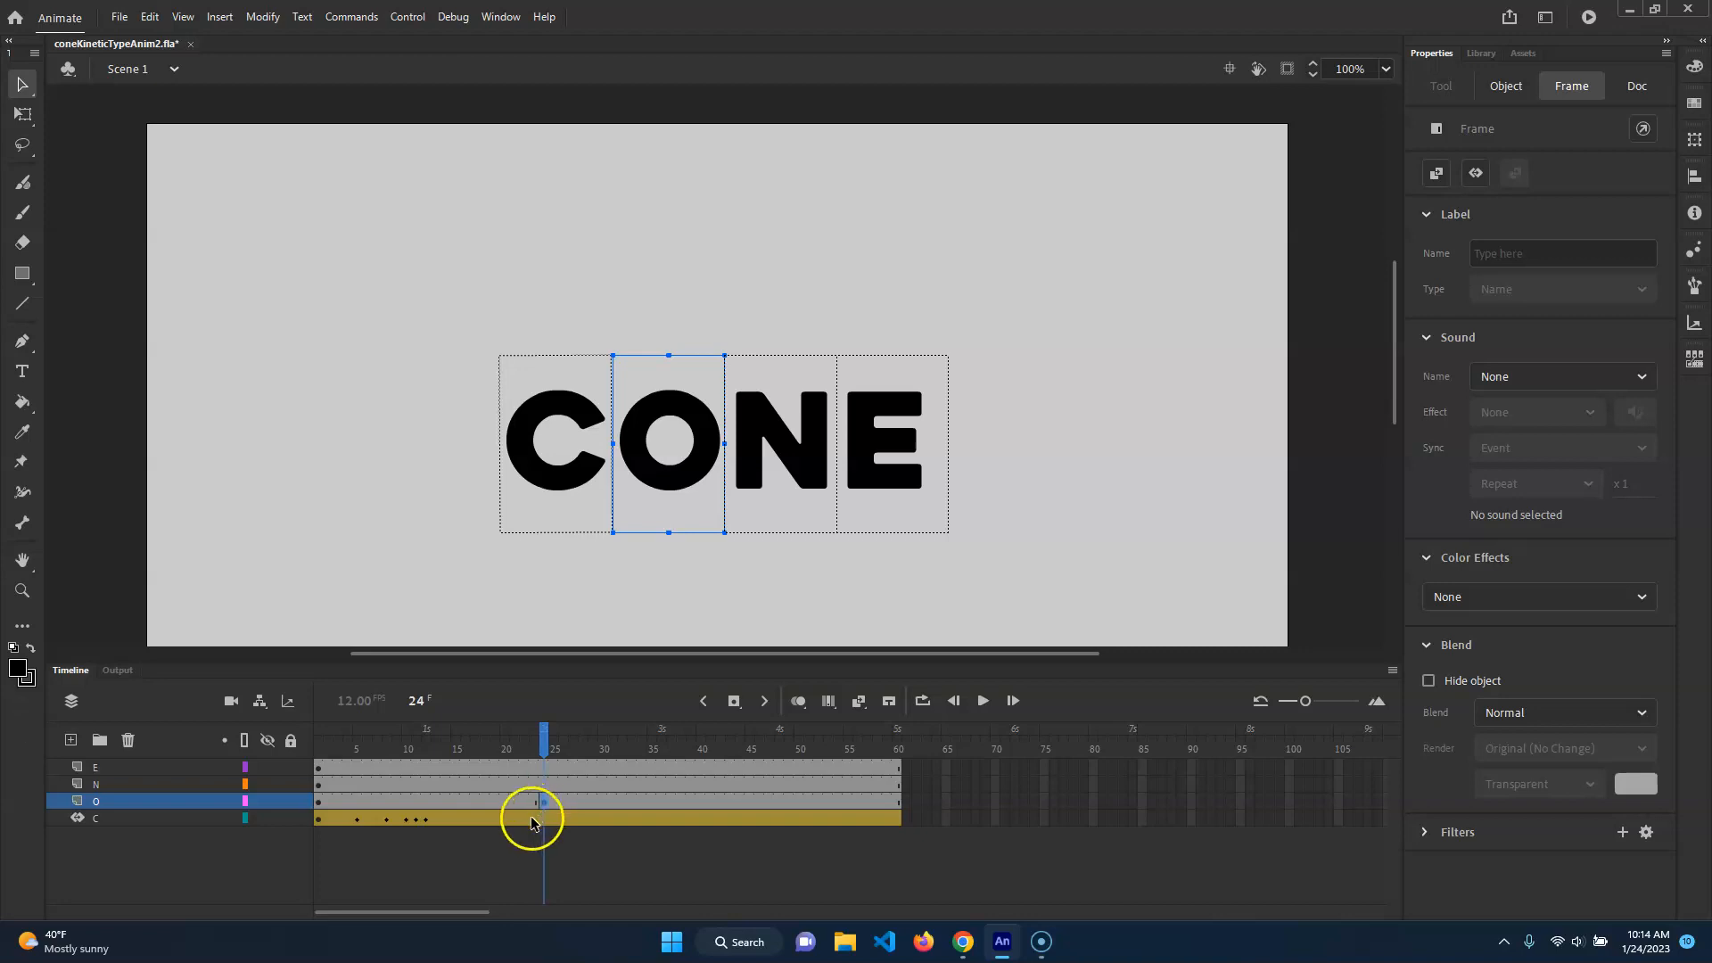
- Add a keyframe at frame 12 on the O layer
{"action": "left_click_drag", "start_coordinate": [531, 748], "coordinate": [426, 747]}
{"action": "left_click", "coordinate": [425, 798]}
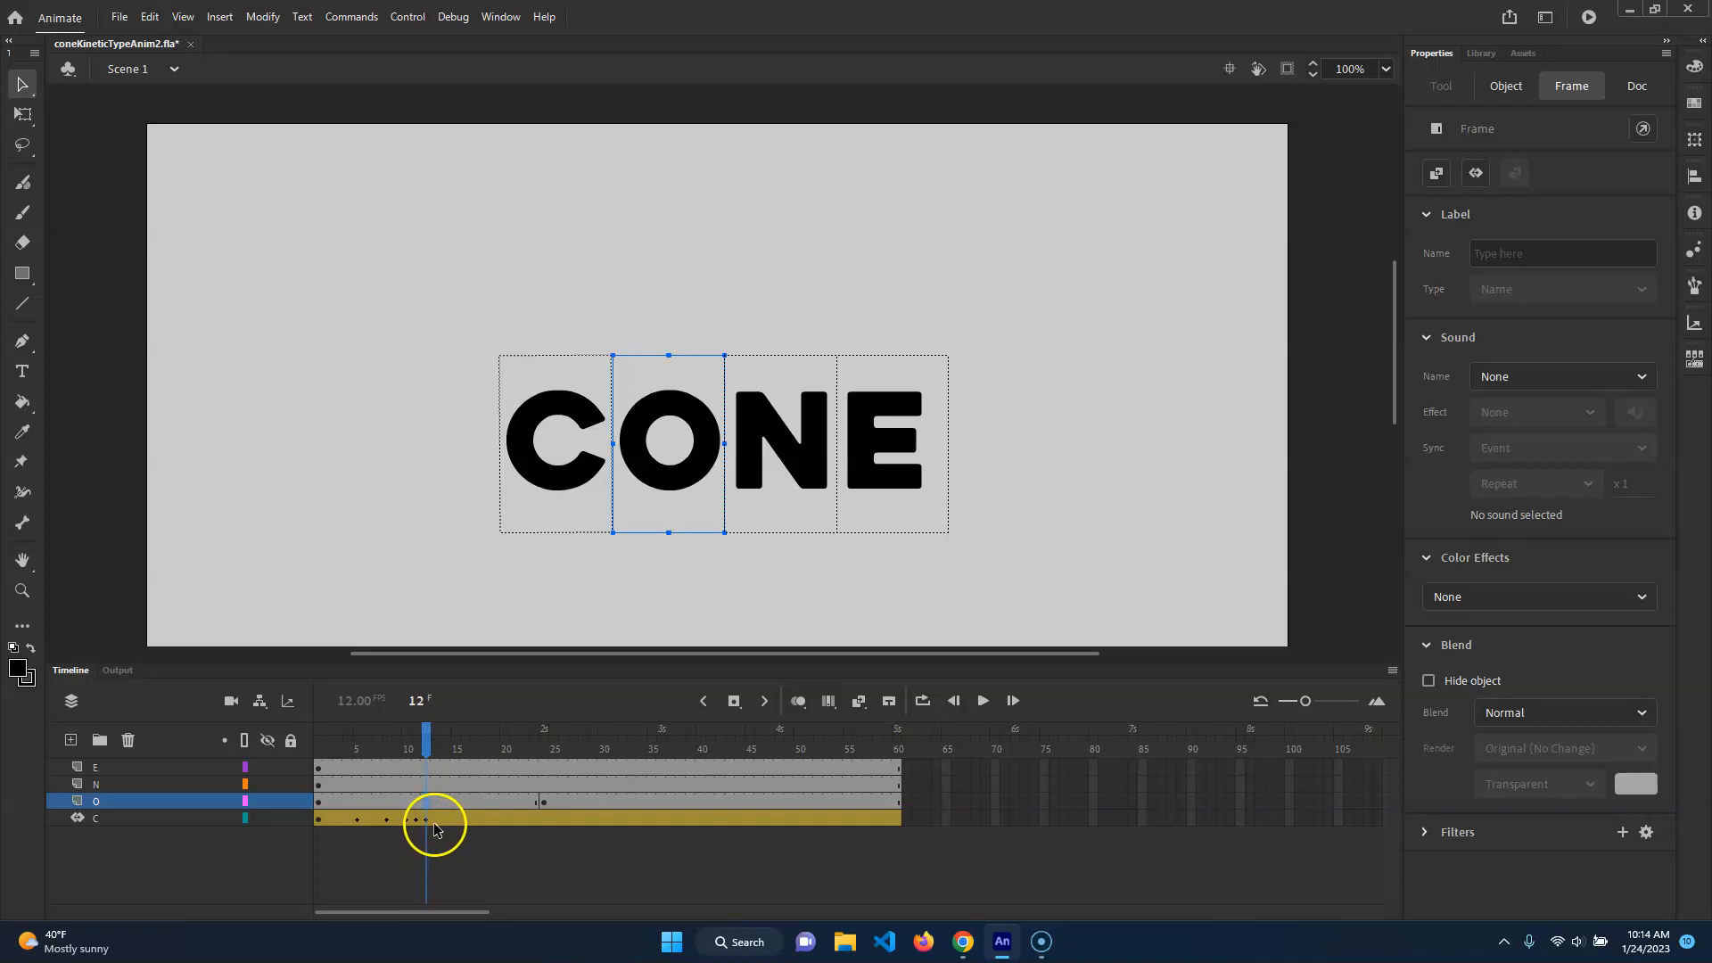
{"action": "left_click", "coordinate": [320, 801]}
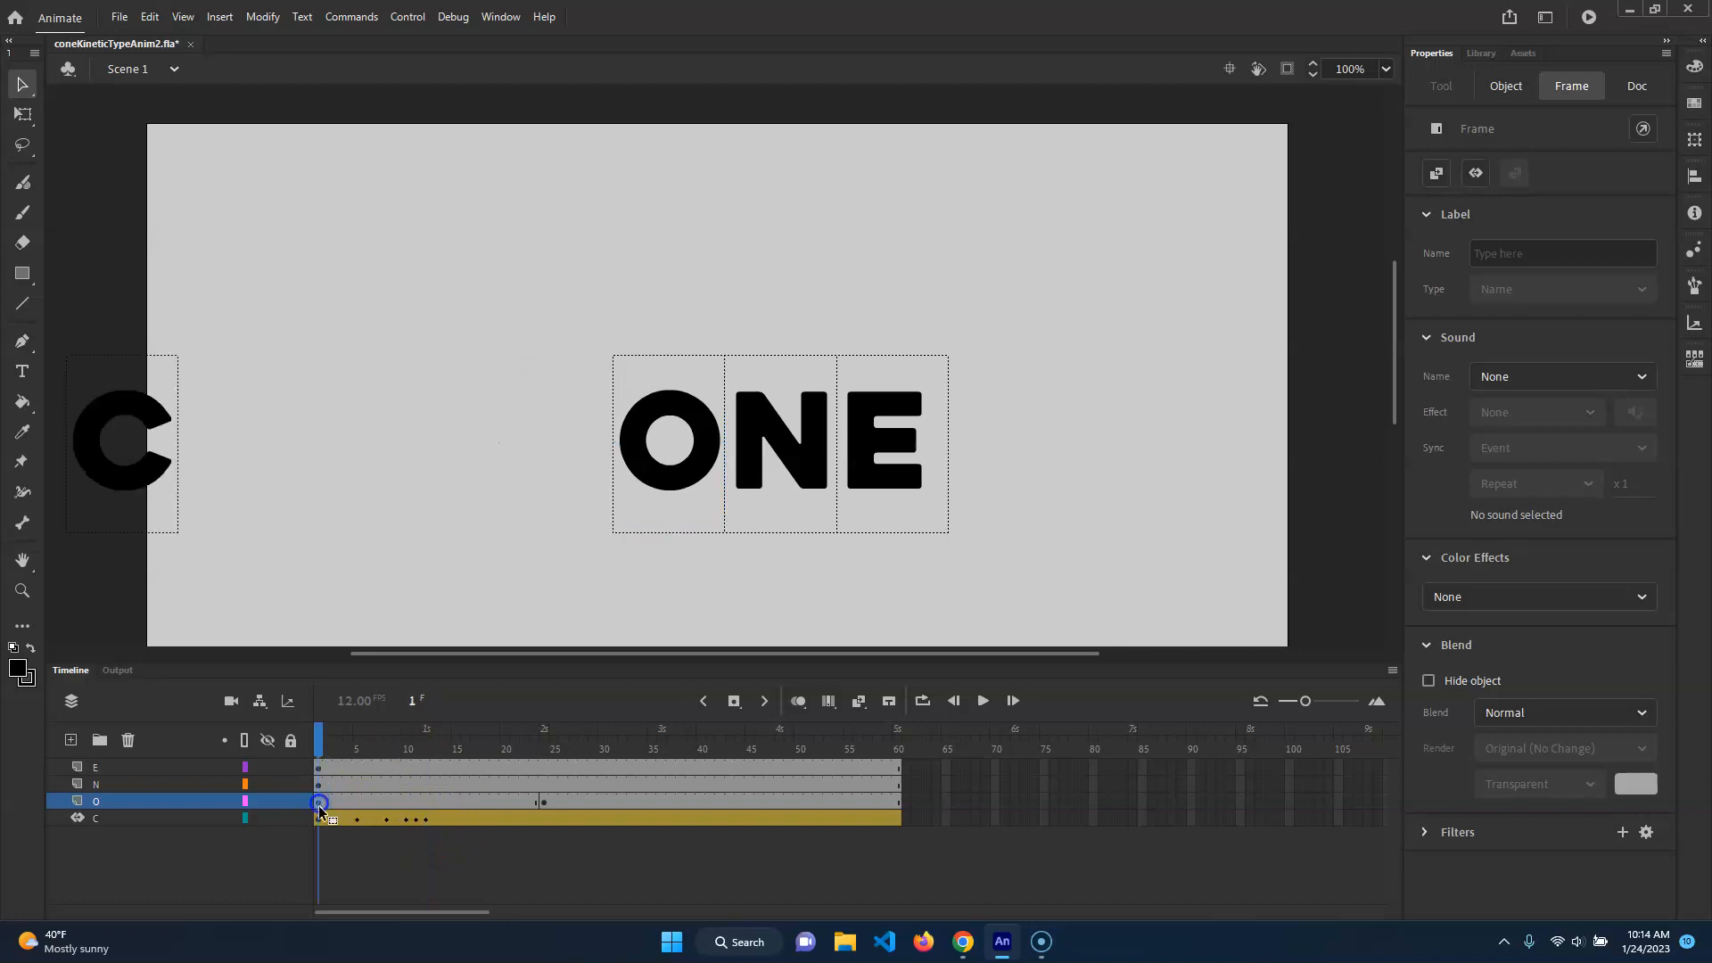
{"action": "left_click", "coordinate": [426, 802]}
{"action": "mouse_move", "coordinate": [446, 730]}
{"action": "left_mouse_down"}
{"action": "mouse_move", "coordinate": [319, 747]}
{"action": "mouse_move", "coordinate": [427, 745]}
{"action": "left_mouse_up"}
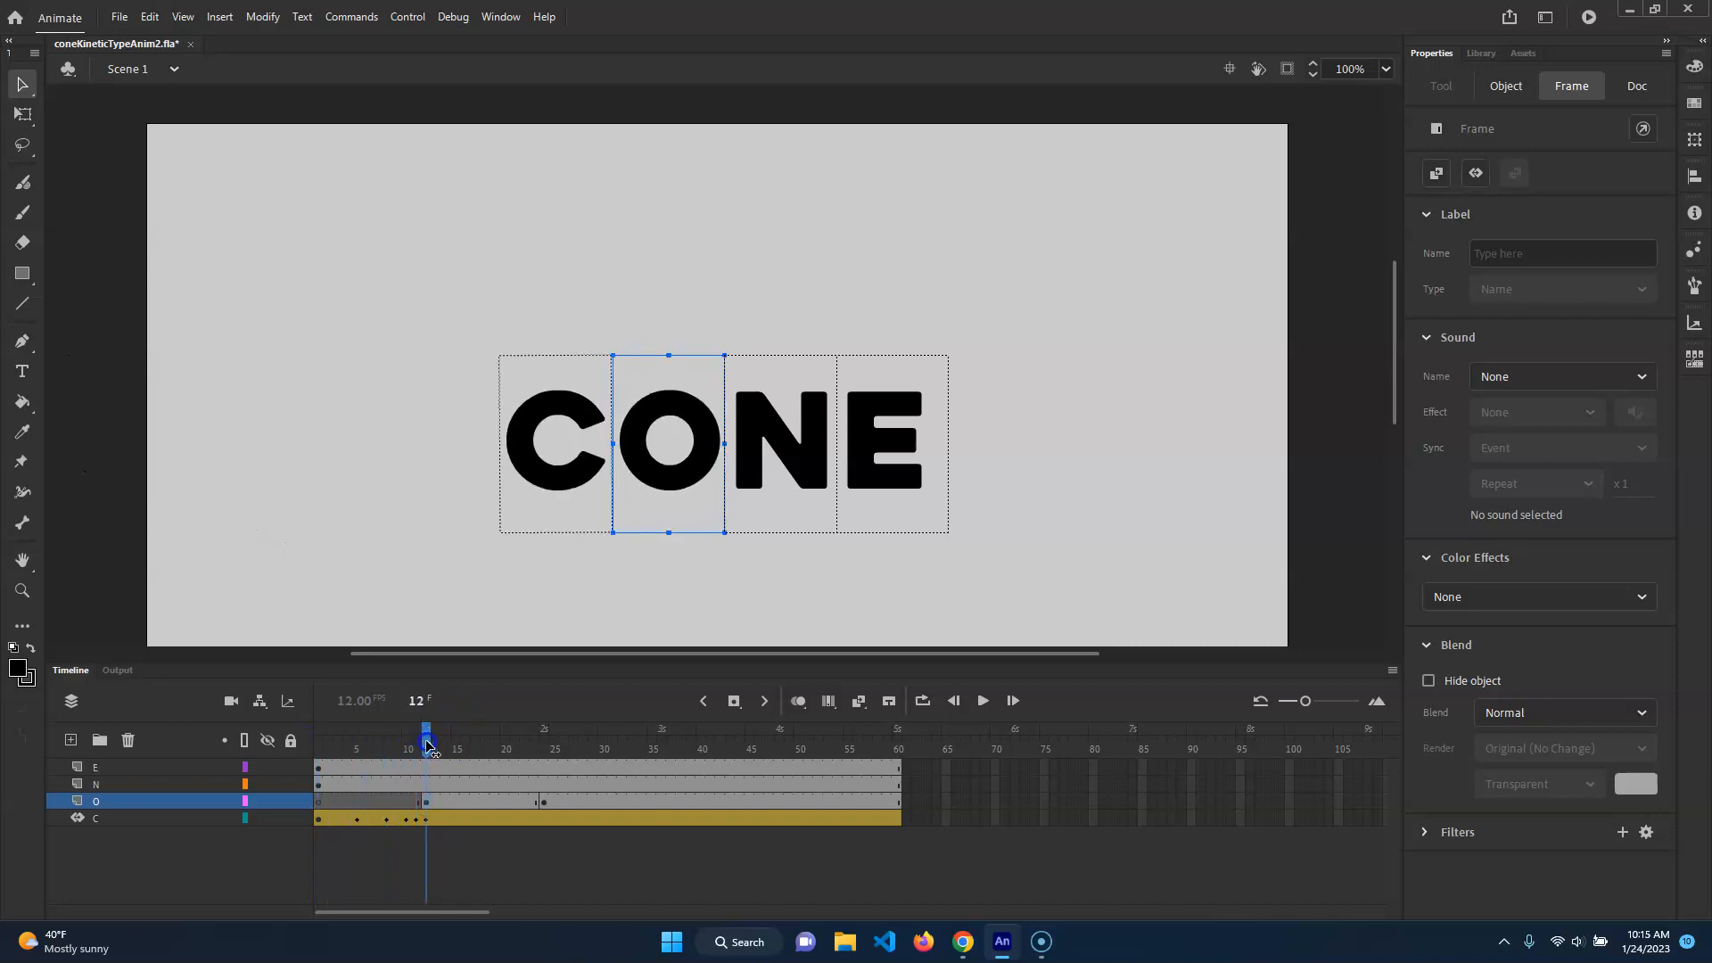
- At frame 12, move the letter O straight up until it sits entirely above the stage
{"action": "left_click", "coordinate": [753, 413]}
{"action": "left_click_drag", "start_coordinate": [697, 383], "coordinate": [702, 38]}
{"action": "mouse_move", "coordinate": [424, 733]}
{"action": "left_mouse_down"}
{"action": "mouse_move", "coordinate": [558, 733]}
{"action": "mouse_move", "coordinate": [436, 735]}
{"action": "left_mouse_up"}
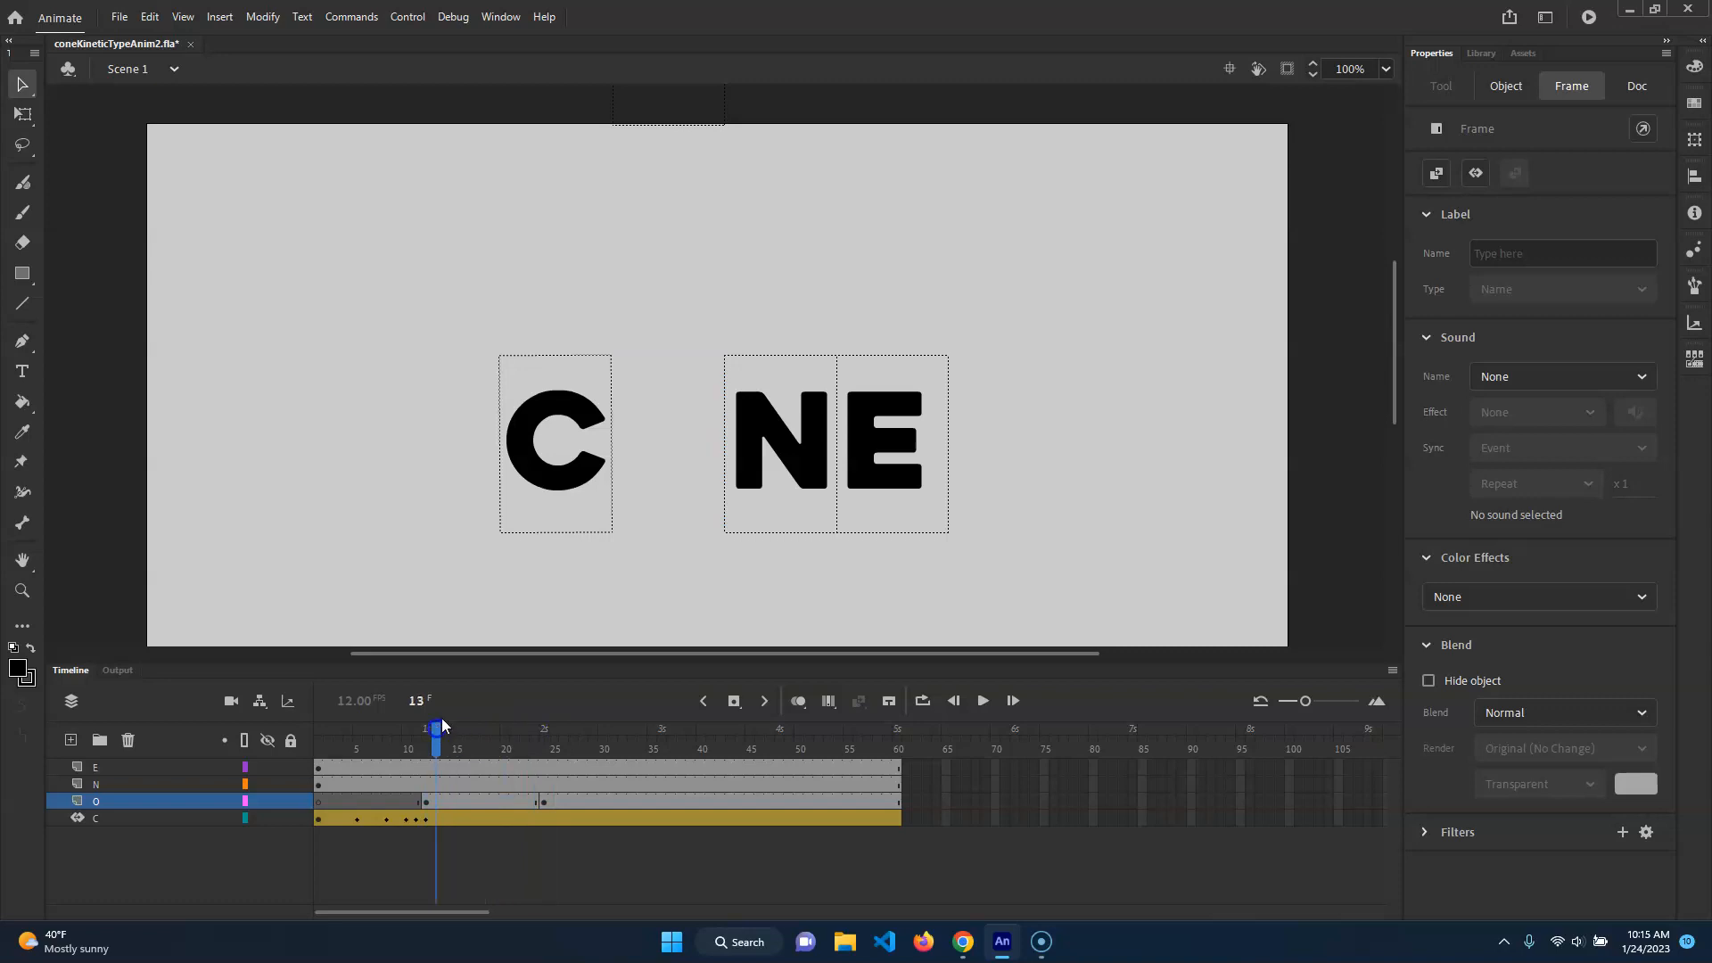
{"action": "left_click", "coordinate": [933, 294]}
{"action": "scroll", "coordinate": [908, 306], "scroll_direction": "down", "scroll_amount": 1}
{"action": "scroll", "coordinate": [918, 365], "scroll_direction": "up", "scroll_amount": 5}
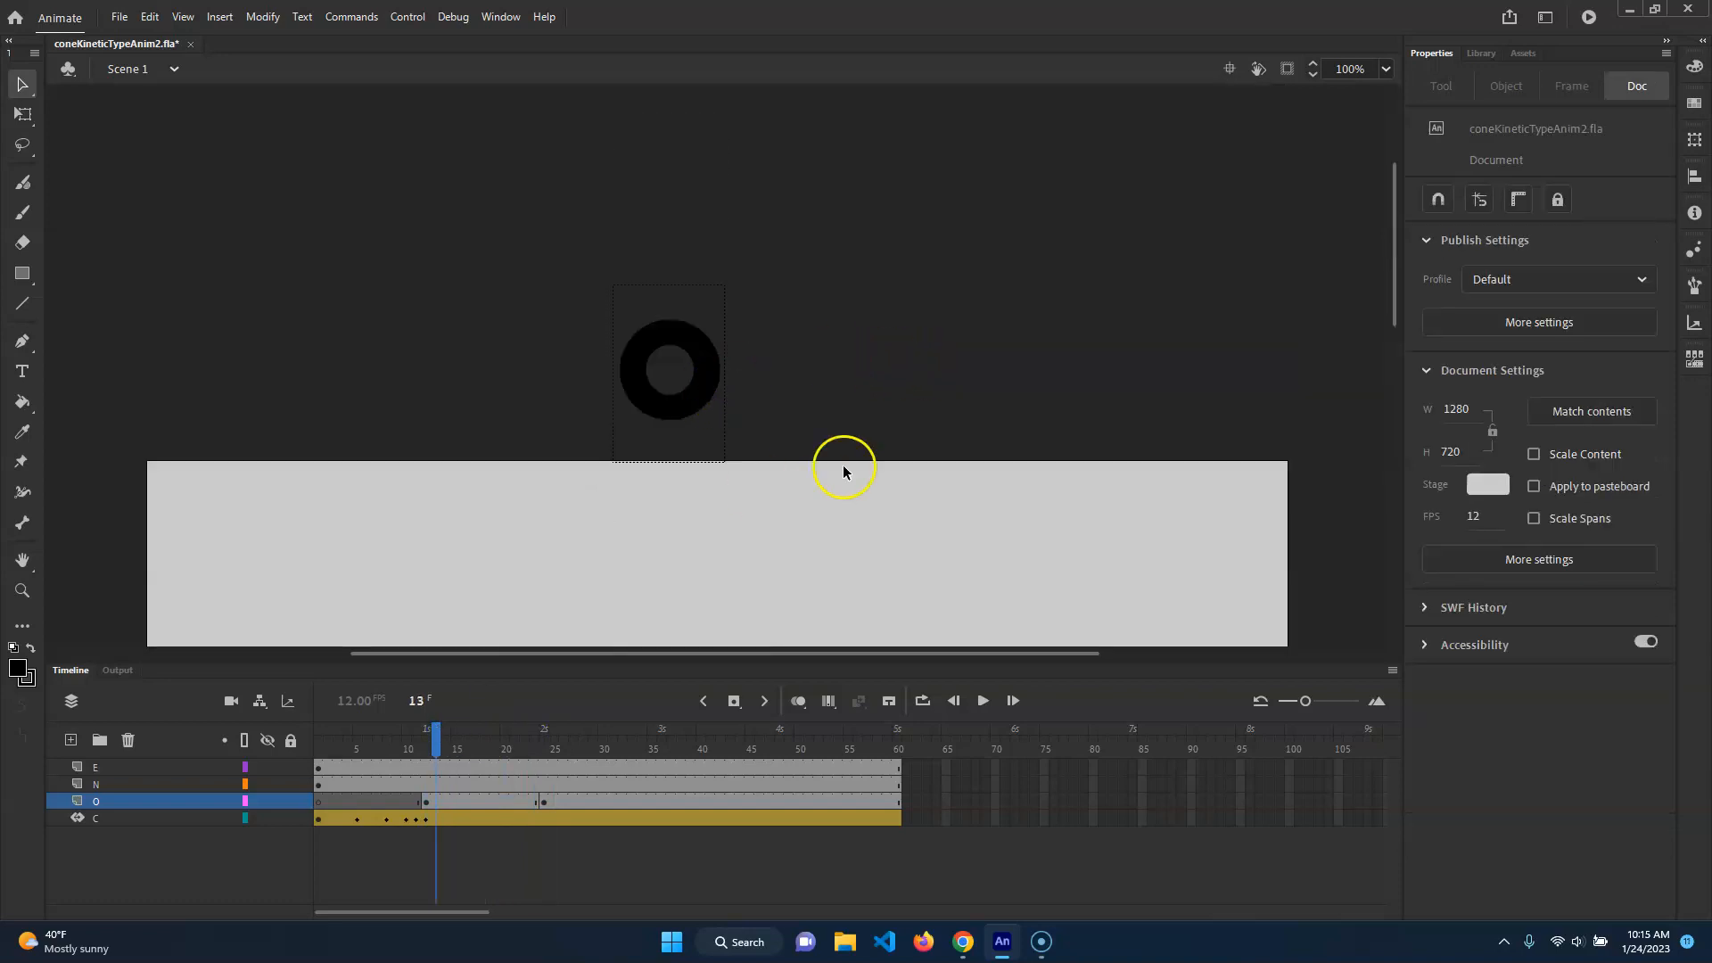
{"action": "scroll", "coordinate": [825, 489], "scroll_direction": "down", "scroll_amount": 3}
- Create a classic tween between frames 12 and 24 on the O layer, converting the text to a symbol
{"action": "left_click_drag", "start_coordinate": [438, 731], "coordinate": [493, 749]}
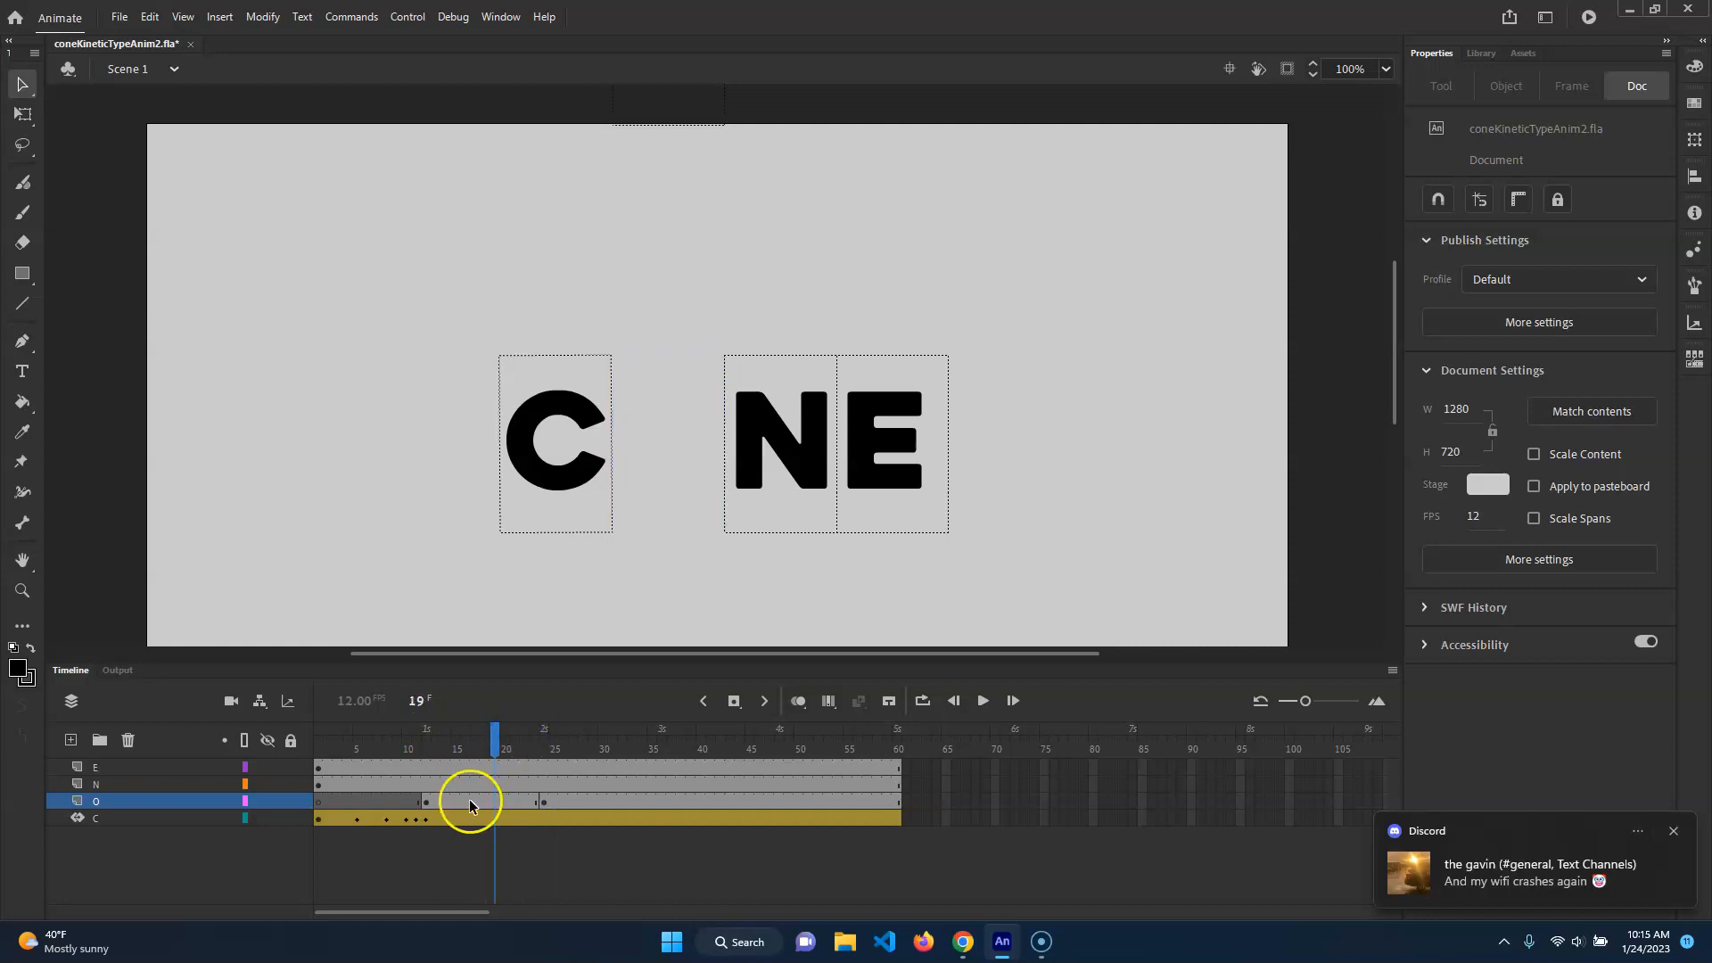
{"action": "right_click", "coordinate": [474, 803]}
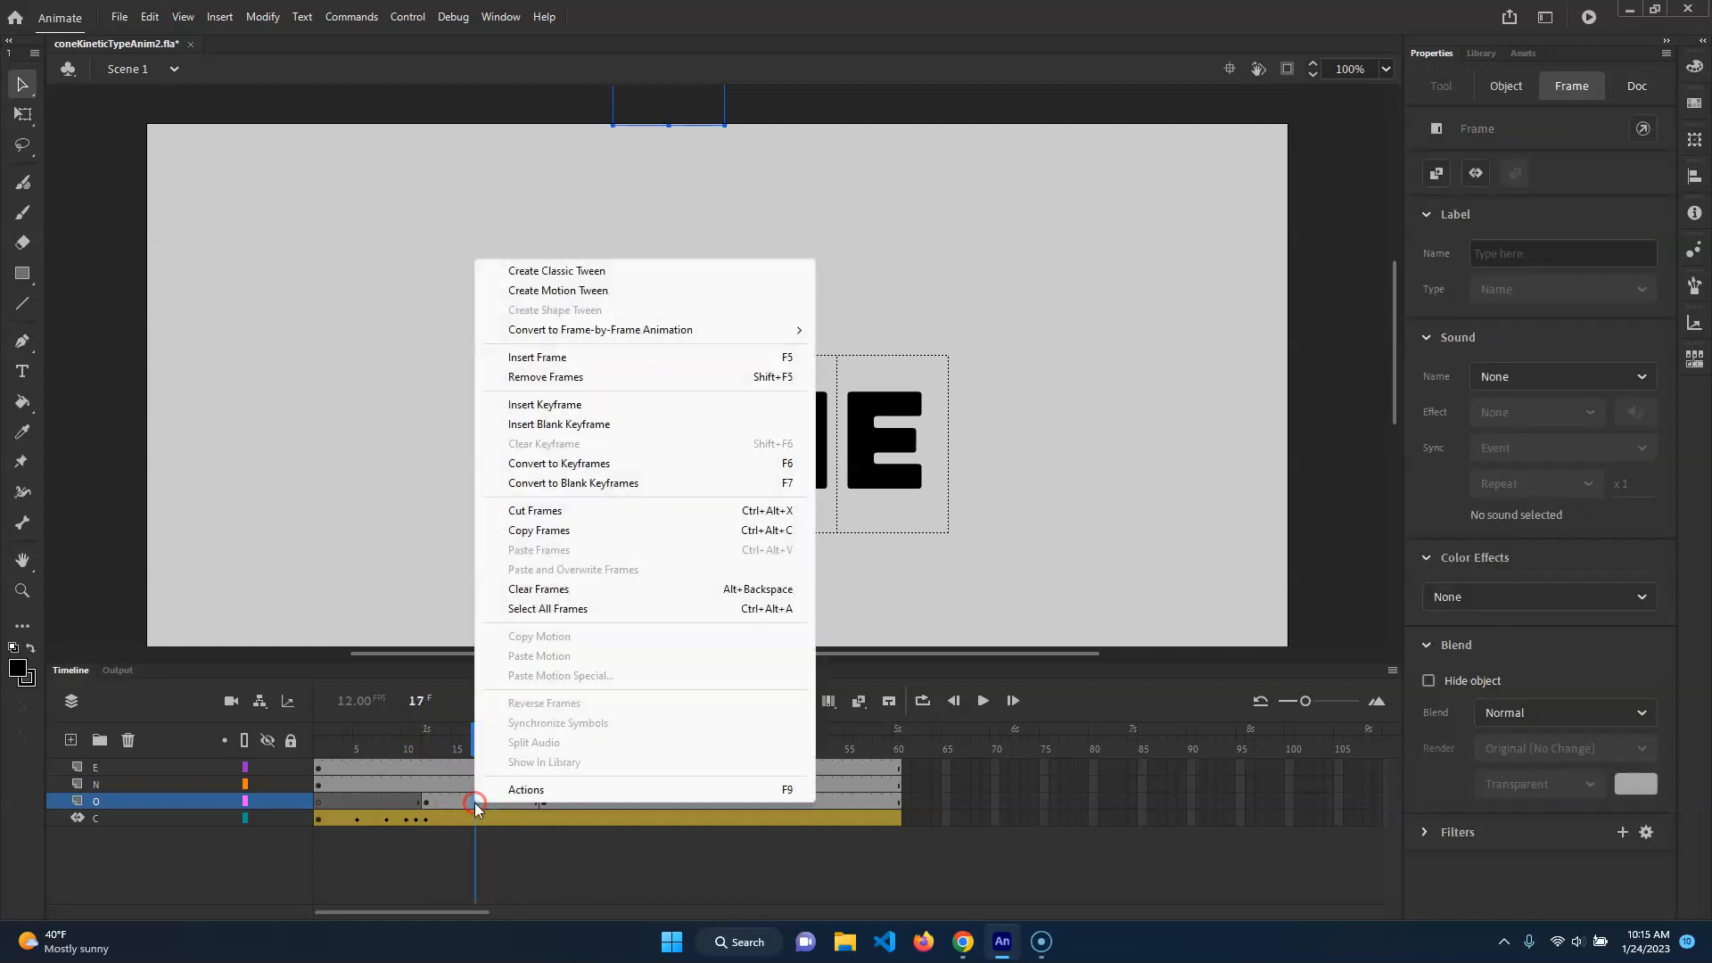
{"action": "left_click", "coordinate": [602, 269]}
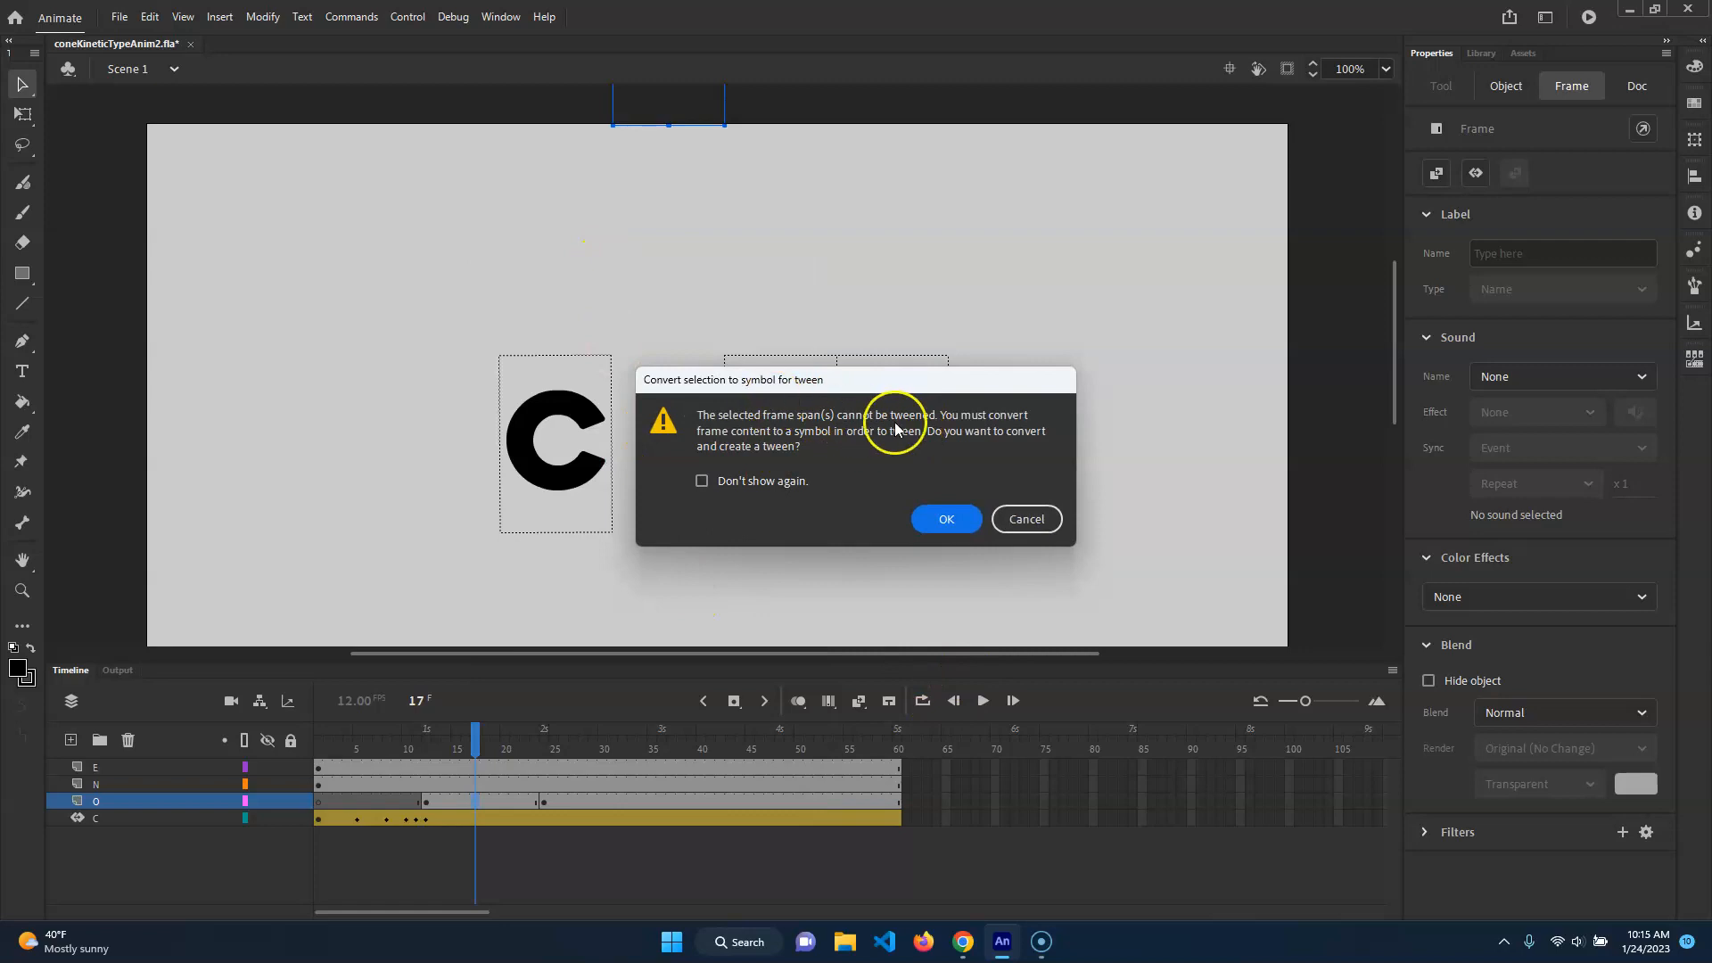
{"action": "left_click", "coordinate": [947, 519]}
- Scrub between frames 12 and 24 to examine how the letter O drops into the word
{"action": "left_click_drag", "start_coordinate": [474, 738], "coordinate": [544, 731]}
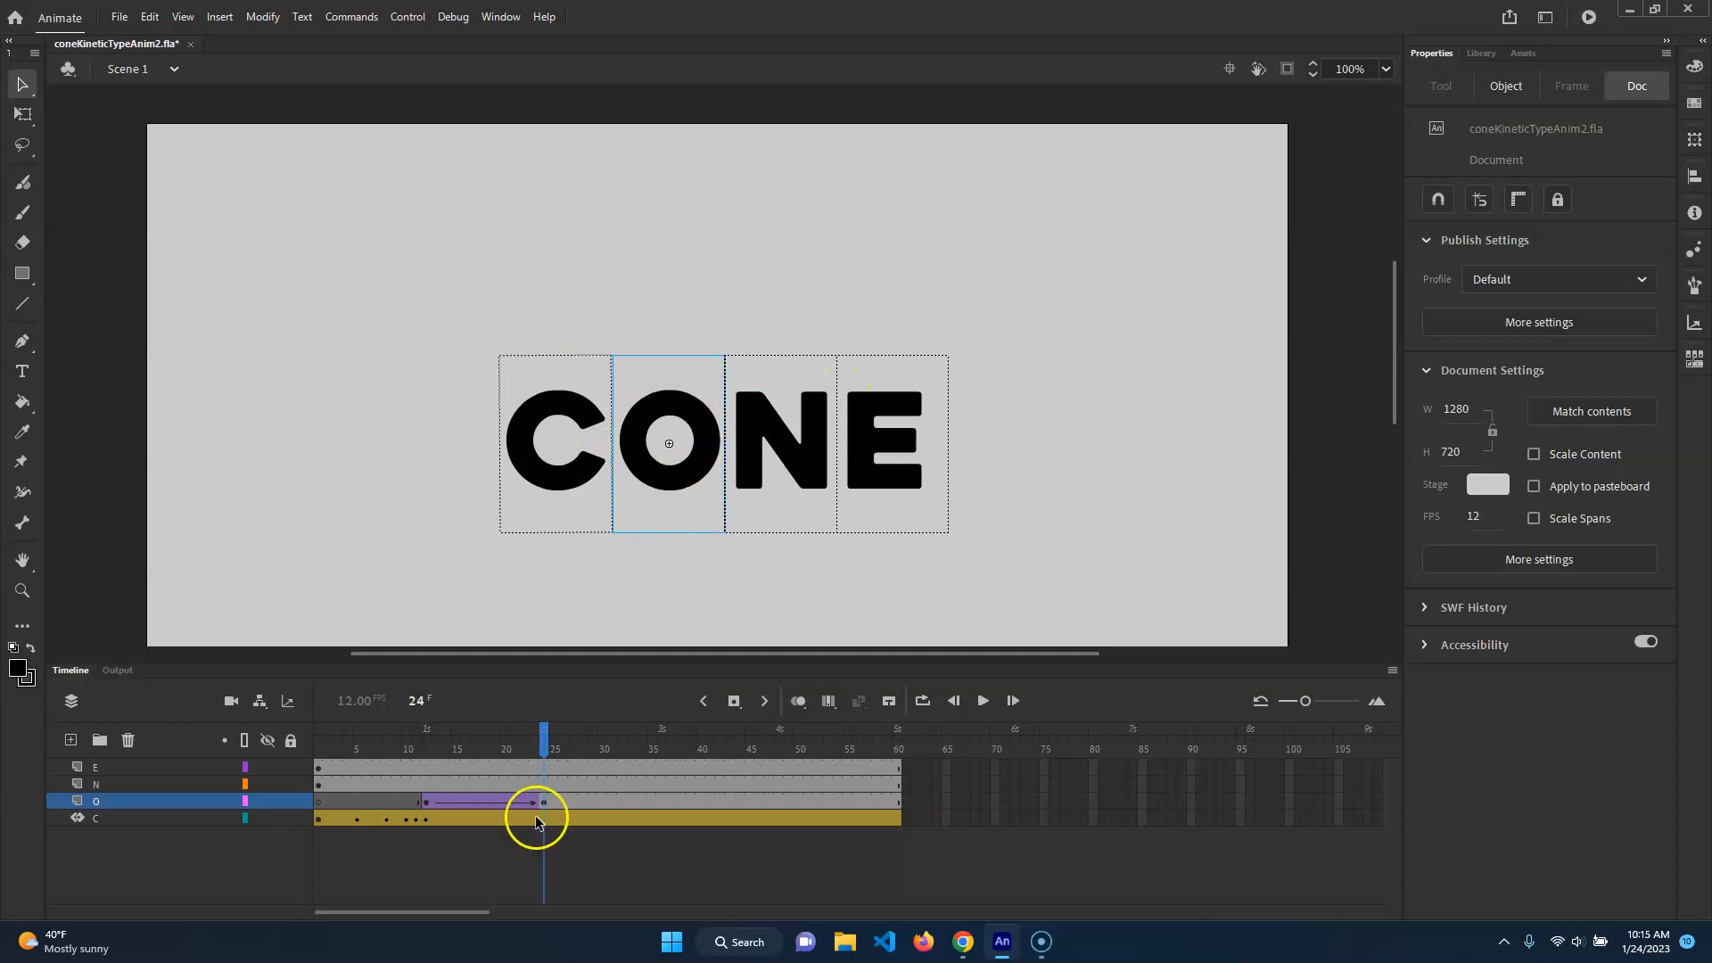
{"action": "left_click_drag", "start_coordinate": [542, 736], "coordinate": [426, 744]}
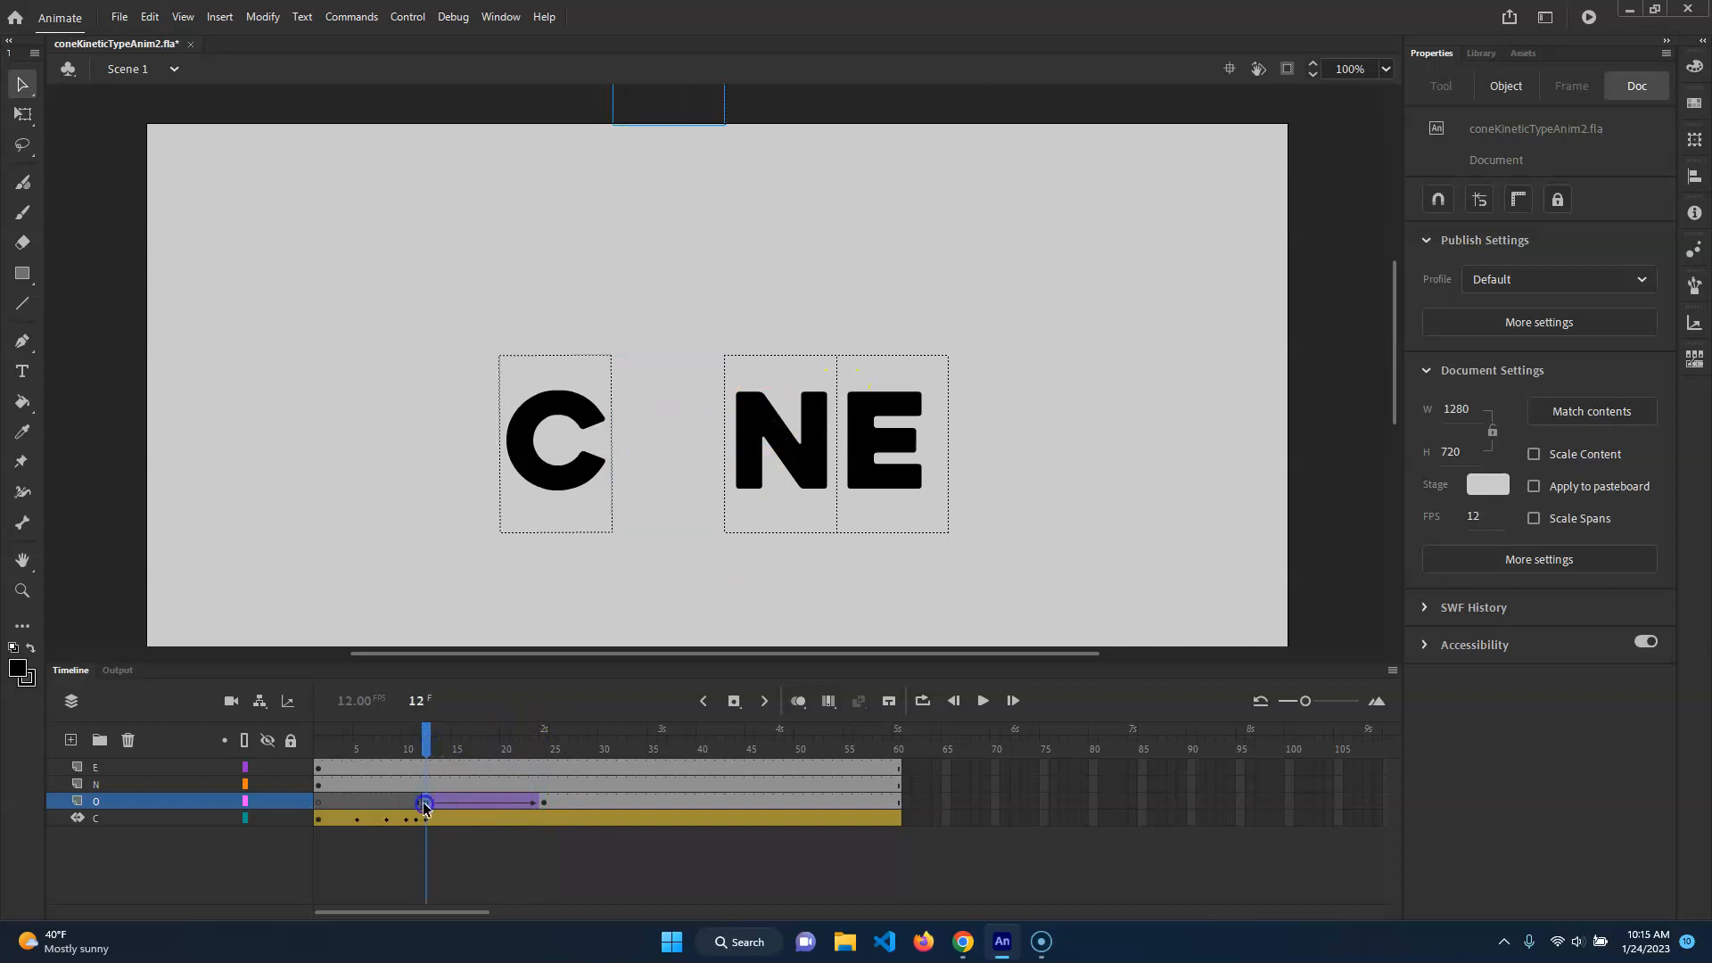
{"action": "left_click", "coordinate": [542, 803]}
{"action": "left_click", "coordinate": [543, 803]}
{"action": "mouse_move", "coordinate": [544, 736]}
{"action": "left_mouse_down"}
{"action": "mouse_move", "coordinate": [446, 741]}
{"action": "mouse_move", "coordinate": [544, 744]}
{"action": "left_mouse_up"}
{"action": "left_click", "coordinate": [637, 623]}
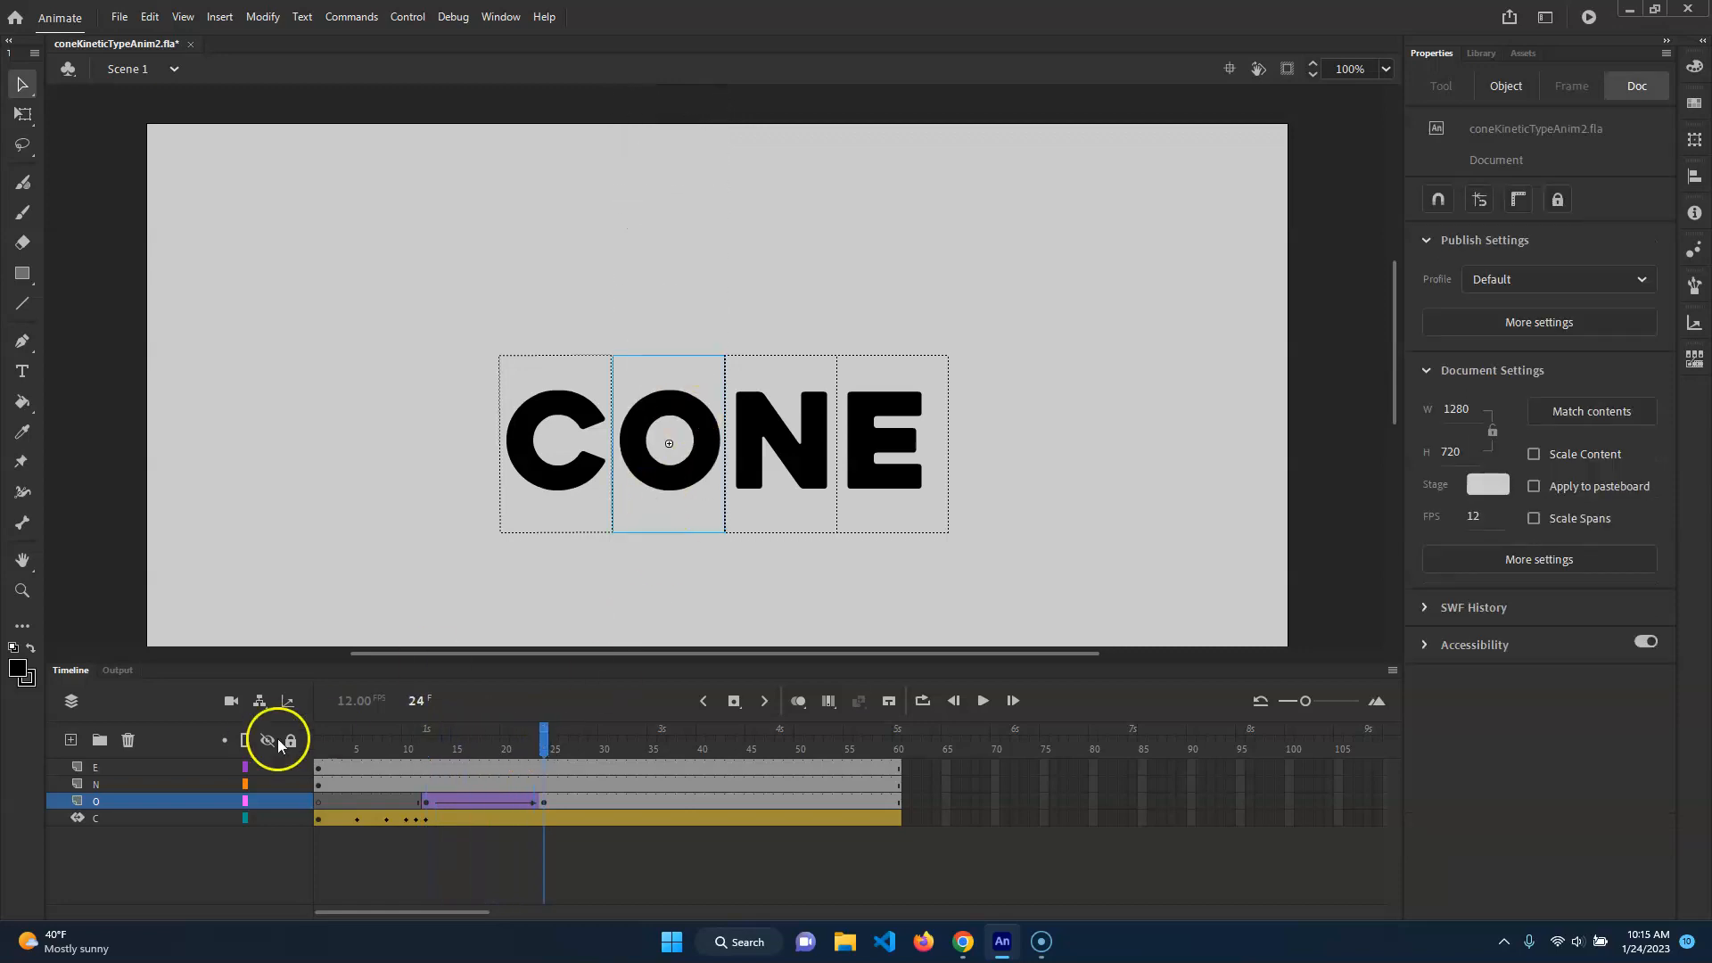
{"action": "mouse_move", "coordinate": [546, 740]}
{"action": "left_mouse_down"}
{"action": "mouse_move", "coordinate": [410, 729]}
{"action": "mouse_move", "coordinate": [562, 727]}
{"action": "mouse_move", "coordinate": [401, 726]}
{"action": "mouse_move", "coordinate": [544, 713]}
{"action": "left_mouse_up"}
{"action": "left_click_drag", "start_coordinate": [542, 760], "coordinate": [475, 747]}
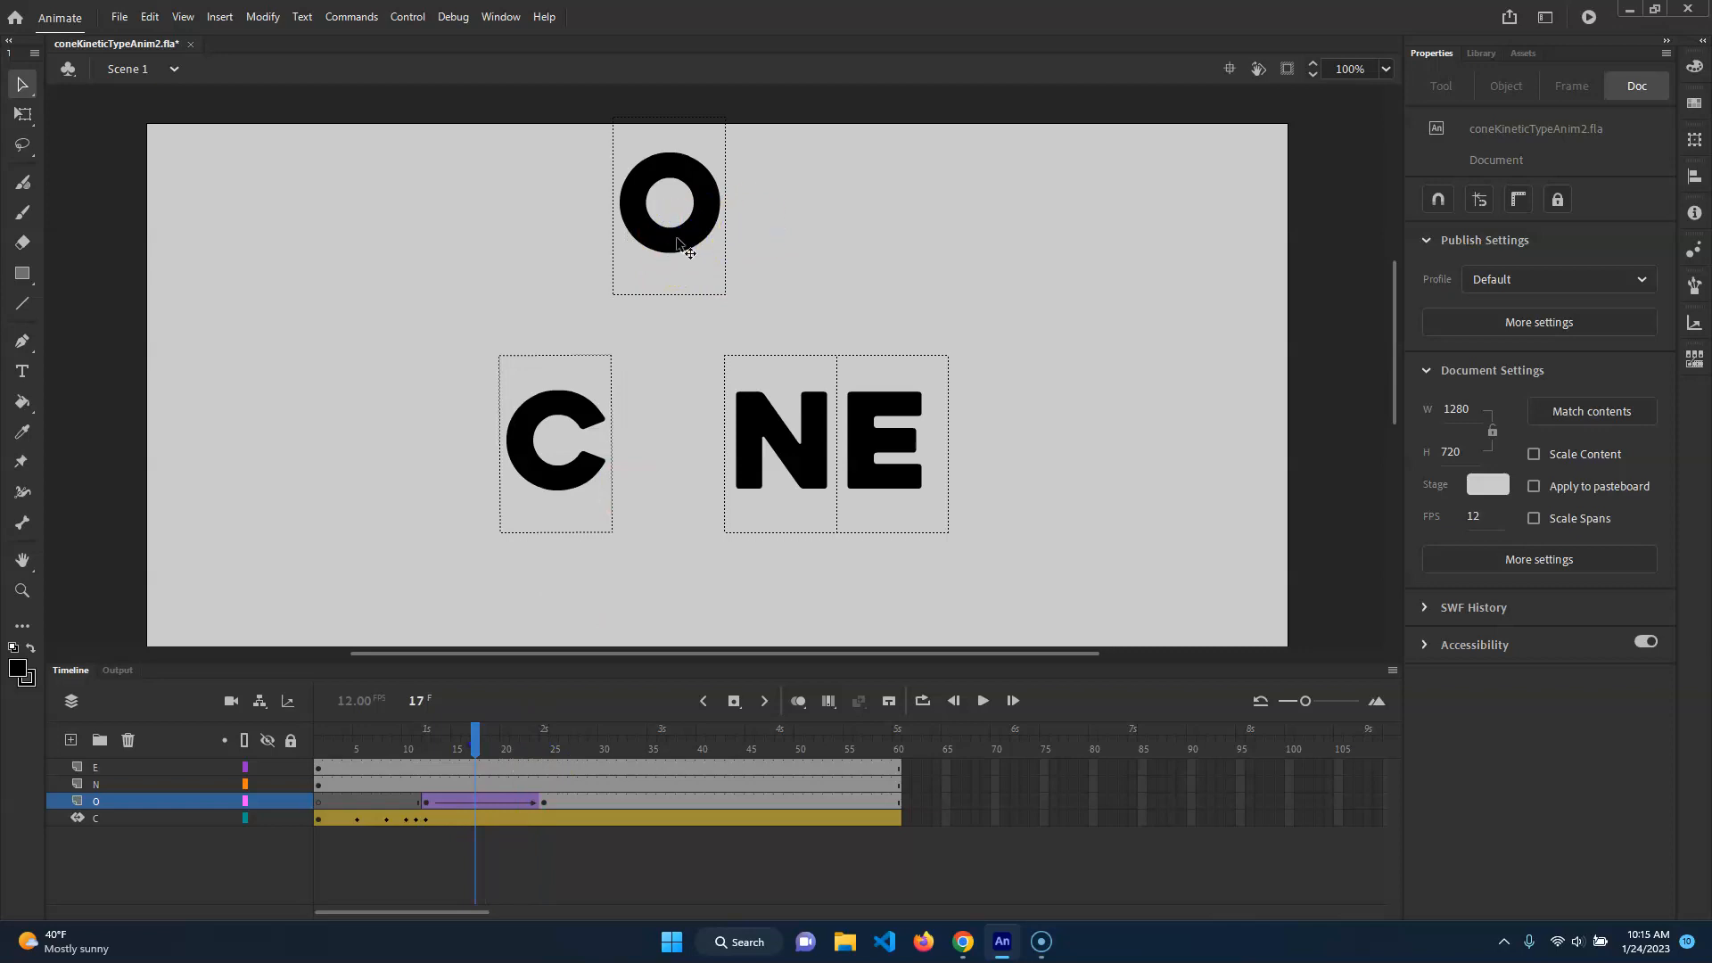
{"action": "left_click", "coordinate": [23, 113]}
{"action": "left_click_drag", "start_coordinate": [668, 238], "coordinate": [710, 262]}
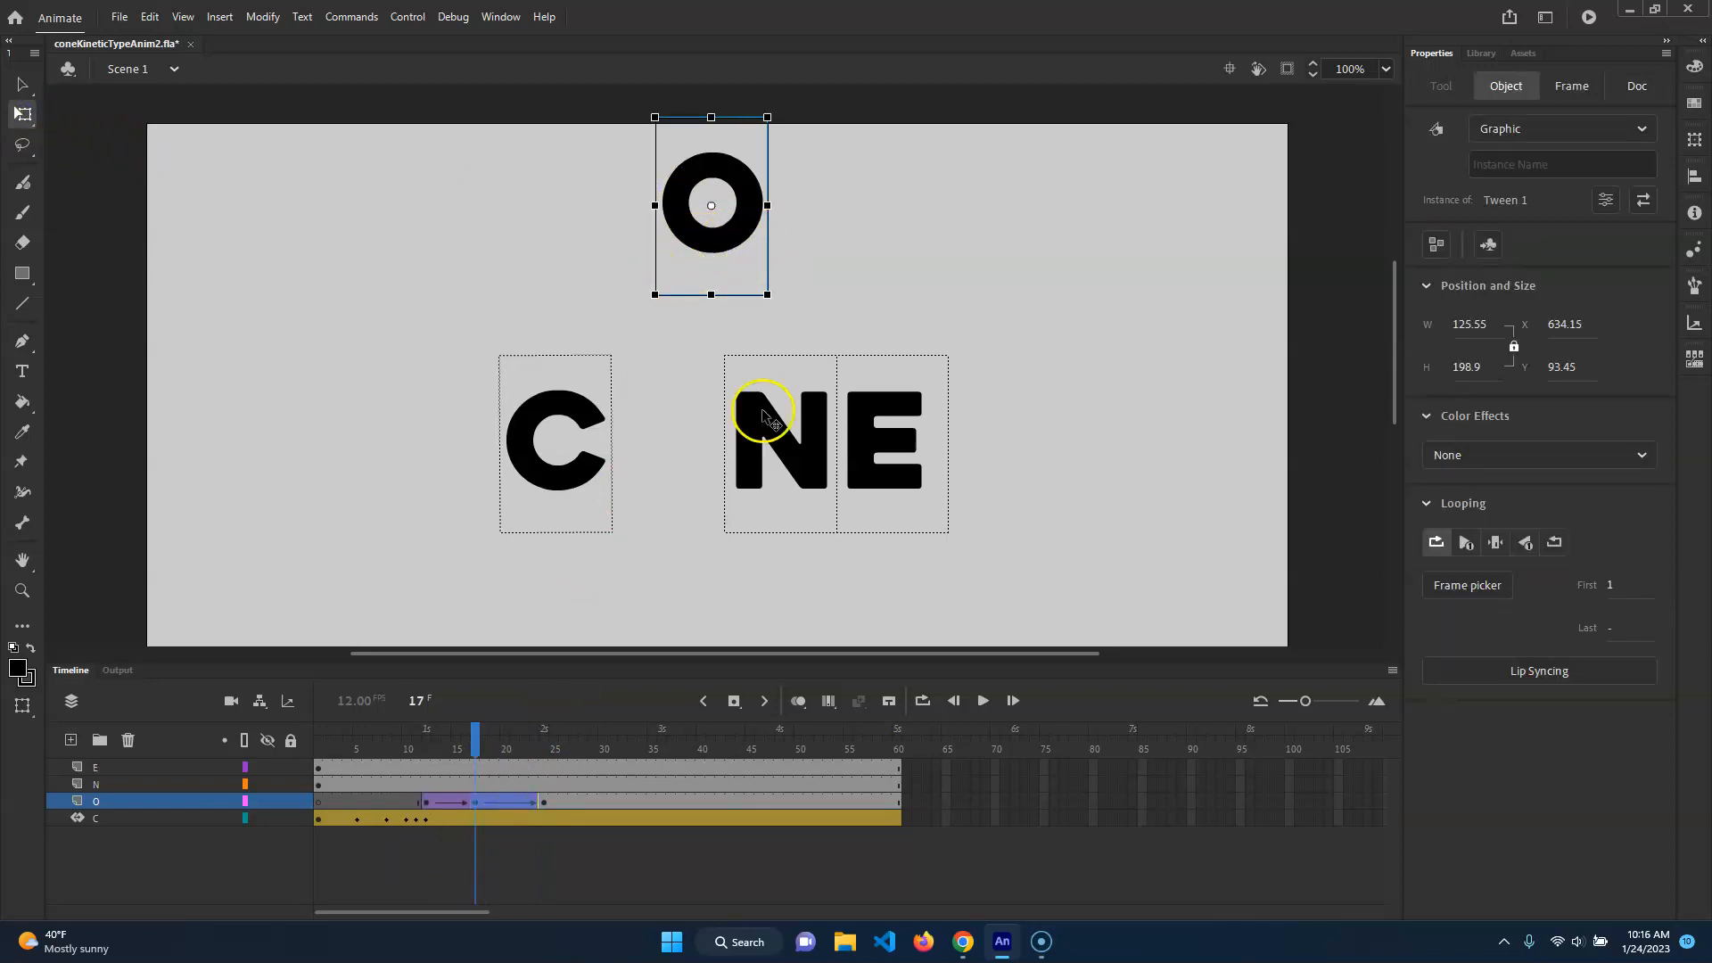
{"action": "key", "text": "ctrl+z"}
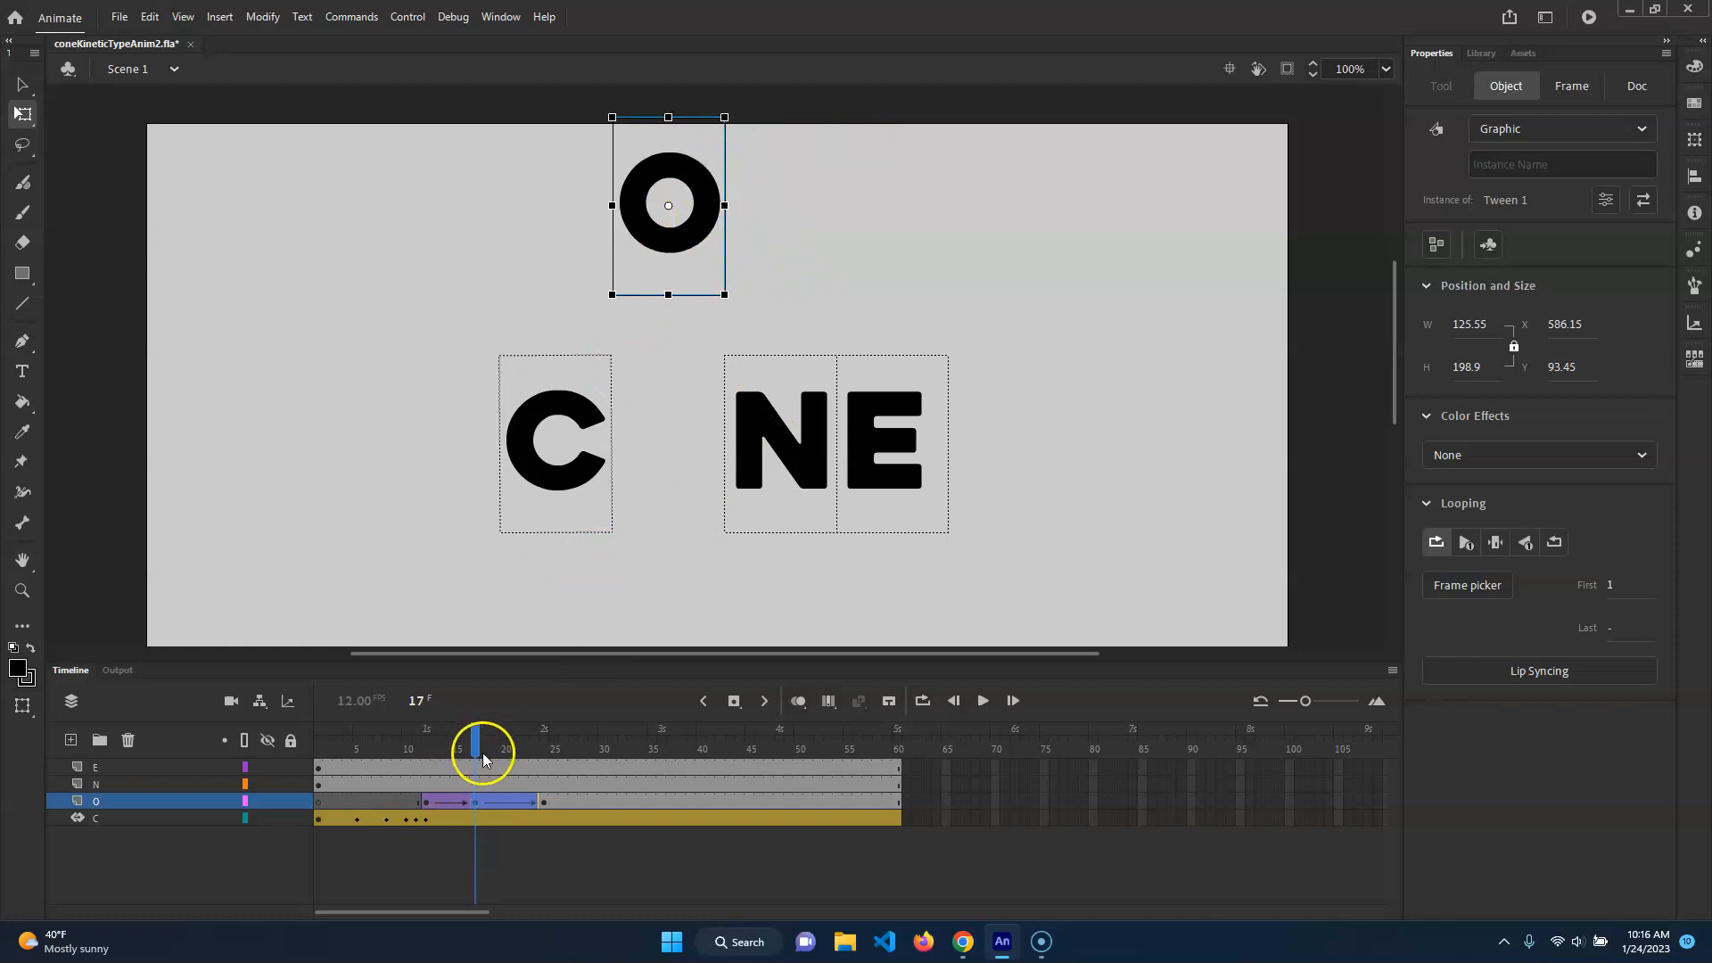
{"action": "key", "text": "ctrl+z"}
{"action": "left_click", "coordinate": [22, 84]}
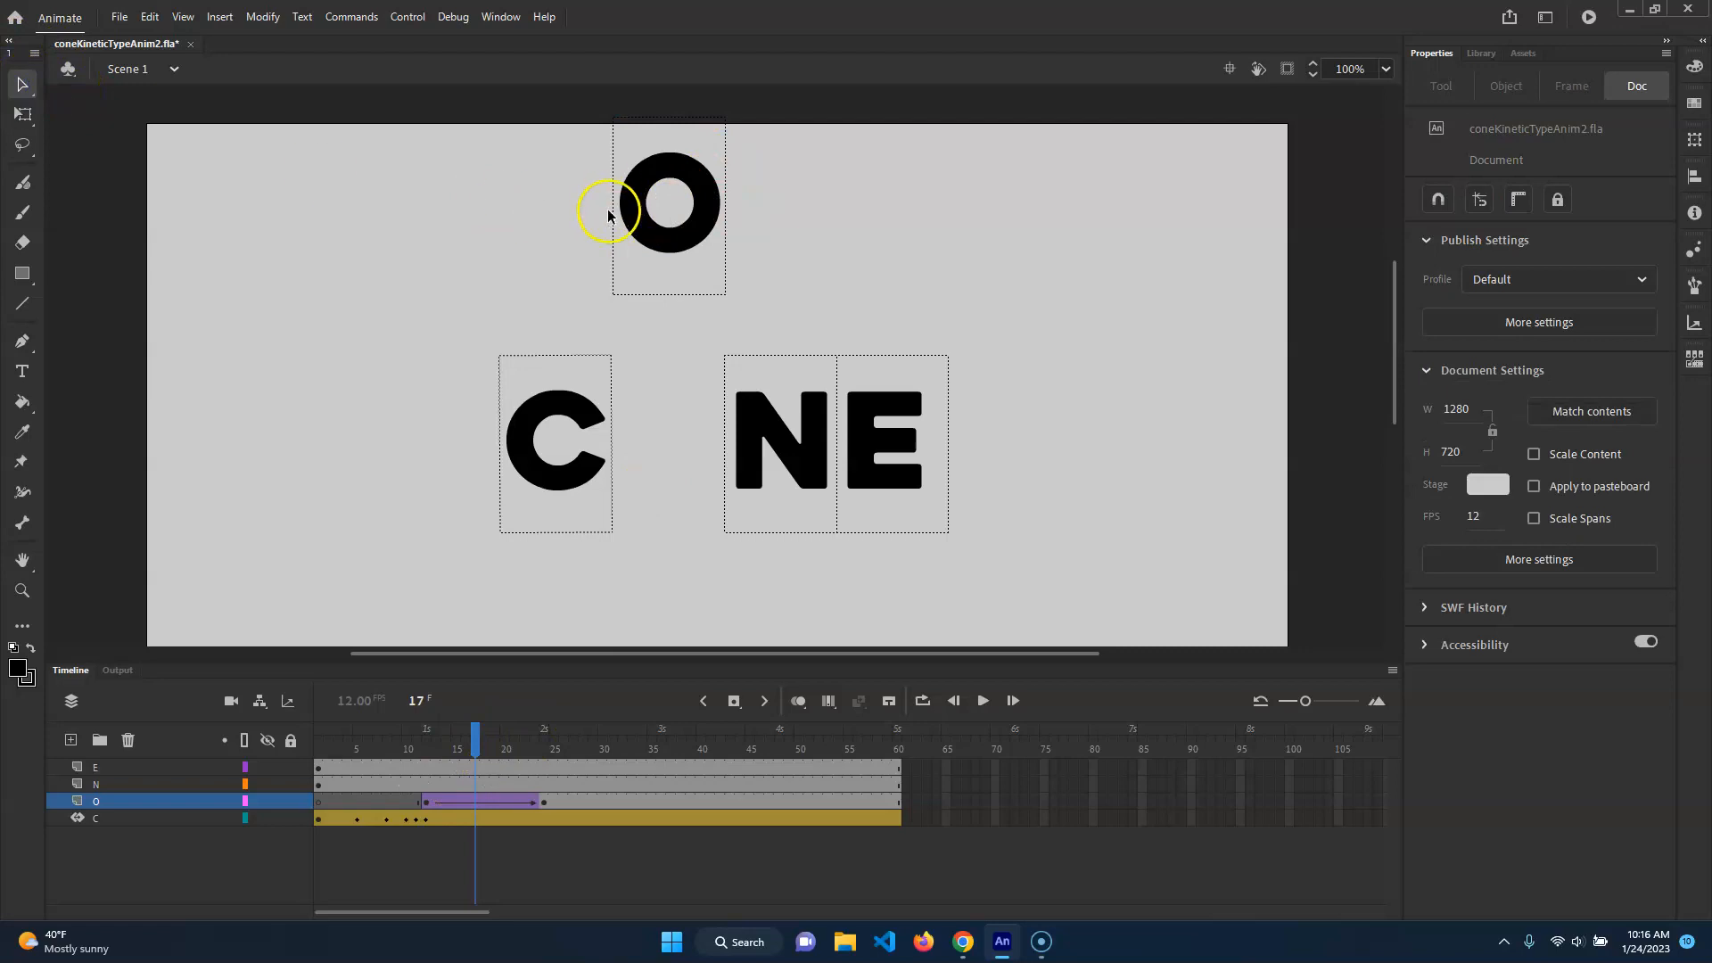
- Add a keyframe at frame 17 on the O layer and move the letter O to the right and slightly down
{"action": "left_click", "coordinate": [476, 804]}
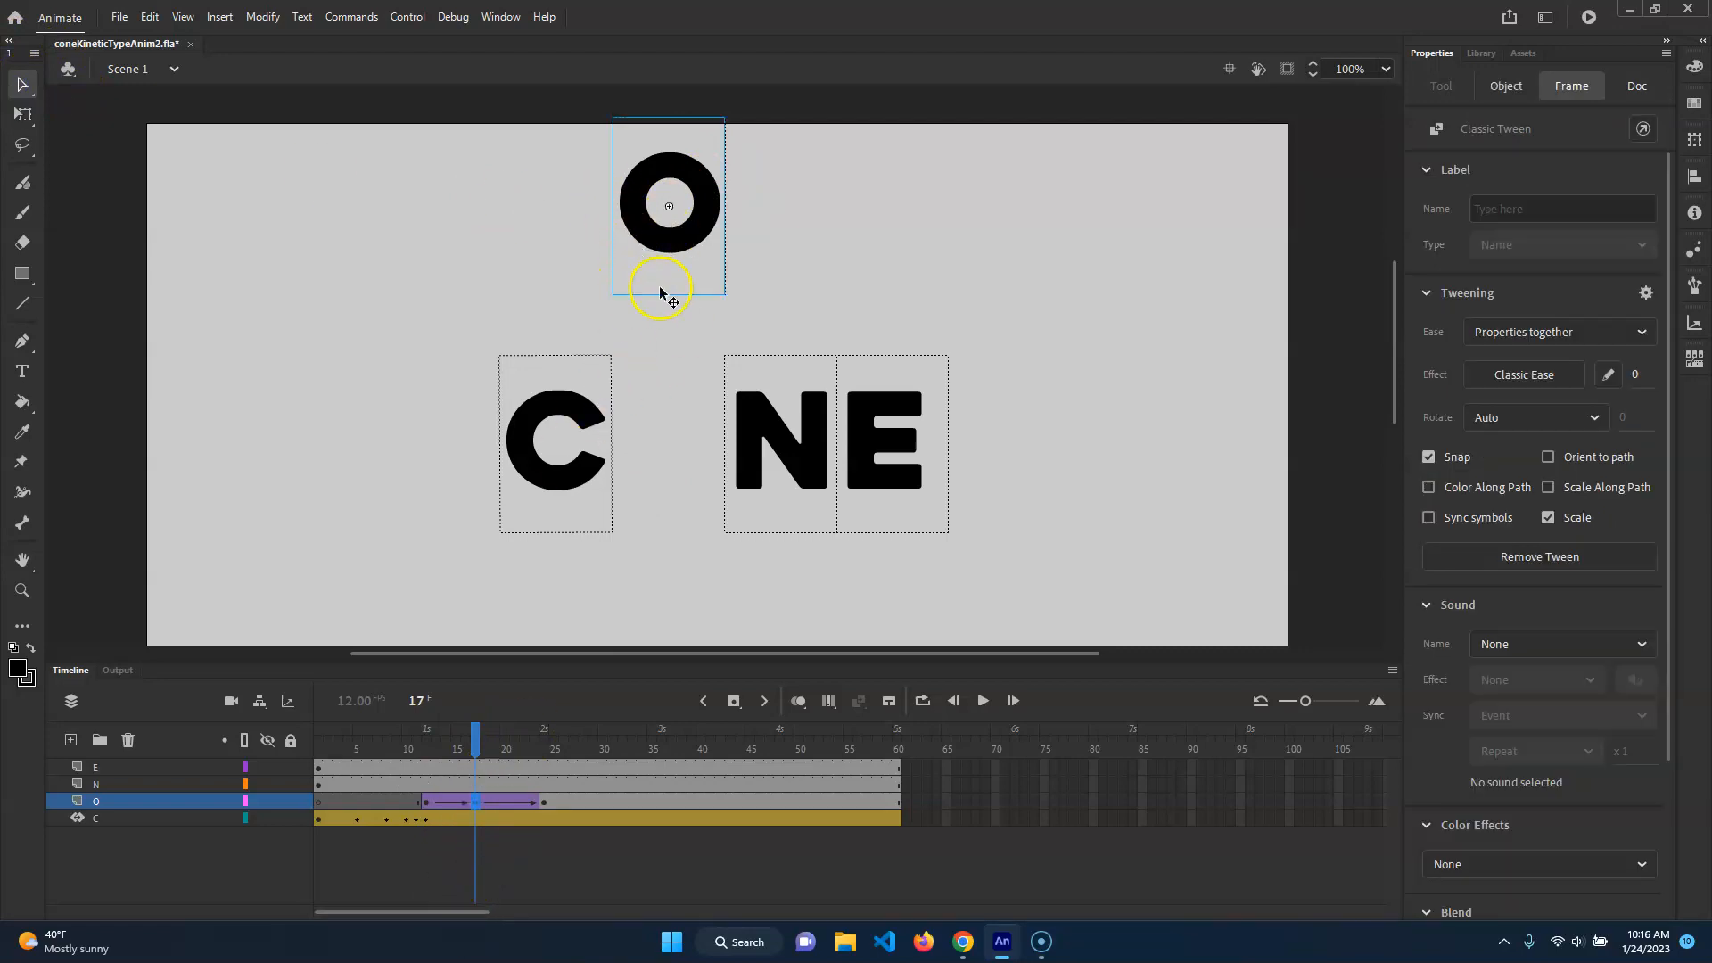
{"action": "left_click_drag", "start_coordinate": [681, 237], "coordinate": [806, 253]}
{"action": "mouse_move", "coordinate": [474, 747]}
{"action": "left_mouse_down"}
{"action": "mouse_move", "coordinate": [428, 750]}
{"action": "mouse_move", "coordinate": [544, 756]}
{"action": "mouse_move", "coordinate": [431, 756]}
{"action": "mouse_move", "coordinate": [539, 756]}
{"action": "mouse_move", "coordinate": [477, 748]}
{"action": "left_mouse_up"}
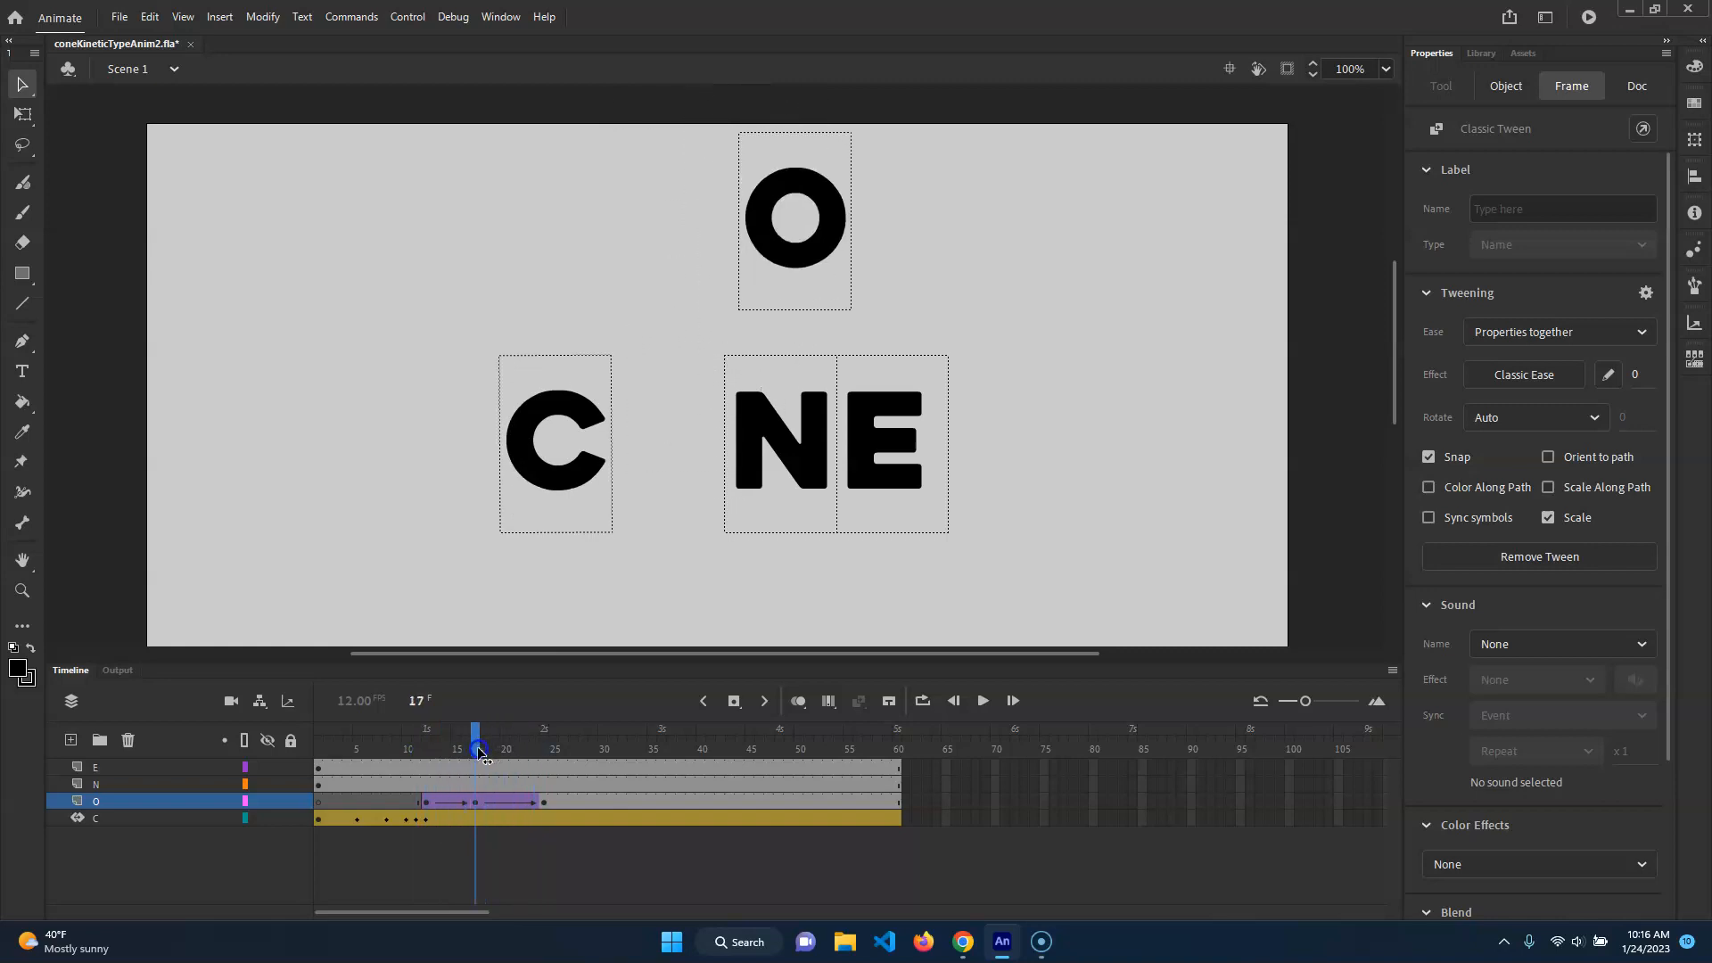
- Remove the classic tweens on both sides of the O layer's frame 17 keyframe and preview the untweened motion
{"action": "left_click", "coordinate": [455, 803]}
{"action": "right_click", "coordinate": [455, 800]}
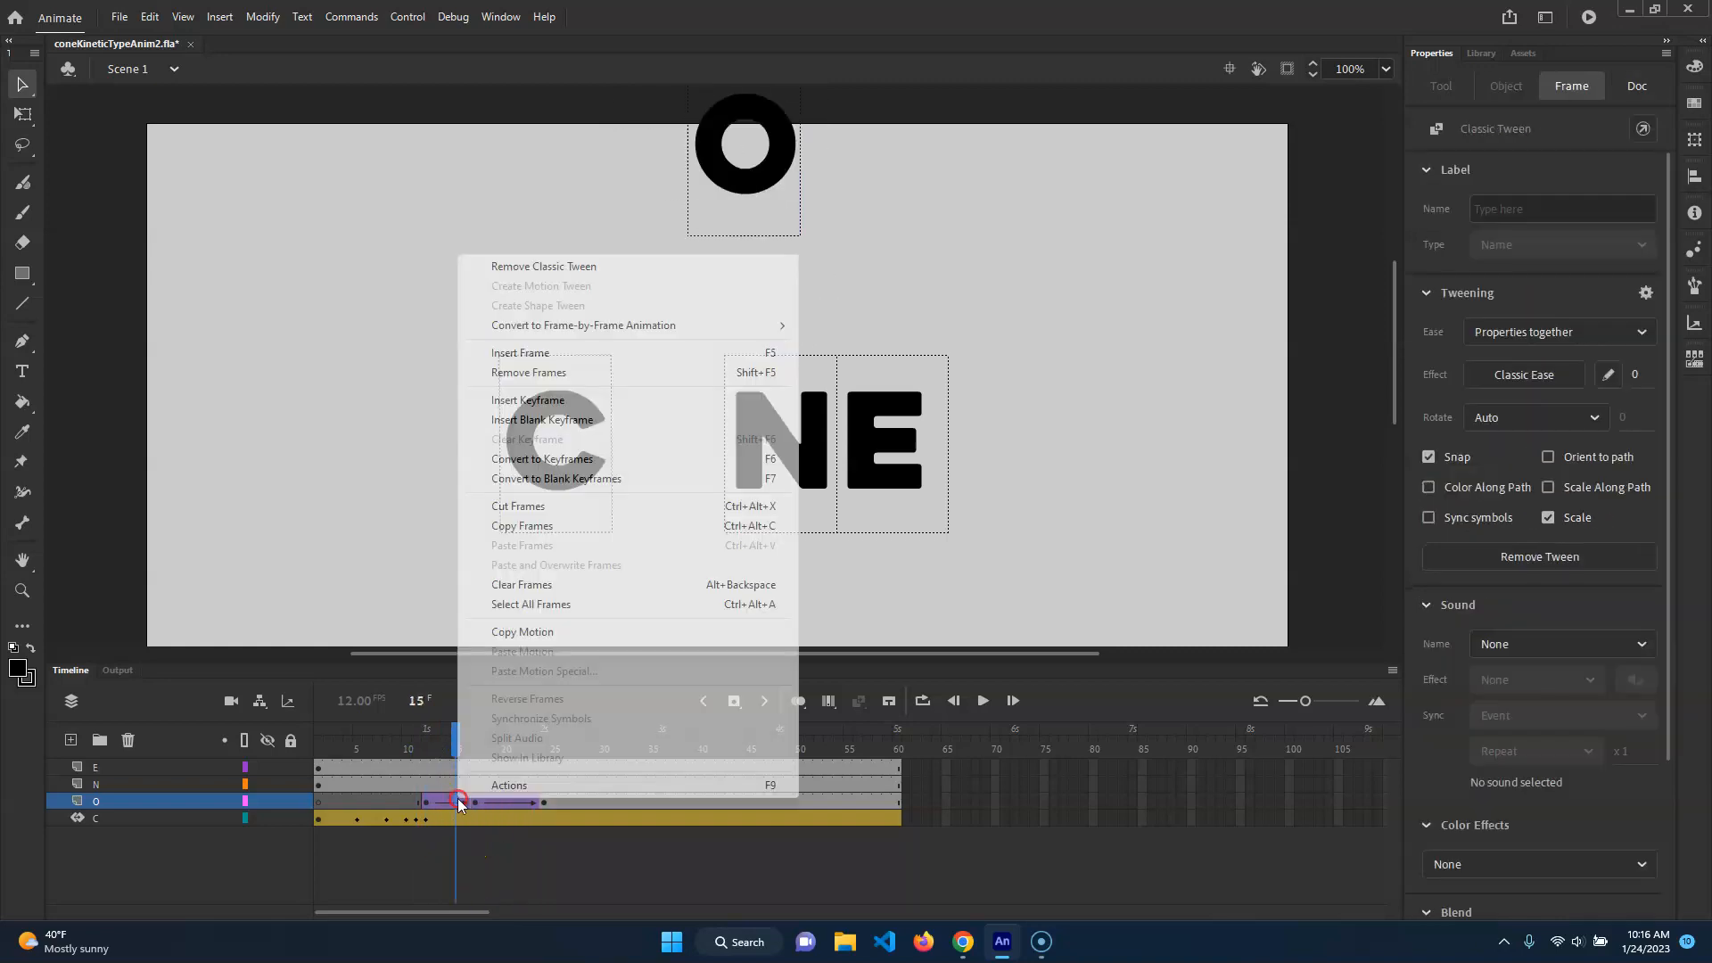
{"action": "left_click", "coordinate": [615, 267]}
{"action": "left_click", "coordinate": [514, 801]}
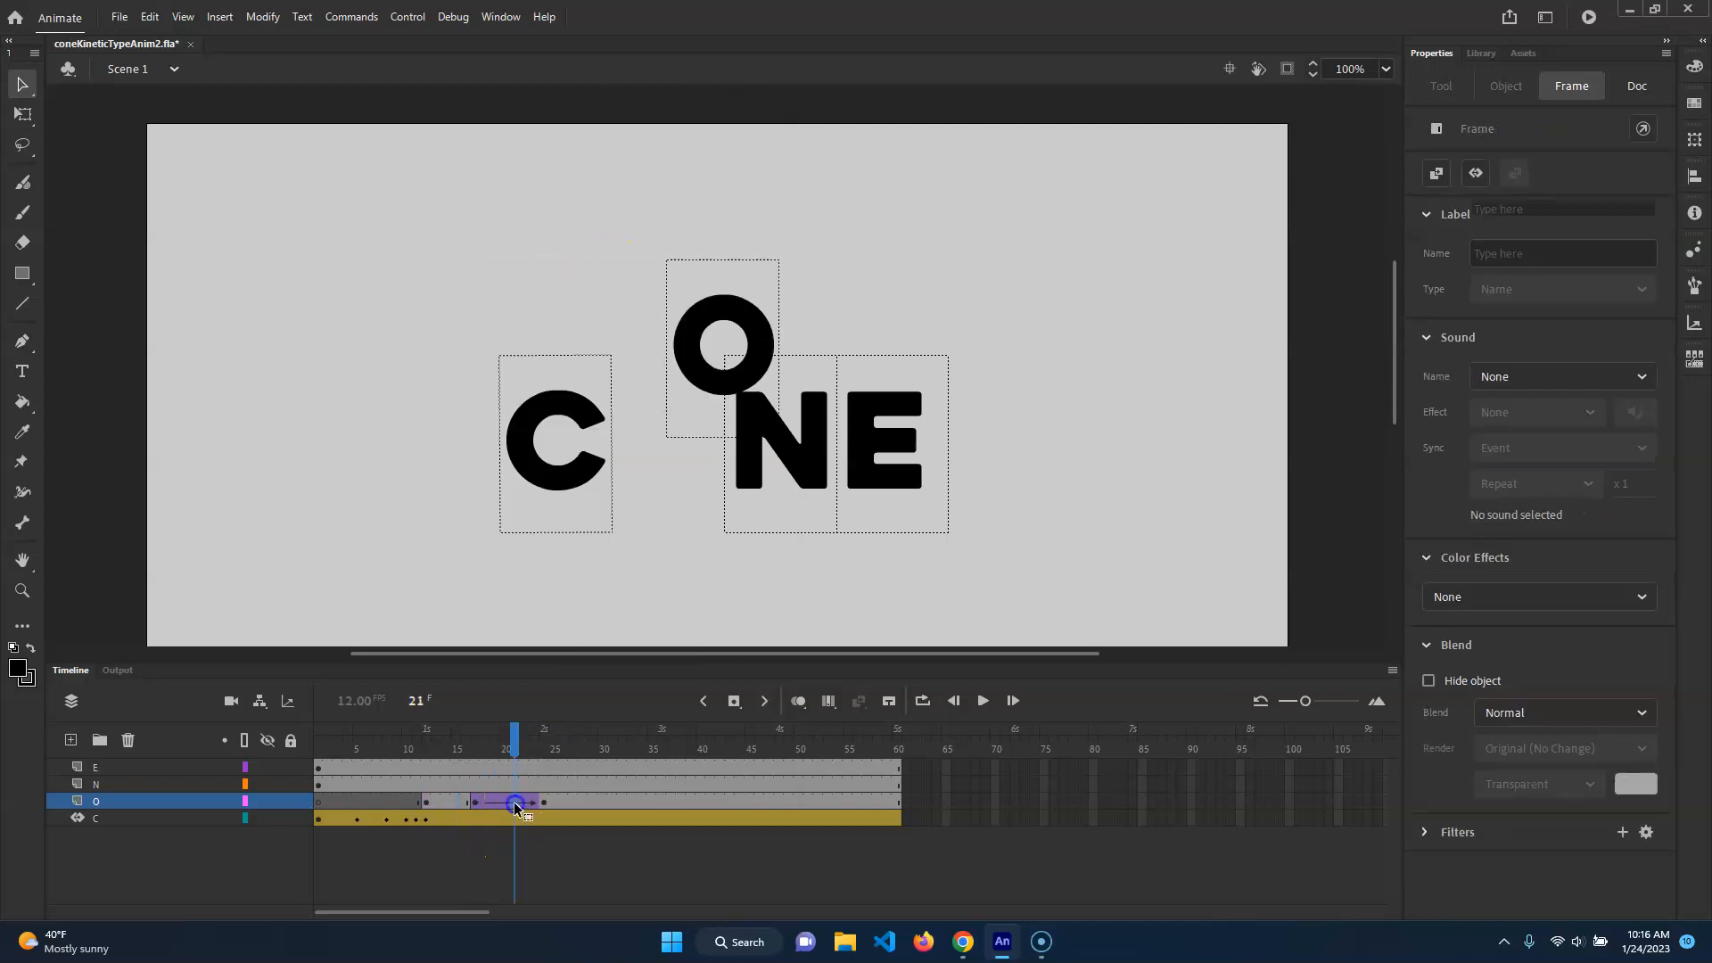
{"action": "right_click", "coordinate": [514, 803]}
{"action": "left_click", "coordinate": [669, 267]}
{"action": "left_click_drag", "start_coordinate": [479, 740], "coordinate": [417, 736]}
{"action": "key", "text": "Return"}
- Recreate the classic tweens on the O layer from frame 12 to 17 and from 17 to 24
{"action": "left_click", "coordinate": [450, 800]}
{"action": "left_click", "coordinate": [502, 798]}
{"action": "right_click", "coordinate": [504, 800]}
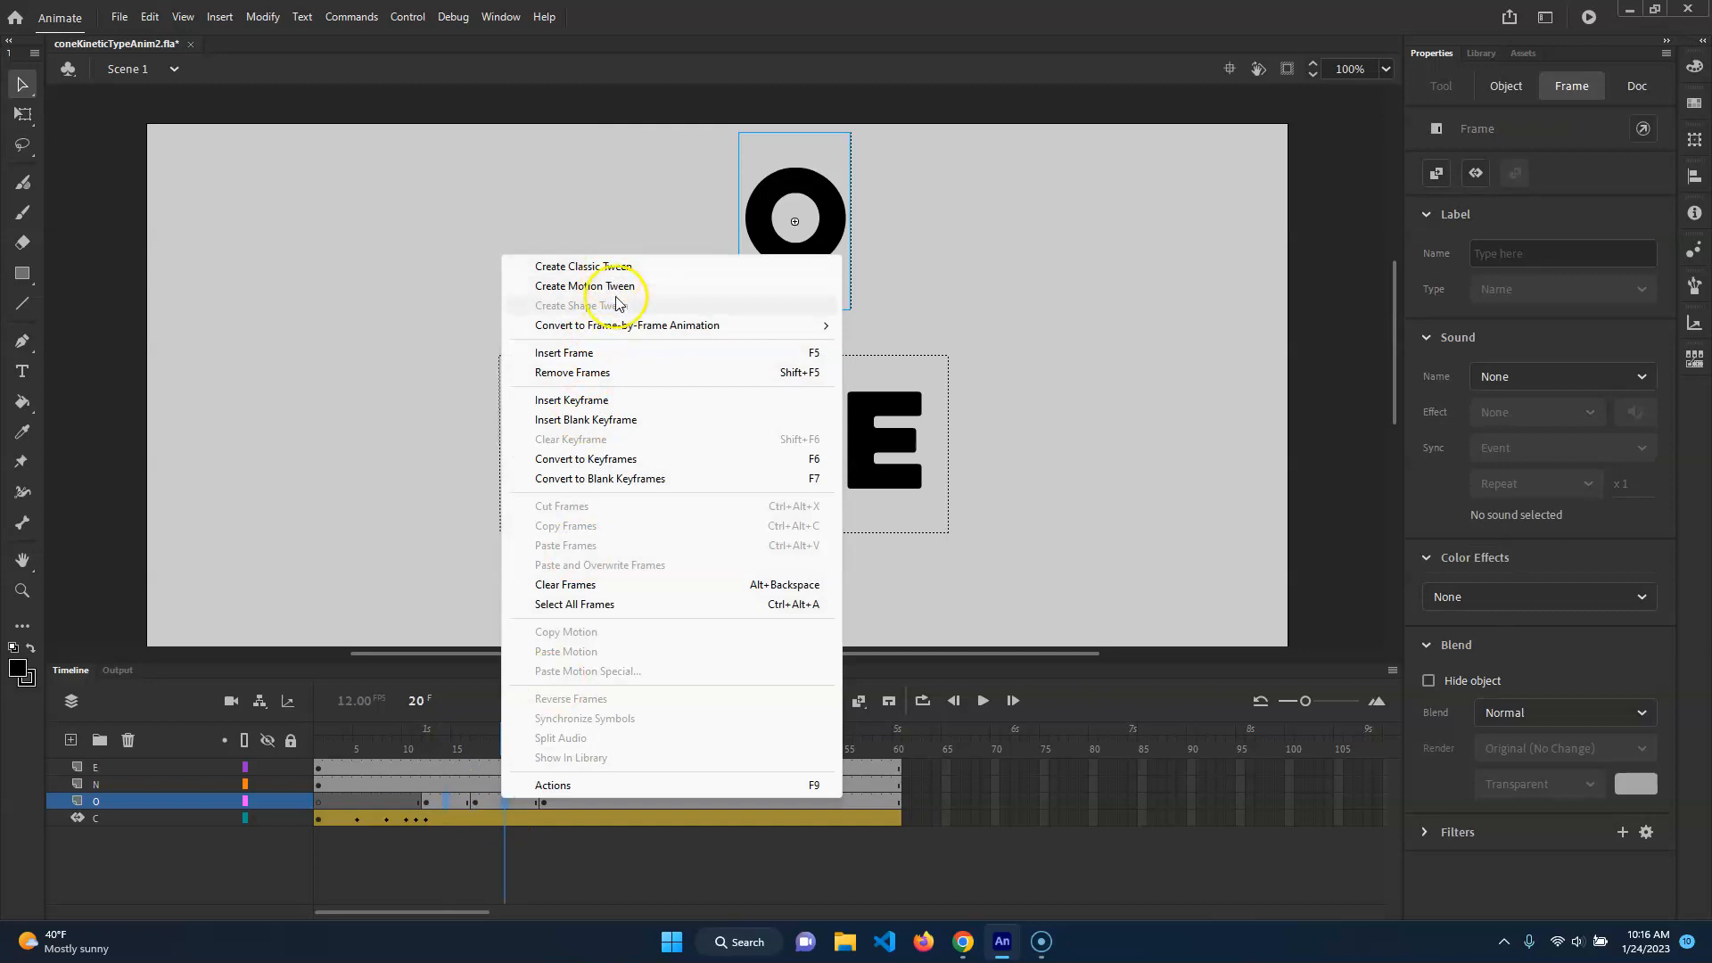
{"action": "left_click", "coordinate": [608, 267]}
- Scrub through the O layer's first classic tween and compare it with the C layer's motion tween and its path
{"action": "left_click_drag", "start_coordinate": [520, 736], "coordinate": [466, 733]}
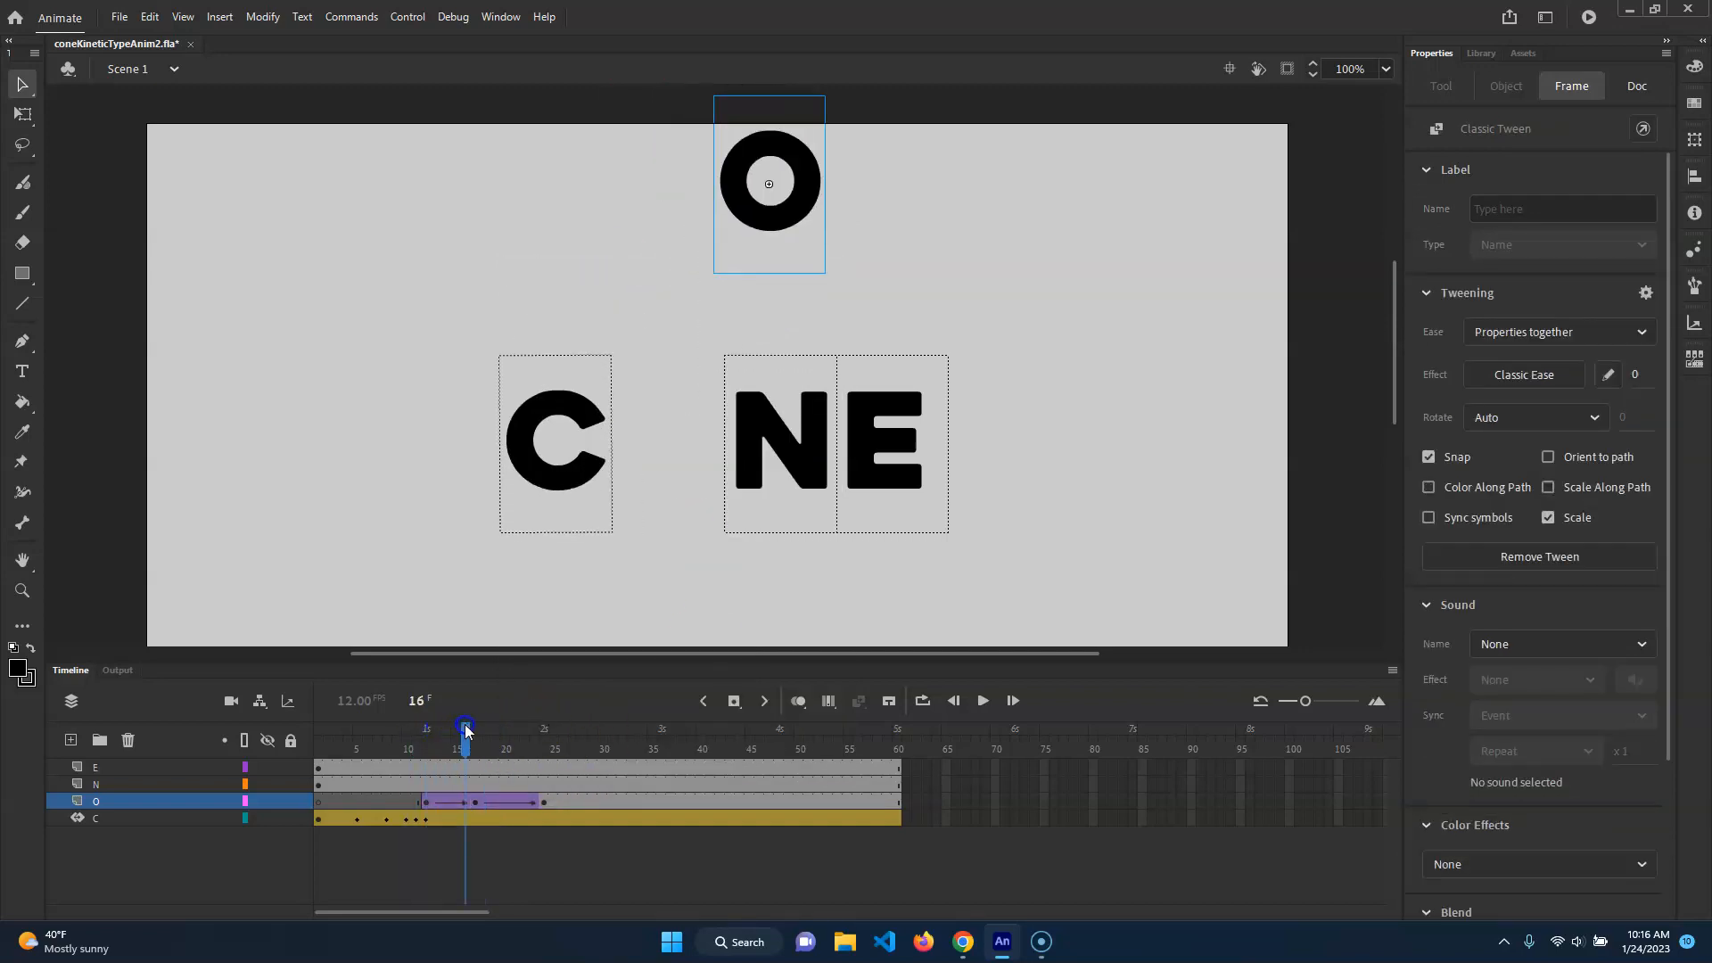
{"action": "left_click", "coordinate": [752, 159]}
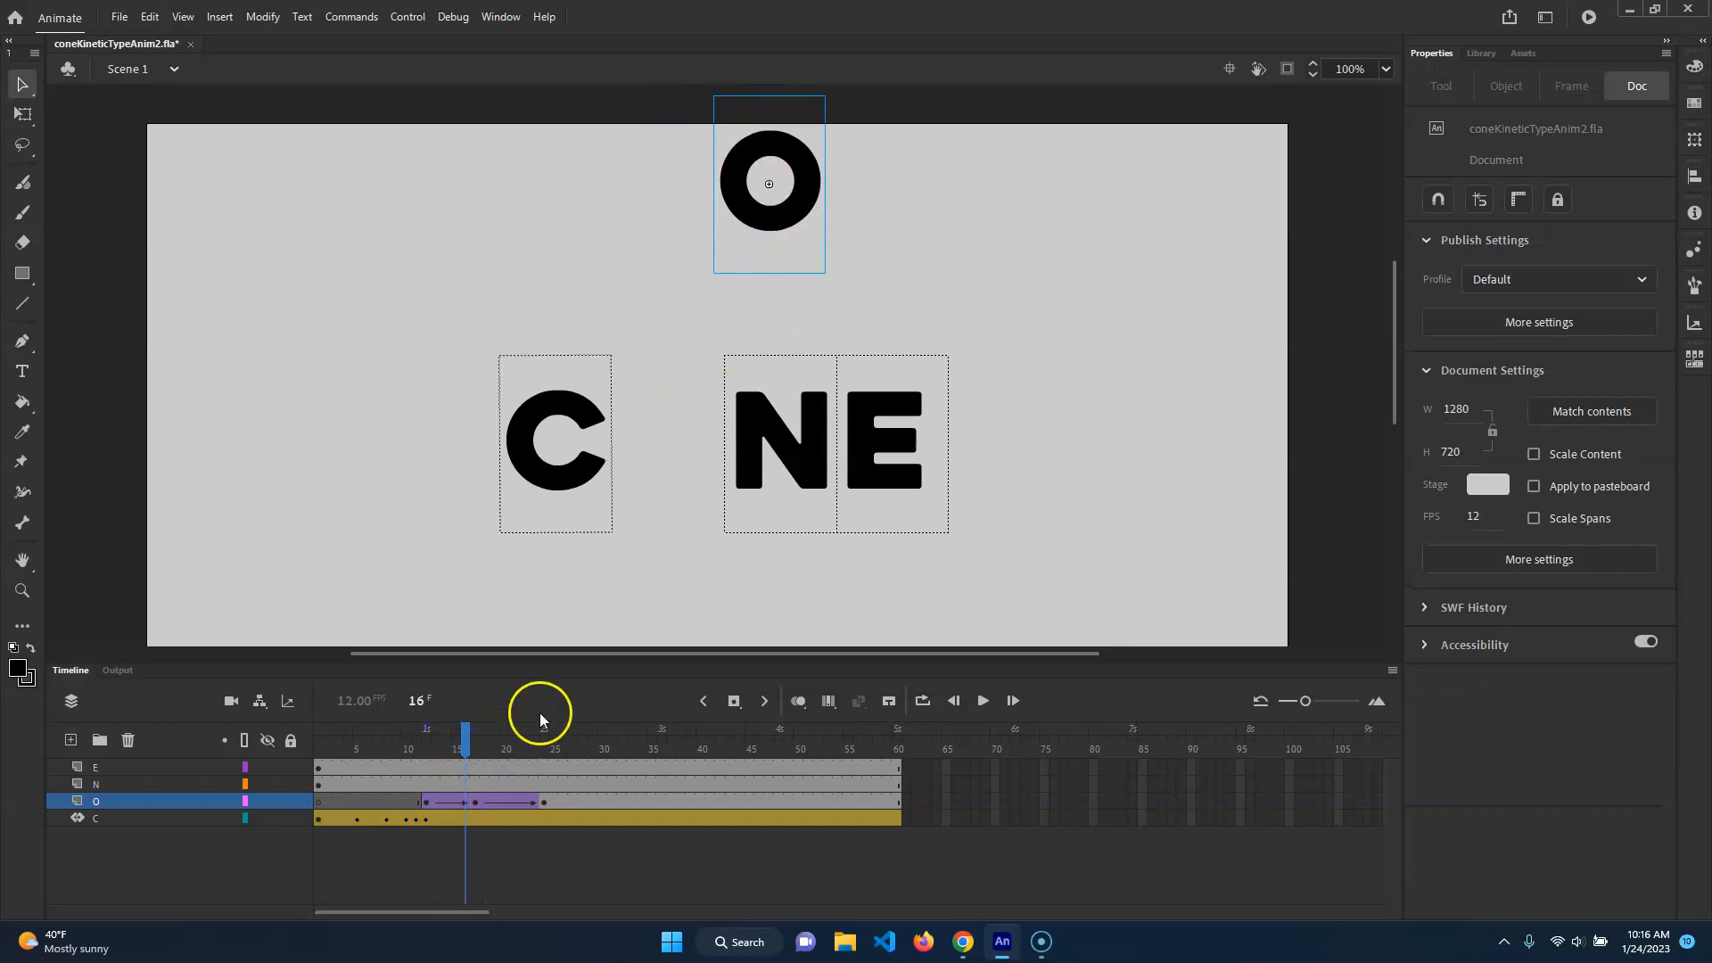
{"action": "left_click_drag", "start_coordinate": [464, 754], "coordinate": [436, 733]}
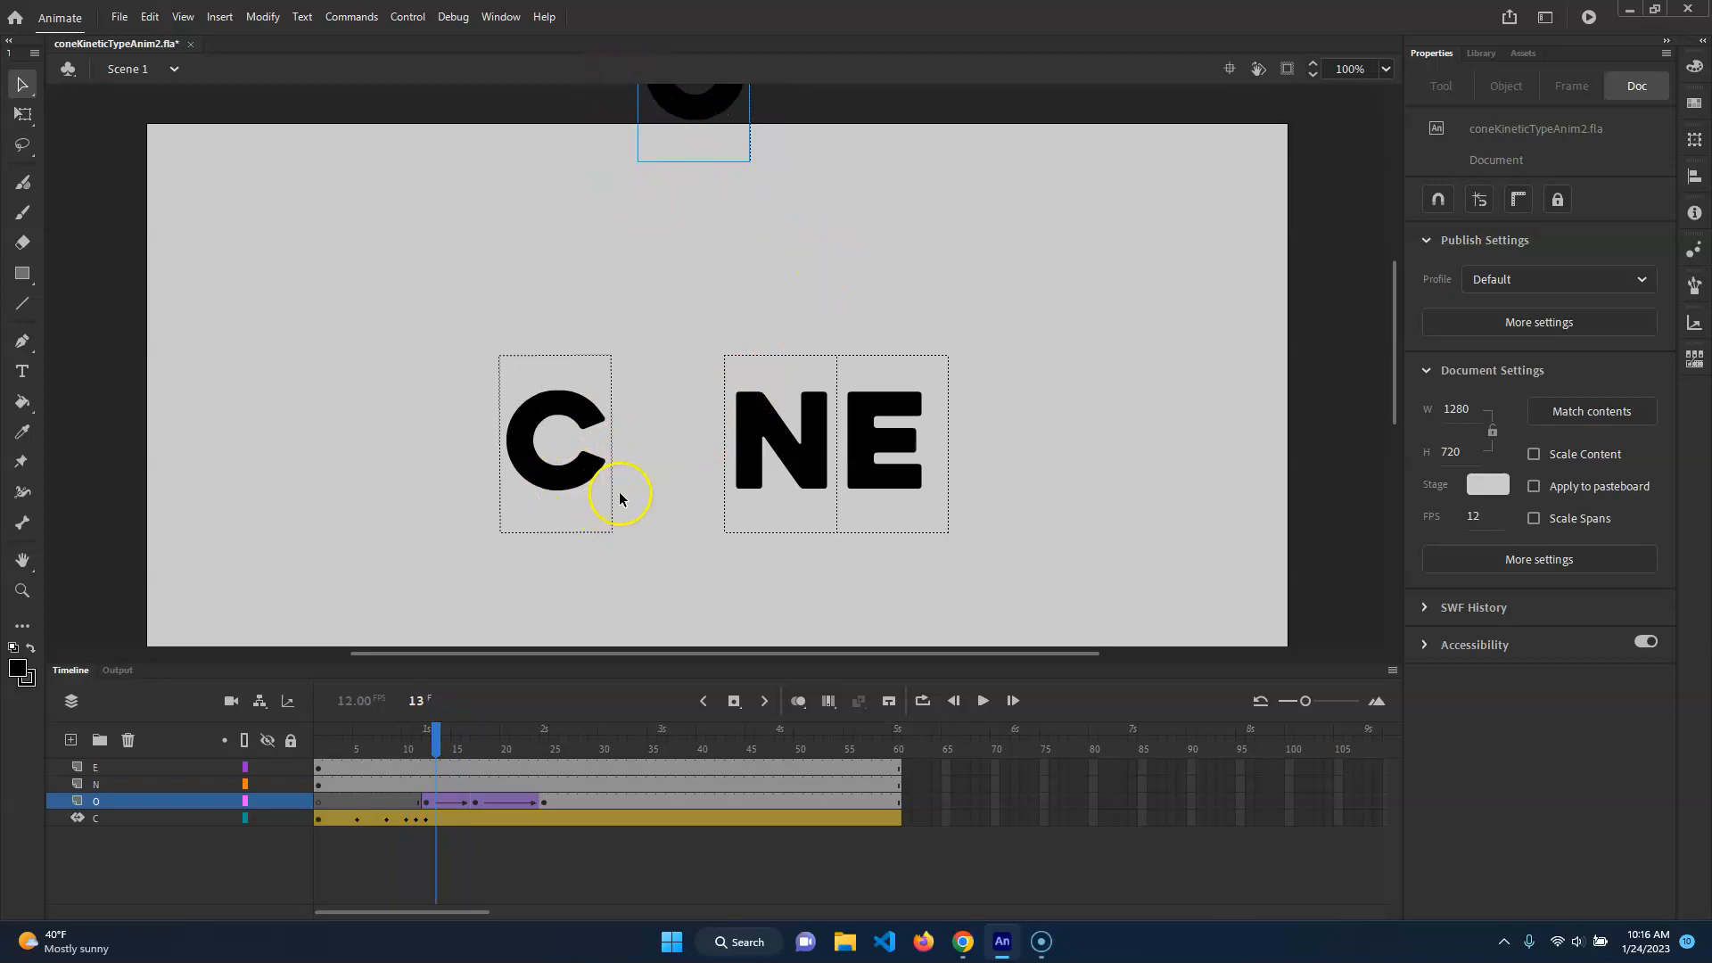
{"action": "left_click_drag", "start_coordinate": [440, 736], "coordinate": [455, 736]}
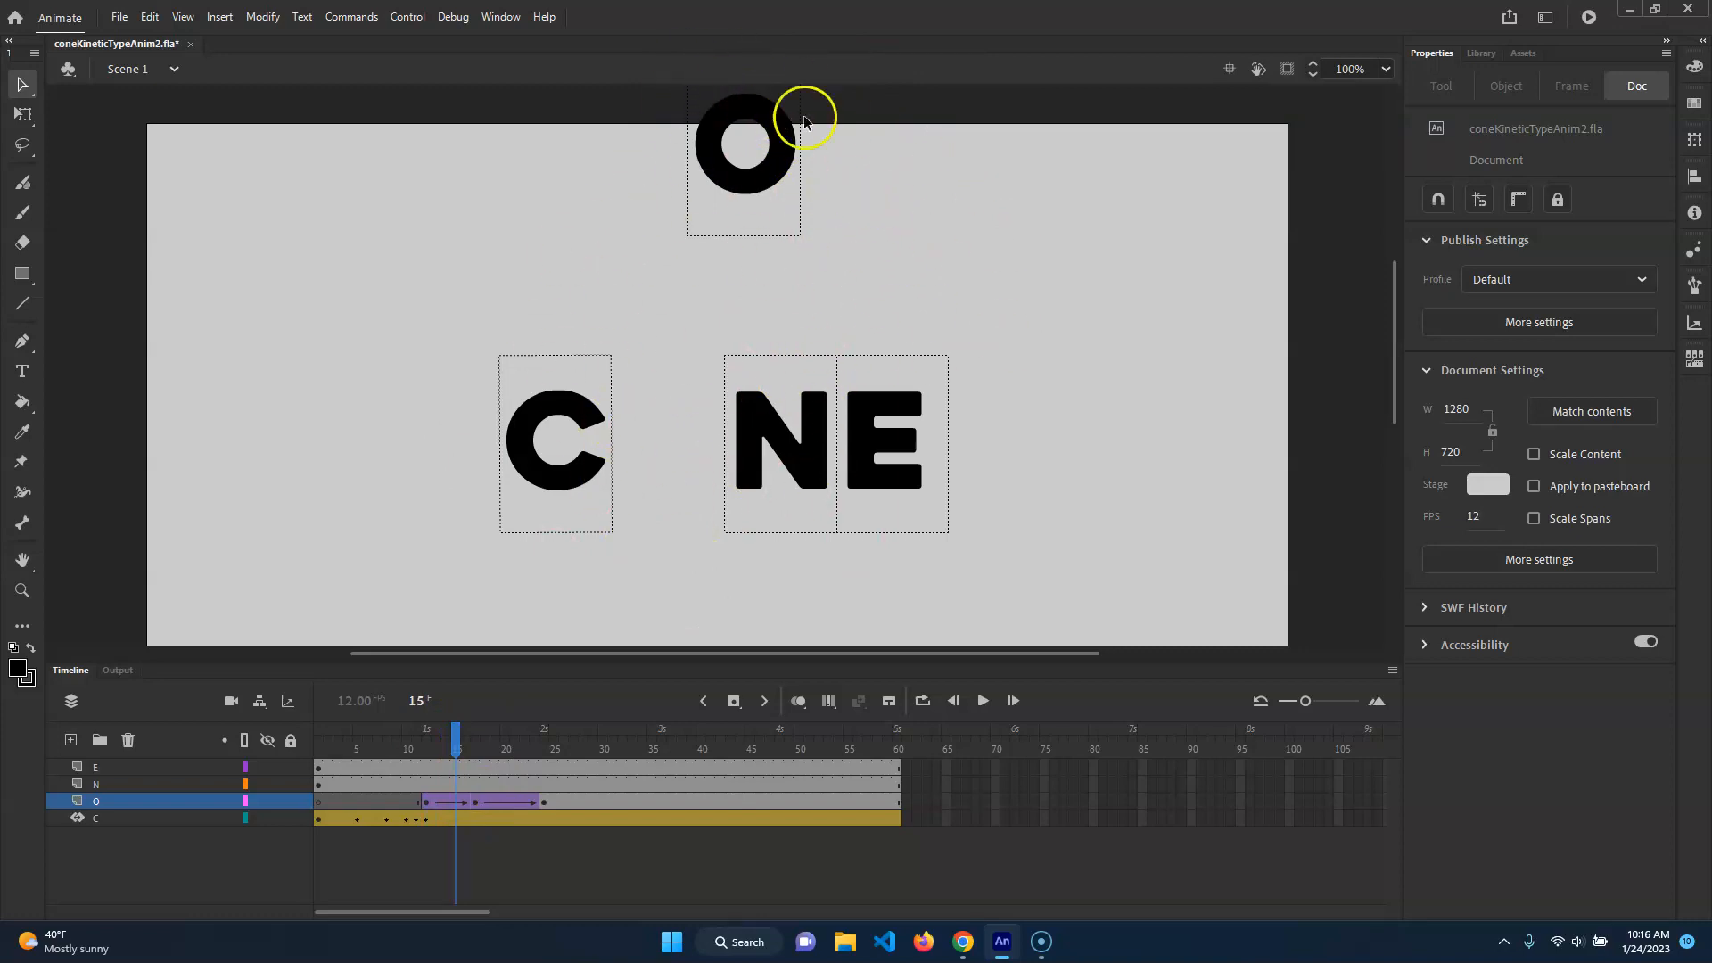
{"action": "left_click", "coordinate": [453, 742]}
{"action": "left_click_drag", "start_coordinate": [452, 742], "coordinate": [445, 743]}
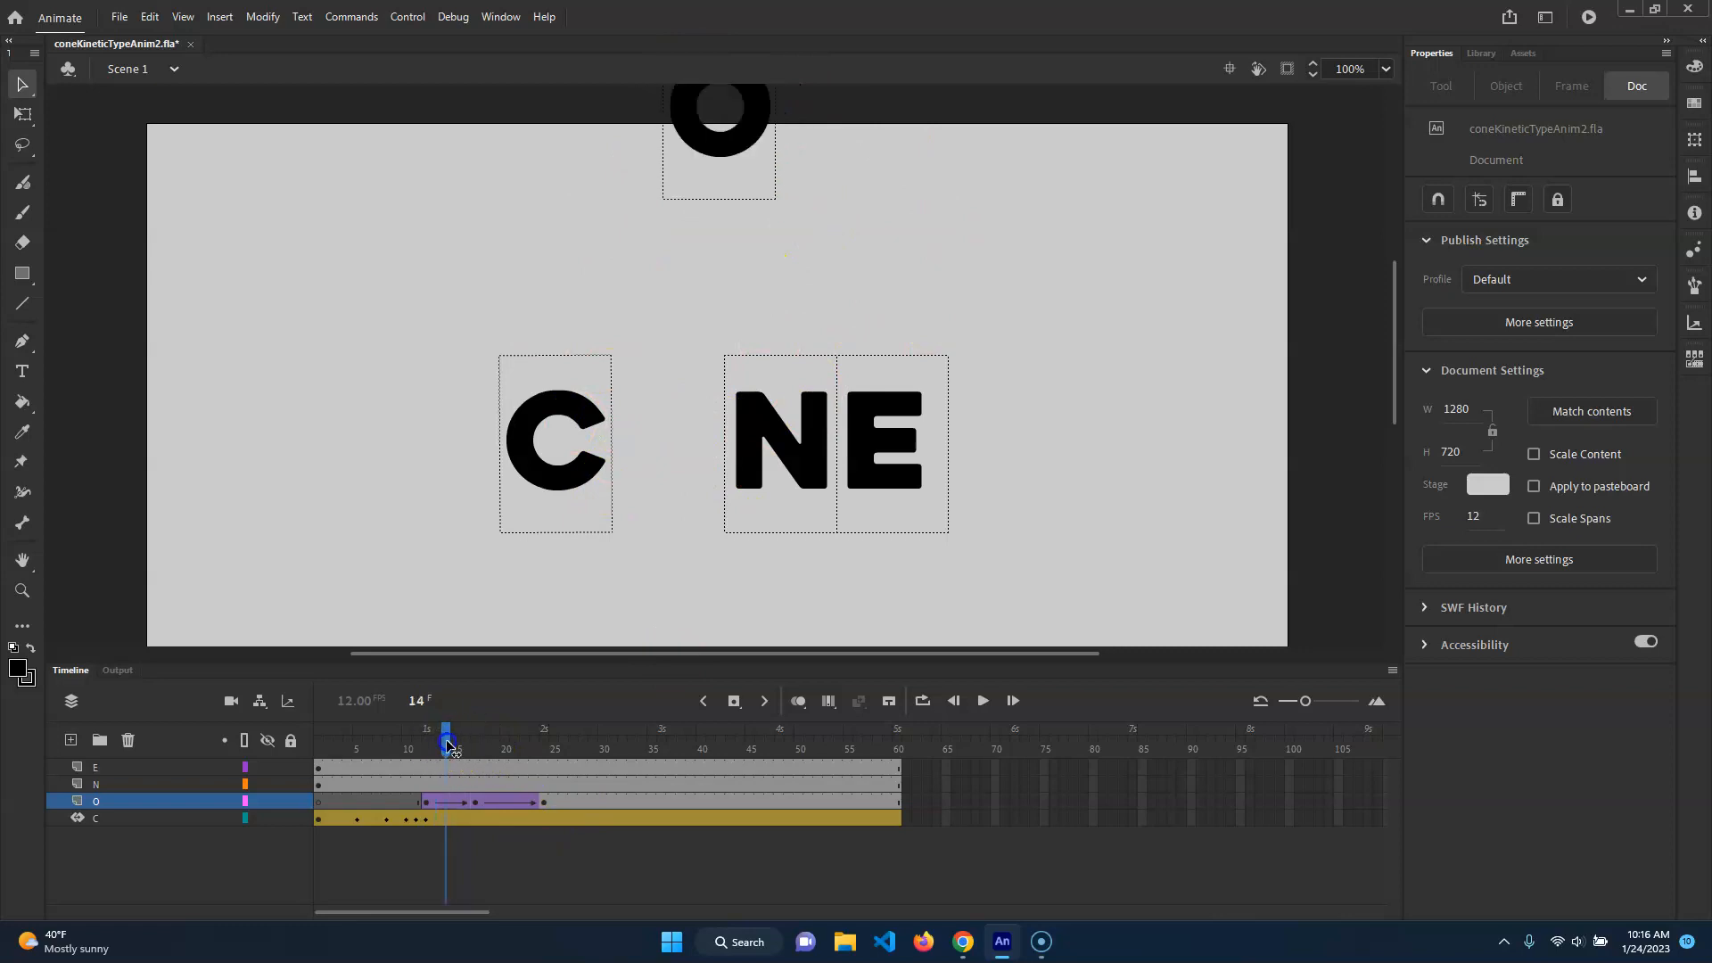
{"action": "left_click", "coordinate": [449, 813]}
{"action": "left_click", "coordinate": [452, 802]}
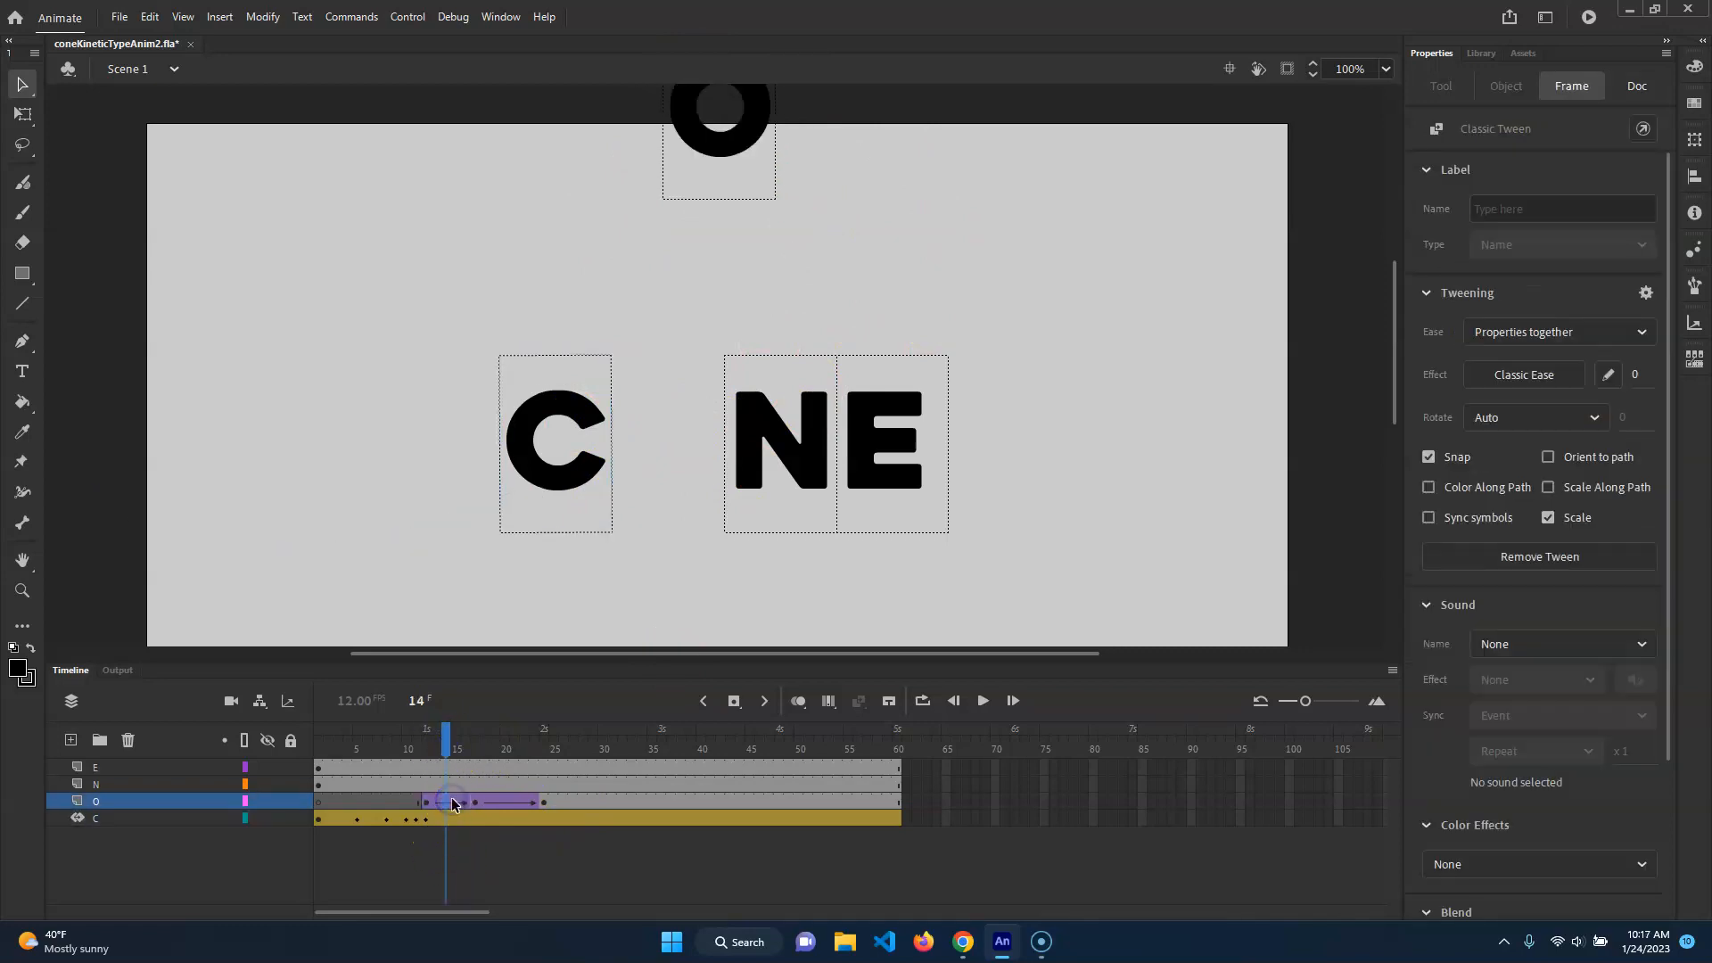
{"action": "left_click", "coordinate": [554, 818]}
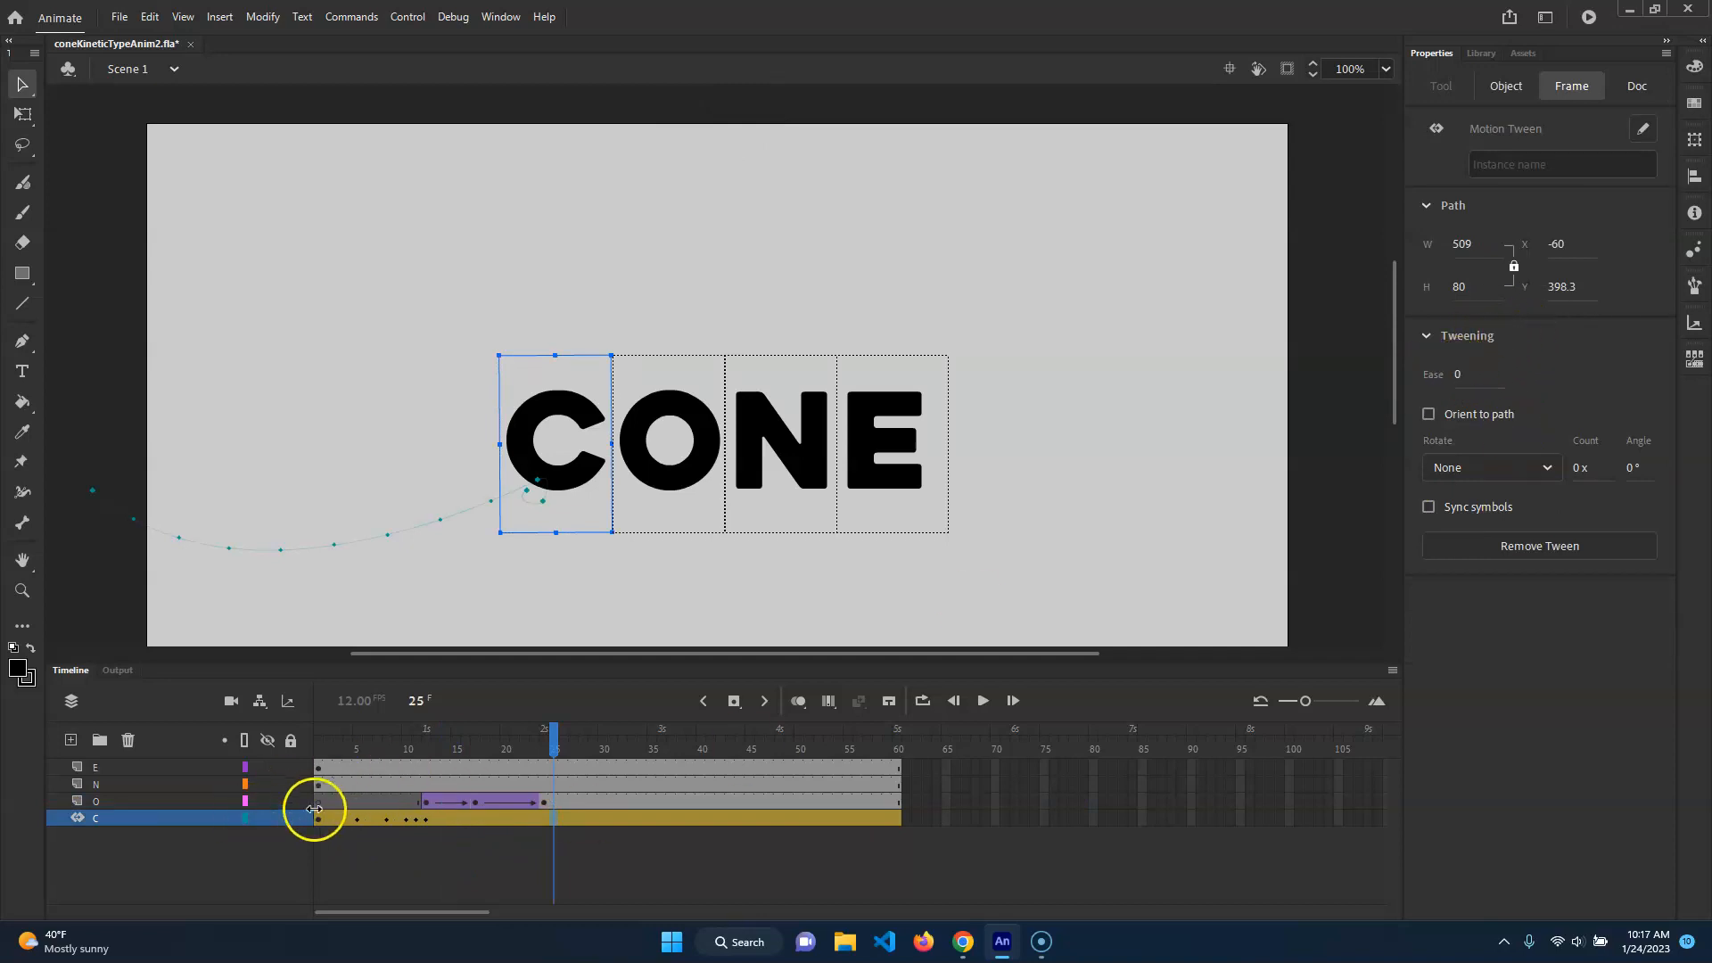
- Set the classic ease of the O layer's first tween, frames 12 to 17, to intensity 100 out and review it
{"action": "left_click", "coordinate": [440, 803]}
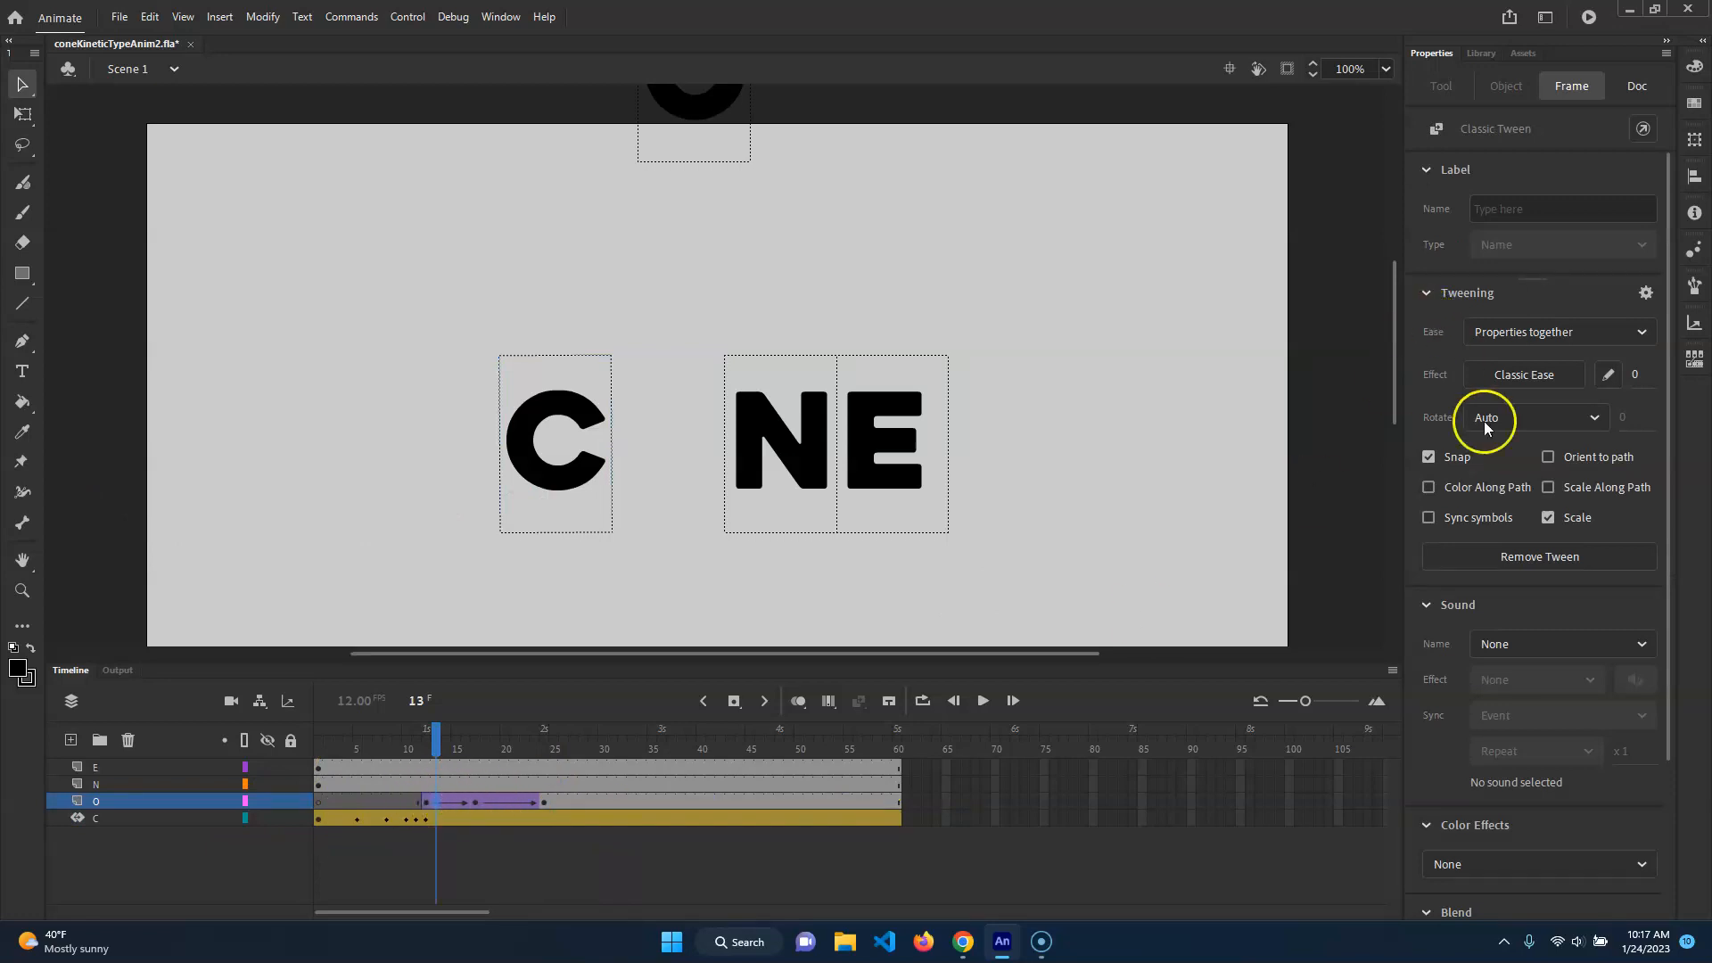
{"action": "left_click", "coordinate": [1536, 375]}
{"action": "left_click", "coordinate": [1197, 424]}
{"action": "left_click_drag", "start_coordinate": [1362, 427], "coordinate": [1531, 604]}
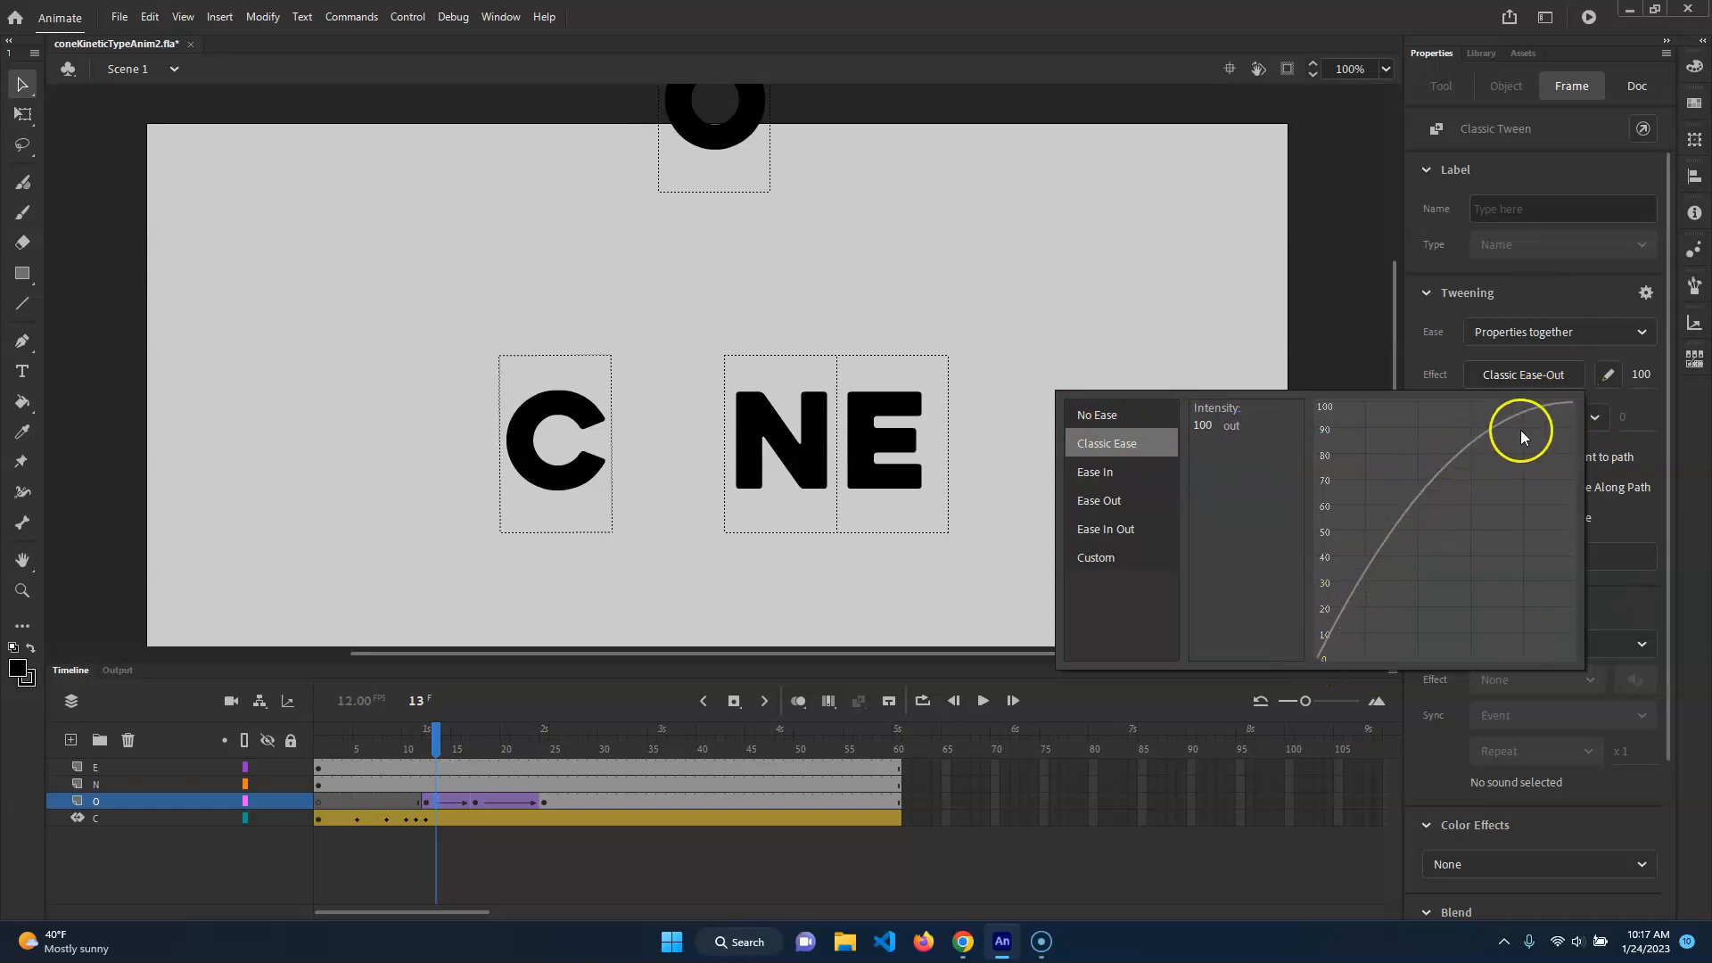
{"action": "left_click", "coordinate": [433, 734]}
{"action": "left_click_drag", "start_coordinate": [436, 734], "coordinate": [489, 728]}
- Set the classic ease of the O layer's second tween, frames 17 to 24, to intensity -100 in
{"action": "left_click", "coordinate": [515, 796]}
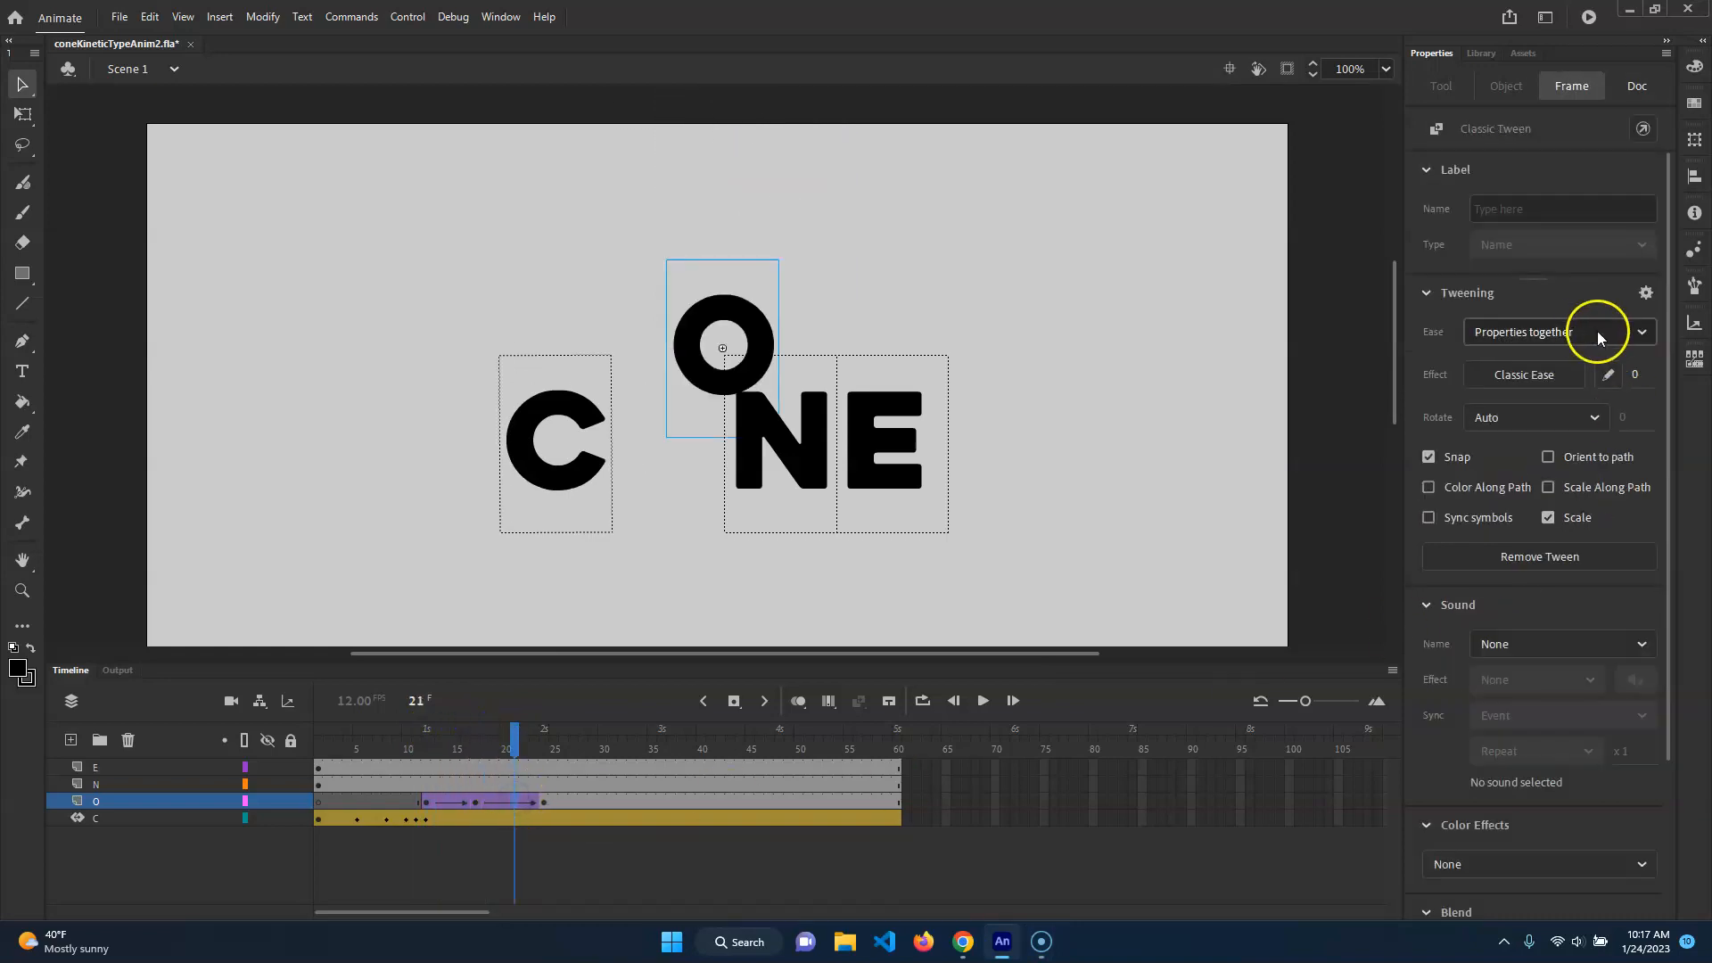
{"action": "left_click", "coordinate": [1489, 382]}
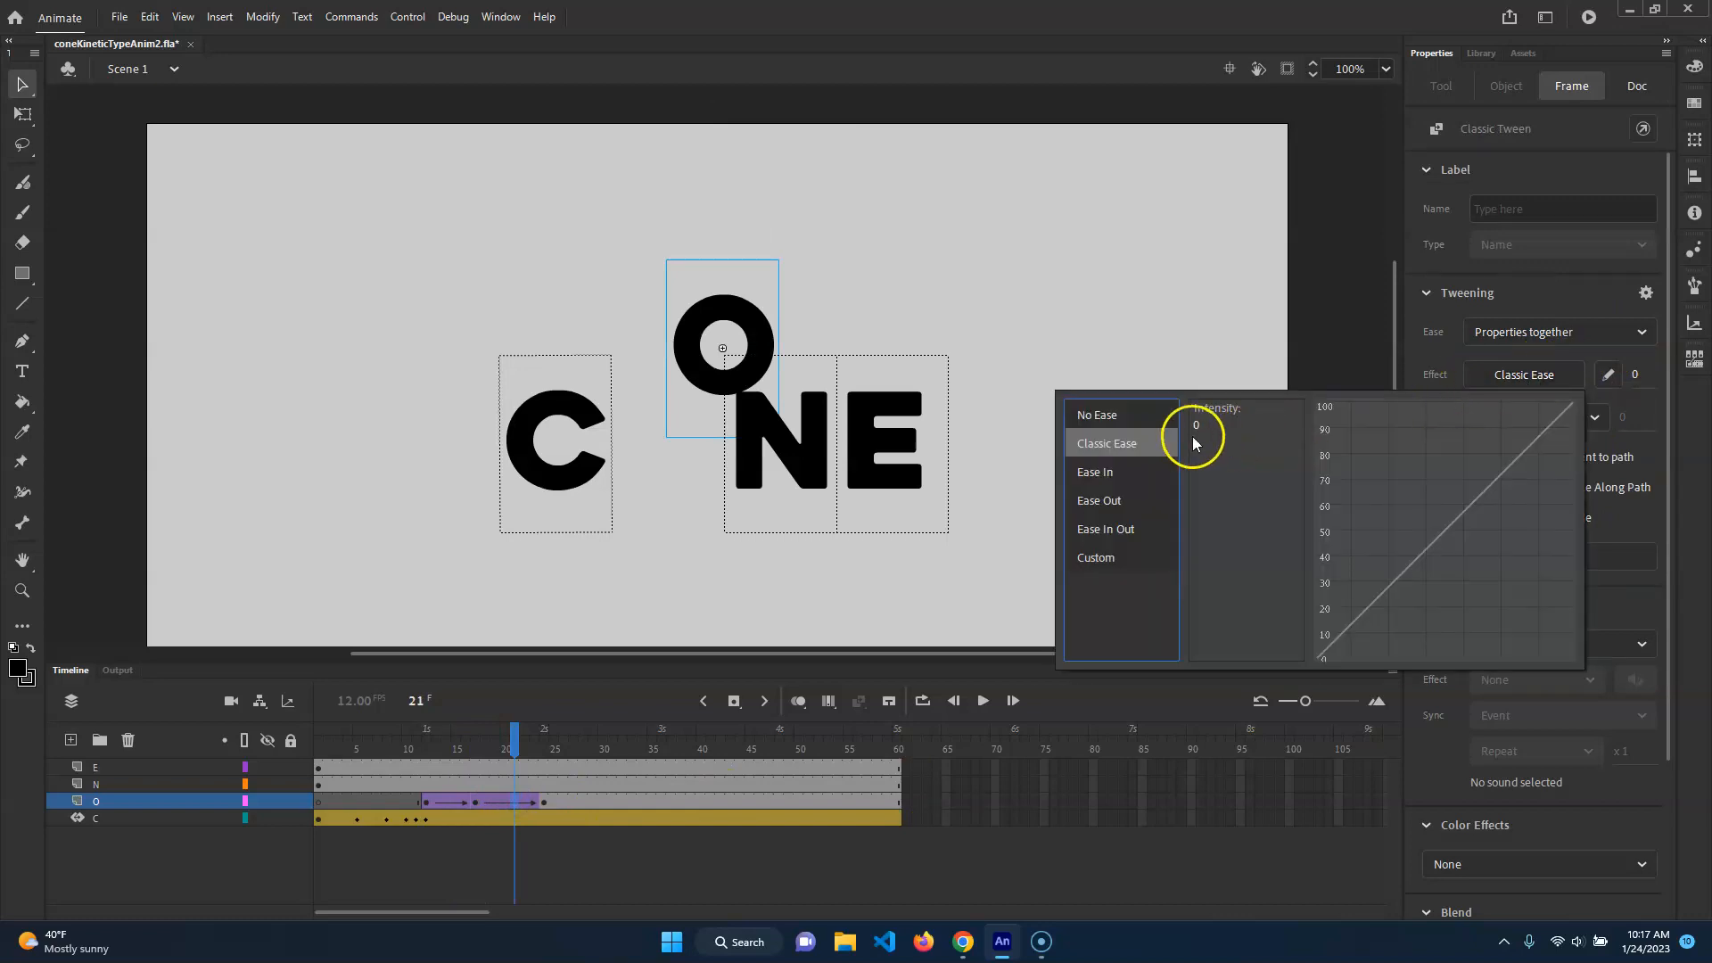
{"action": "left_click_drag", "start_coordinate": [1197, 426], "coordinate": [878, 438]}
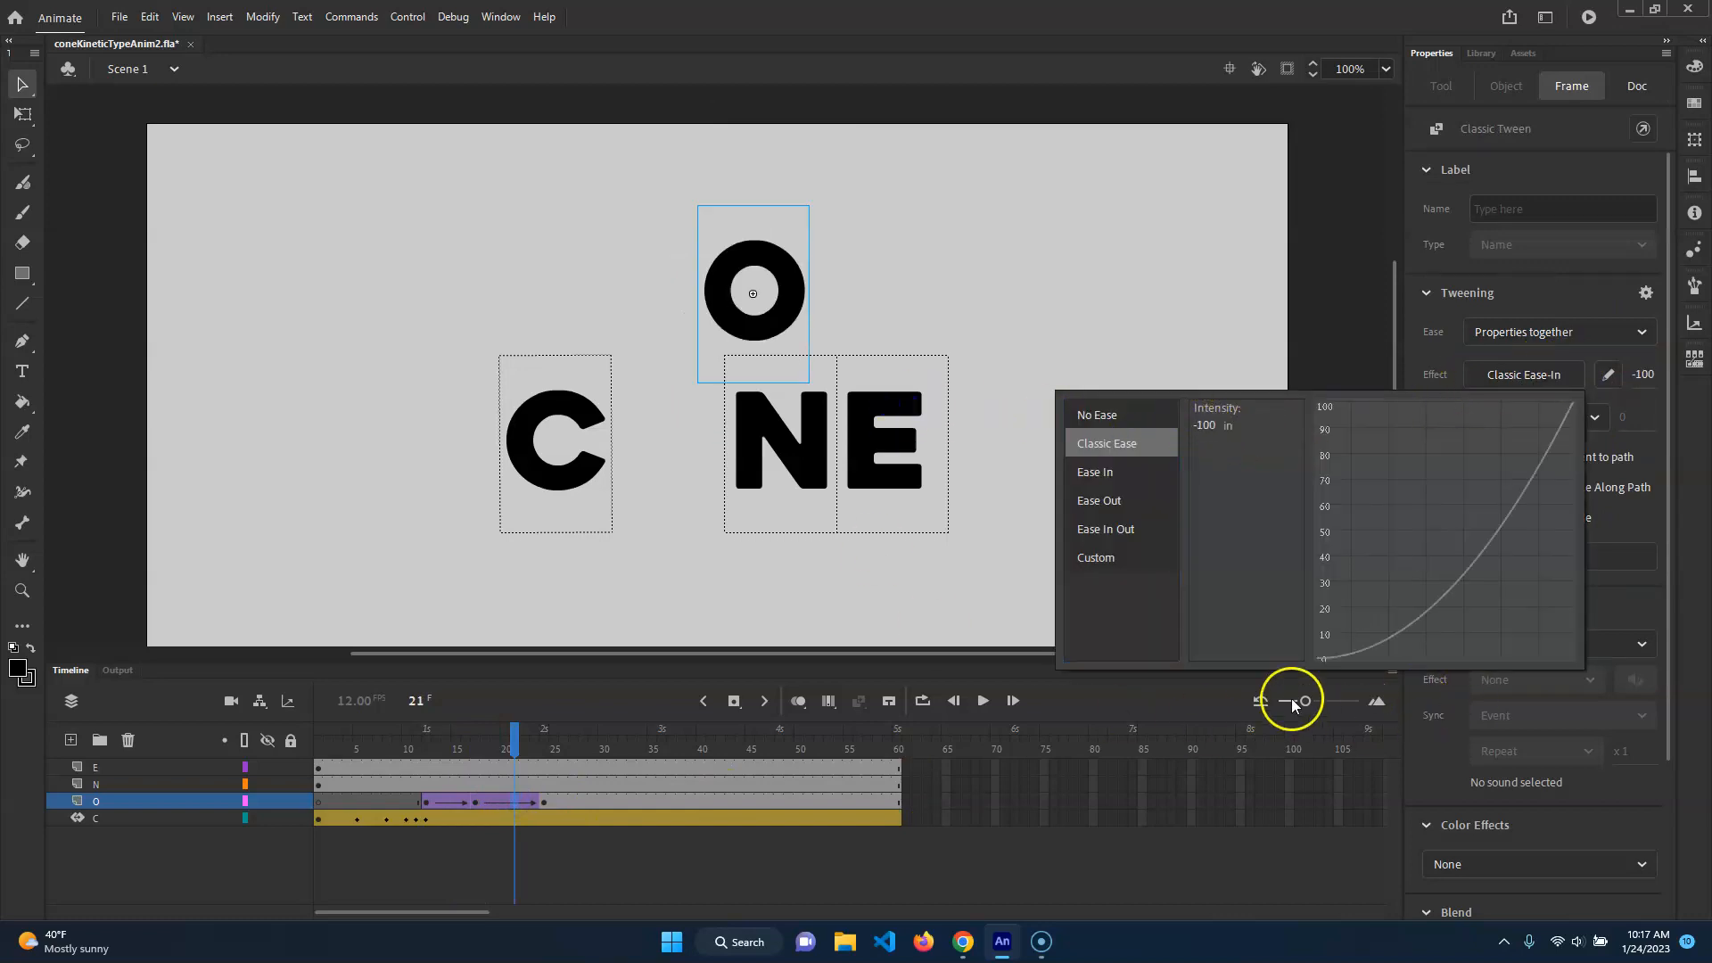
- Play the animation from the first frame and scrub through the O layer's two eased tweens
{"action": "left_click", "coordinate": [1009, 81]}
{"action": "left_click_drag", "start_coordinate": [520, 742], "coordinate": [209, 723]}
{"action": "key", "text": "Return"}
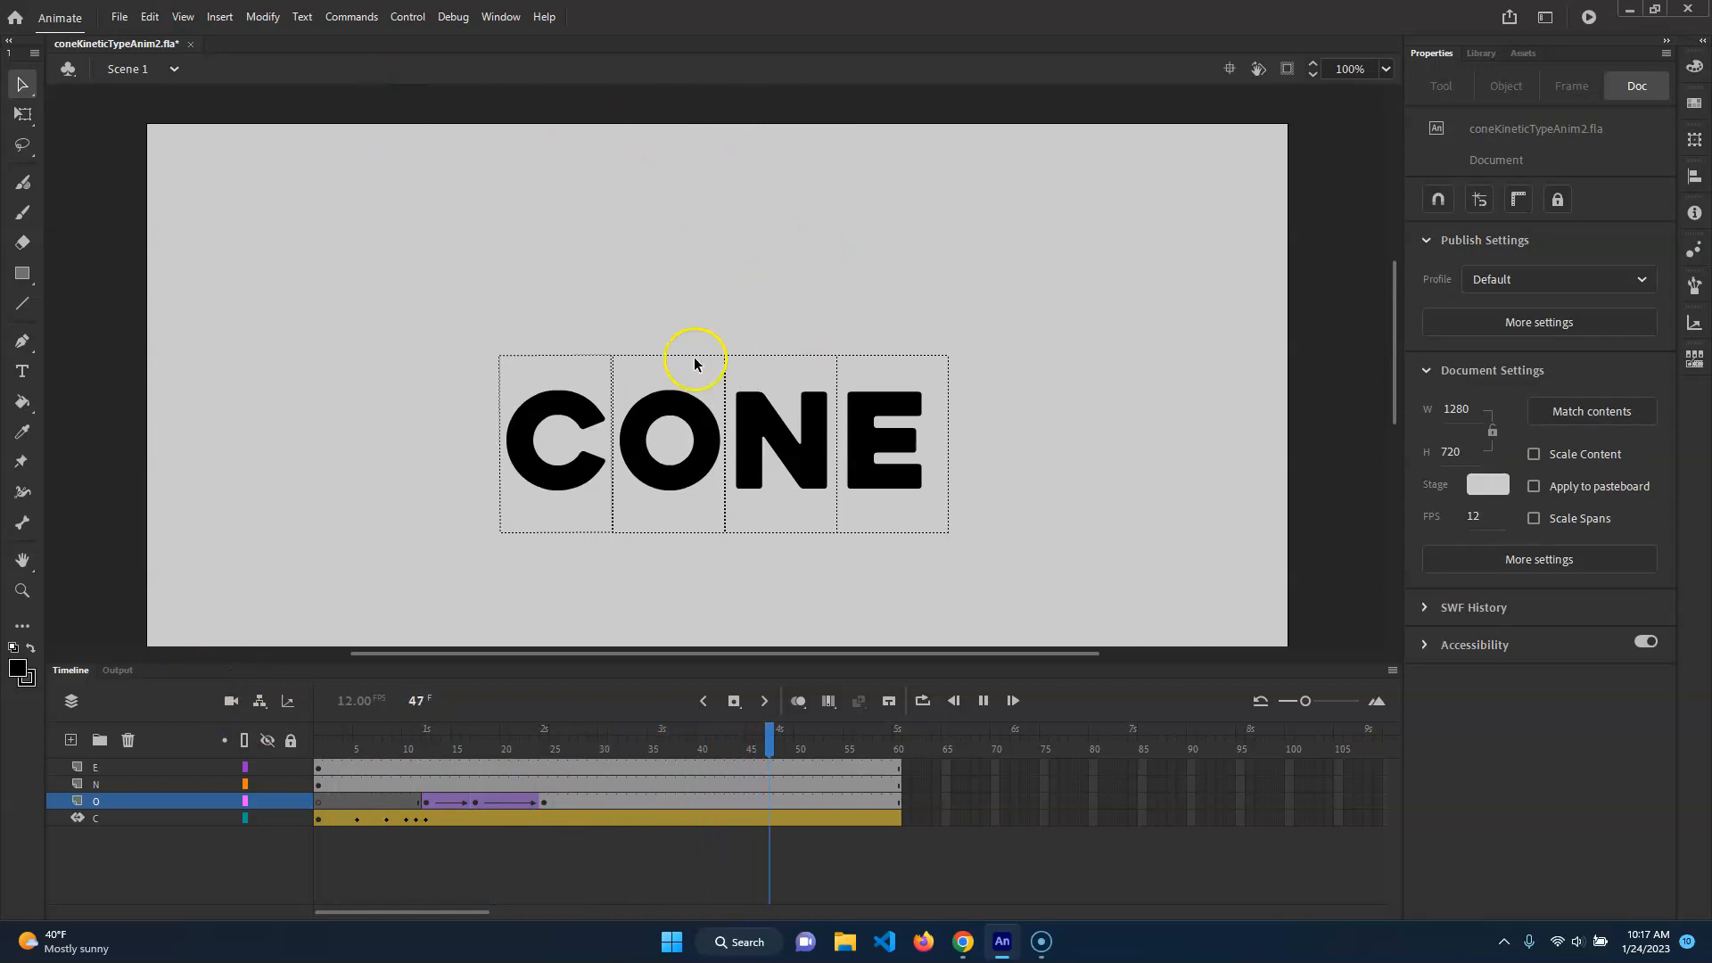
{"action": "left_click_drag", "start_coordinate": [778, 741], "coordinate": [493, 702]}
{"action": "left_click_drag", "start_coordinate": [529, 699], "coordinate": [466, 704]}
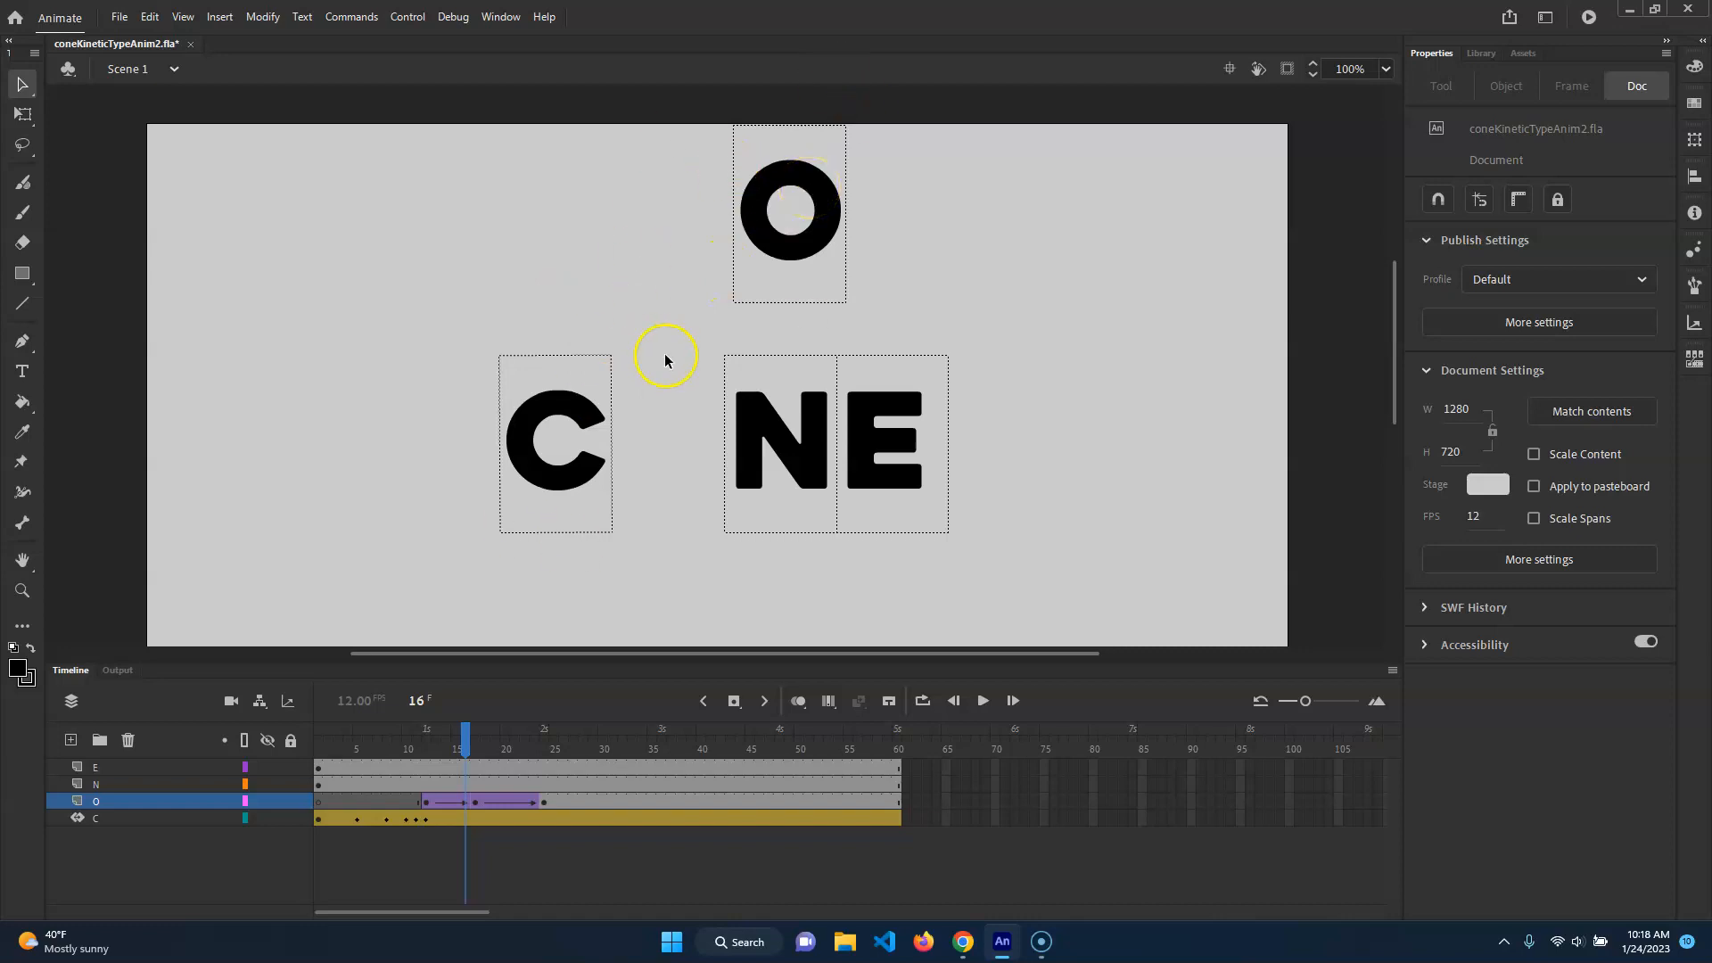
{"action": "left_click_drag", "start_coordinate": [455, 764], "coordinate": [546, 754]}
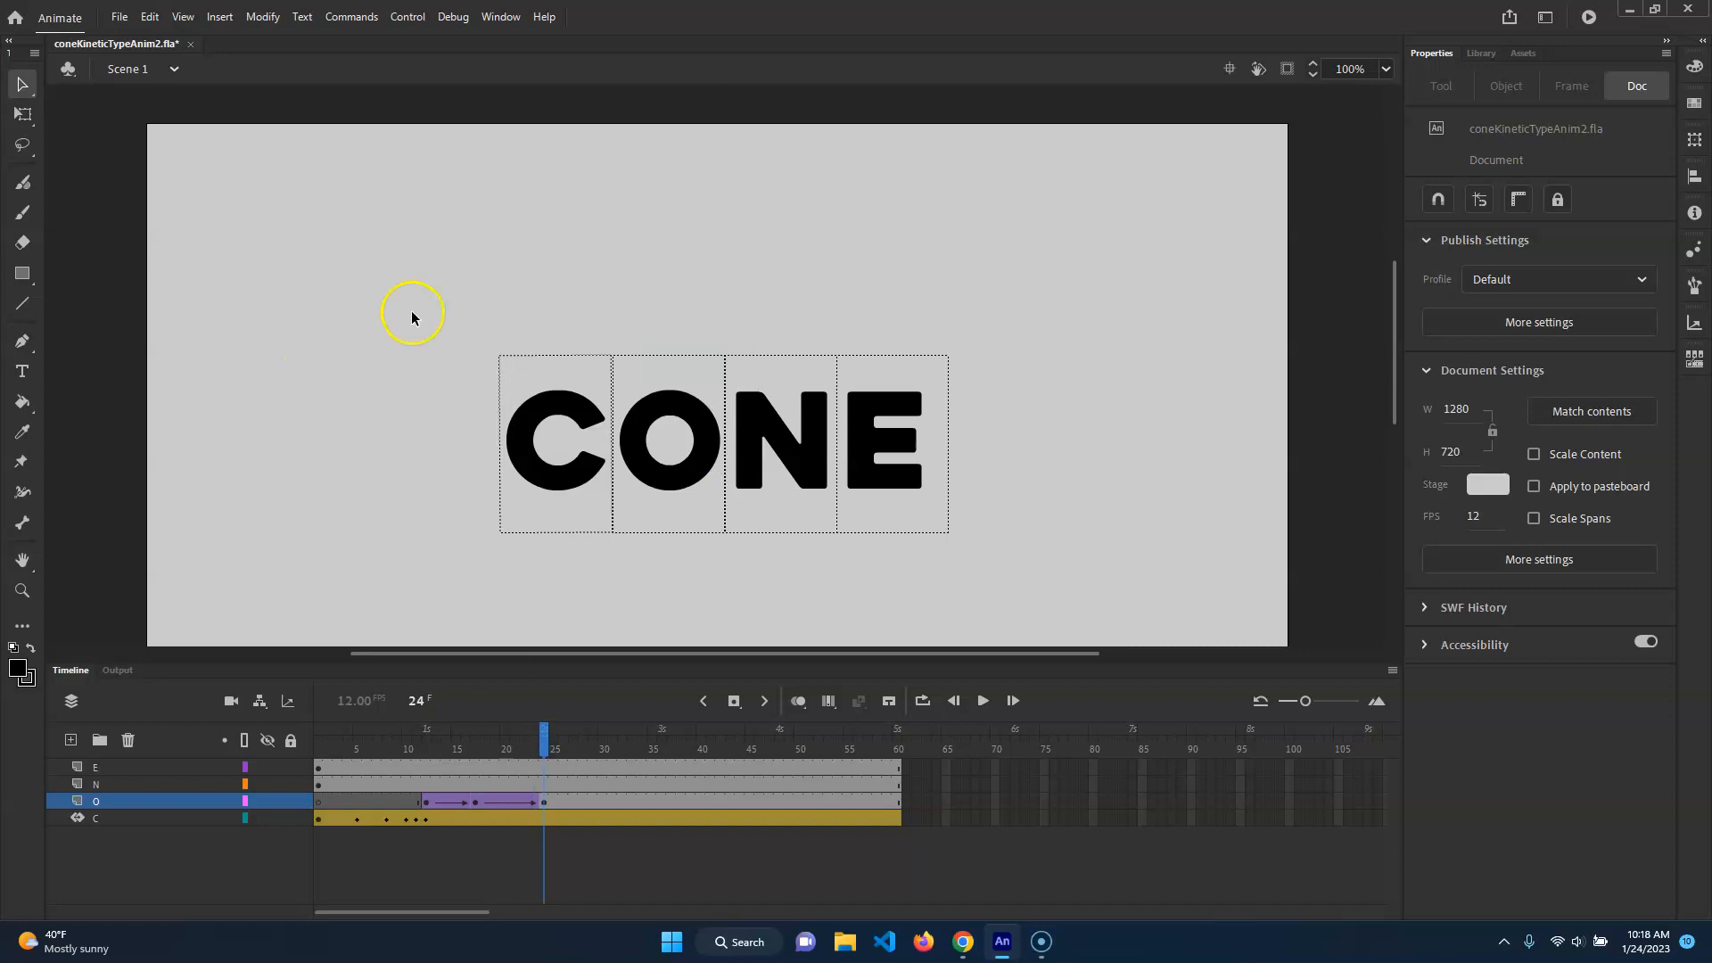
- Close the document without saving changes and reopen the saved coneKineticTypeAnim2.fla
{"action": "left_click", "coordinate": [192, 44]}
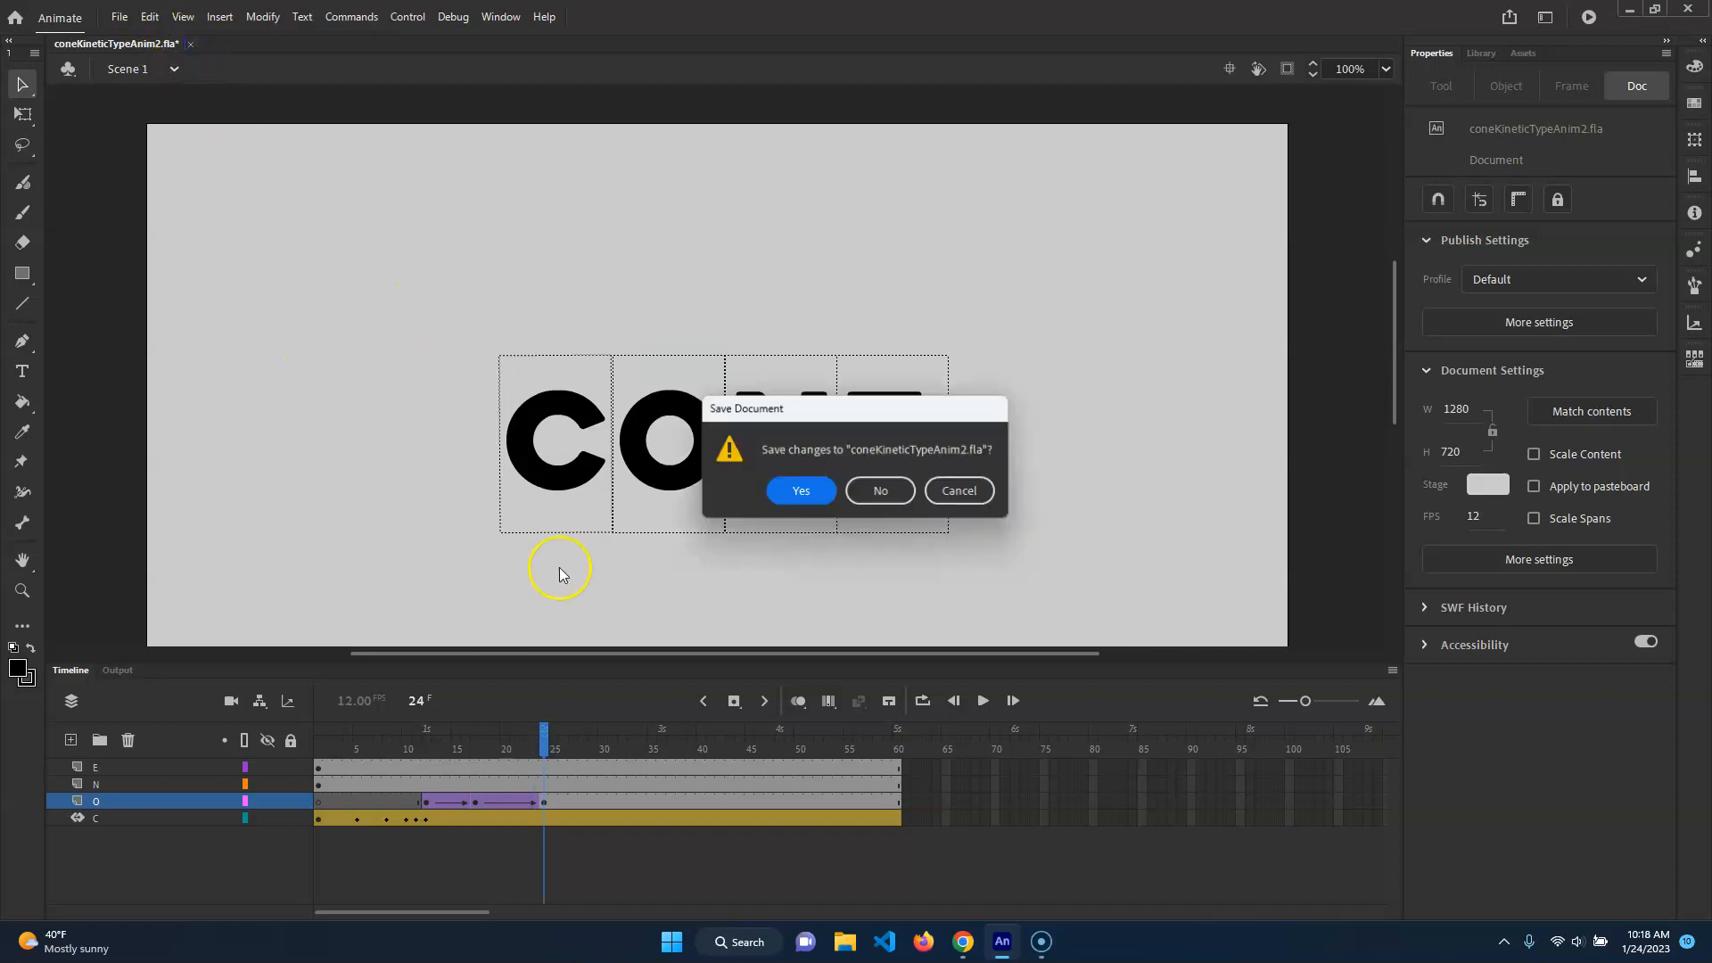
{"action": "left_click", "coordinate": [904, 493]}
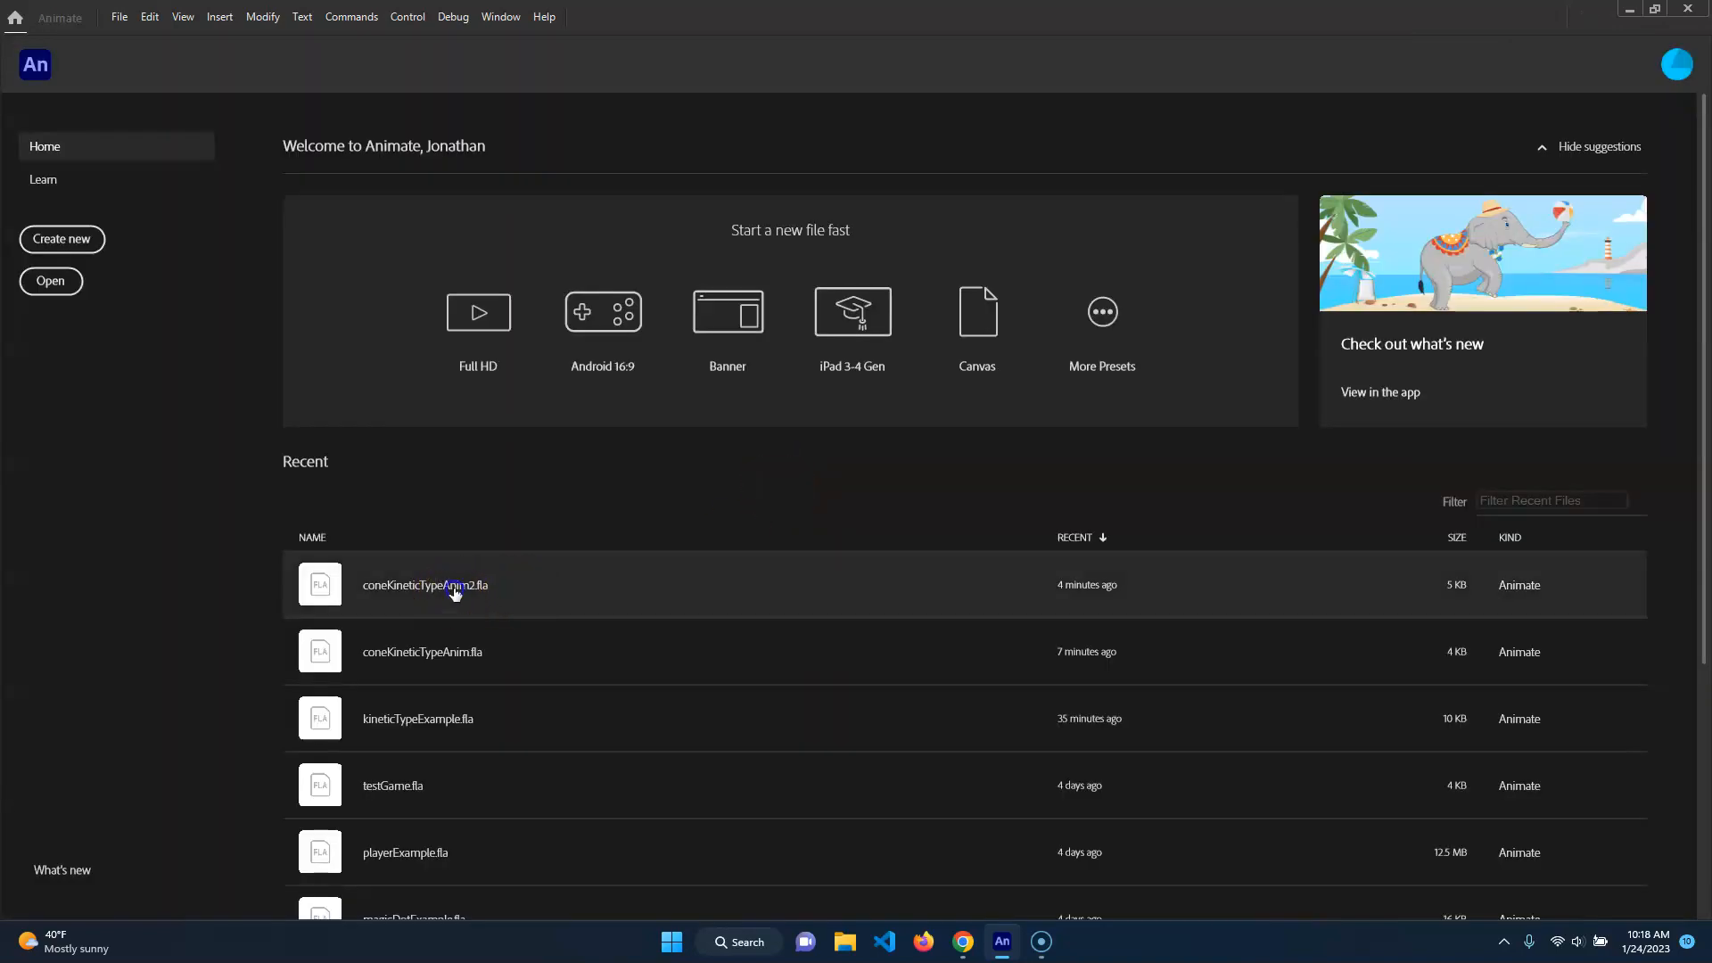
{"action": "left_click", "coordinate": [454, 592]}
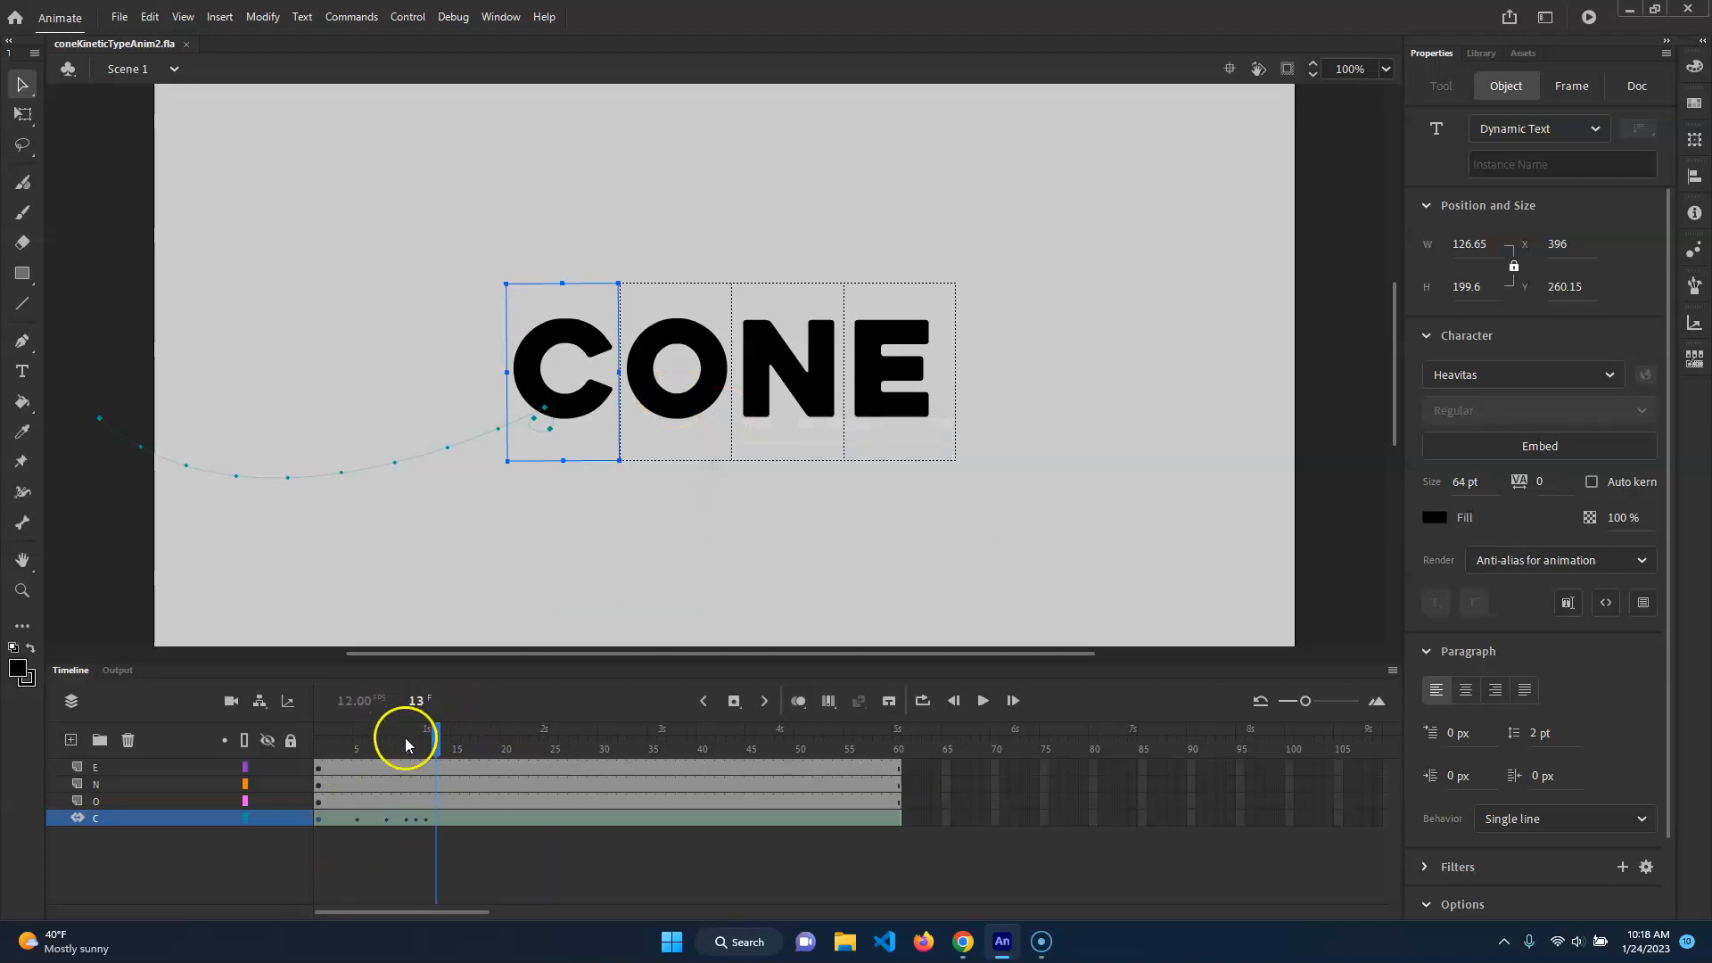
- Convert the letter O at frame 12 to a movie clip symbol named O_mc
{"action": "left_click_drag", "start_coordinate": [383, 746], "coordinate": [426, 745]}
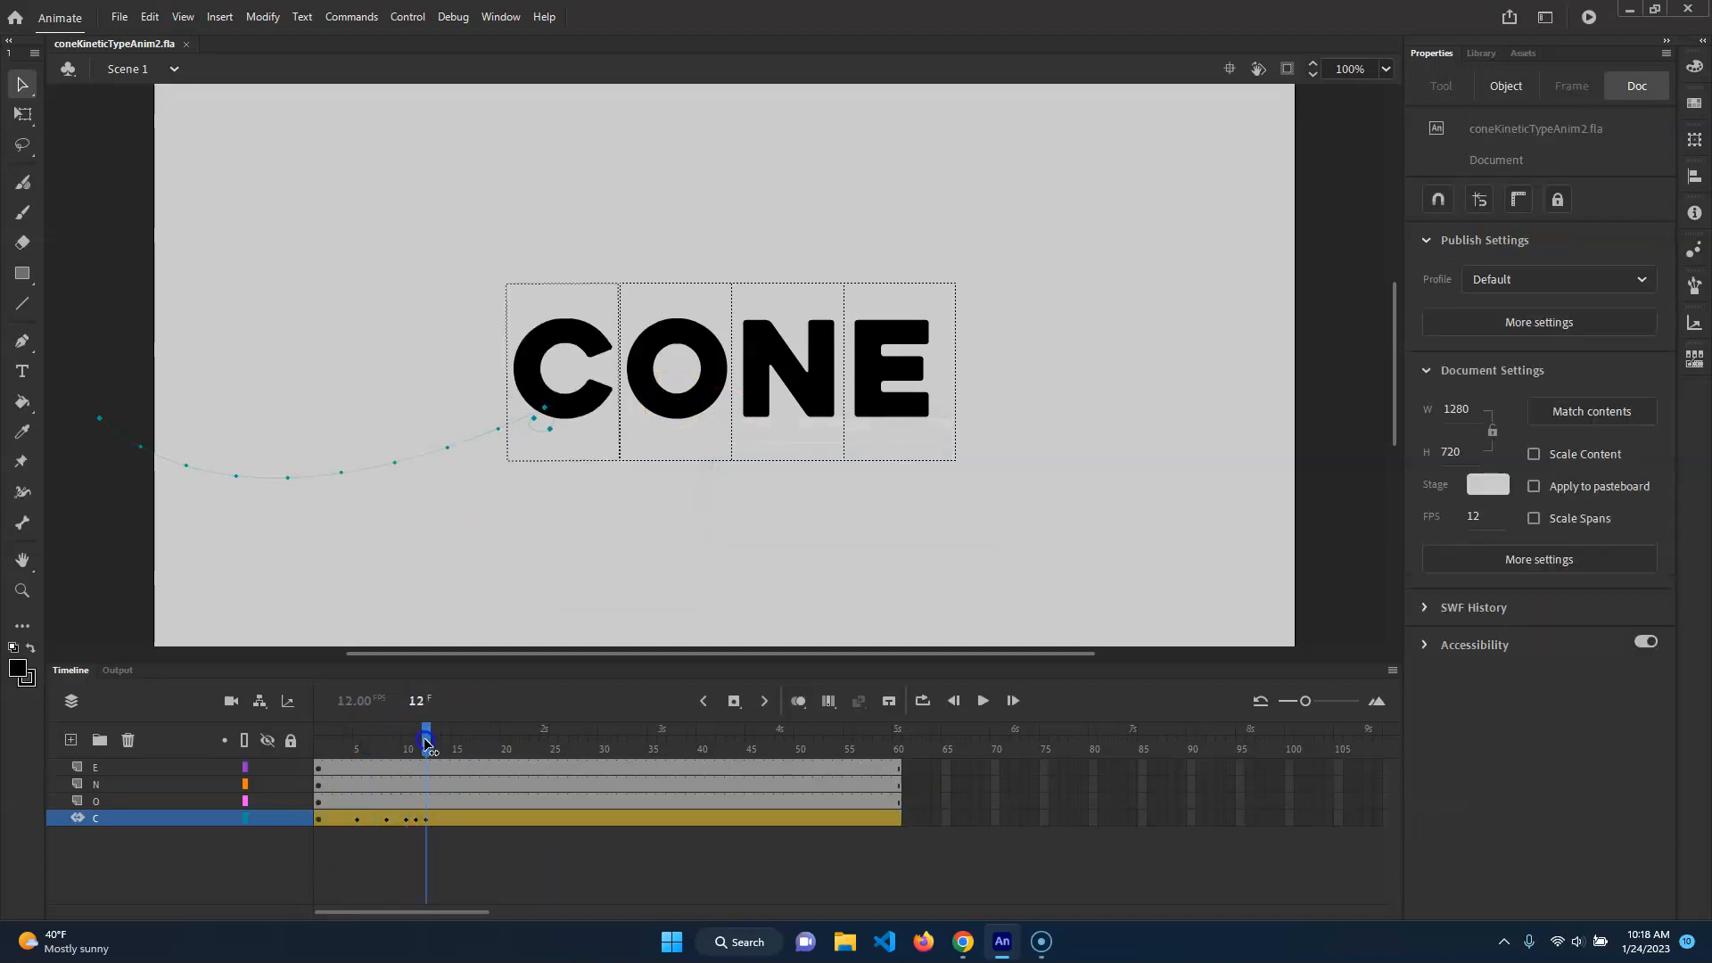
{"action": "left_click", "coordinate": [688, 385]}
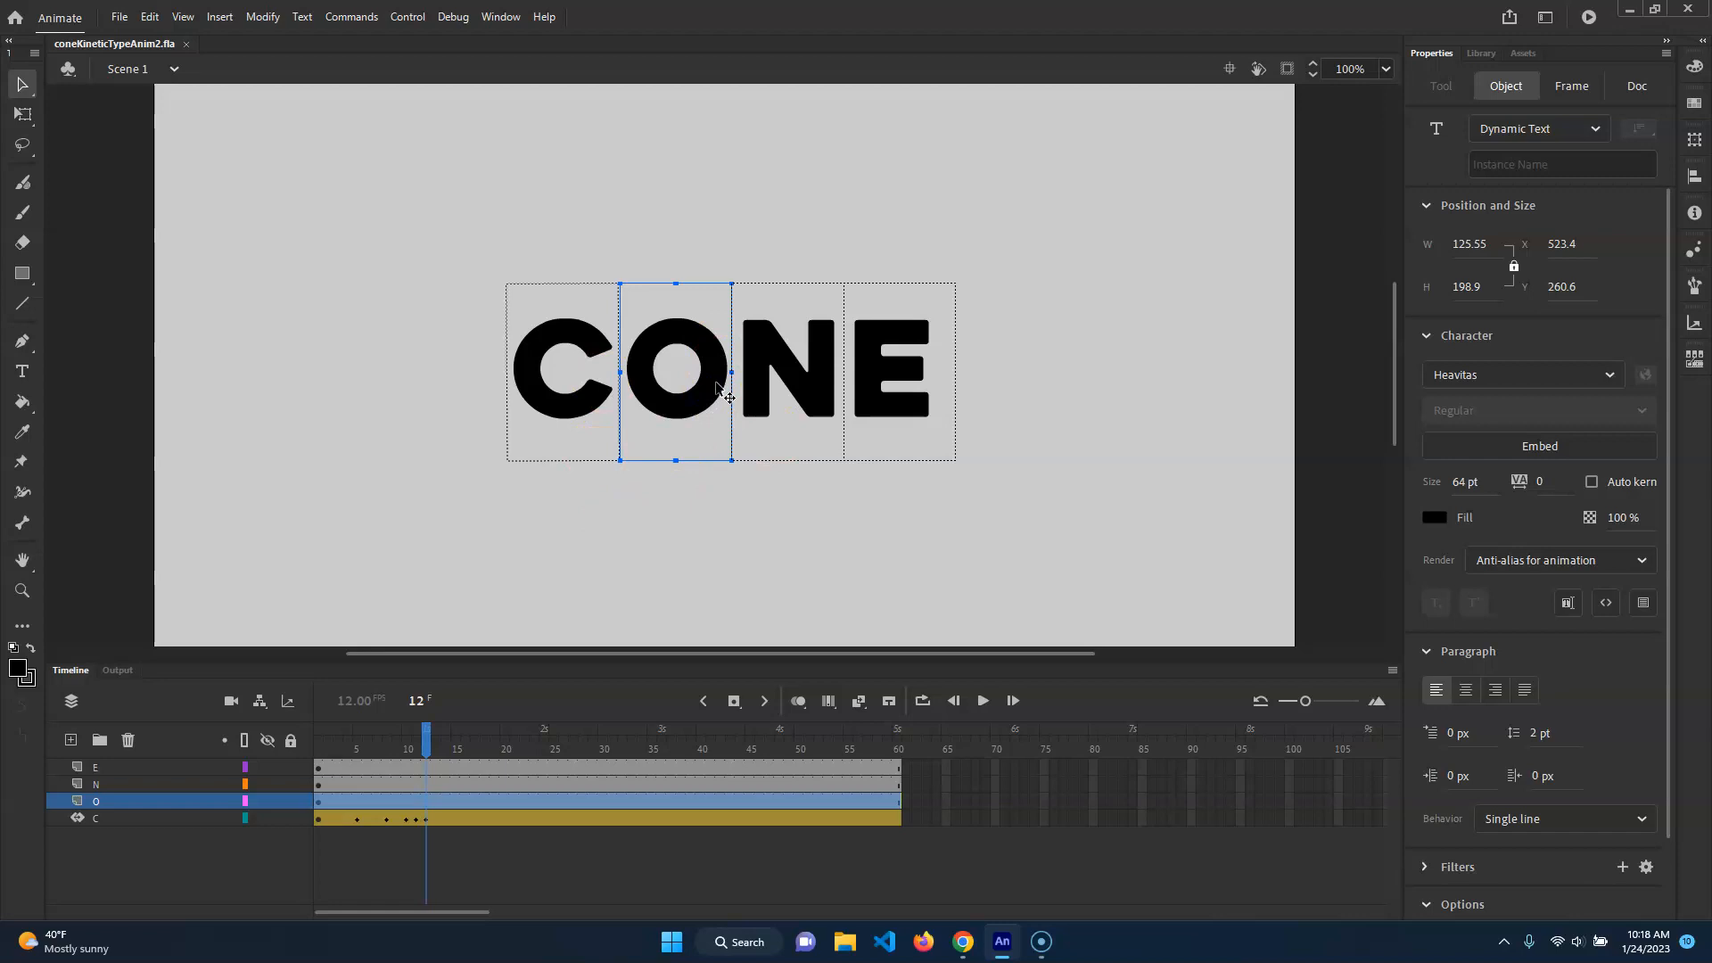
{"action": "left_click", "coordinate": [263, 17]}
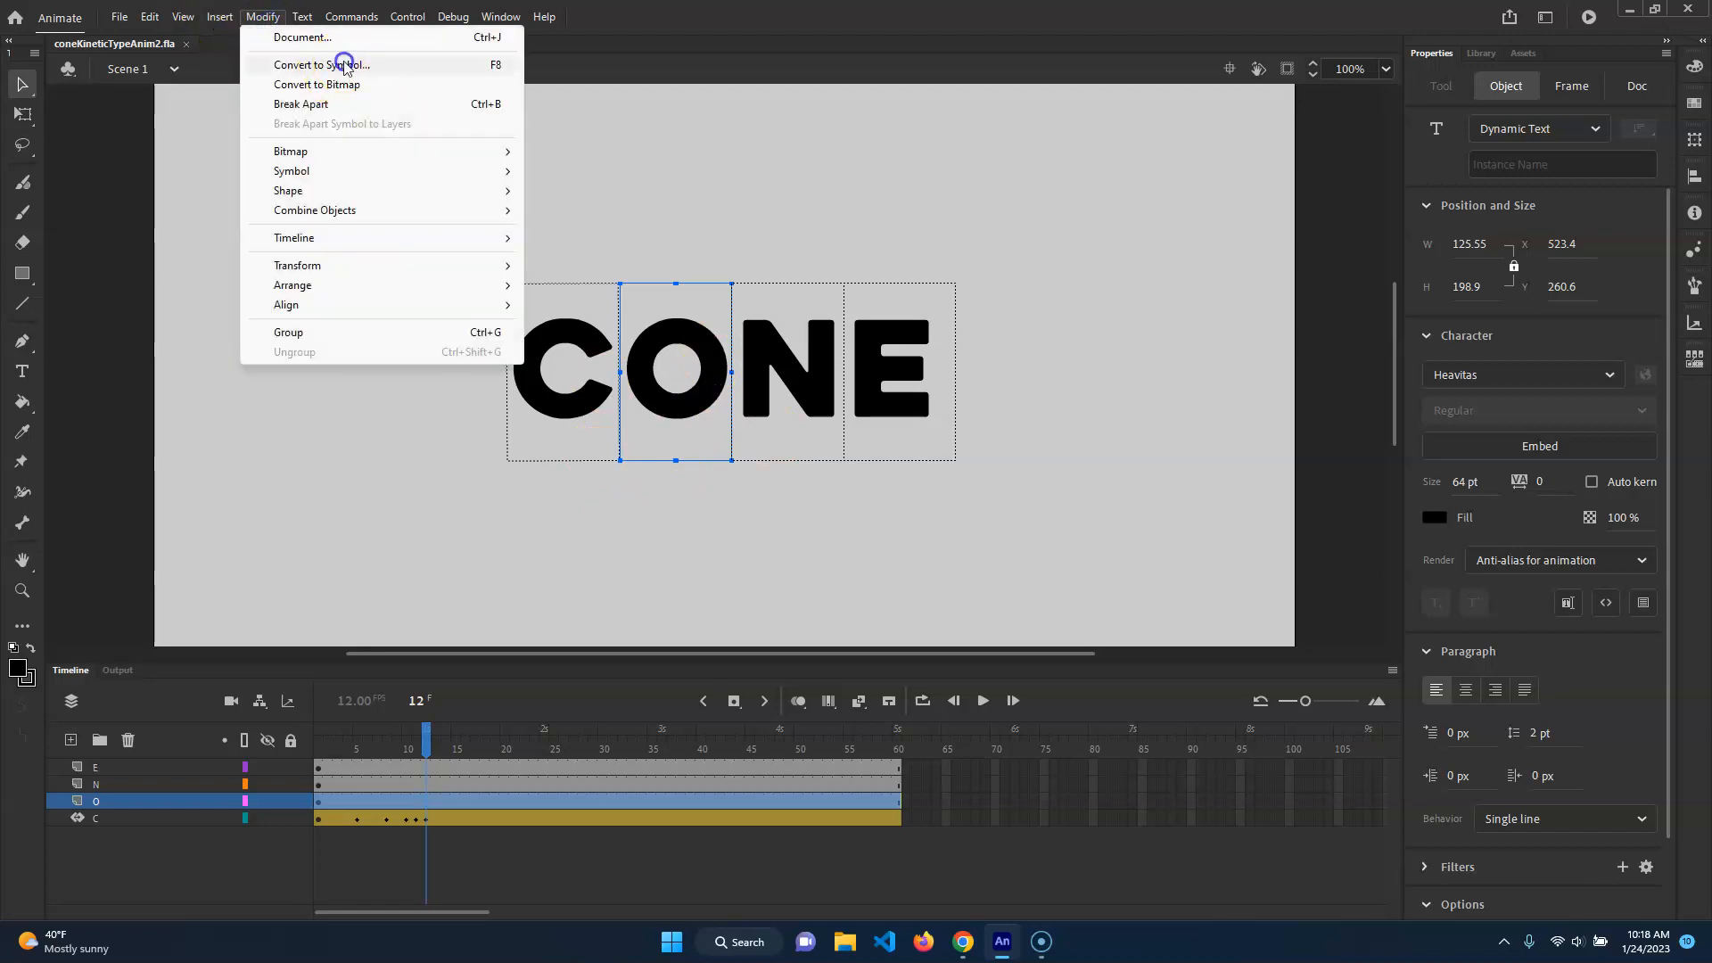
{"action": "left_click", "coordinate": [307, 65]}
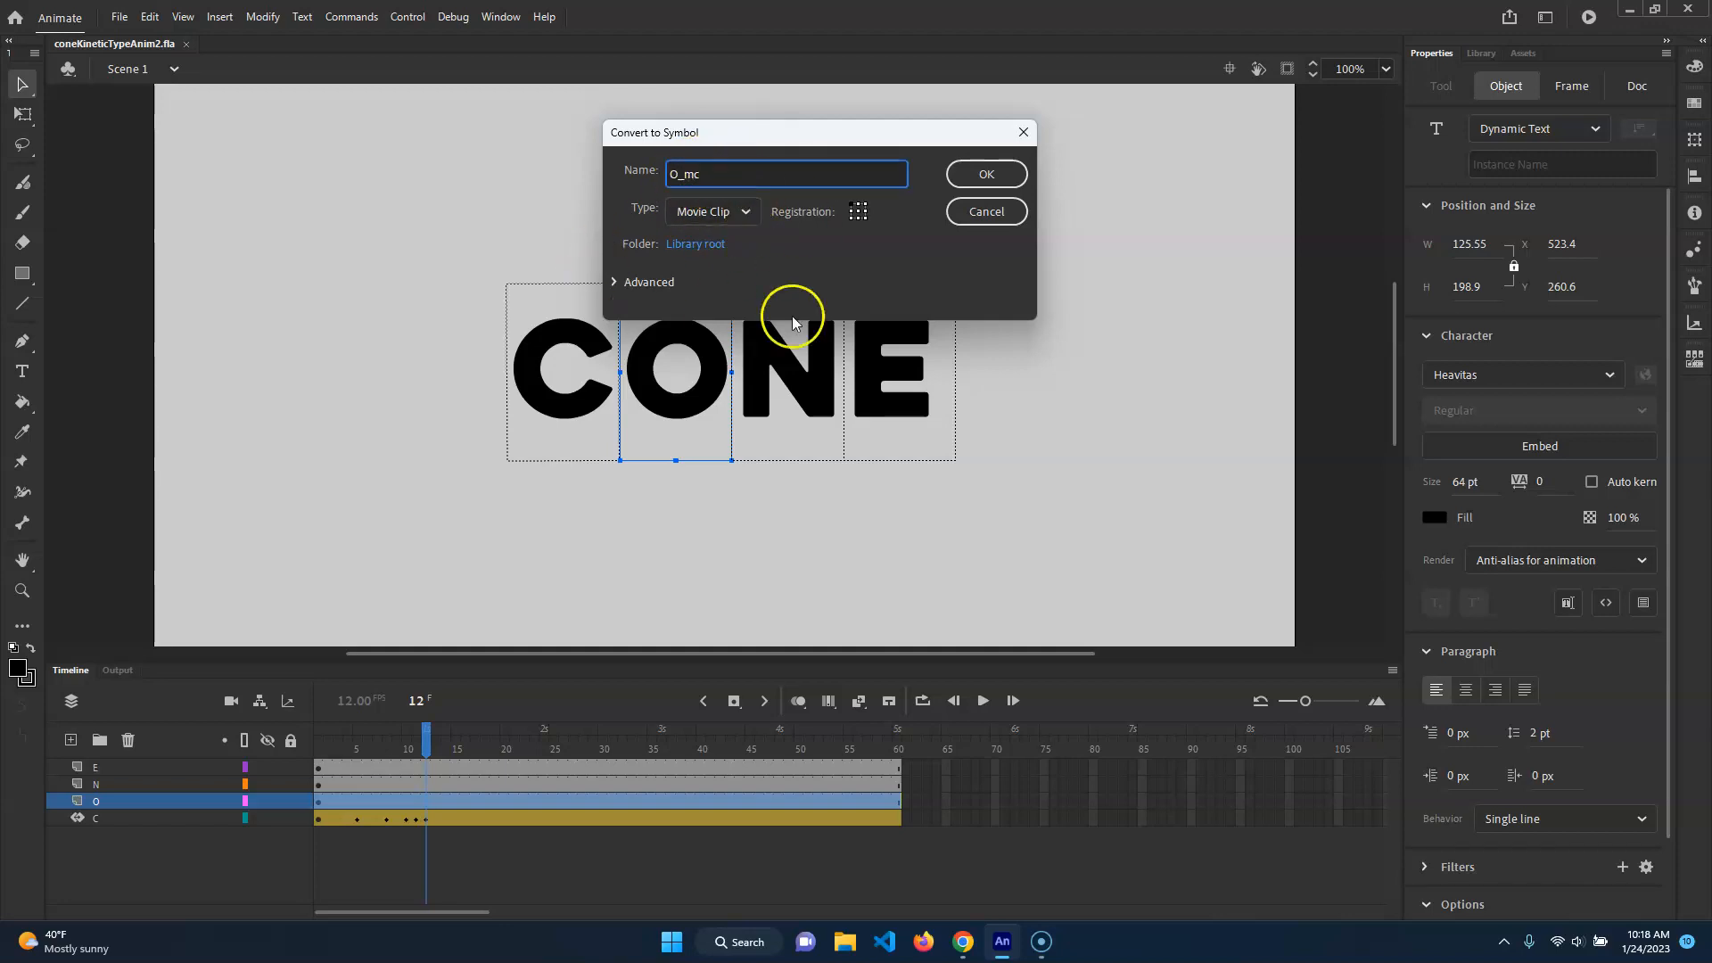
{"action": "left_click", "coordinate": [986, 176]}
- Try placing two extra instances of O_mc from the library on the stage, and undo both placements
{"action": "left_click", "coordinate": [1482, 55]}
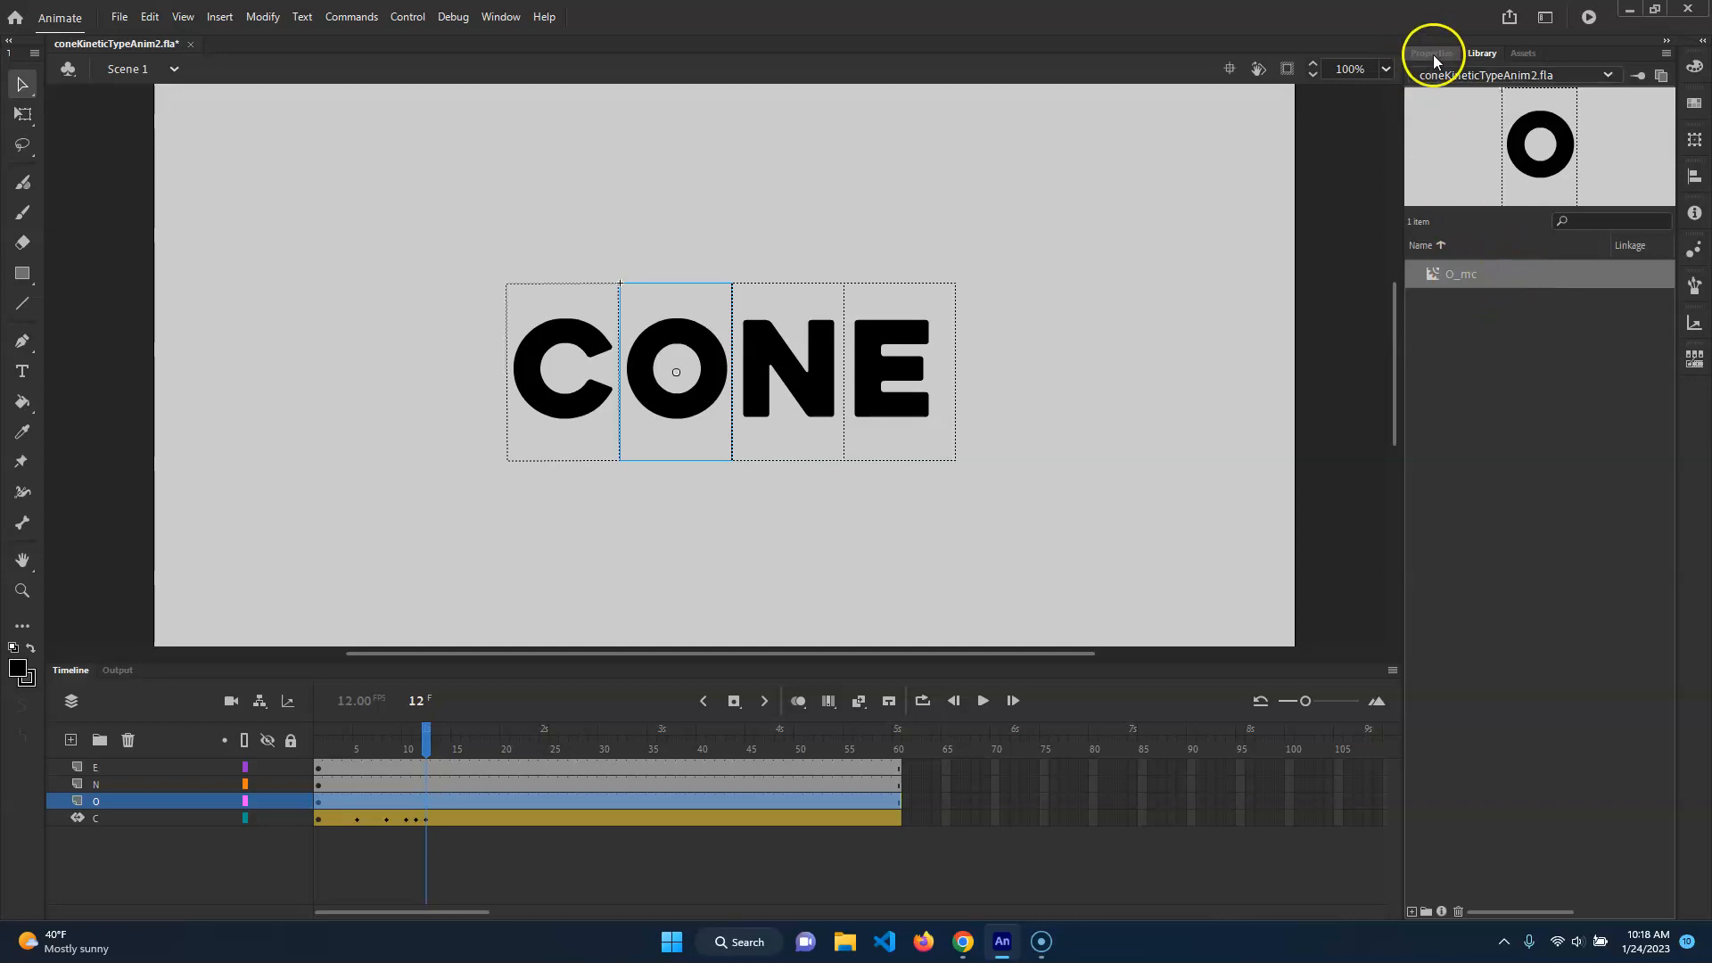
{"action": "left_click_drag", "start_coordinate": [1483, 275], "coordinate": [1005, 236]}
{"action": "left_click_drag", "start_coordinate": [1520, 287], "coordinate": [1074, 470]}
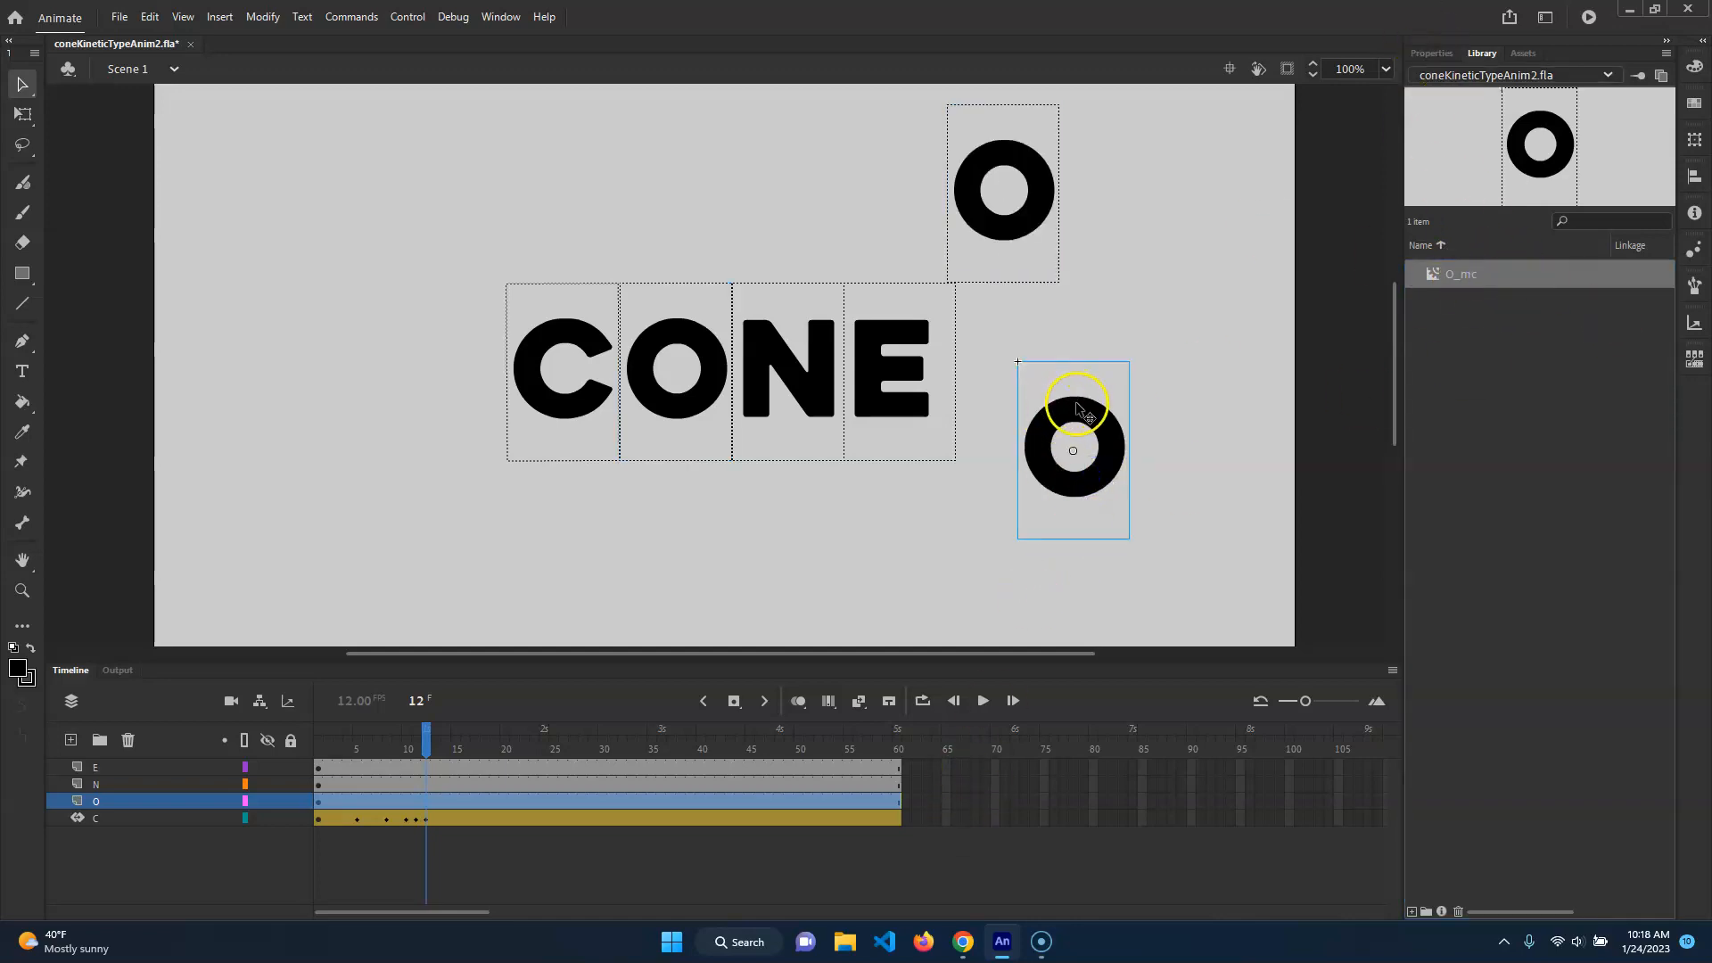
{"action": "key", "text": "ctrl+z"}
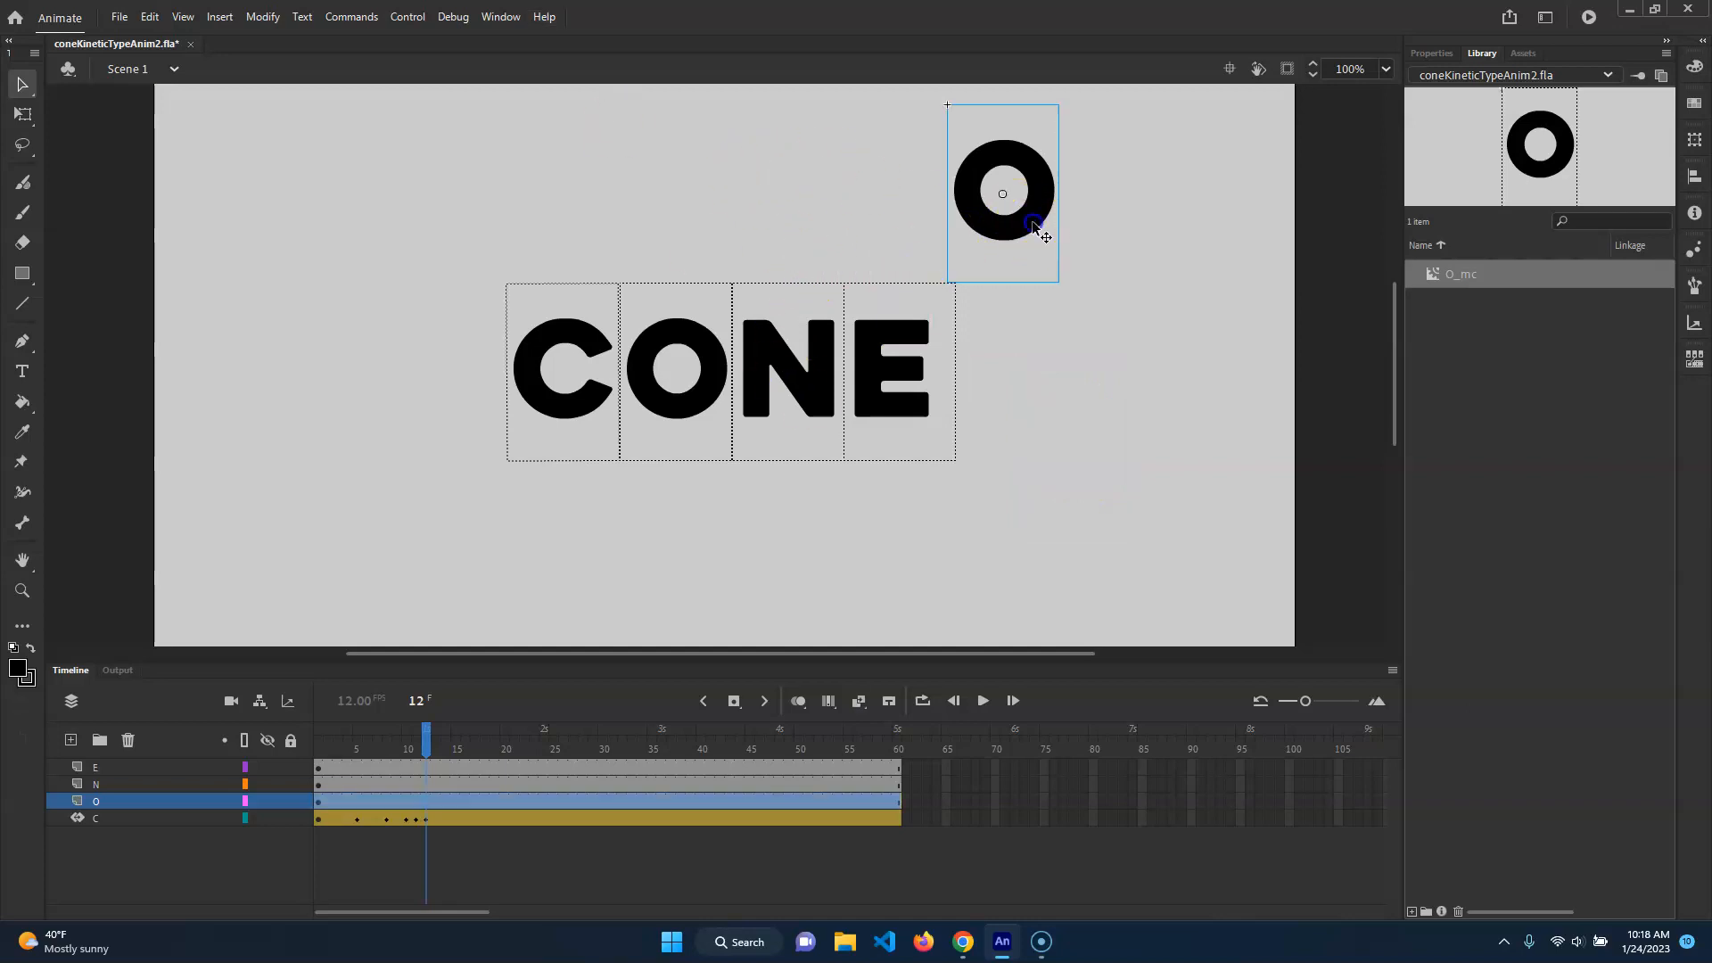
{"action": "key", "text": "ctrl+z"}
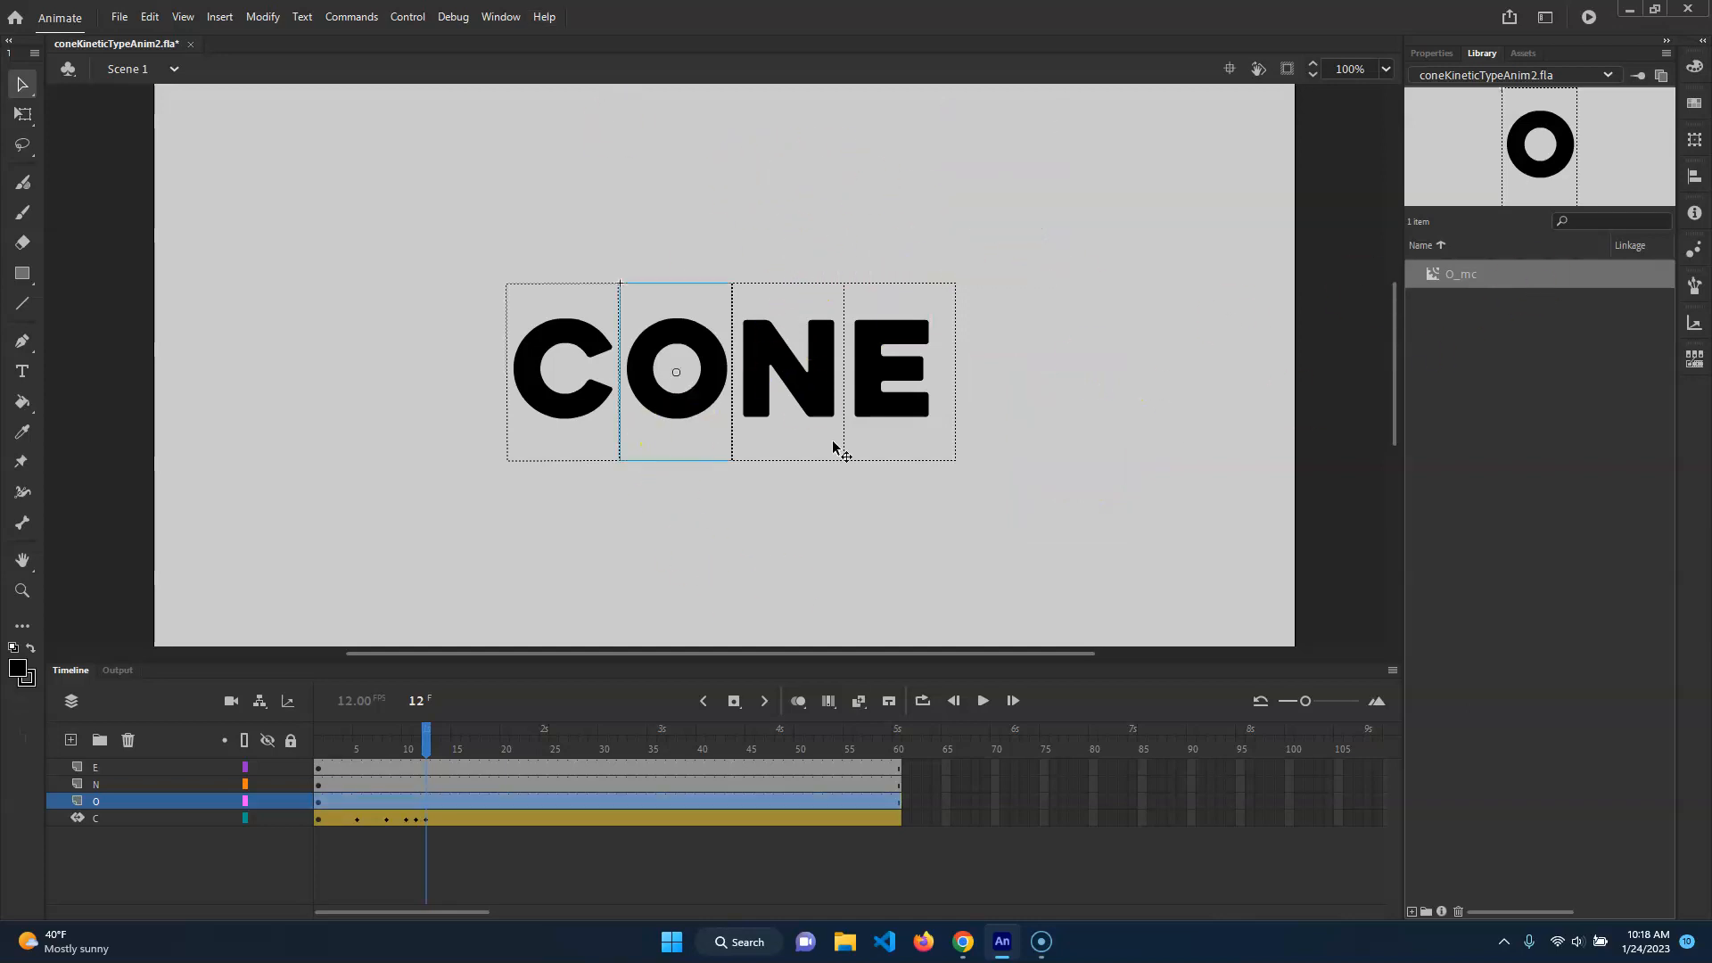
{"action": "left_click", "coordinate": [1432, 53]}
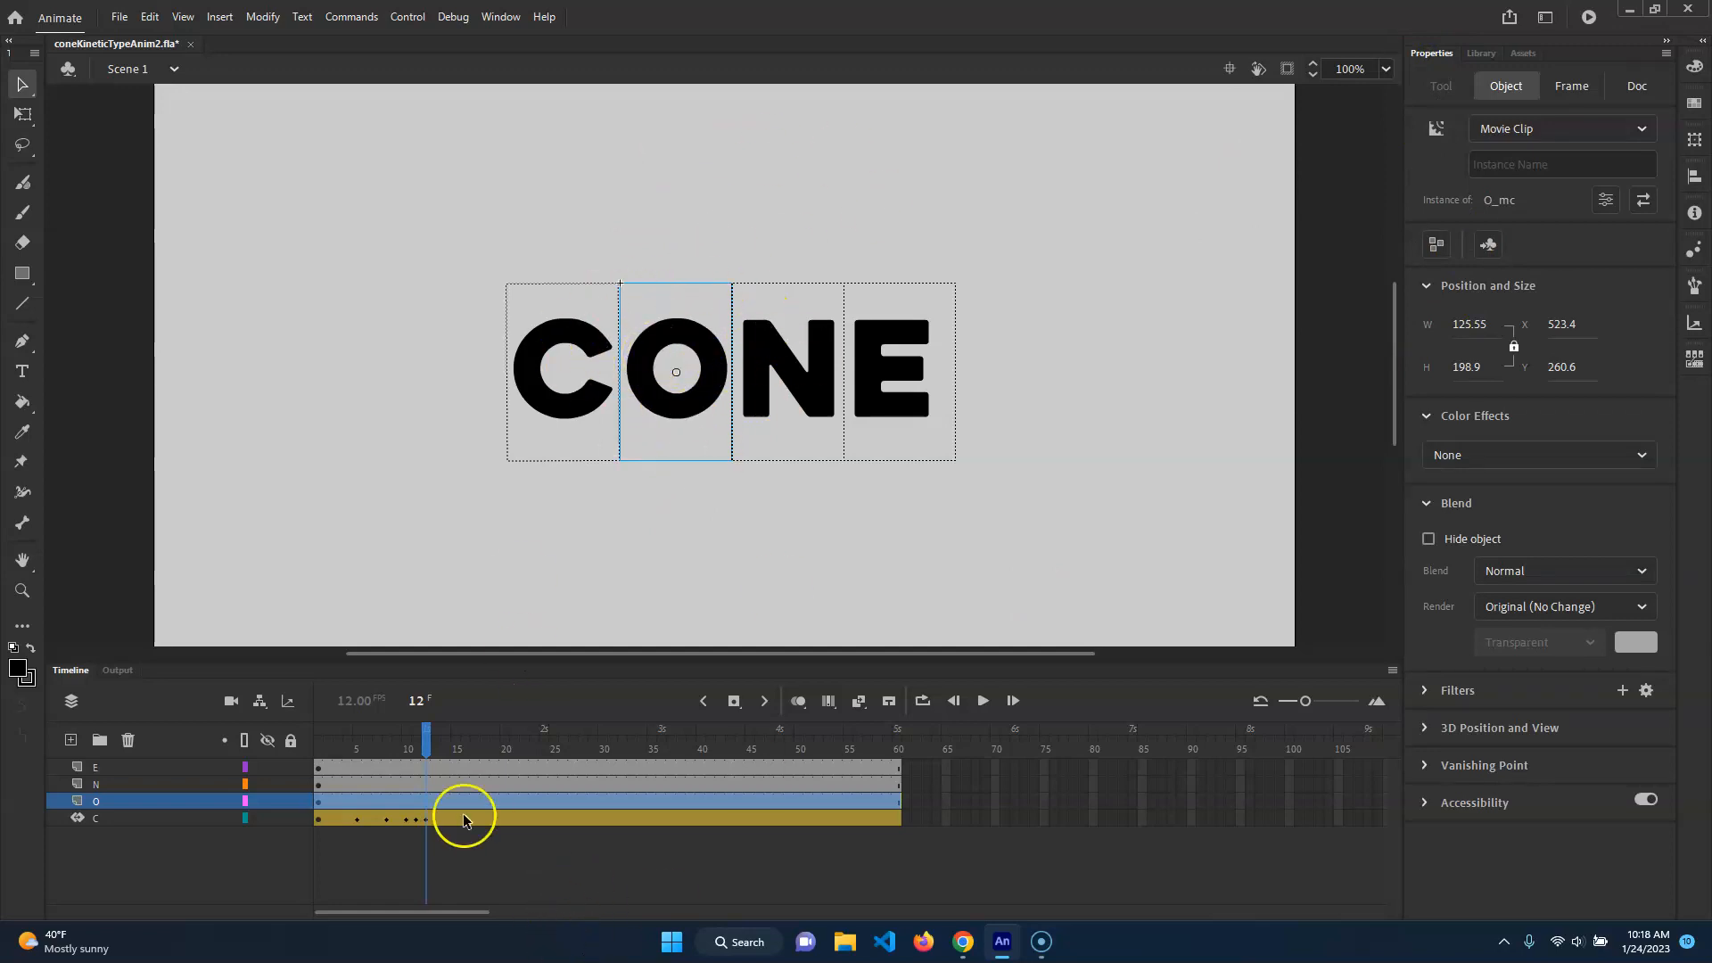
- Lower the O movie clip's transformation point to the letter's bottom edge, and try squashing the clip to about 84 high with Free Transform
{"action": "left_click", "coordinate": [109, 819]}
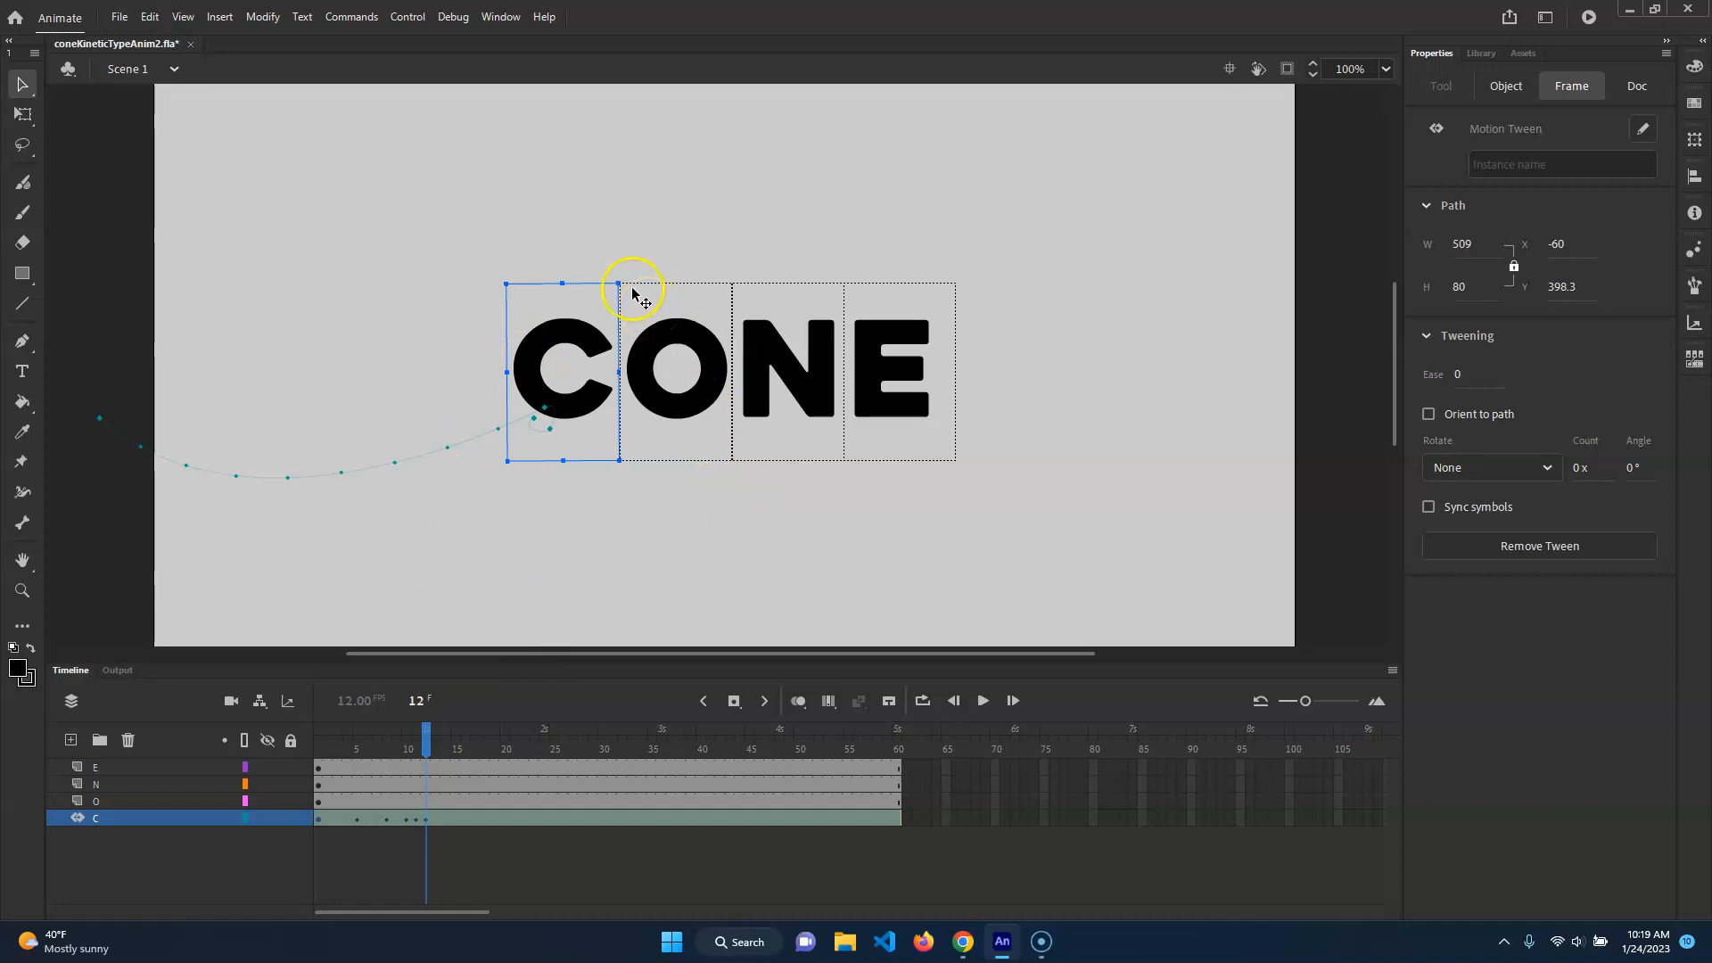
{"action": "left_click", "coordinate": [713, 346]}
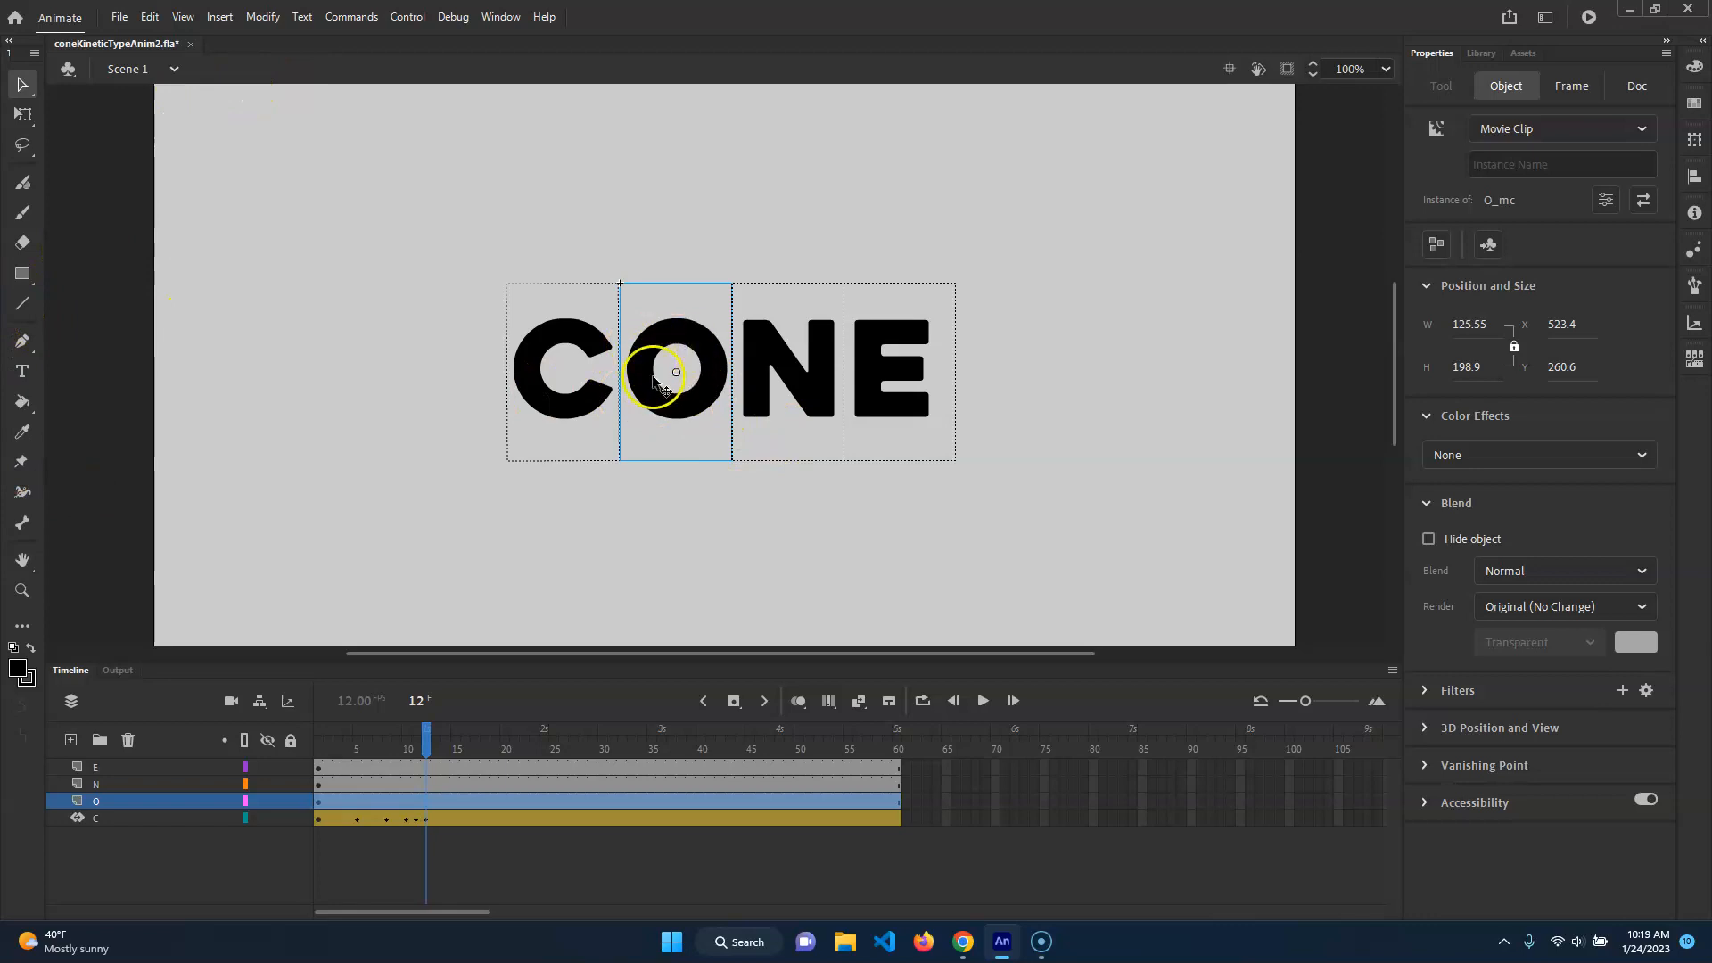
{"action": "right_click", "coordinate": [685, 333]}
{"action": "left_click", "coordinate": [24, 113]}
{"action": "left_click", "coordinate": [677, 371]}
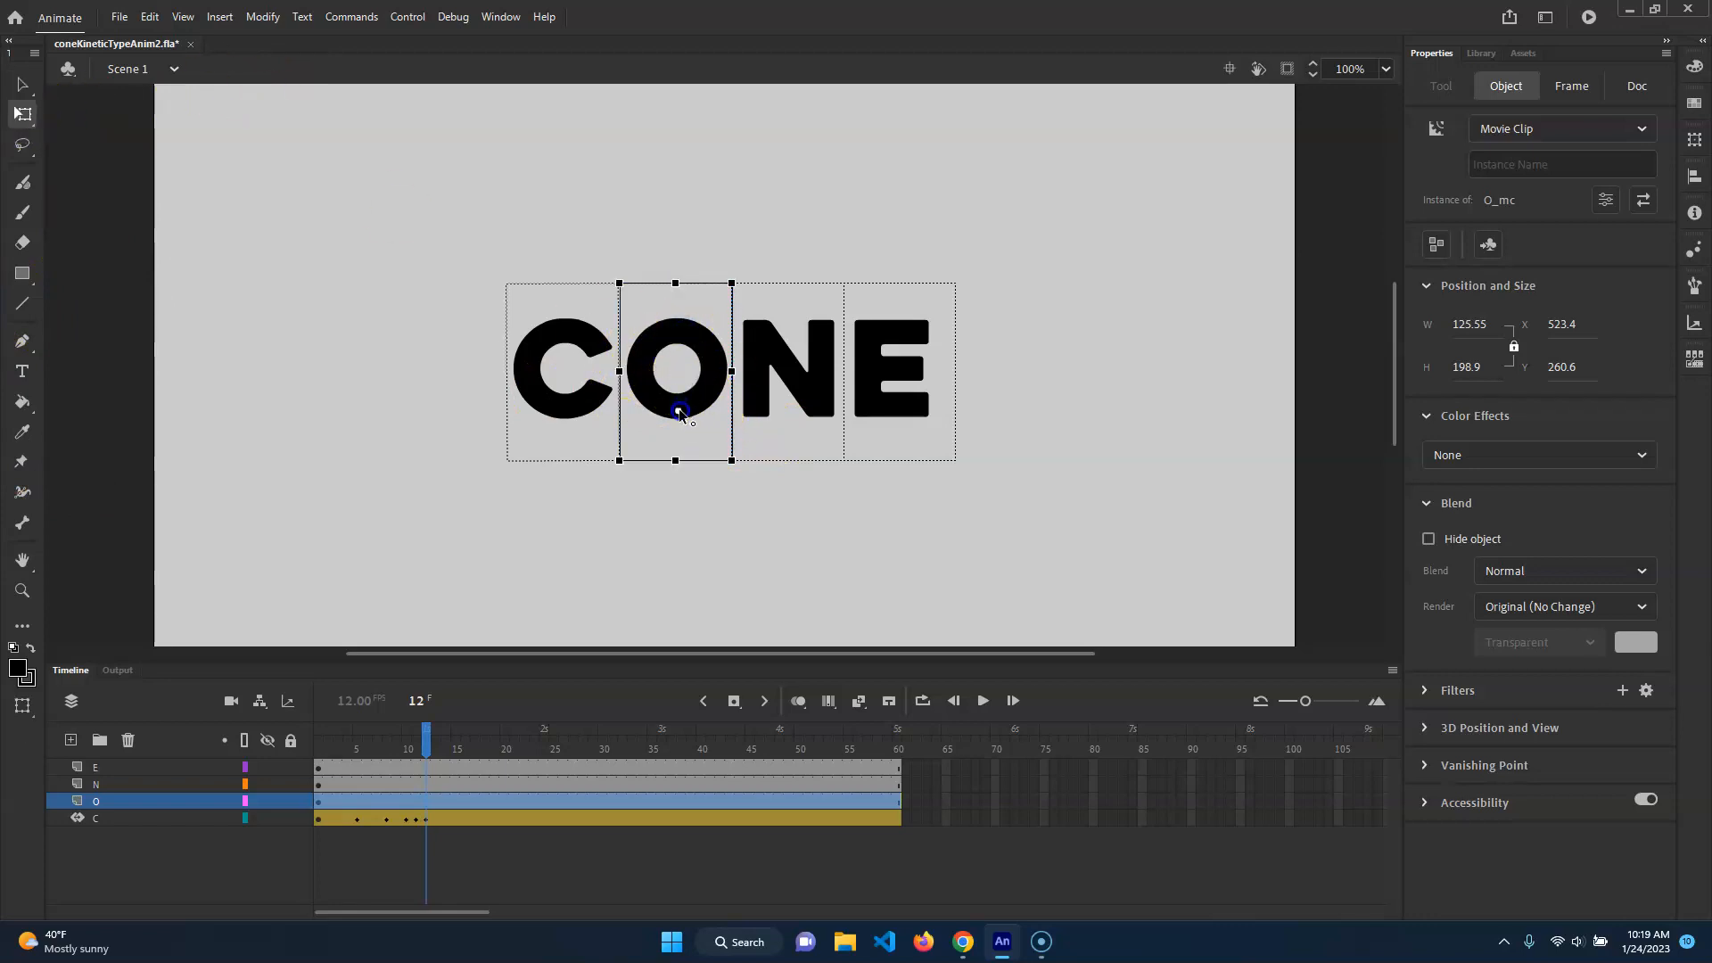
{"action": "left_click_drag", "start_coordinate": [671, 284], "coordinate": [675, 361]}
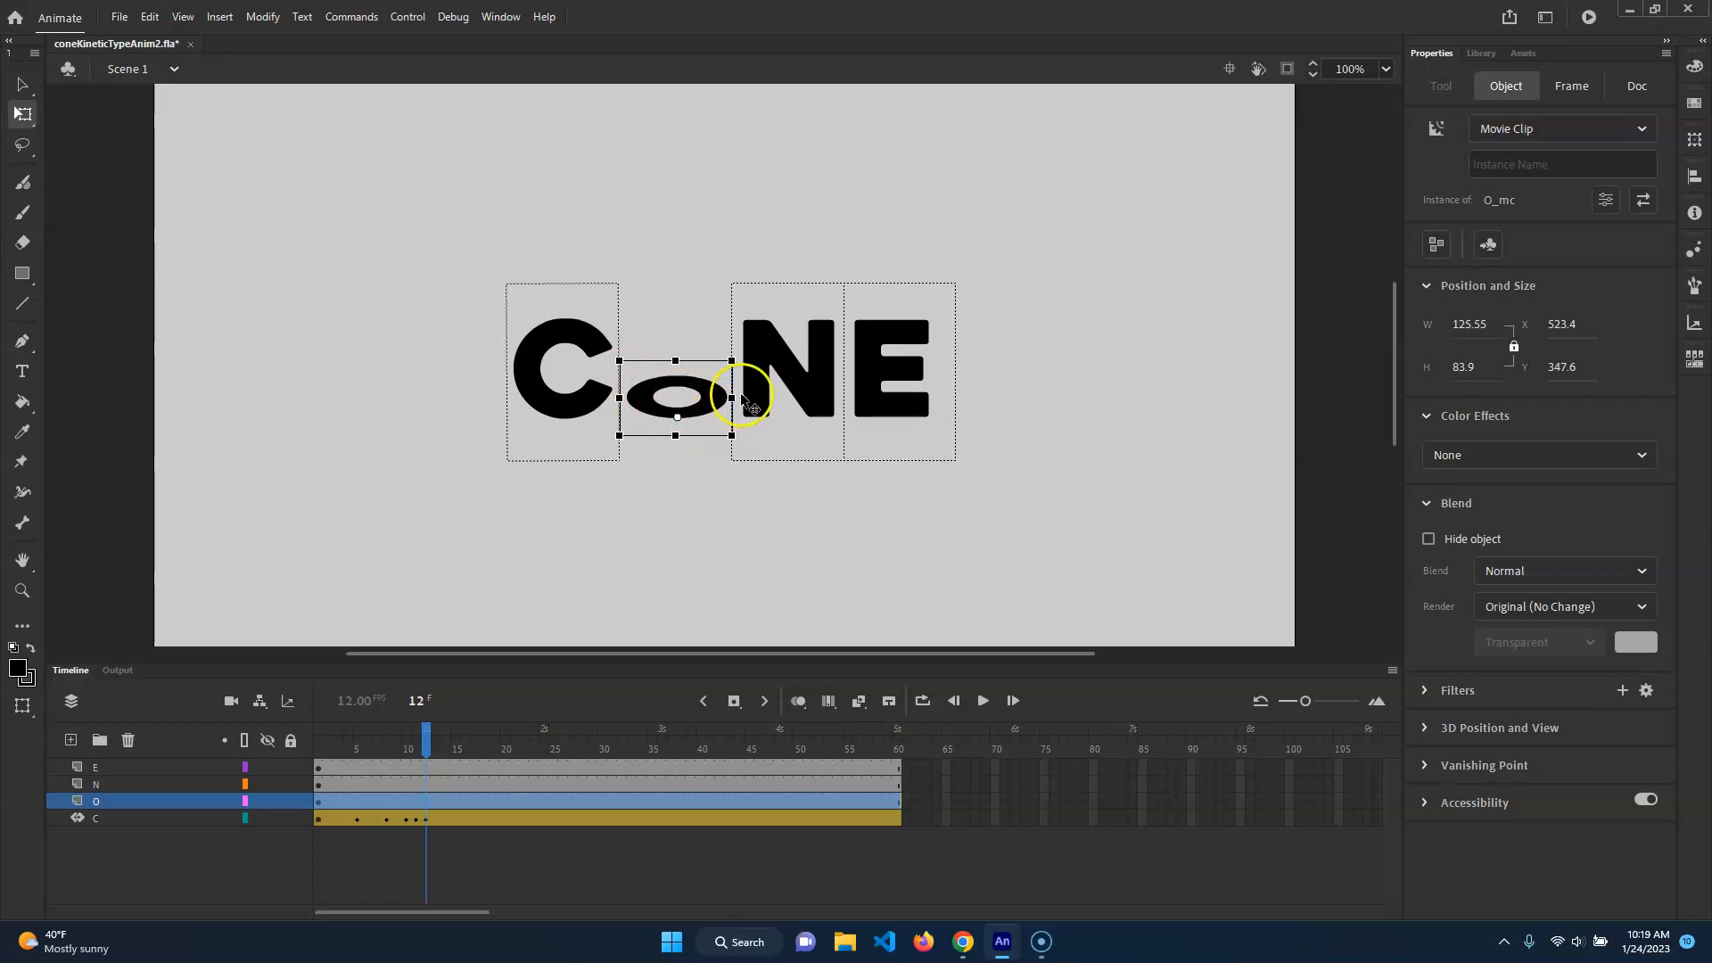
{"action": "key", "text": "ctrl+z"}
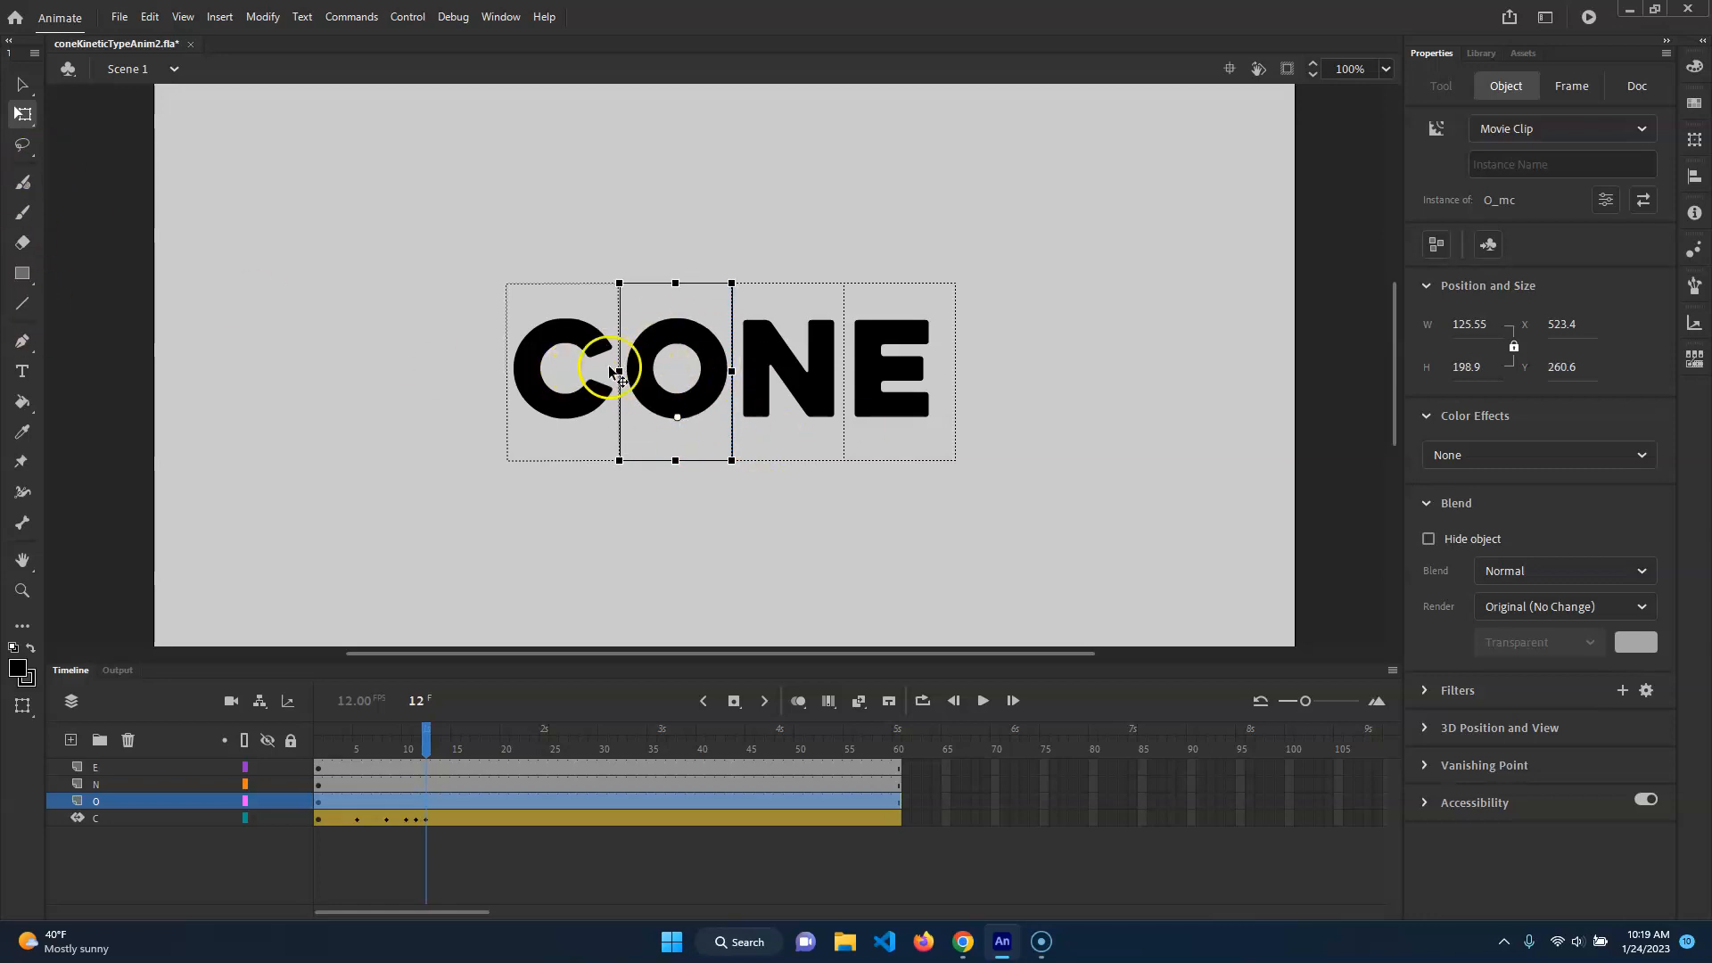
- Draw a flat black oval below the word CONE on the O layer with the Oval tool
{"action": "left_click", "coordinate": [27, 279]}
{"action": "left_click", "coordinate": [118, 335]}
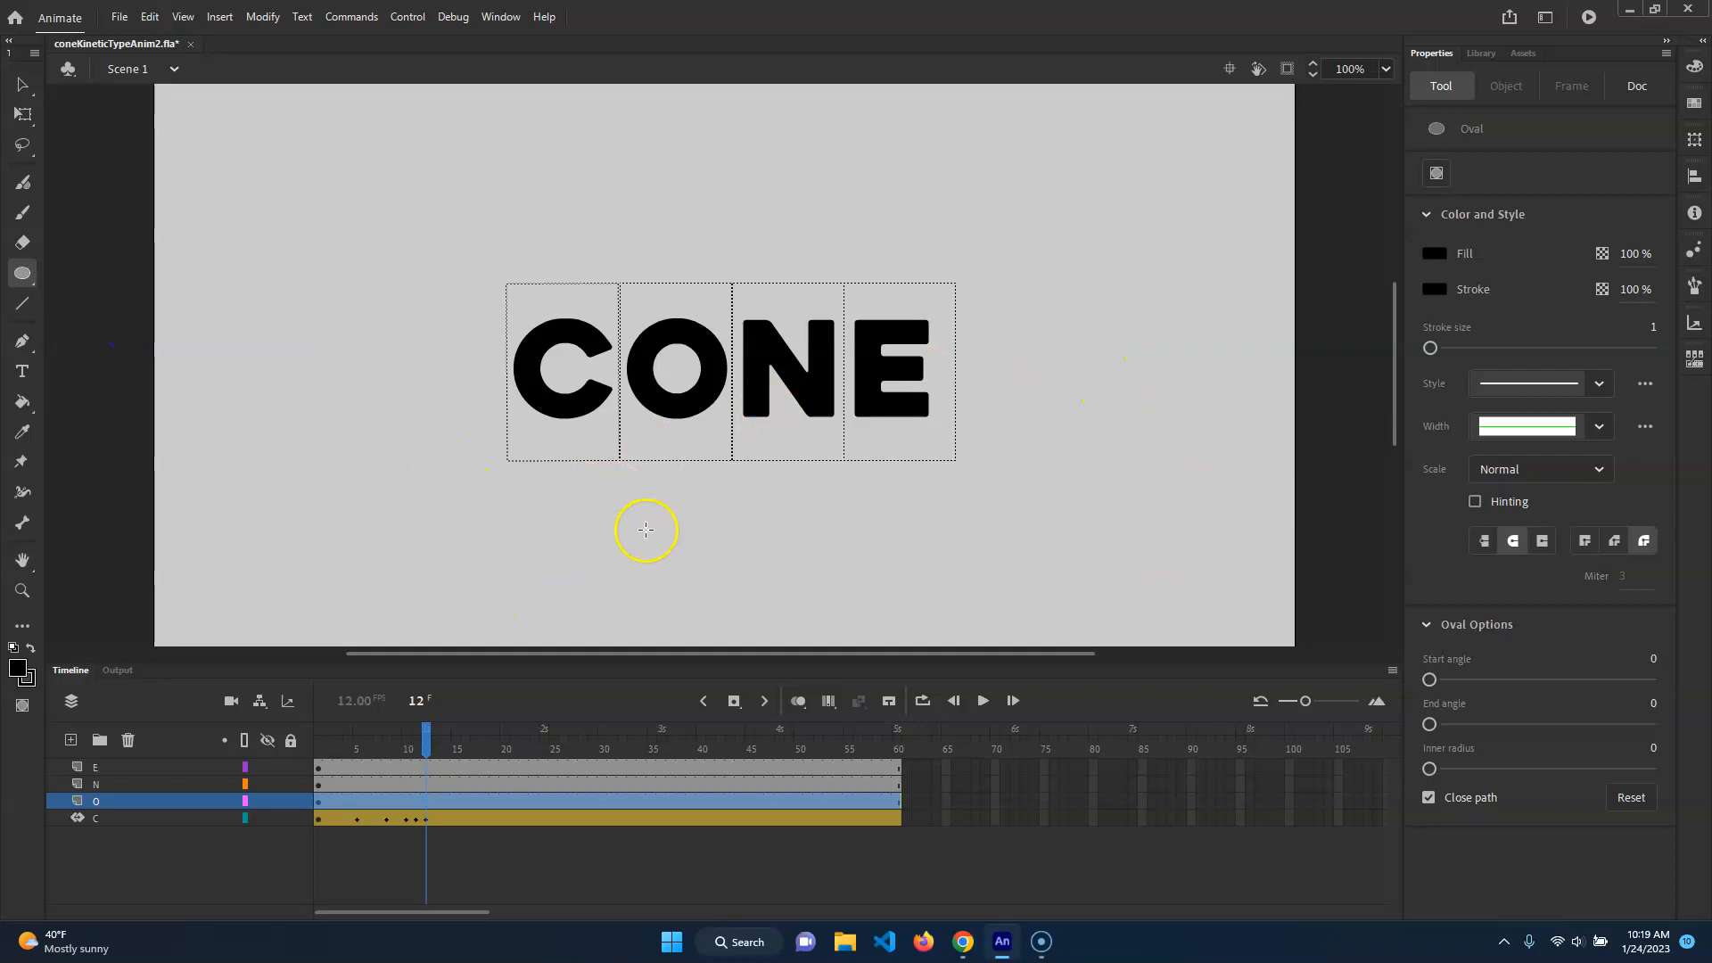
{"action": "left_click_drag", "start_coordinate": [613, 519], "coordinate": [767, 559]}
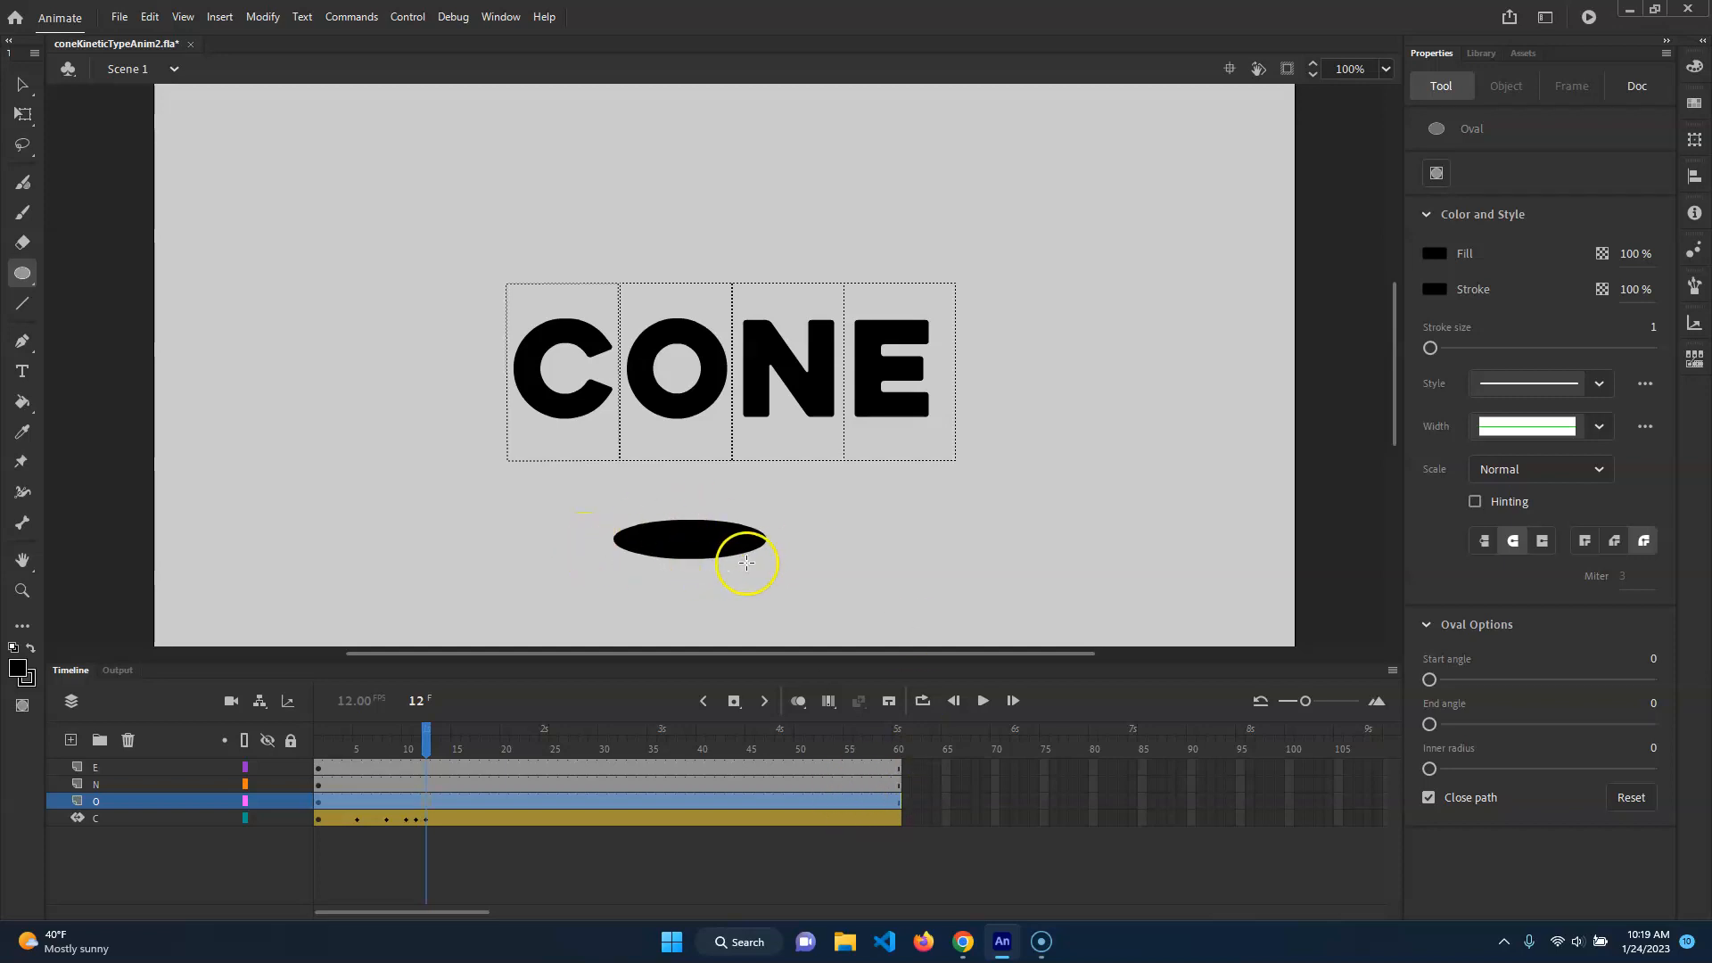
- Reshape the oval's edges with the Selection tool into an irregular flattened blob about 182 wide and 48 high
{"action": "left_click", "coordinate": [23, 85]}
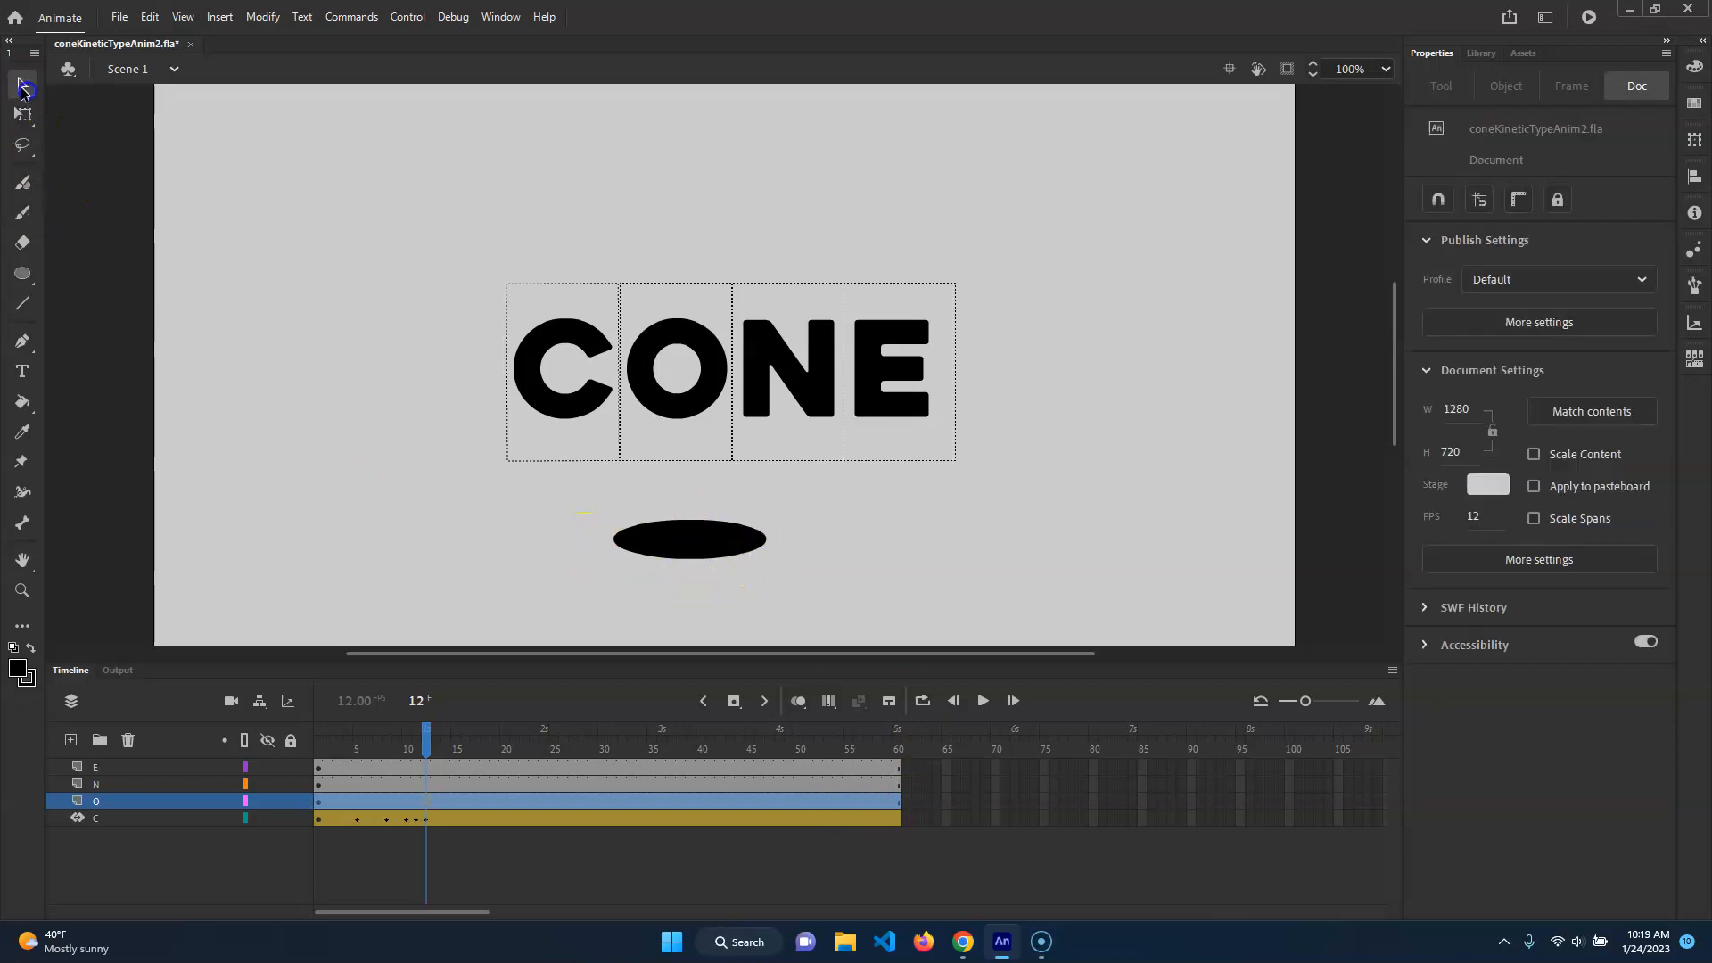
{"action": "left_click_drag", "start_coordinate": [757, 534], "coordinate": [766, 524]}
{"action": "left_click_drag", "start_coordinate": [754, 548], "coordinate": [763, 553]}
{"action": "left_click_drag", "start_coordinate": [633, 552], "coordinate": [716, 519]}
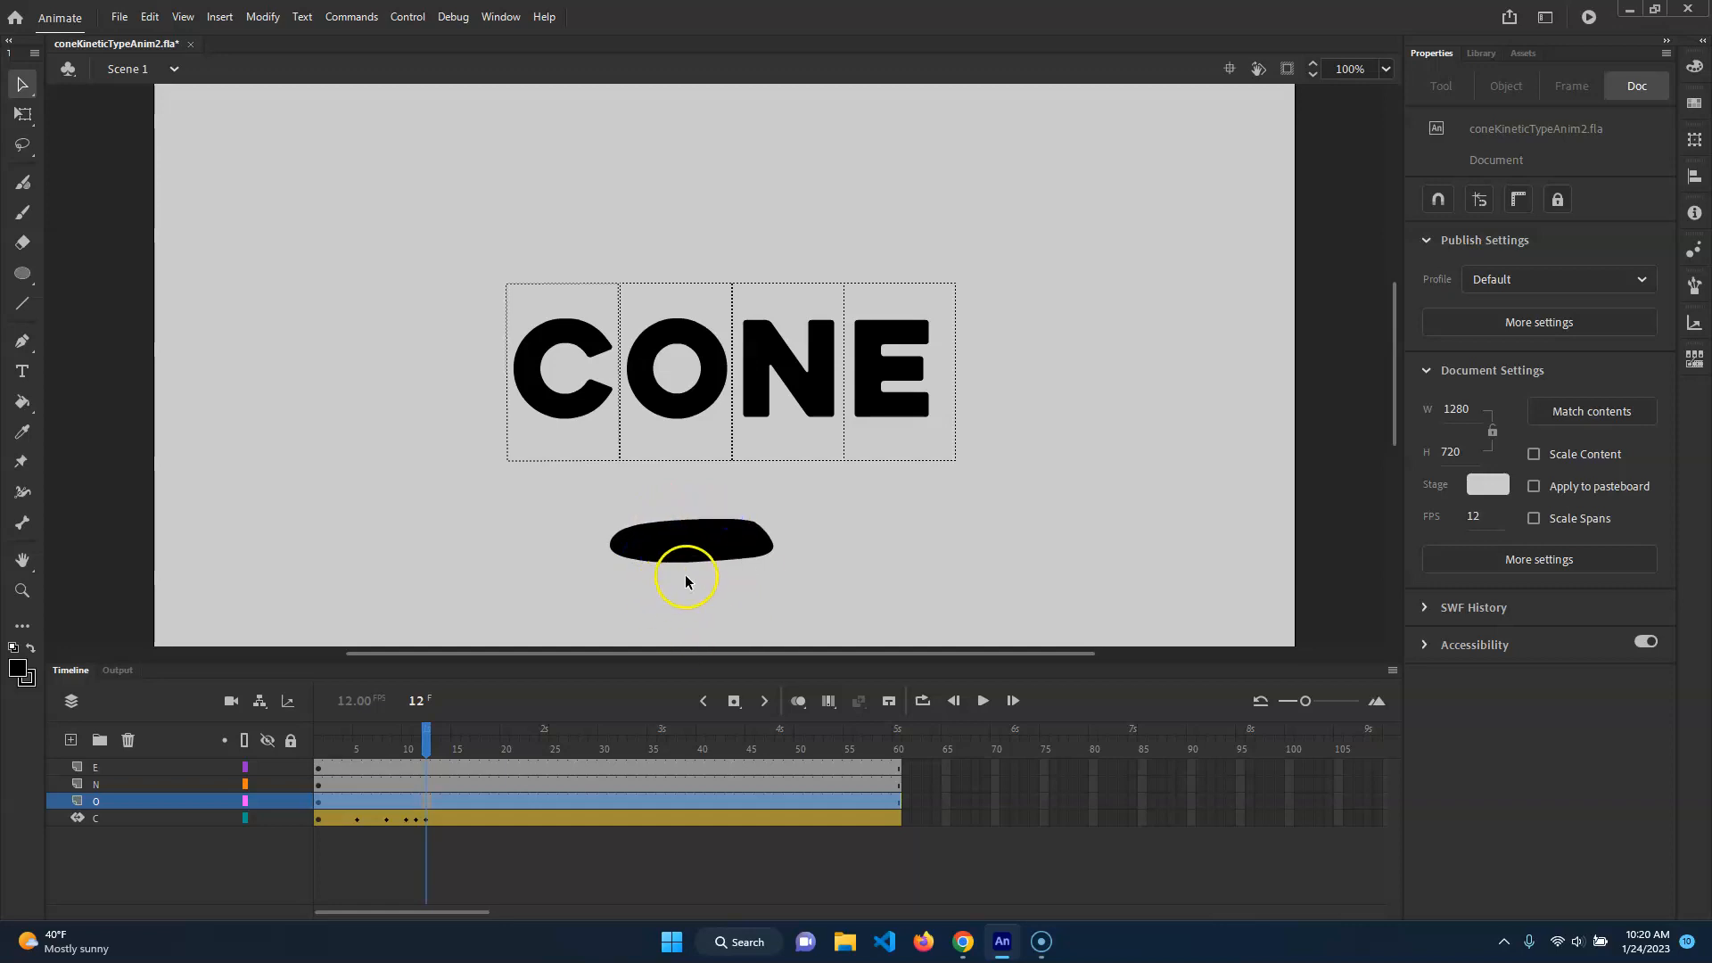
{"action": "left_click_drag", "start_coordinate": [670, 565], "coordinate": [669, 566]}
- Select the flattened shape's fill and convert it to a movie clip symbol named FlatO_mc
{"action": "left_click", "coordinate": [878, 571]}
{"action": "left_click", "coordinate": [697, 557]}
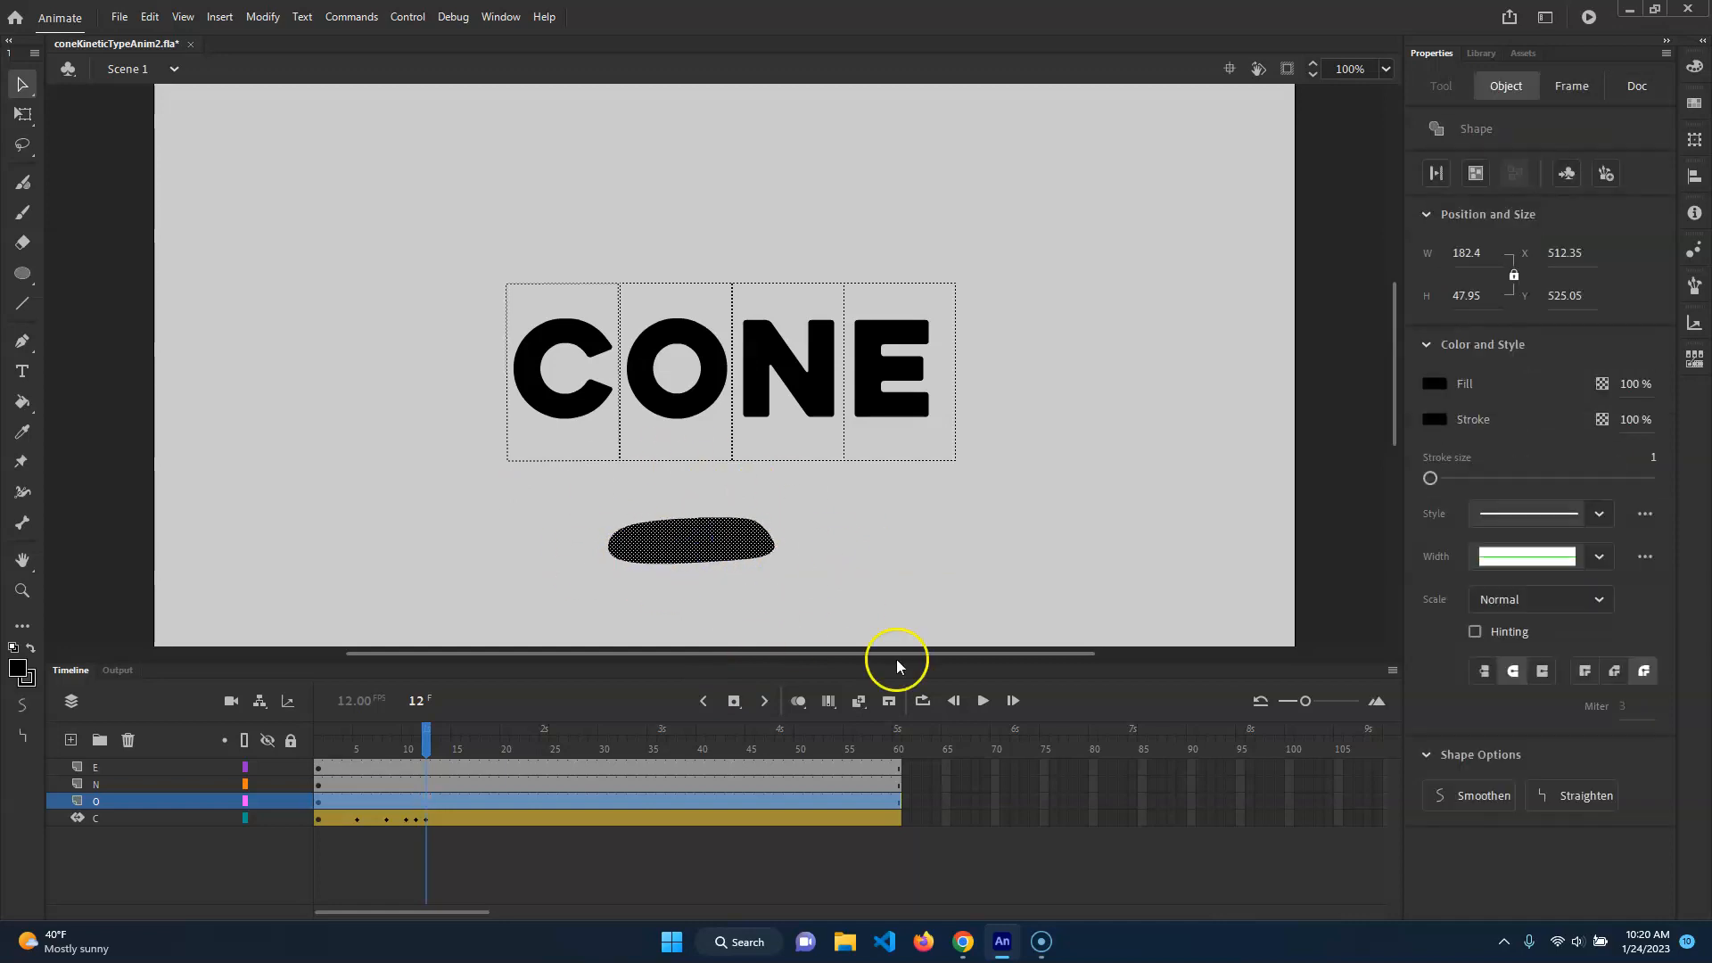
{"action": "left_click", "coordinate": [663, 597]}
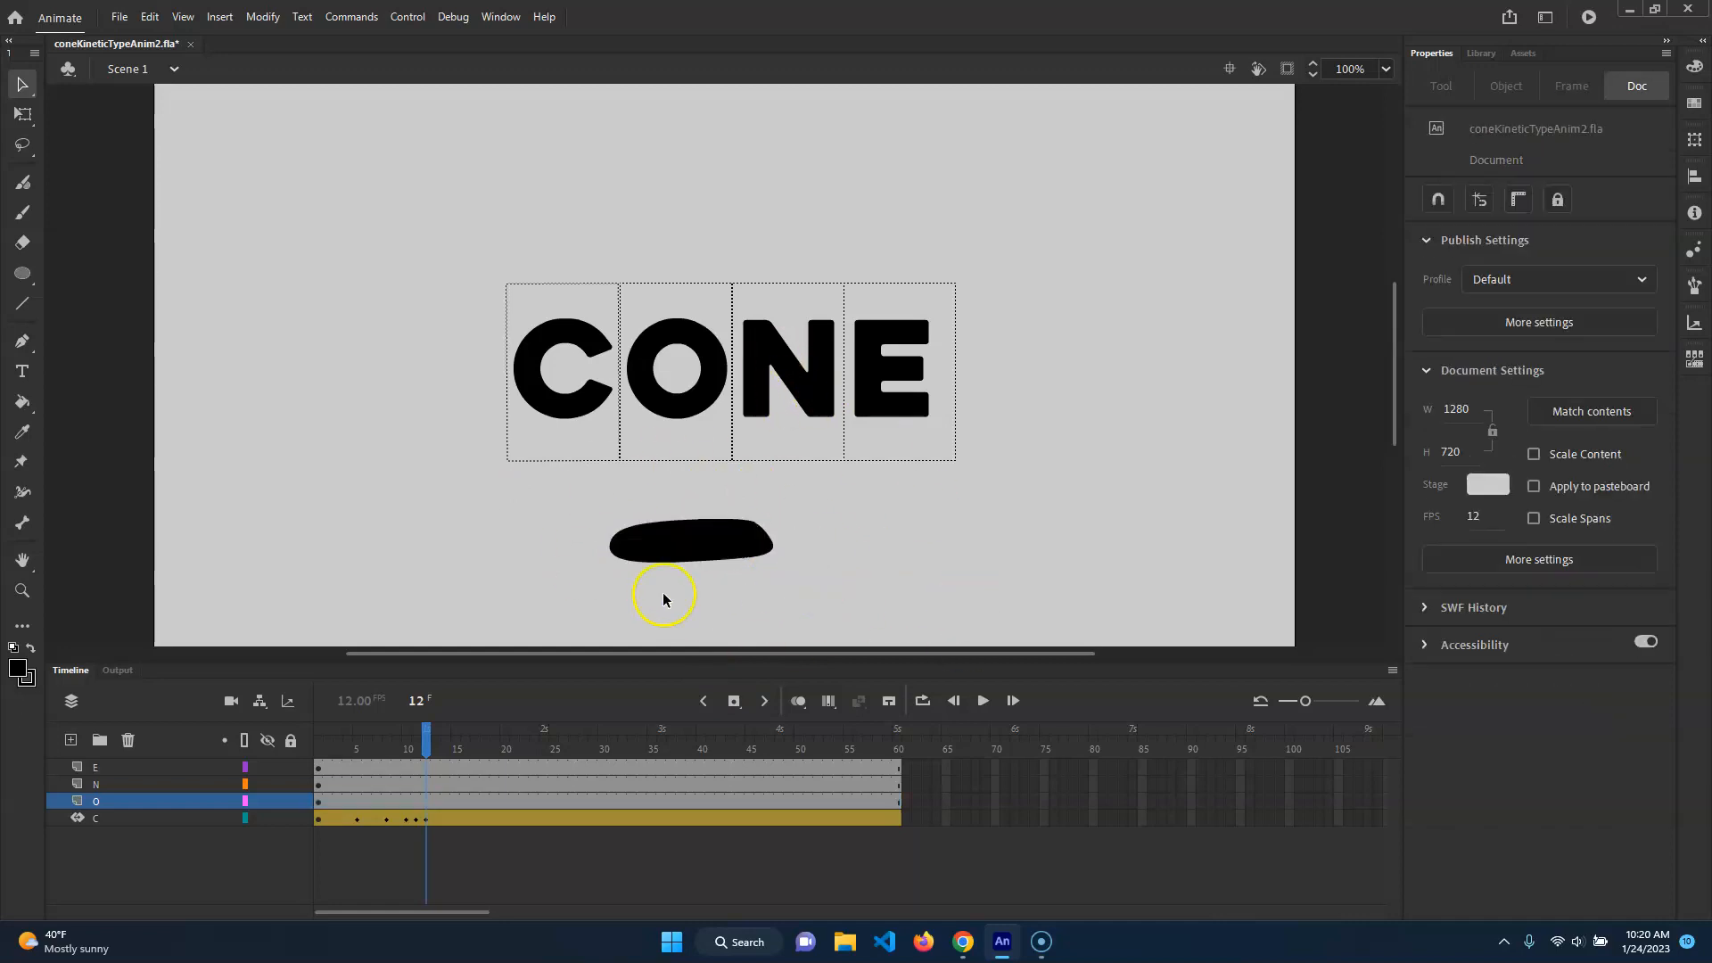
{"action": "left_click", "coordinate": [711, 560]}
{"action": "left_click", "coordinate": [737, 561]}
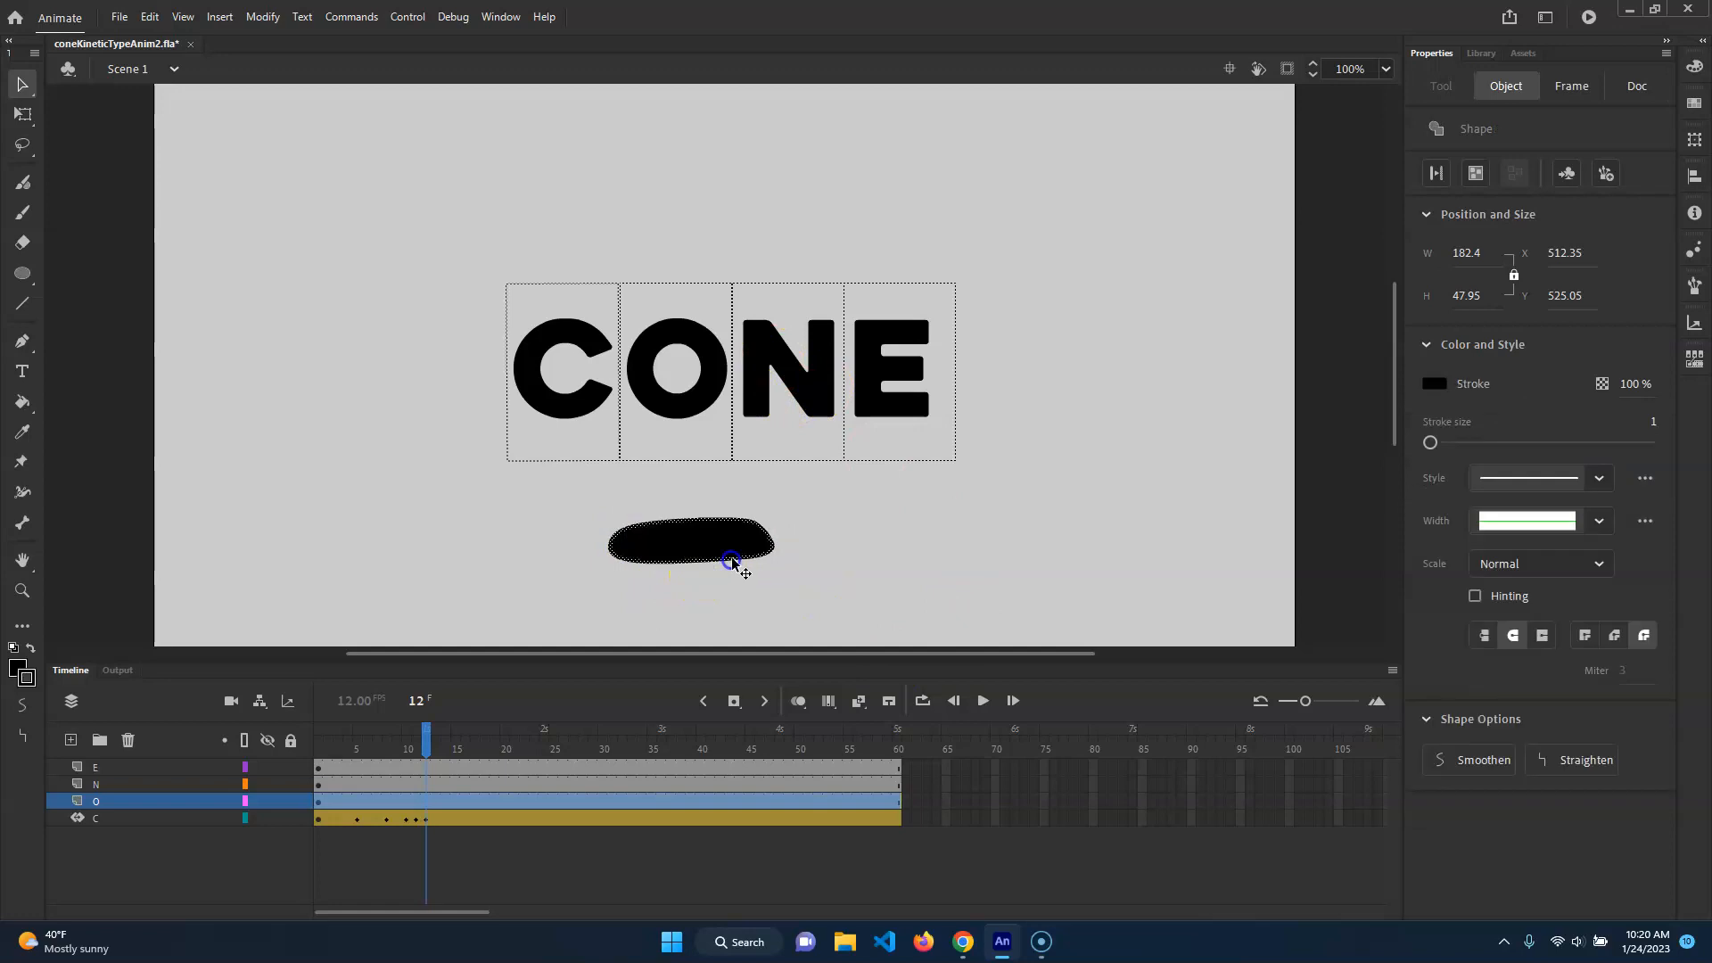
{"action": "left_click", "coordinate": [969, 540]}
{"action": "left_click", "coordinate": [692, 527]}
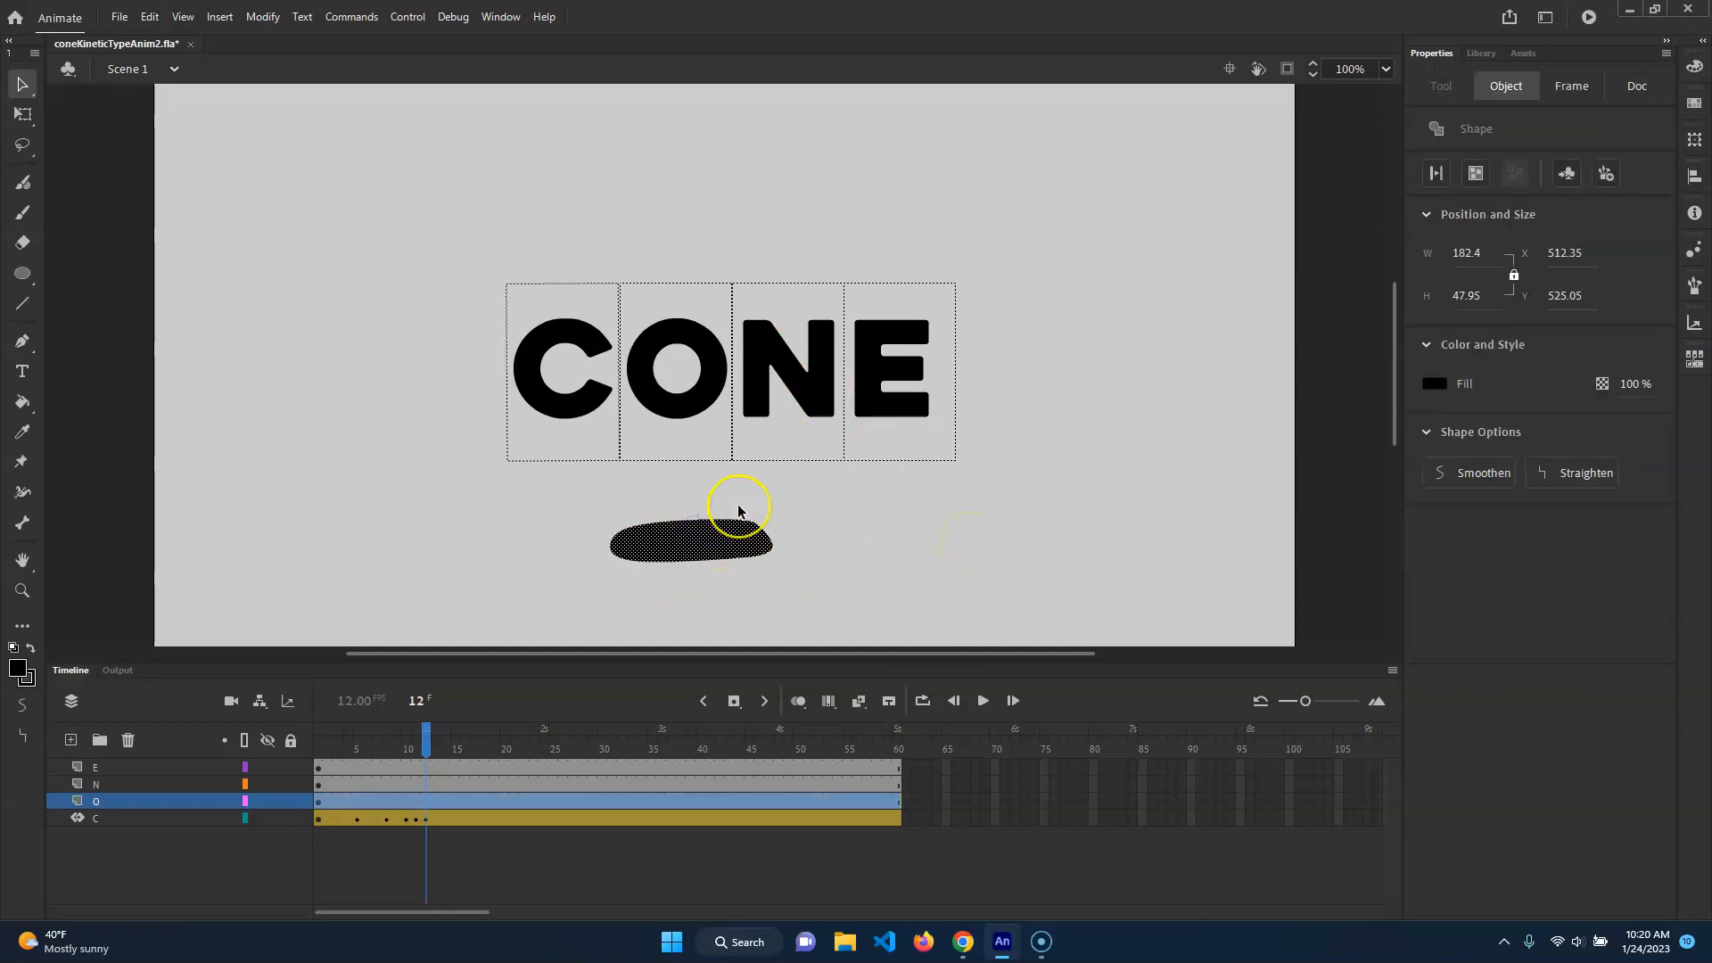
{"action": "key", "text": "F8"}
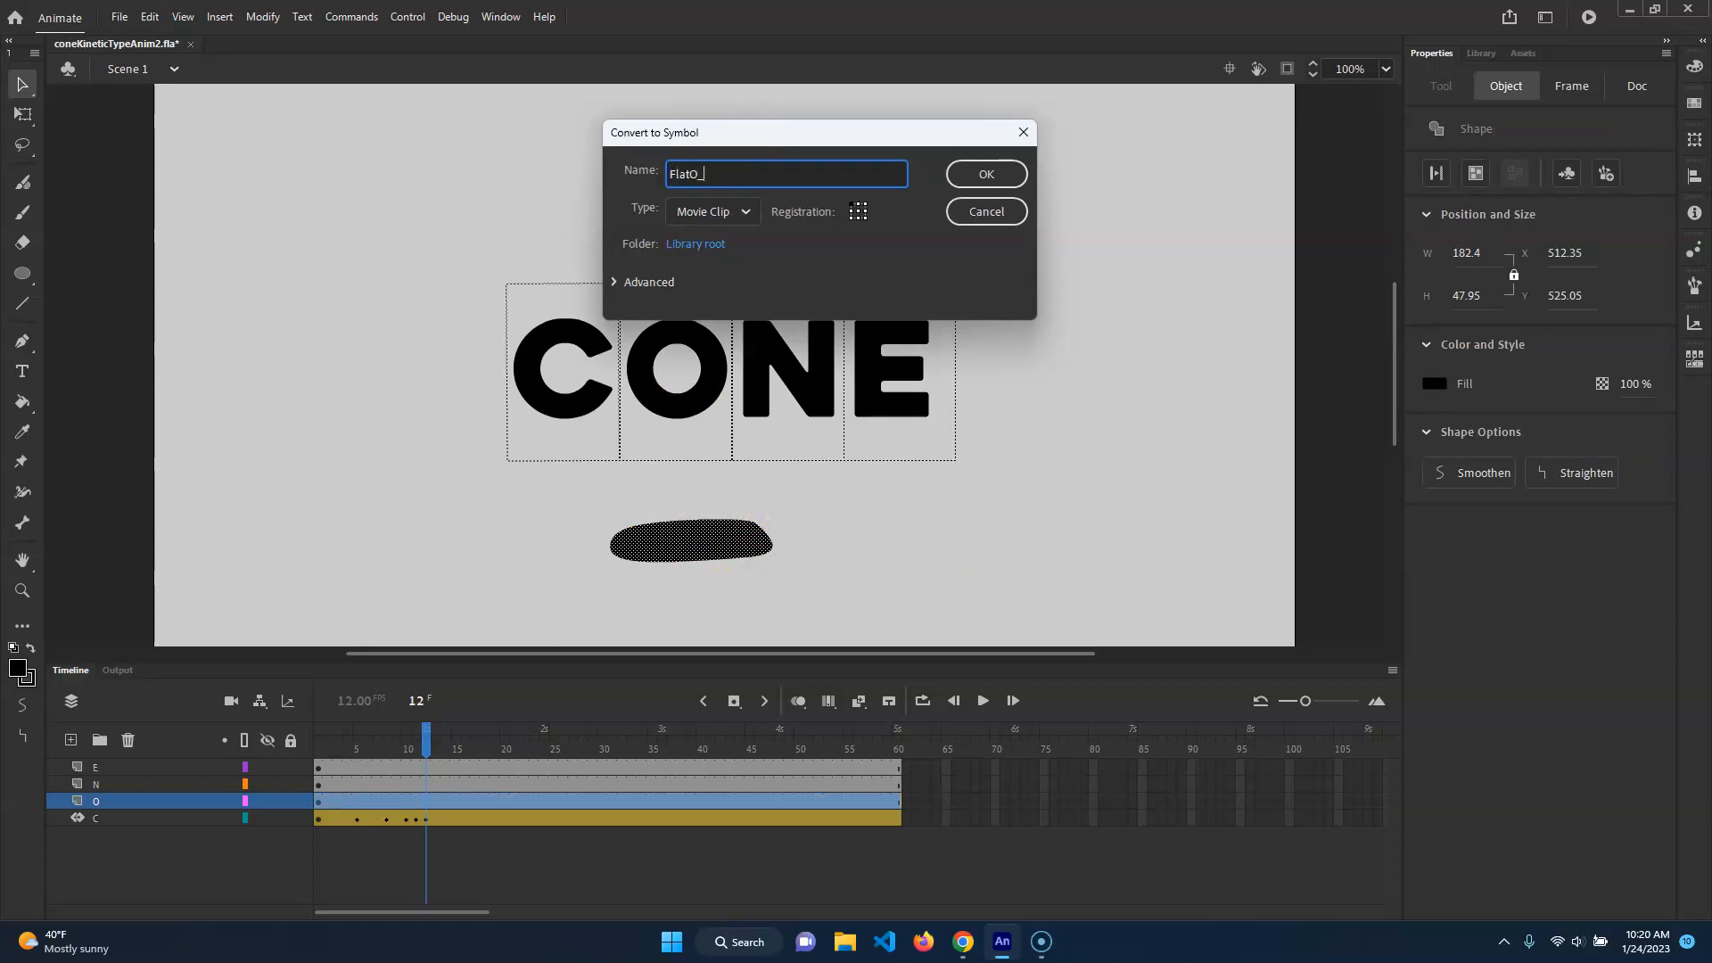
{"action": "key", "text": "Return"}
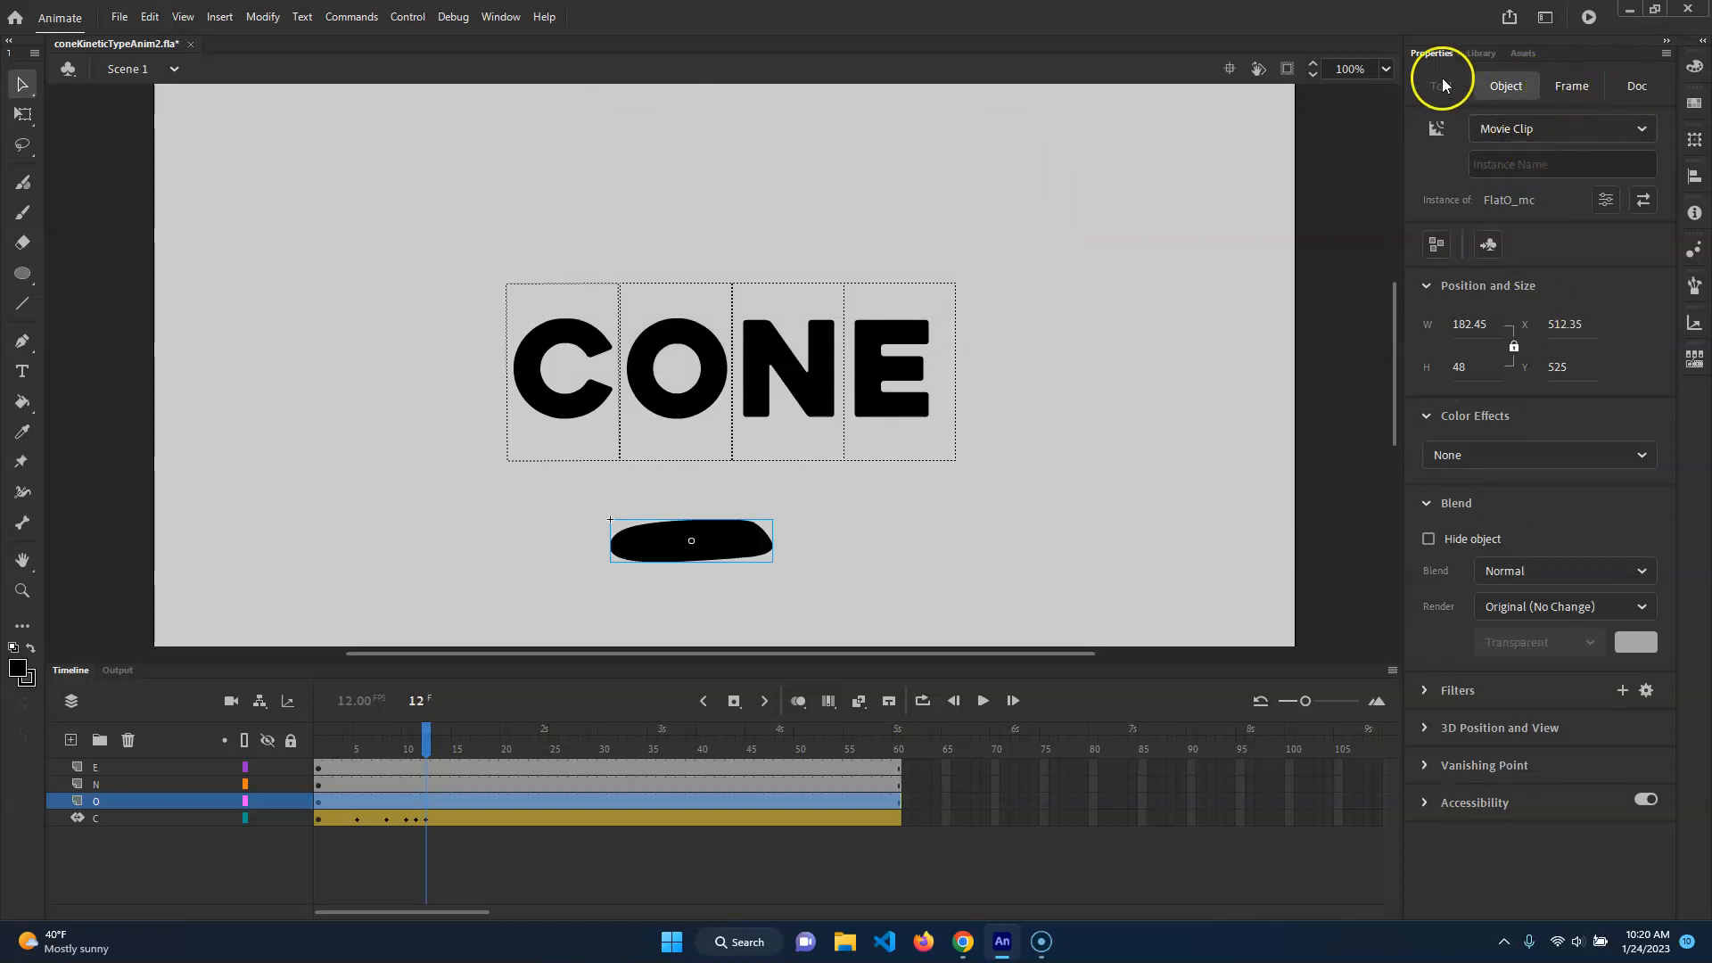
- Preview the FlatO_mc and O_mc symbols in the library
{"action": "left_click", "coordinate": [1481, 53]}
{"action": "left_click", "coordinate": [1470, 307]}
{"action": "left_click", "coordinate": [1505, 273]}
{"action": "left_click", "coordinate": [1487, 304]}
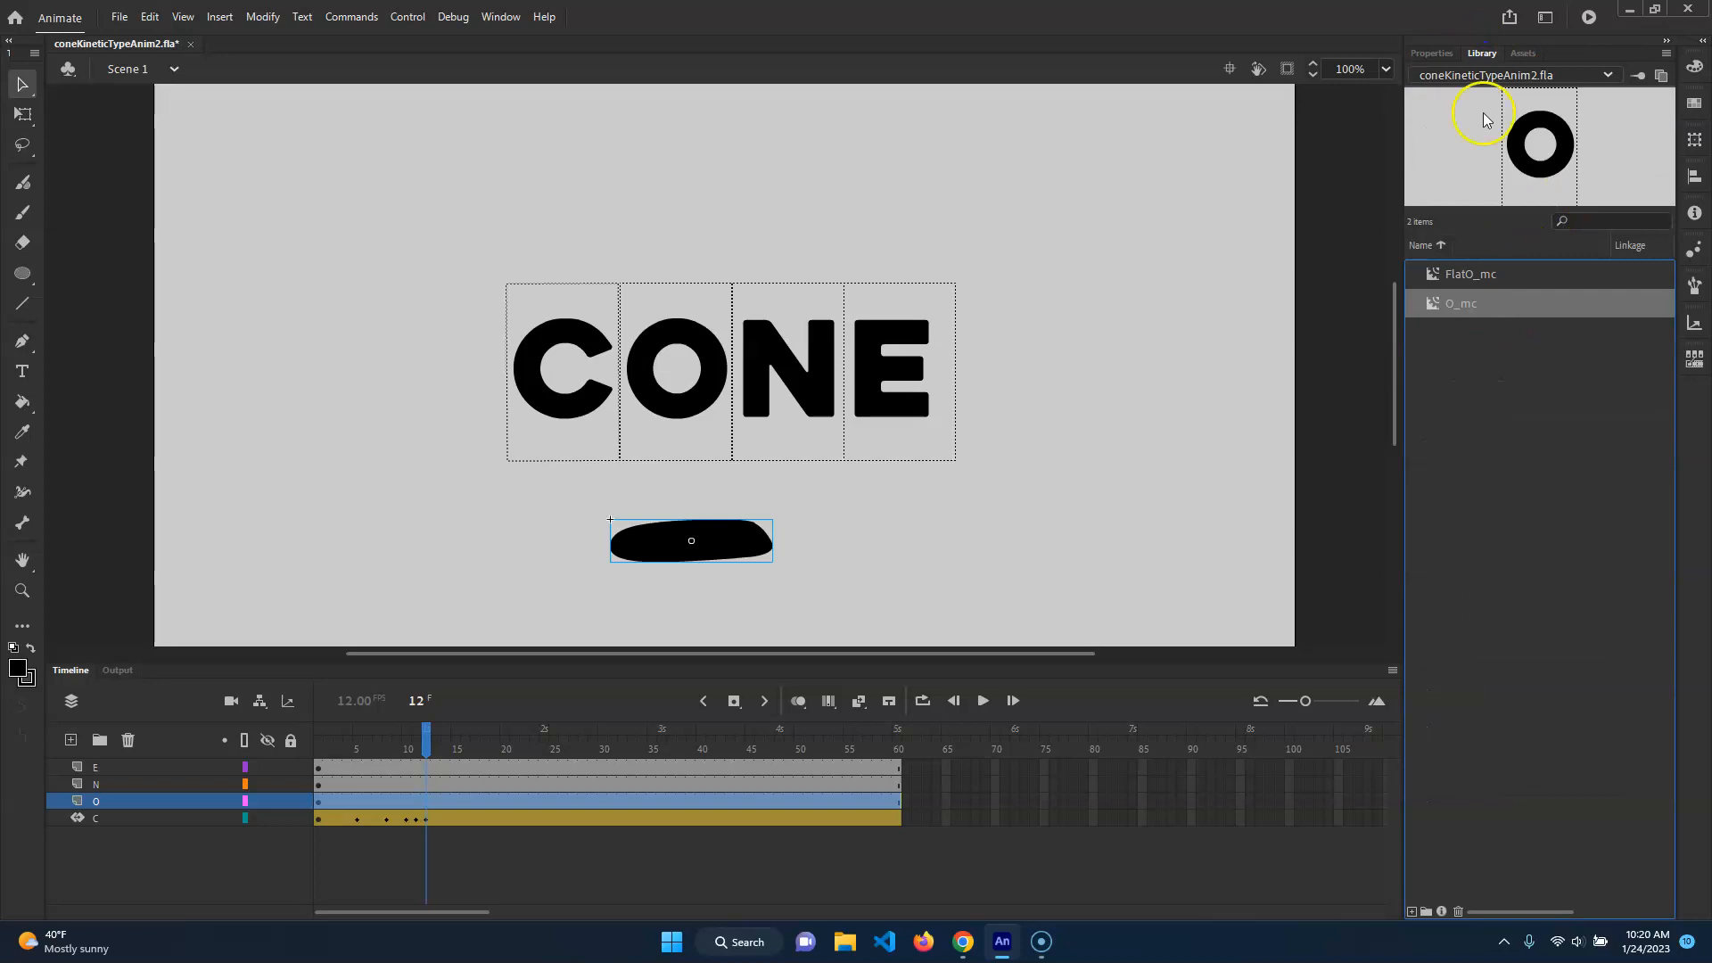
{"action": "left_click", "coordinate": [1443, 54]}
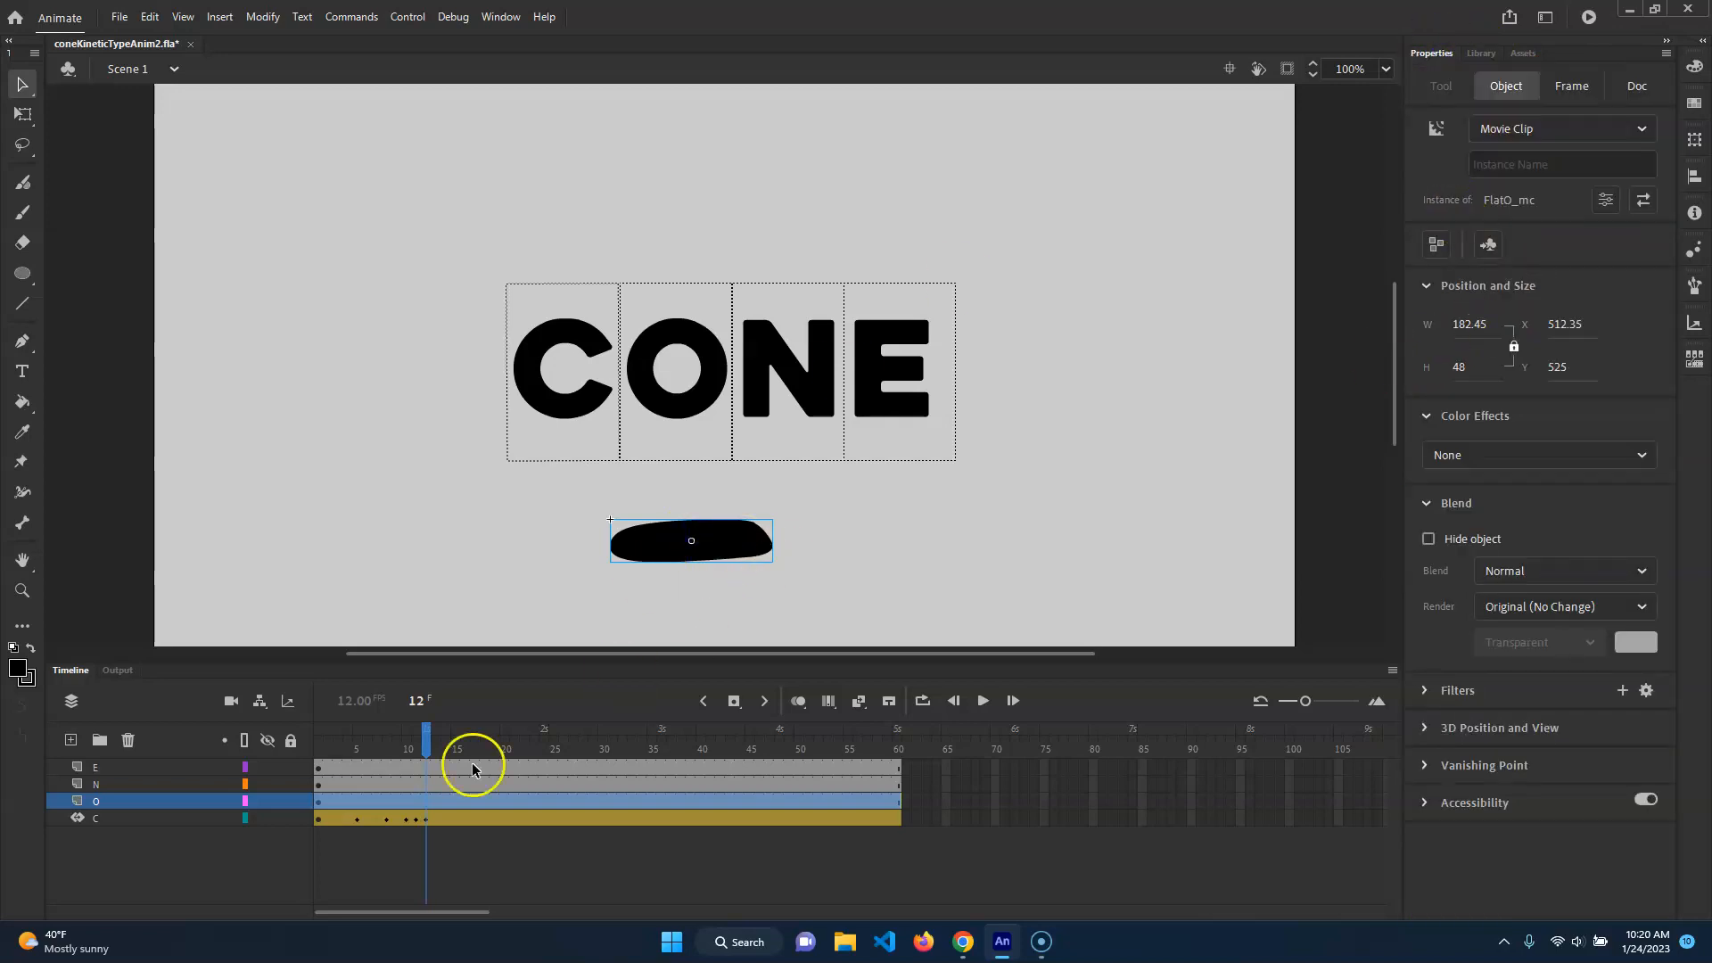
{"action": "mouse_move", "coordinate": [428, 750]}
{"action": "left_mouse_down"}
{"action": "mouse_move", "coordinate": [452, 754]}
{"action": "mouse_move", "coordinate": [426, 749]}
{"action": "left_mouse_up"}
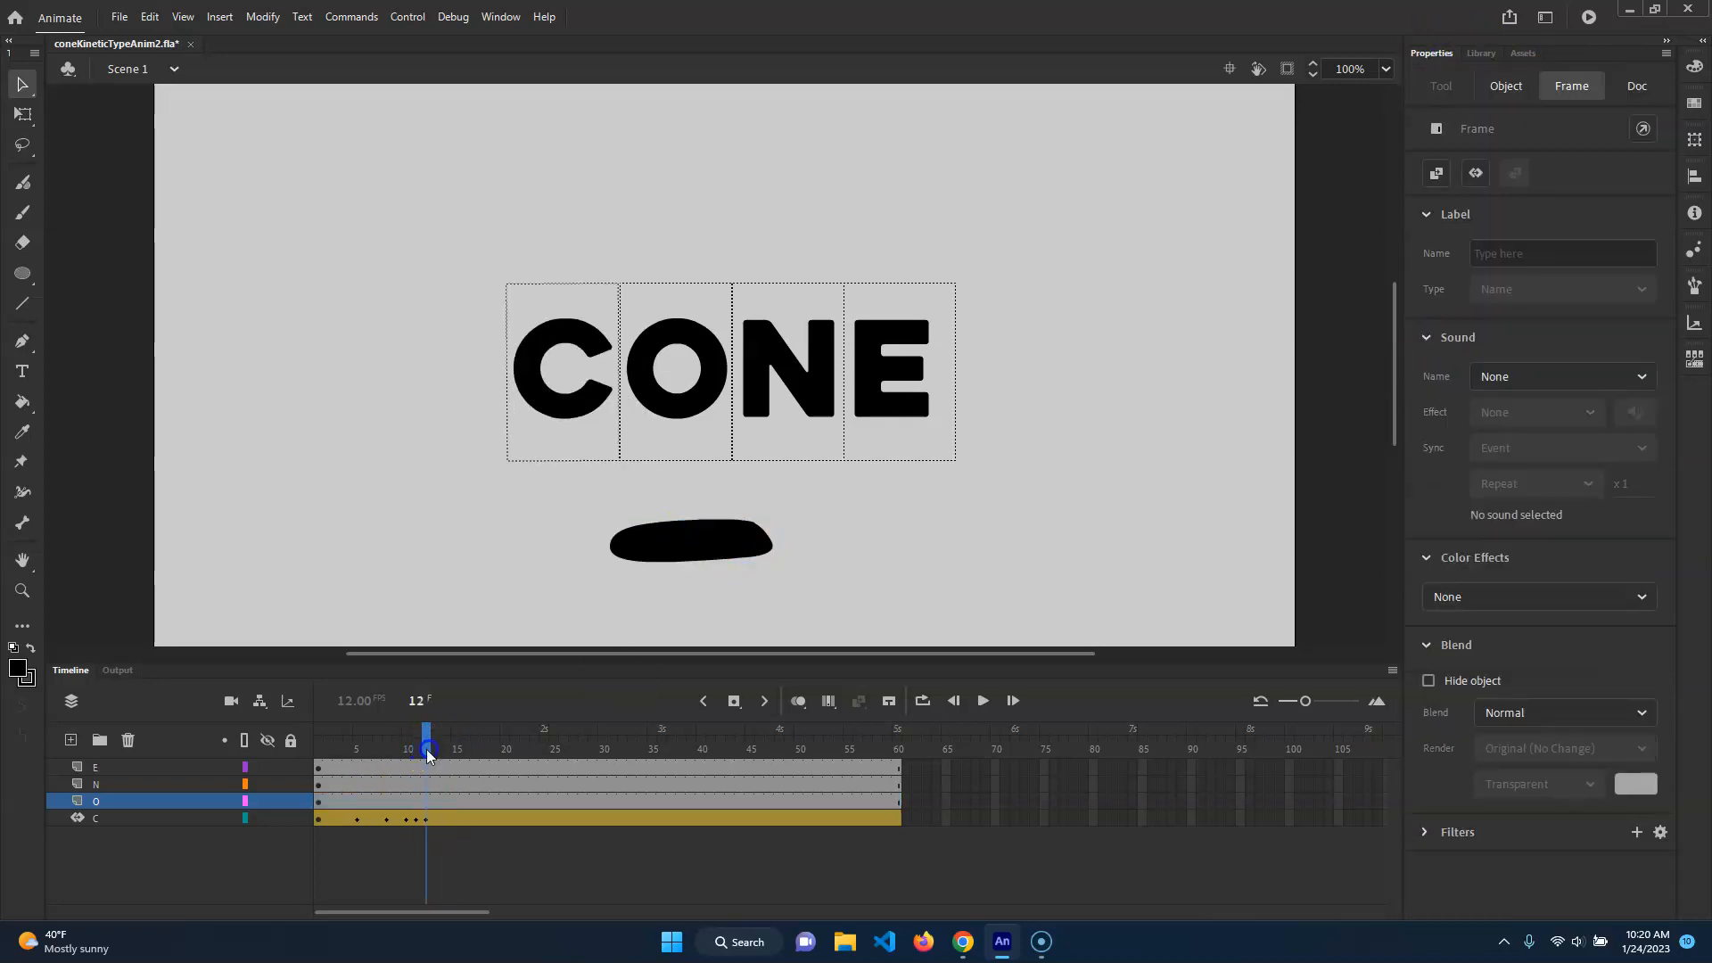
{"action": "left_click", "coordinate": [425, 799]}
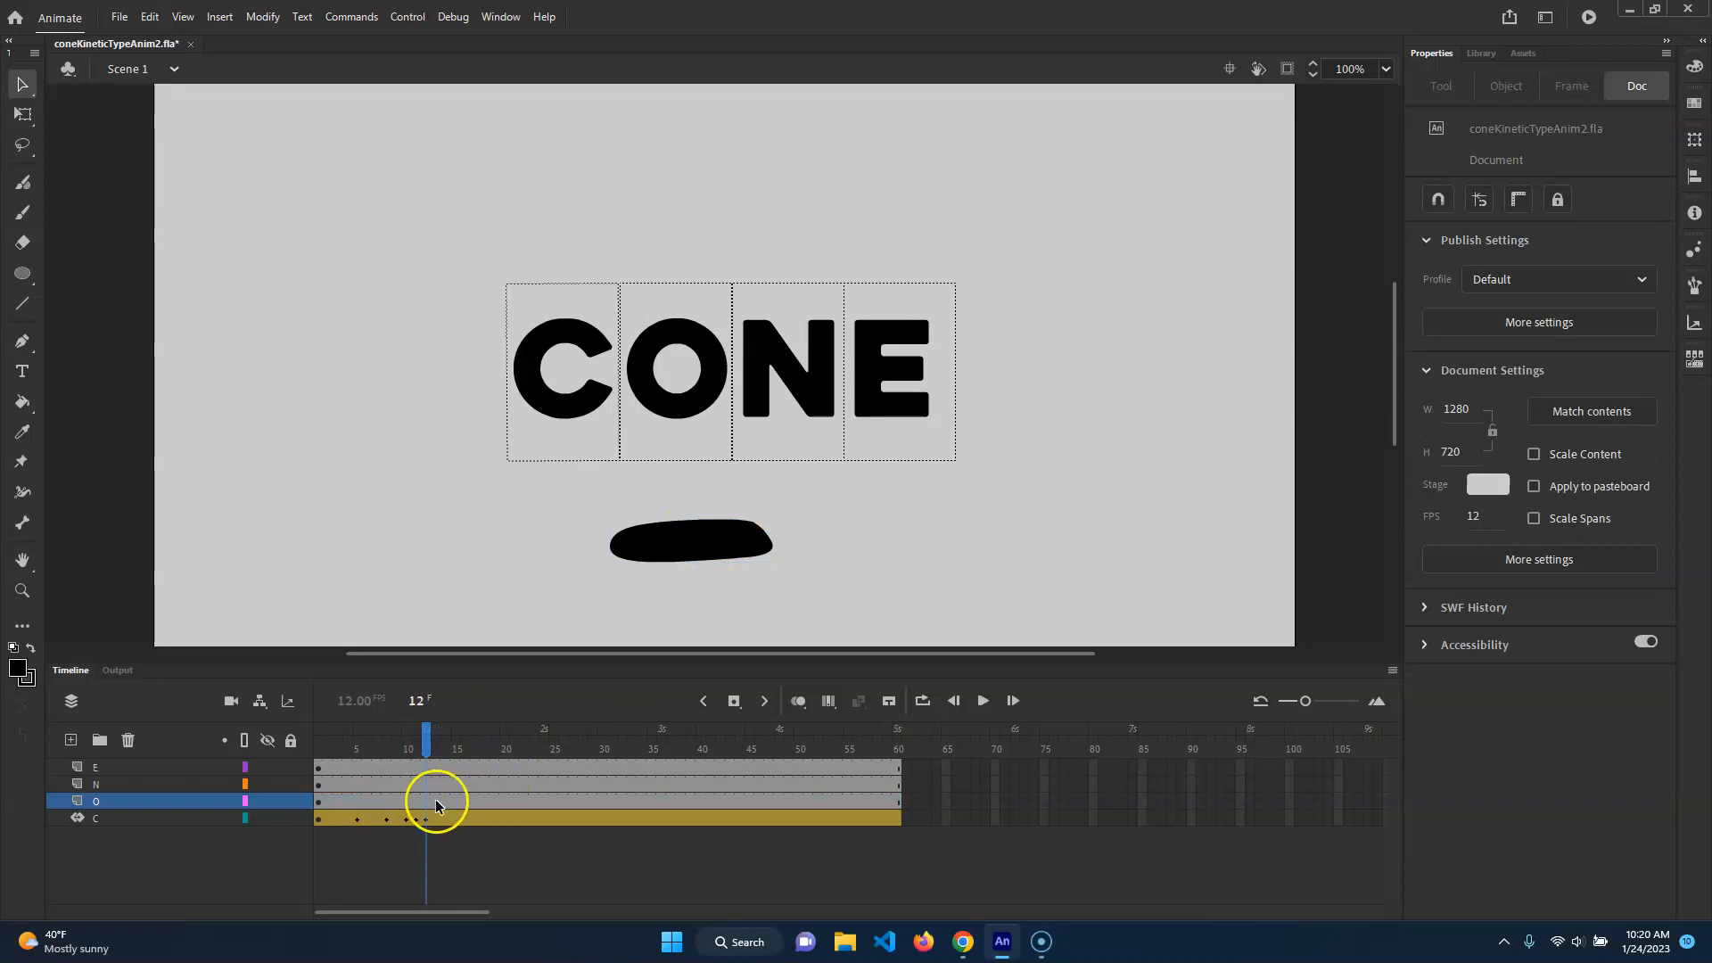
{"action": "left_click", "coordinate": [435, 800]}
{"action": "right_click", "coordinate": [453, 799]}
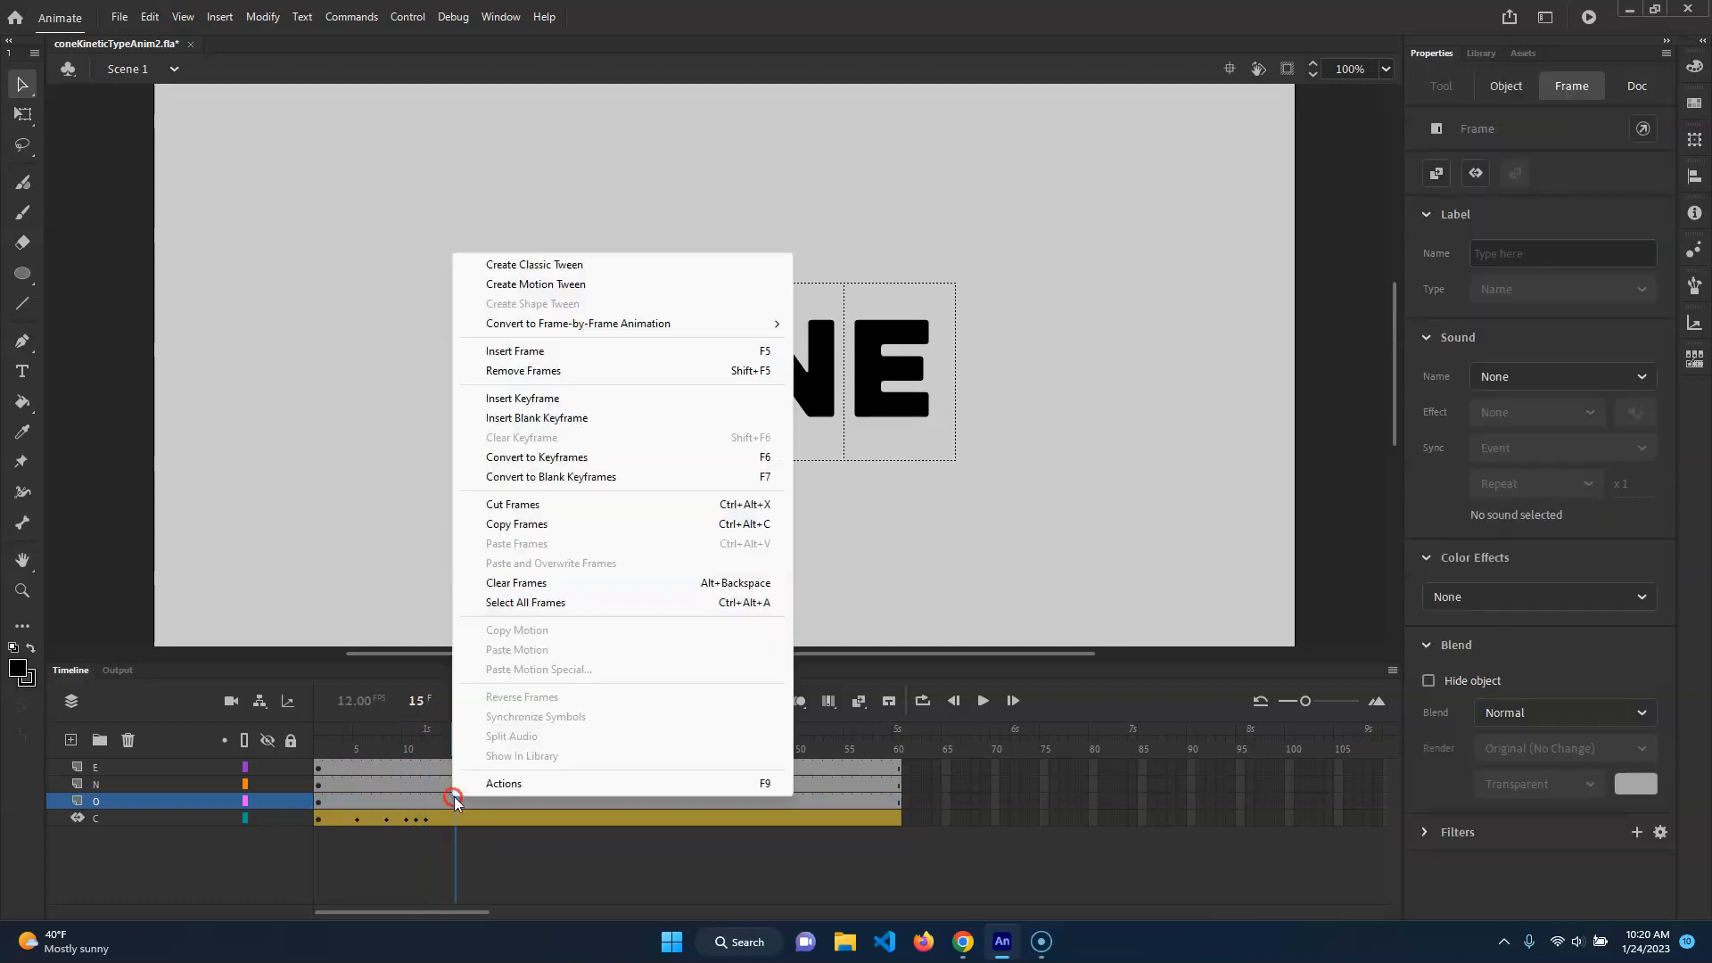
{"action": "left_click", "coordinate": [615, 285]}
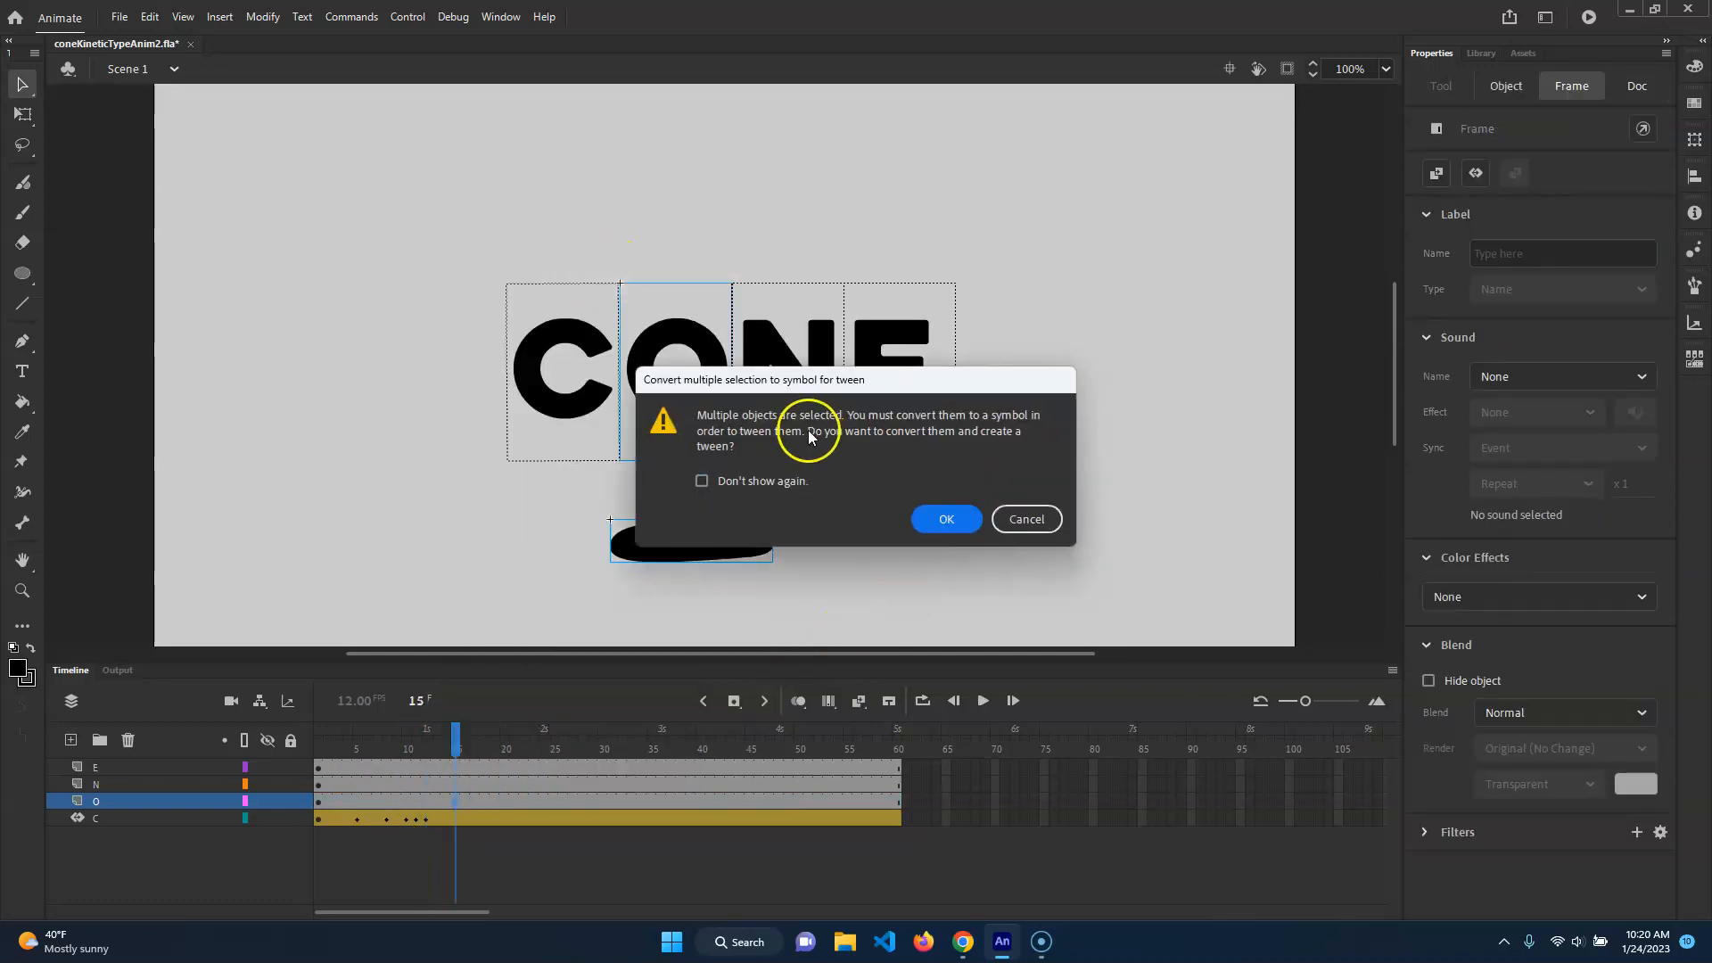
{"action": "left_click", "coordinate": [1048, 520]}
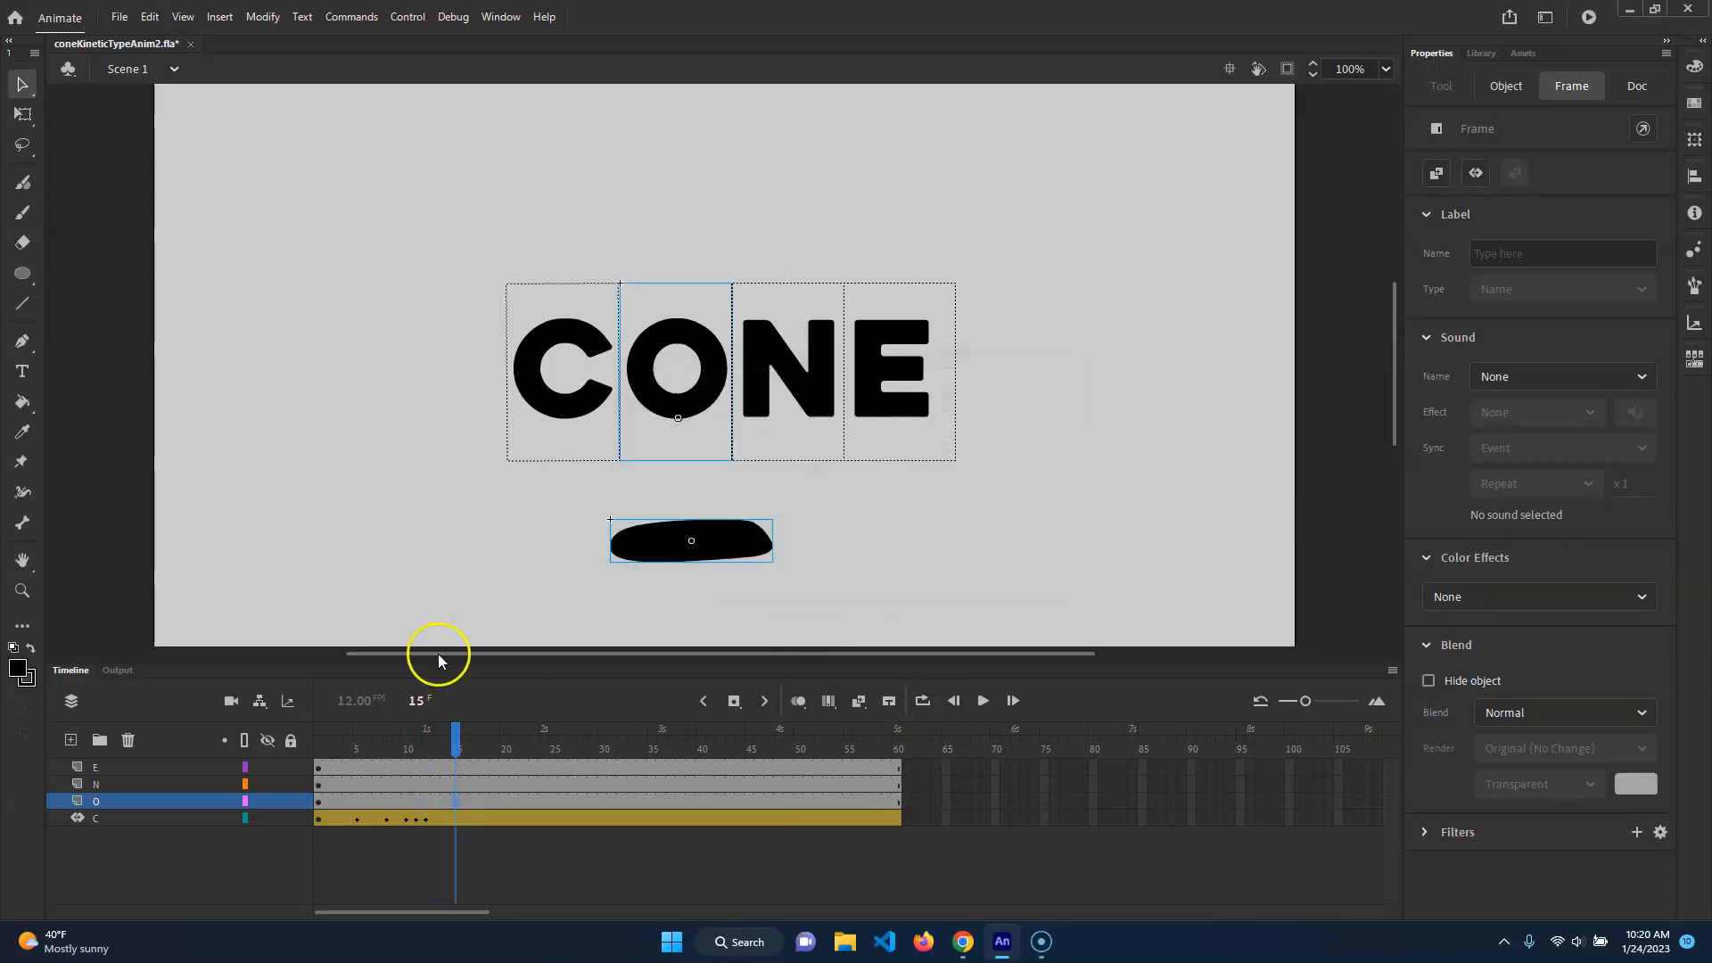
- Delete the flattened O instance from the stage below the word CONE
{"action": "left_click", "coordinate": [775, 585]}
{"action": "left_click", "coordinate": [747, 544]}
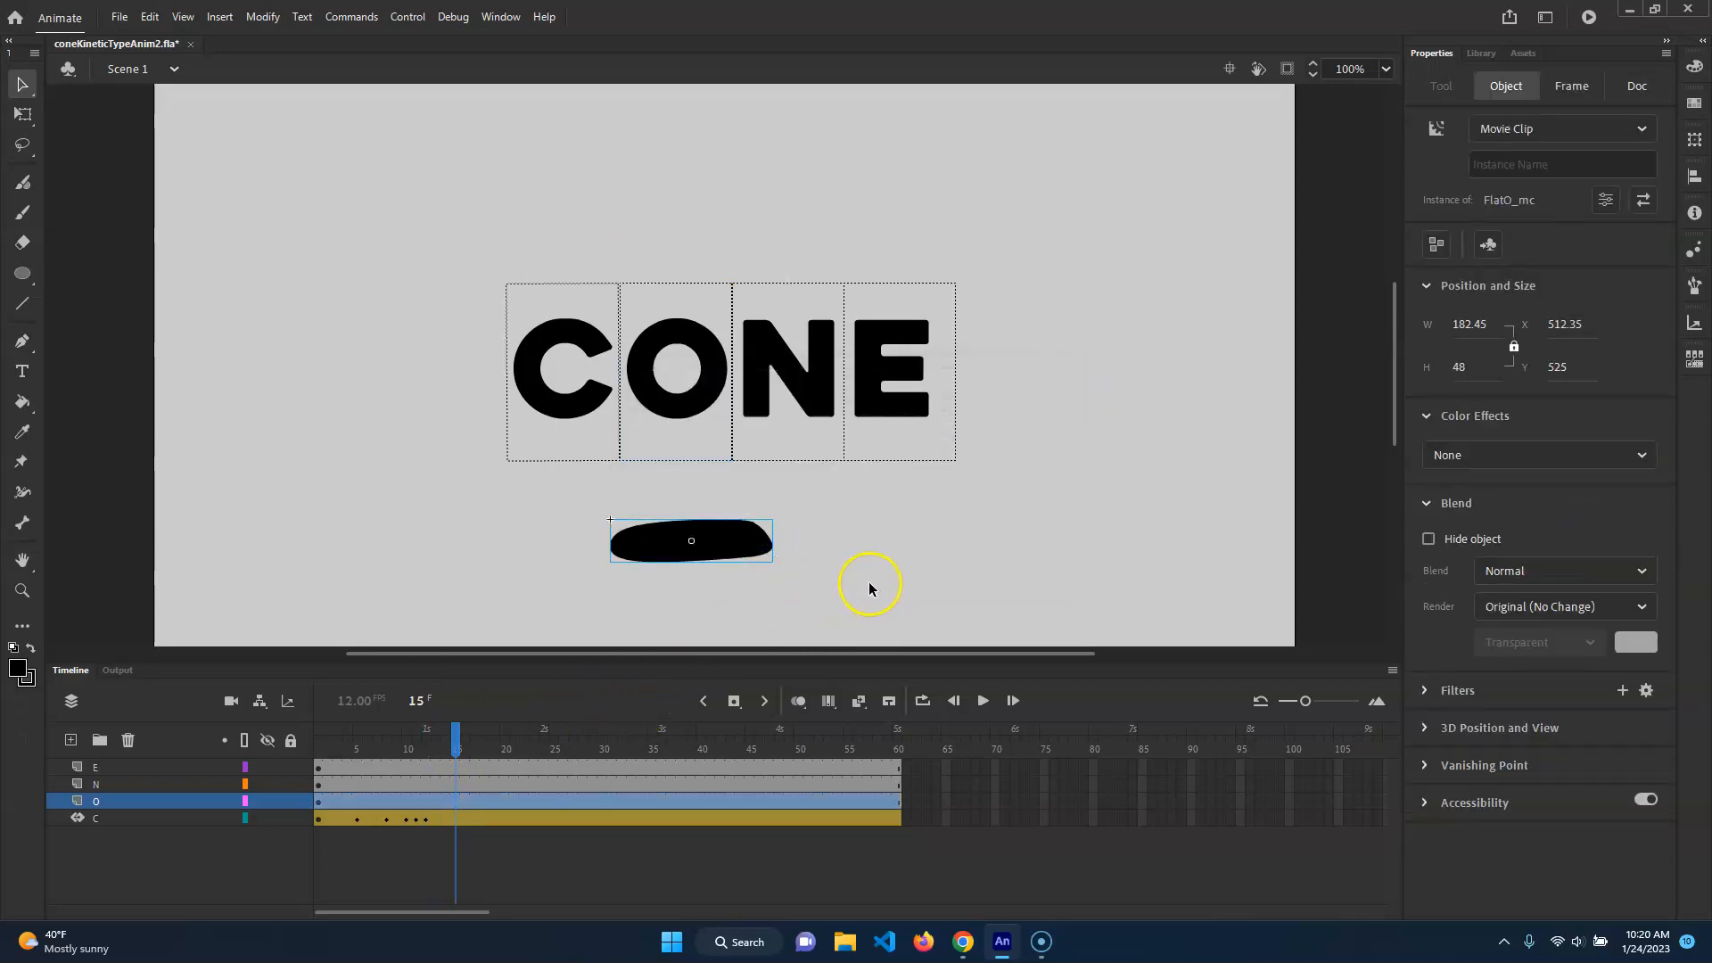
{"action": "key", "text": "Delete"}
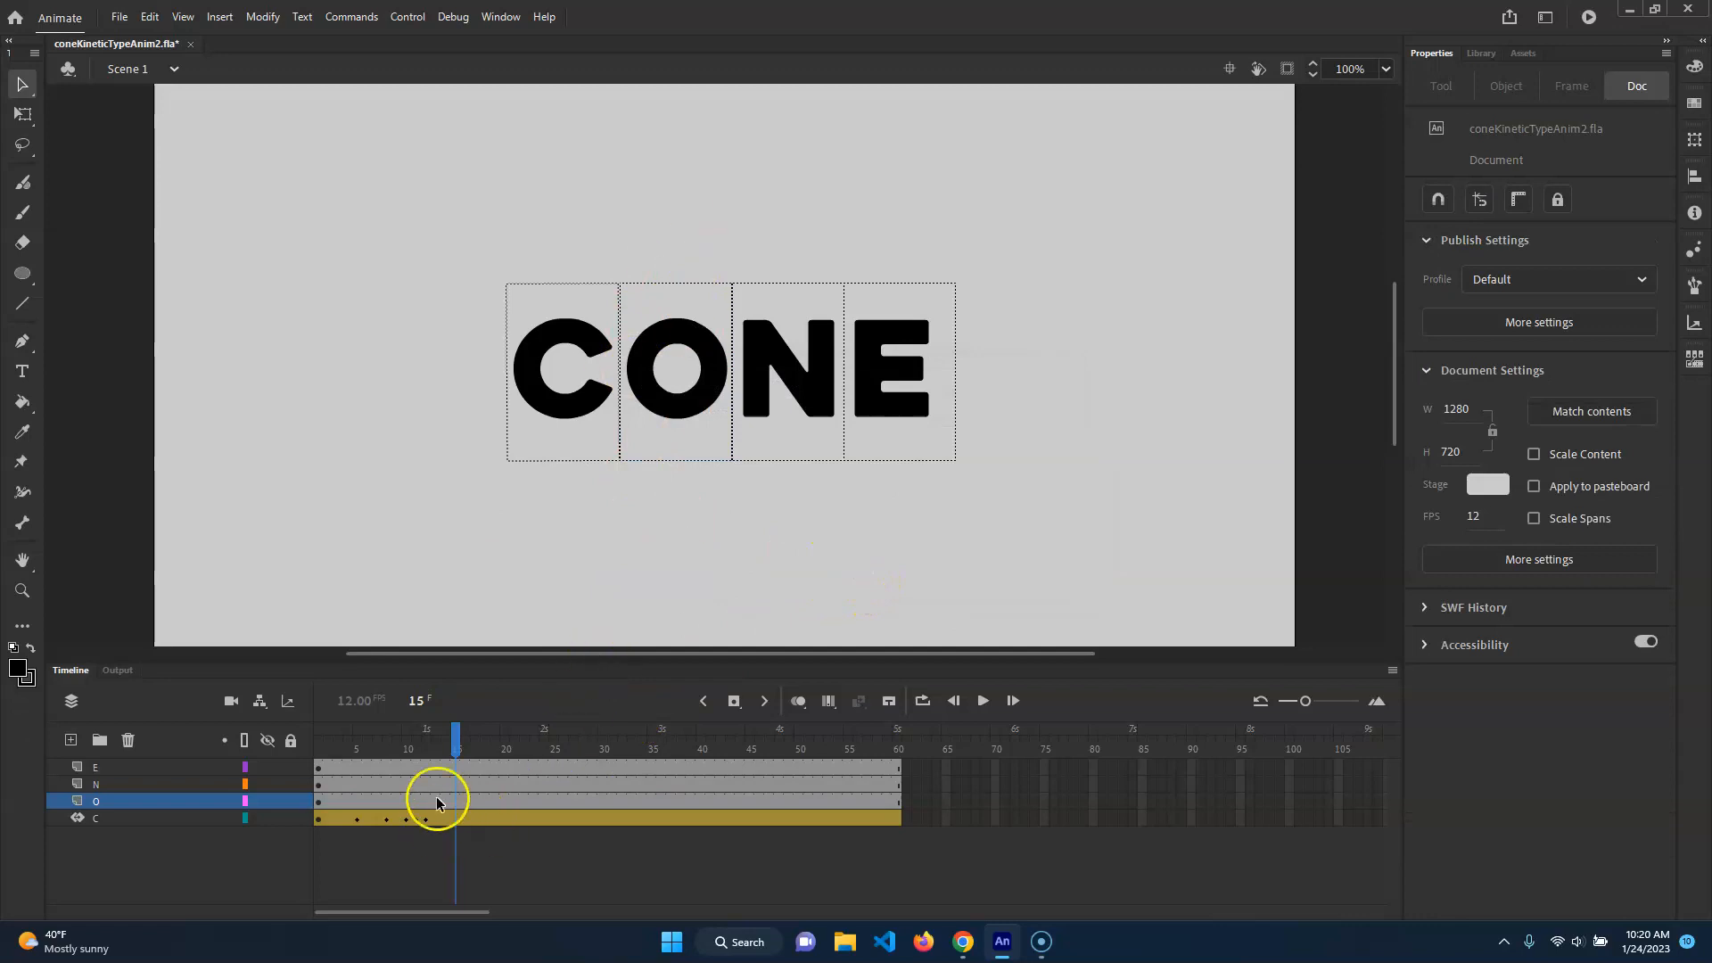
- Move the O layer's first keyframe from frame 1 to frame 12, where the C's animation ends
{"action": "left_click_drag", "start_coordinate": [455, 754], "coordinate": [428, 751]}
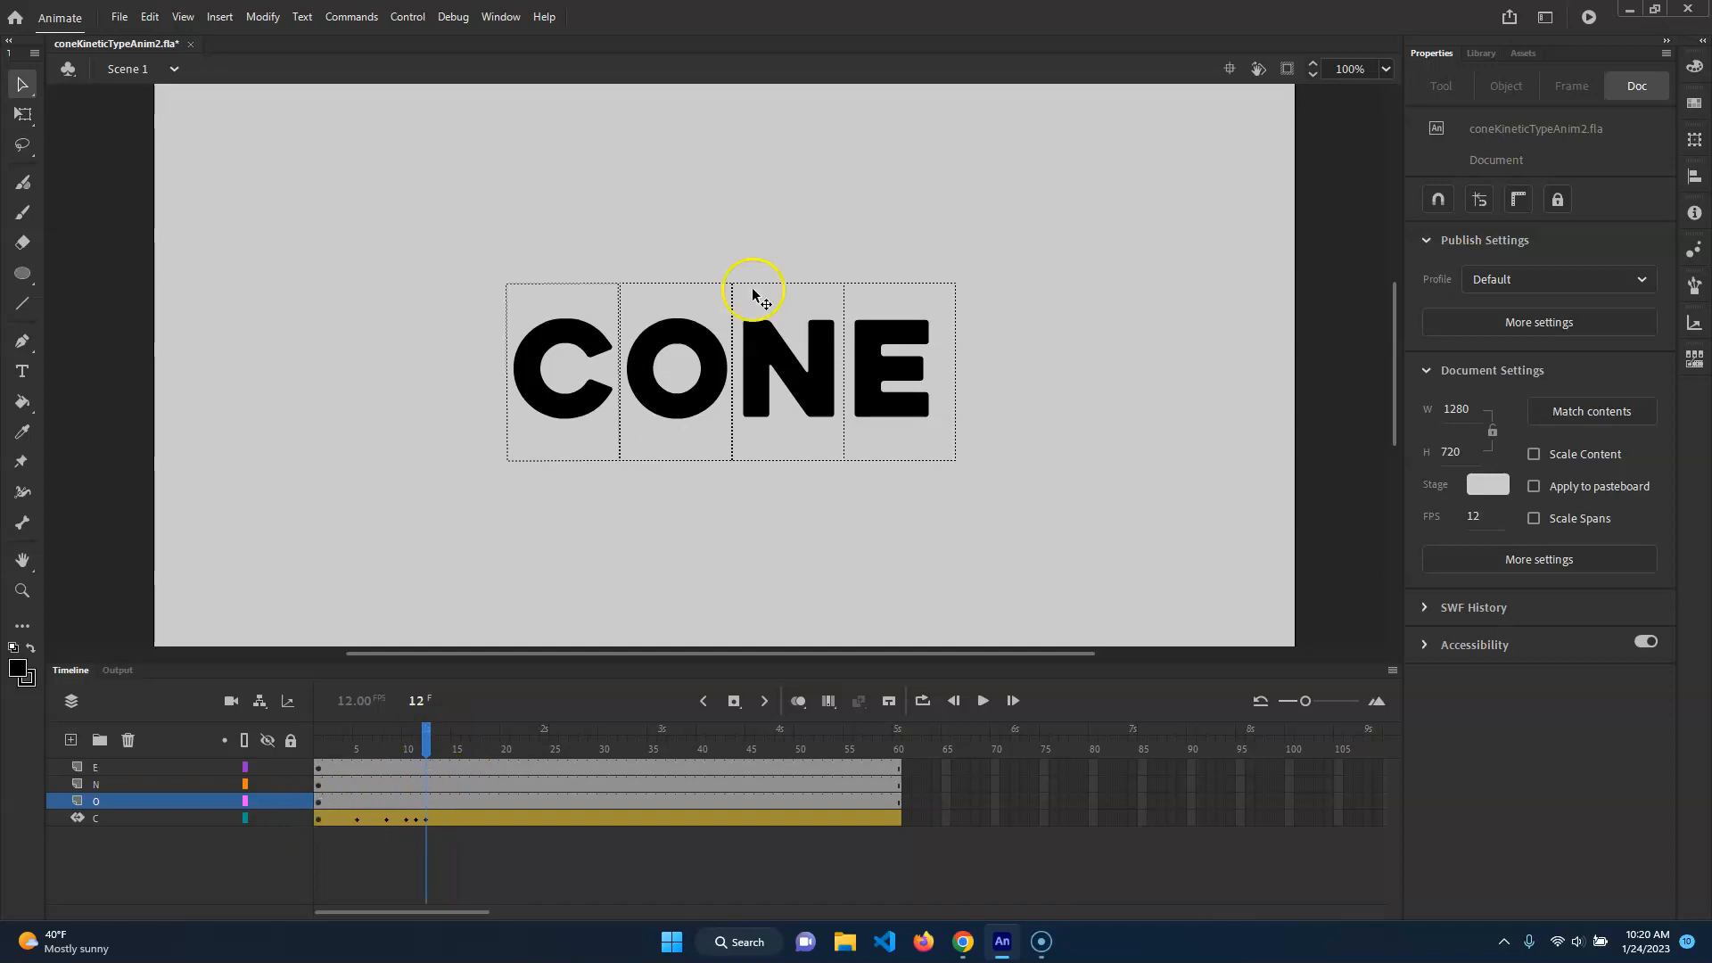
{"action": "left_click", "coordinate": [319, 801]}
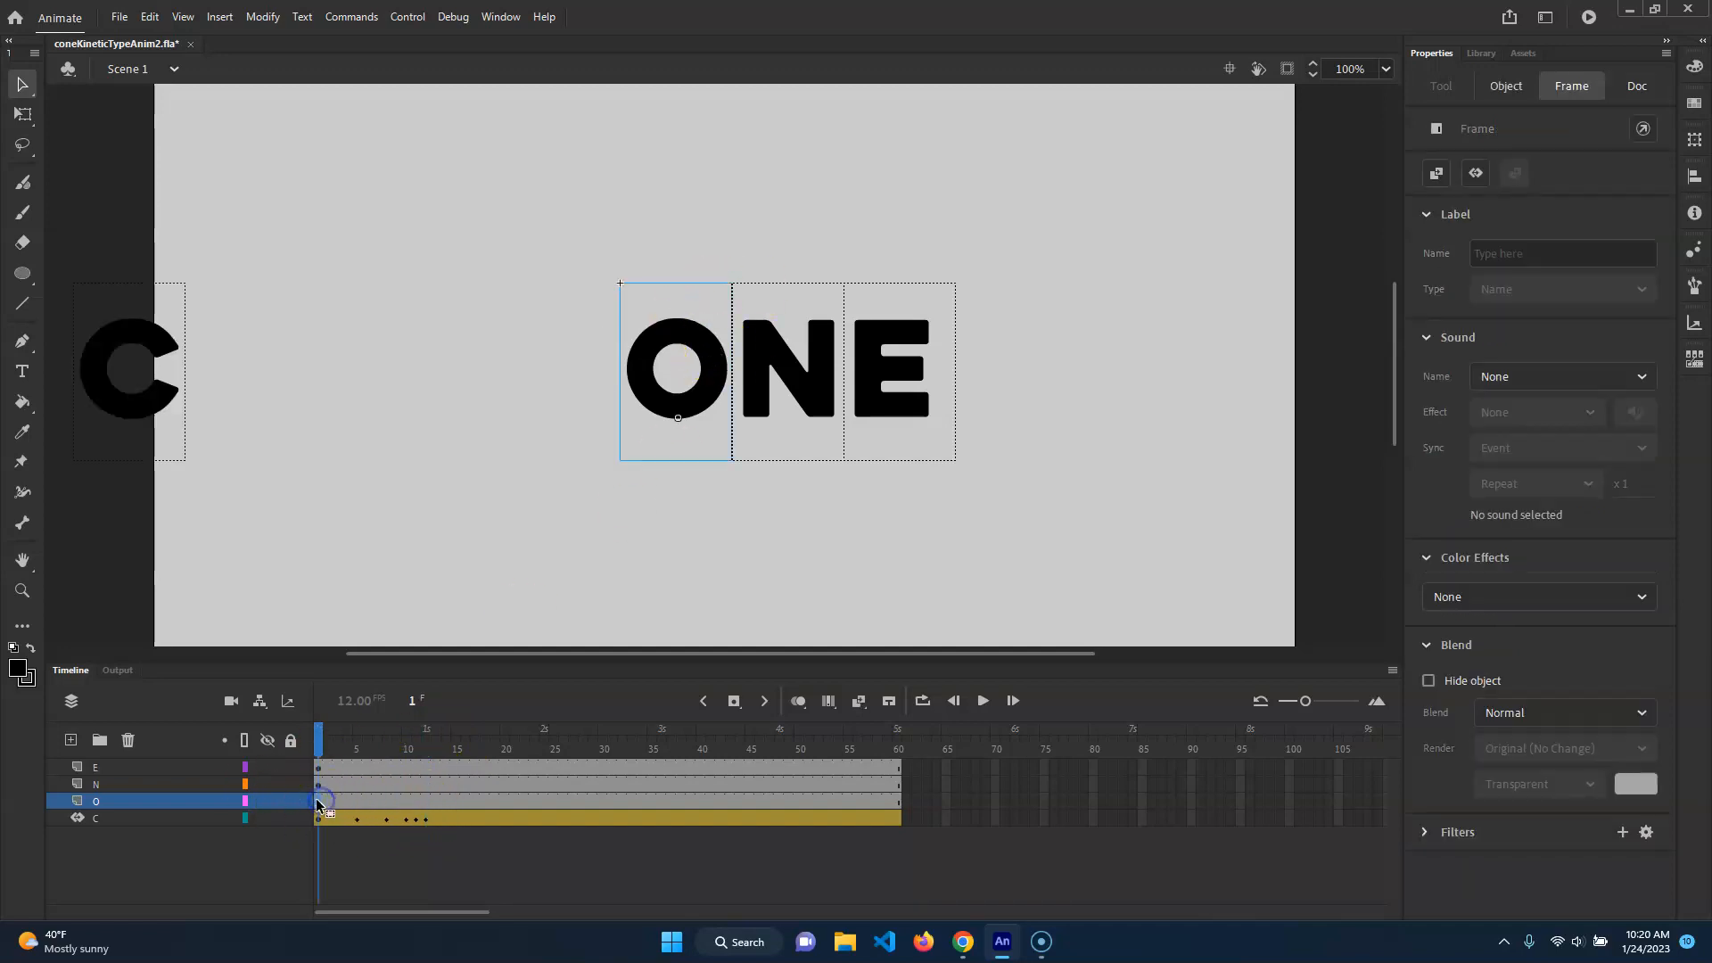
{"action": "left_click_drag", "start_coordinate": [319, 805], "coordinate": [430, 751]}
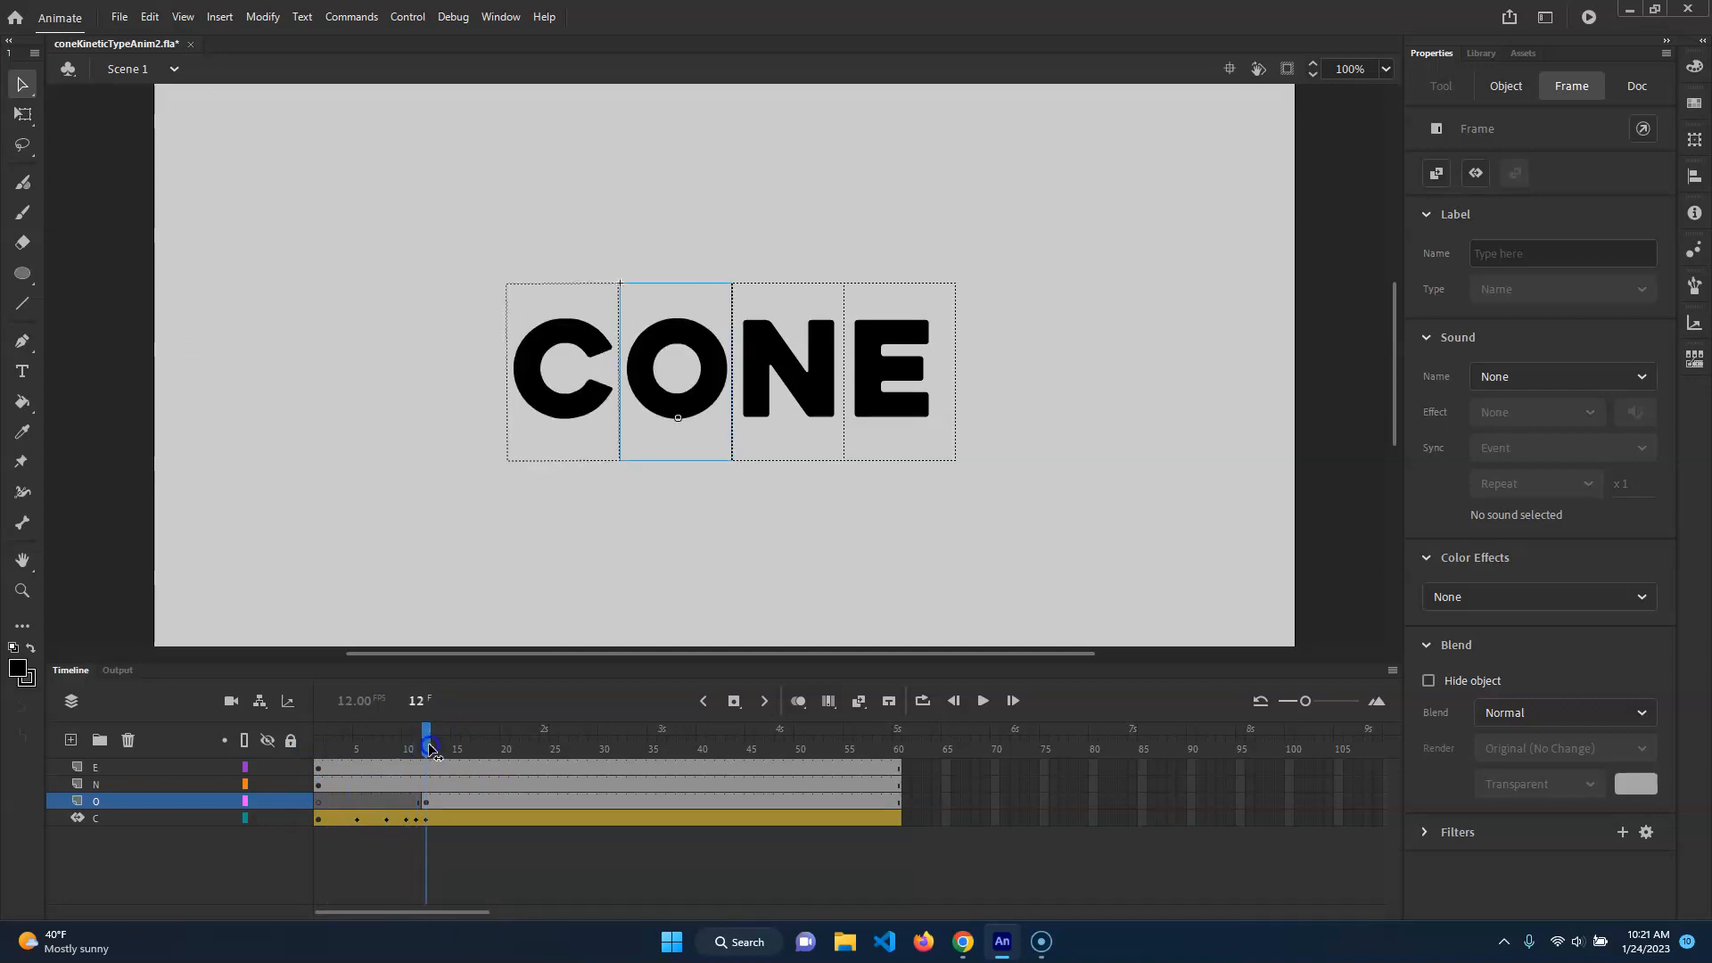
{"action": "left_click", "coordinate": [489, 858]}
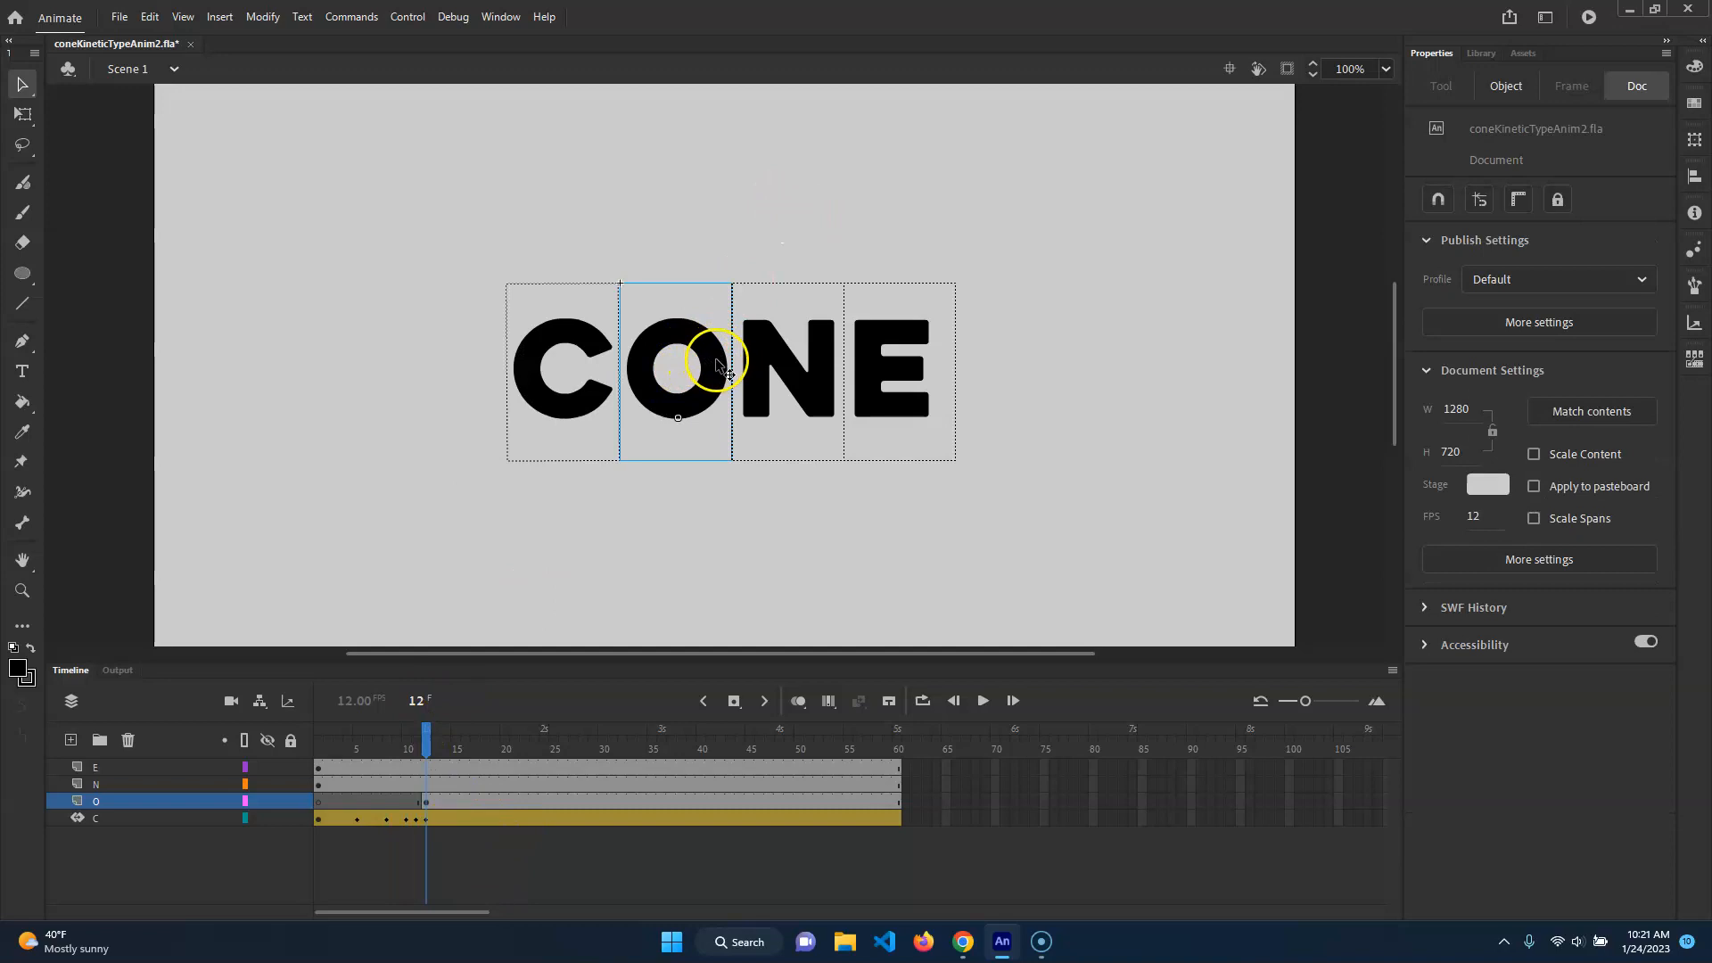
- At frame 12, move the O straight up above the stage to about Y -156
{"action": "left_click_drag", "start_coordinate": [737, 188], "coordinate": [738, 302]}
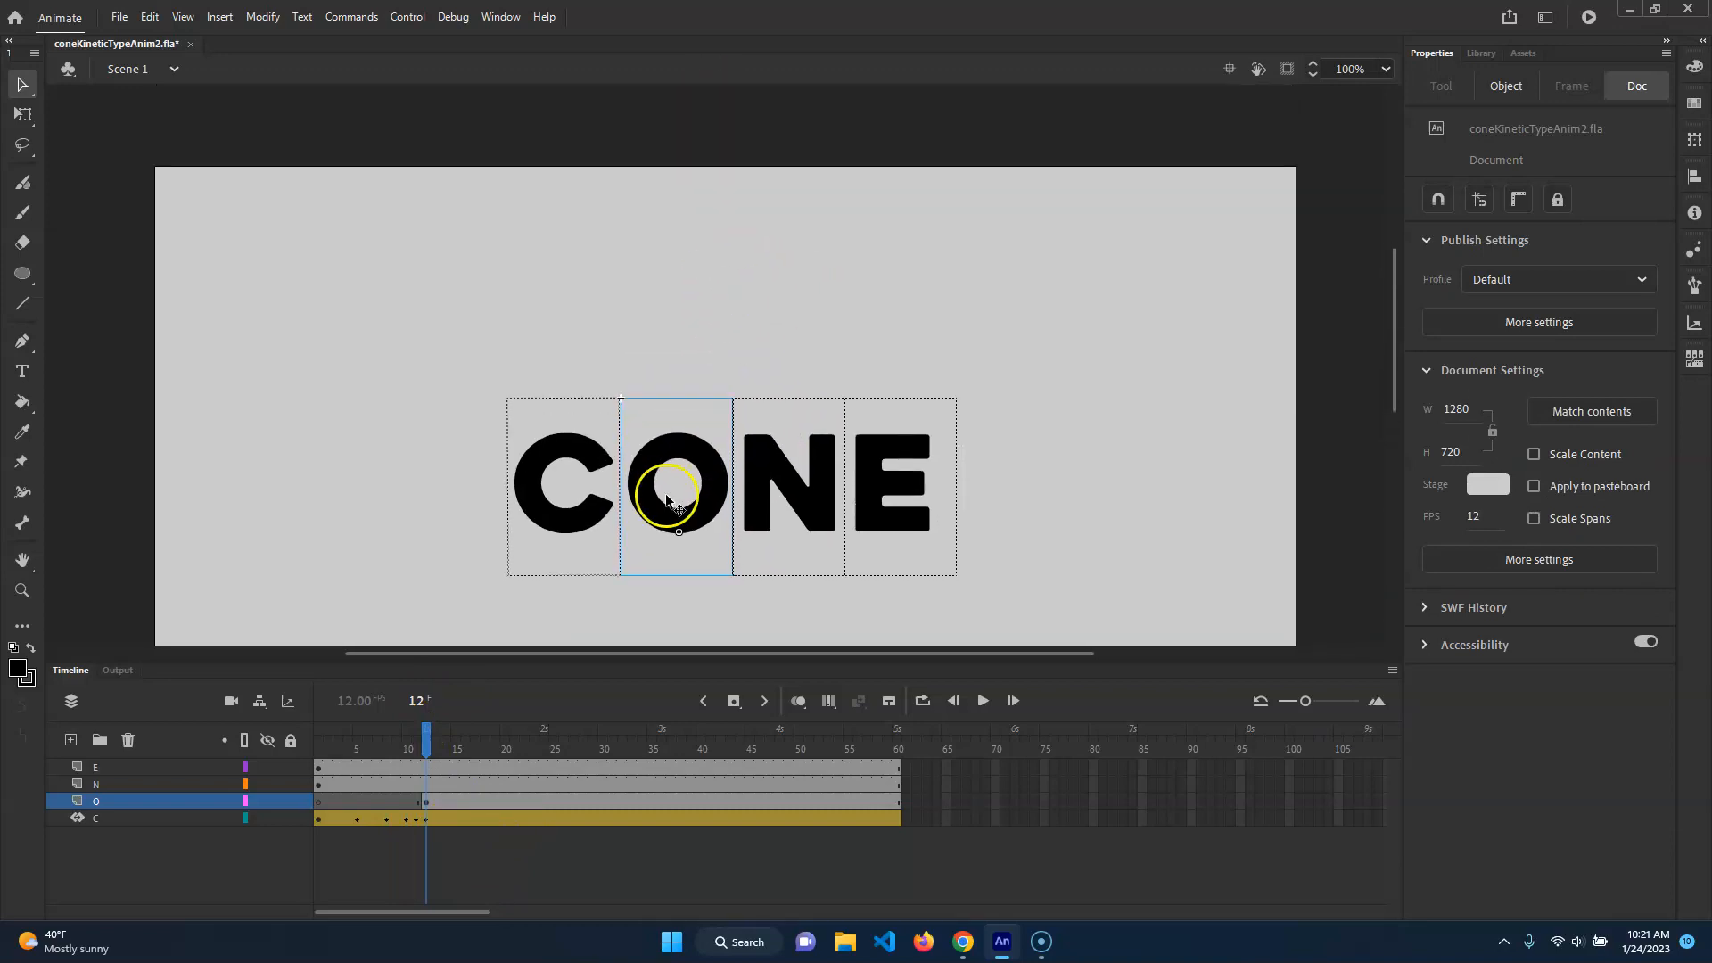
{"action": "left_click_drag", "start_coordinate": [738, 459], "coordinate": [737, 49]}
{"action": "left_click_drag", "start_coordinate": [740, 45], "coordinate": [749, 89]}
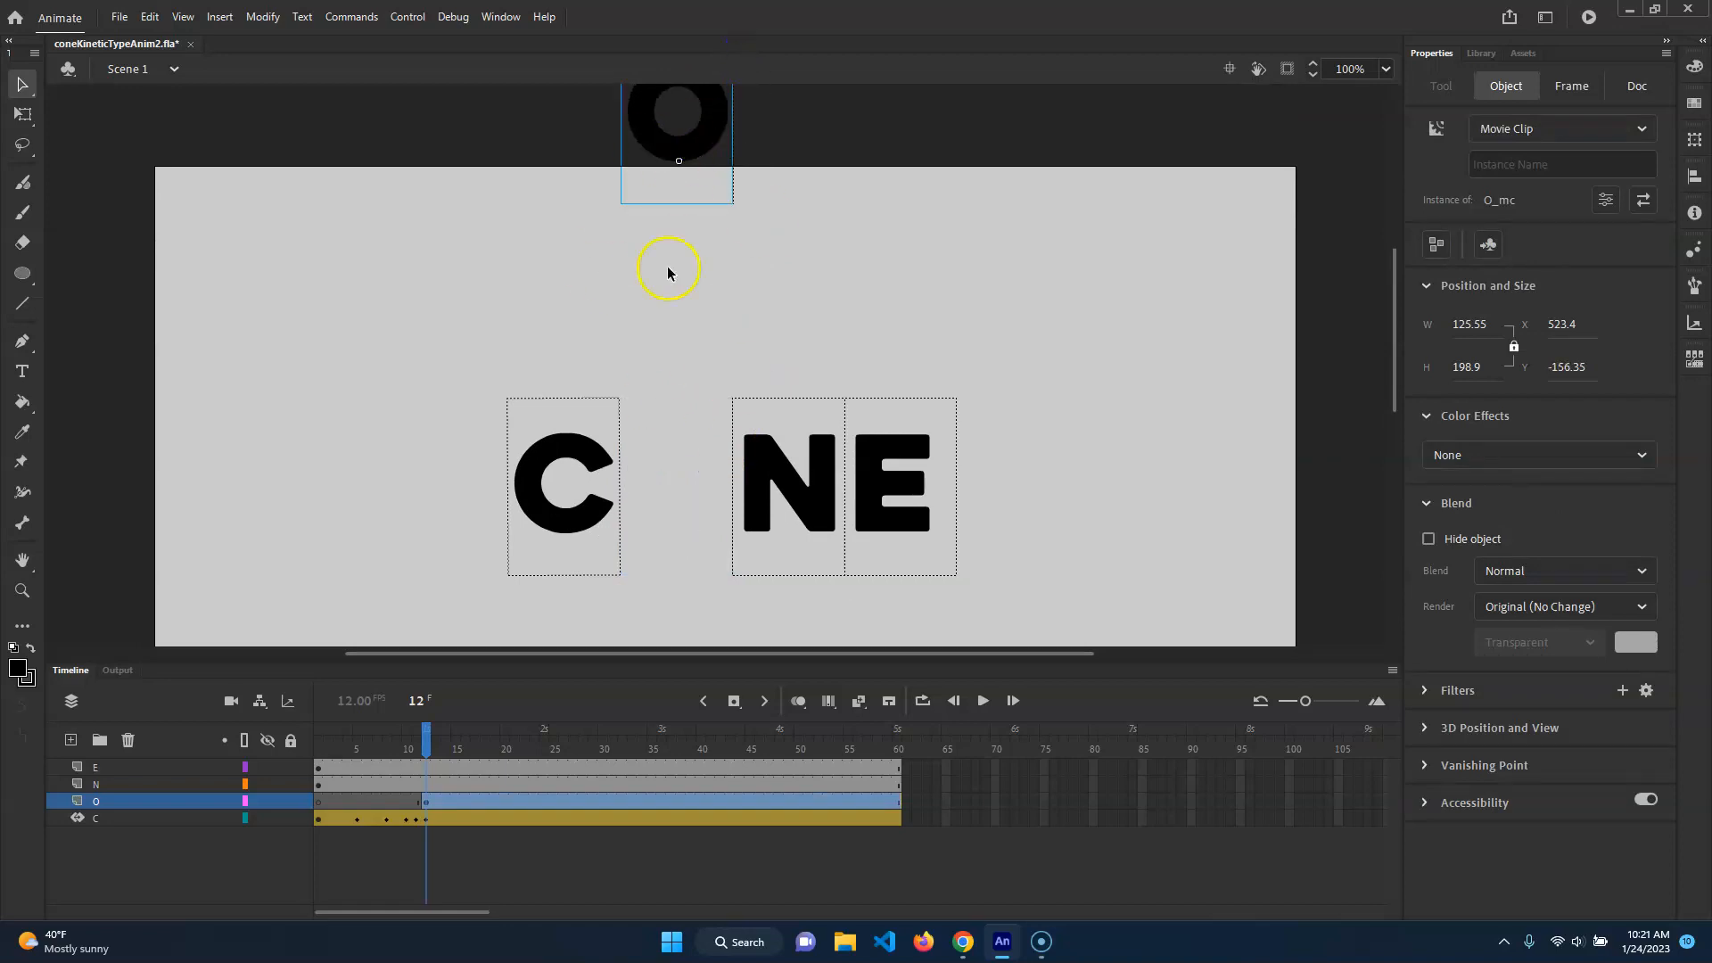
{"action": "left_click", "coordinate": [546, 802]}
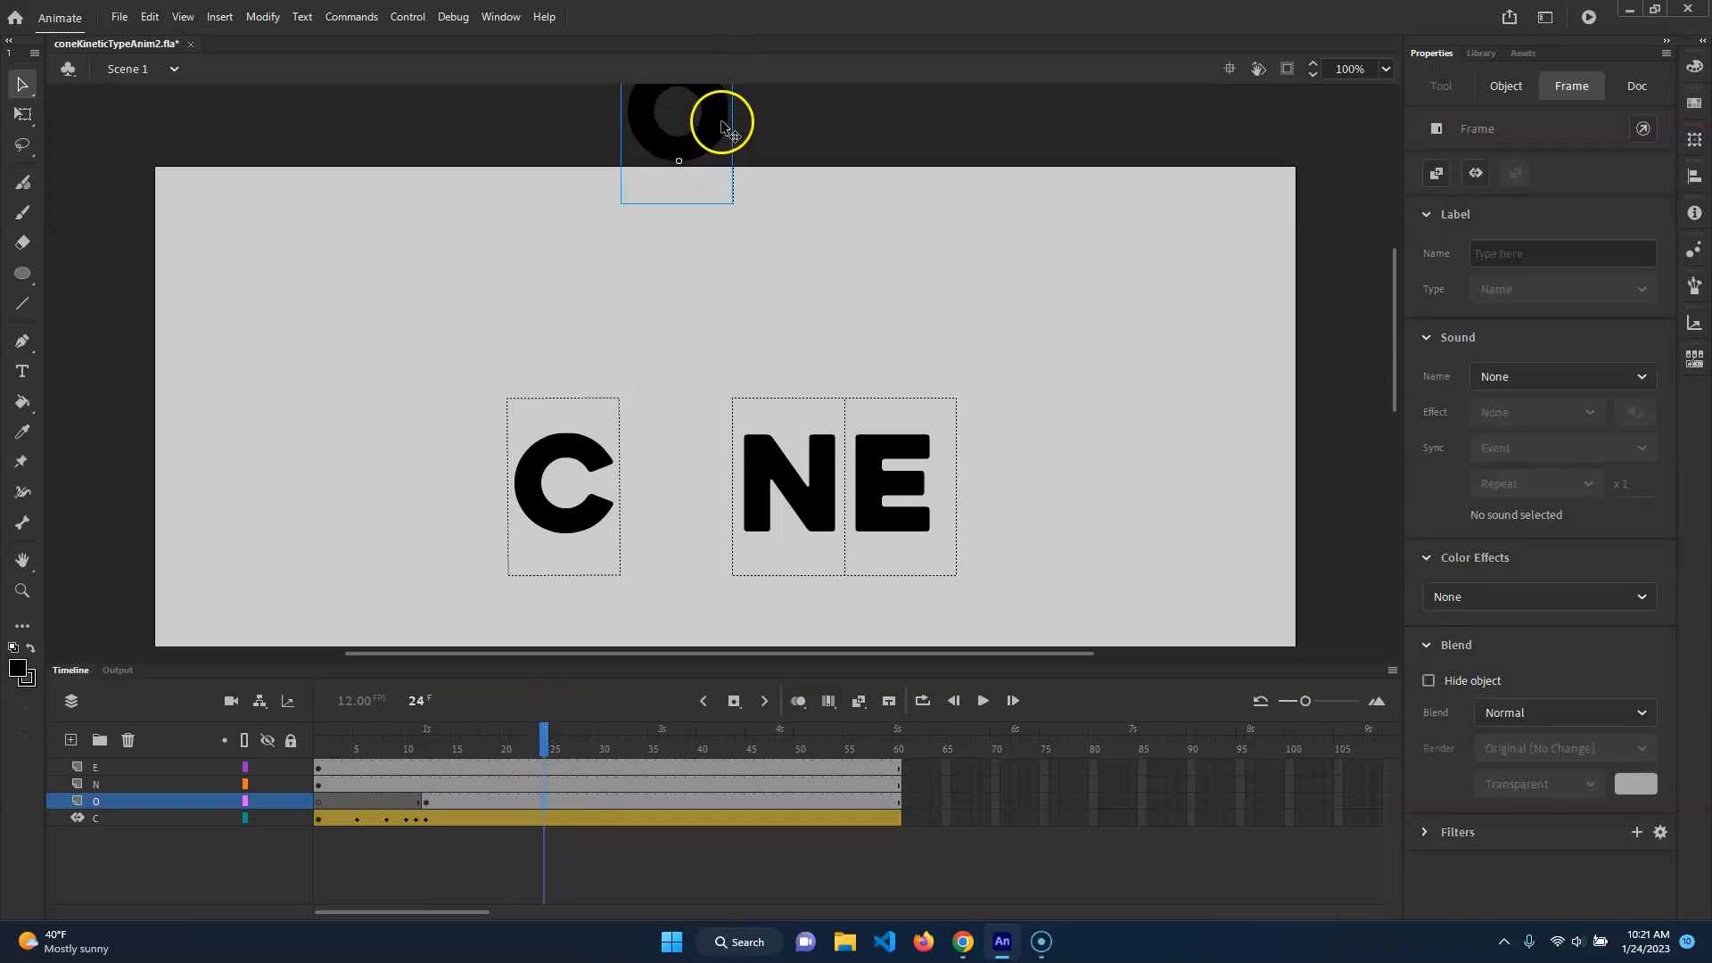
{"action": "left_click_drag", "start_coordinate": [704, 133], "coordinate": [686, 346]}
{"action": "mouse_move", "coordinate": [535, 731]}
{"action": "left_mouse_down"}
{"action": "mouse_move", "coordinate": [485, 724]}
{"action": "mouse_move", "coordinate": [554, 729]}
{"action": "left_mouse_up"}
{"action": "left_click", "coordinate": [622, 805]}
{"action": "key", "text": "ctrl+z"}
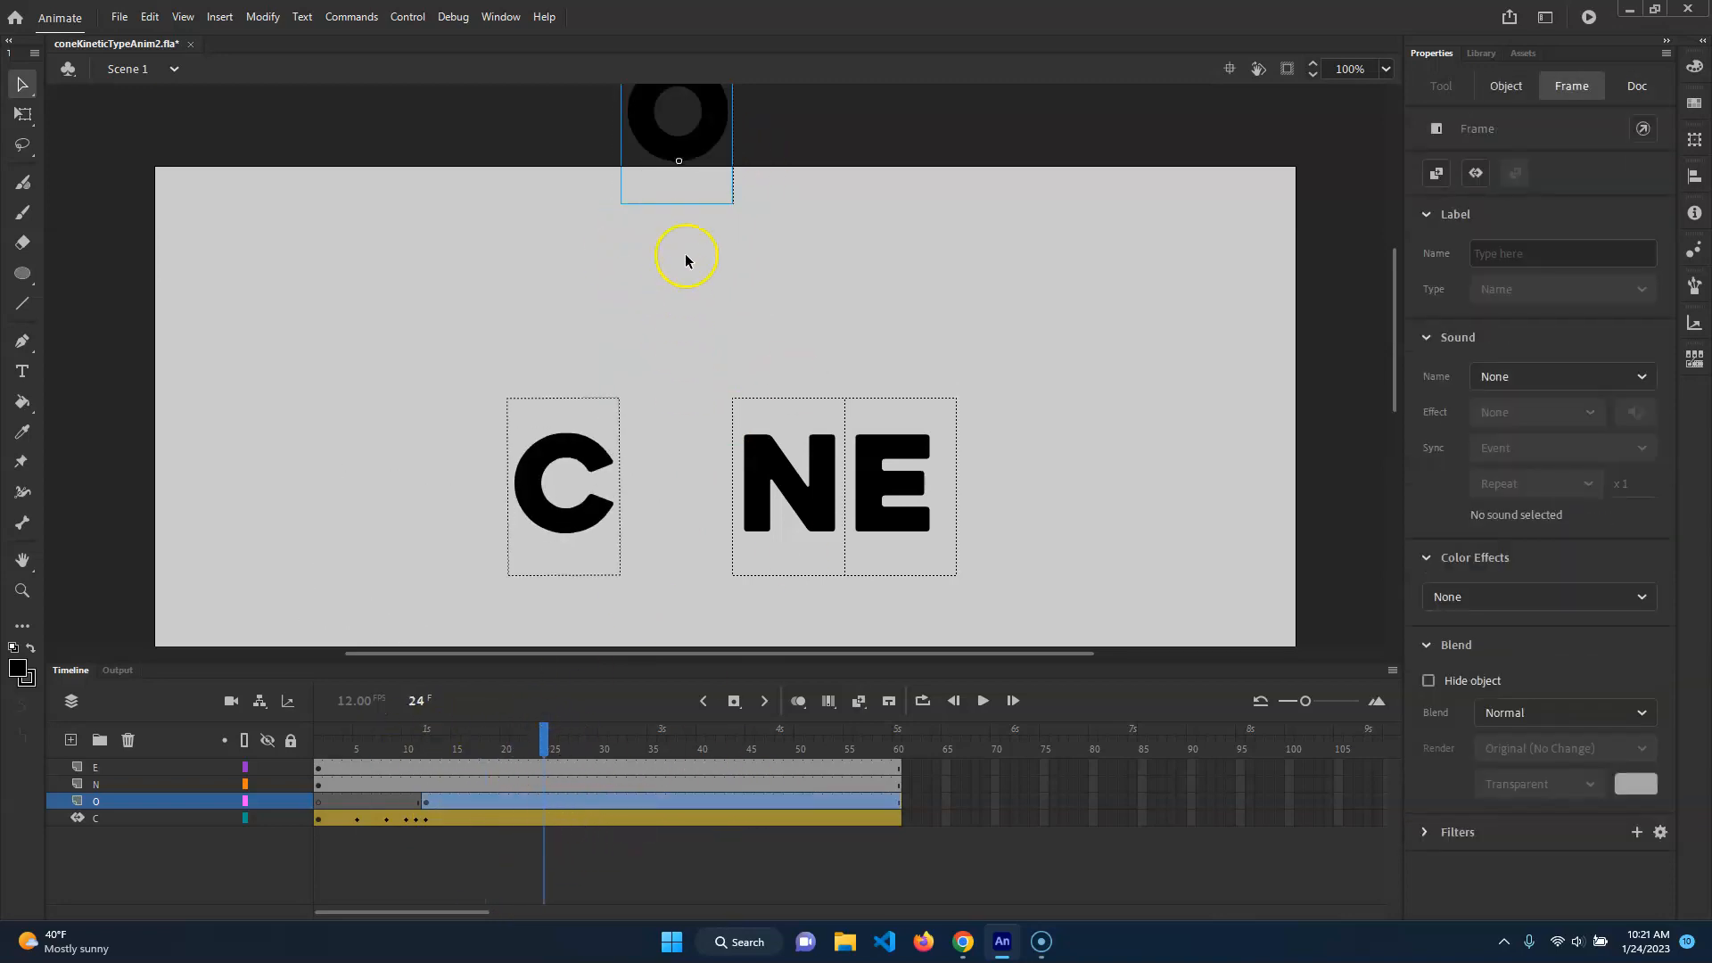
{"action": "key", "text": "F6"}
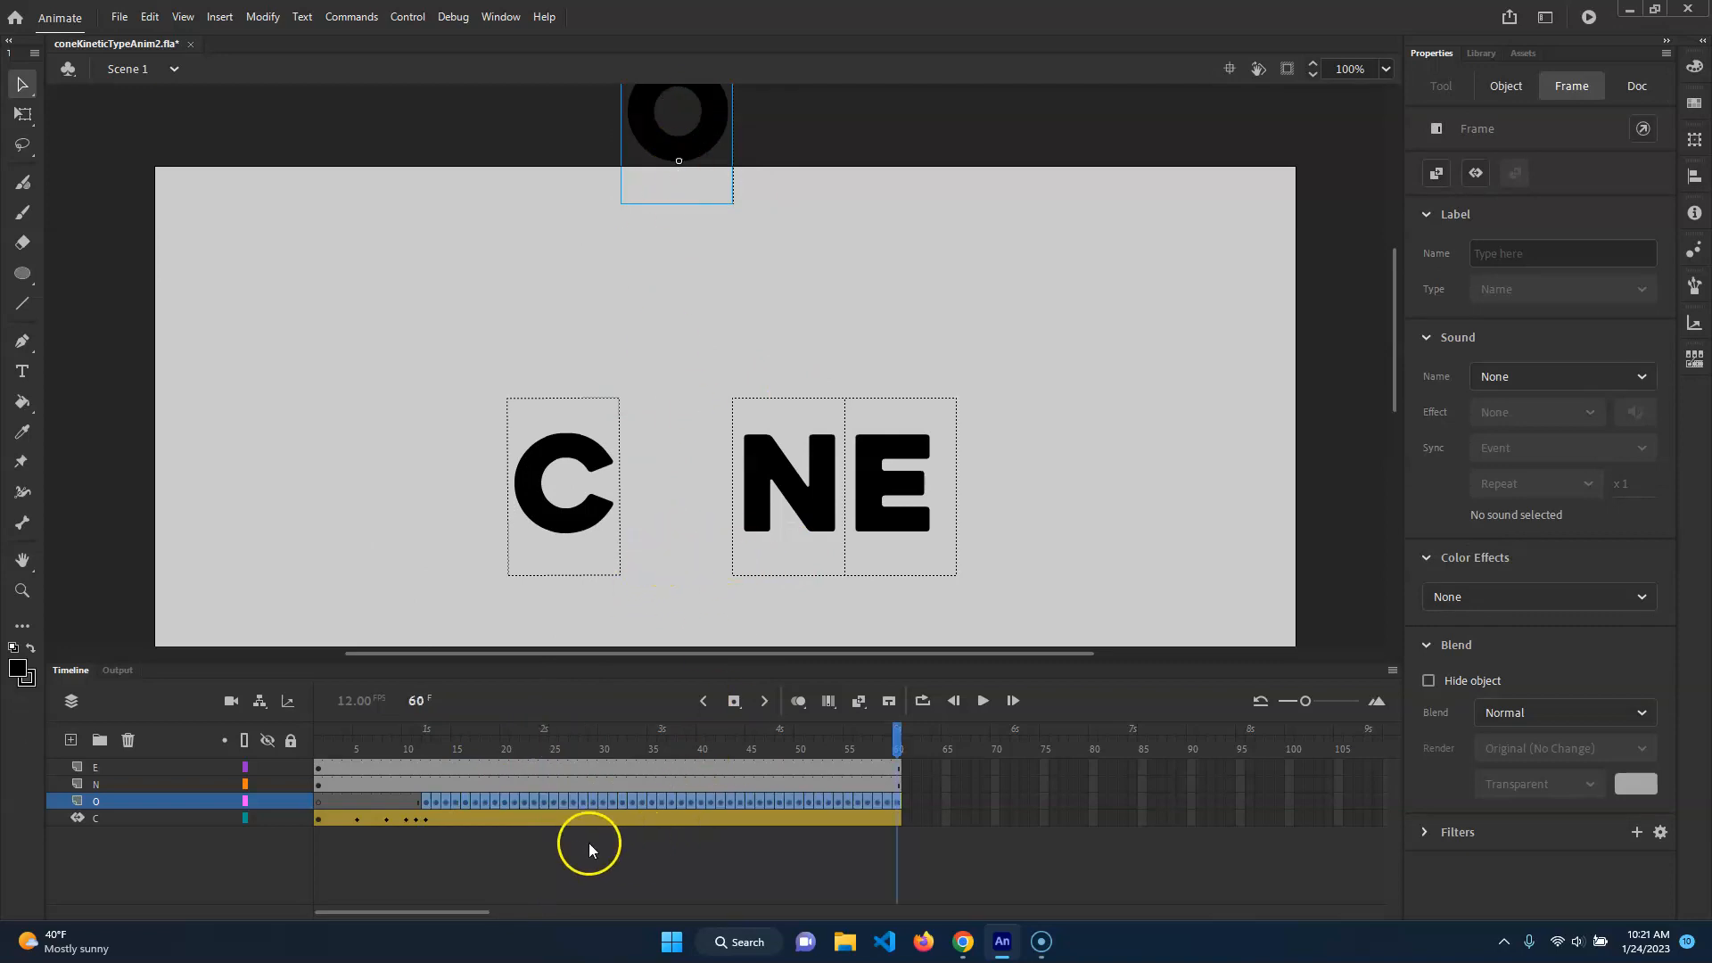
{"action": "key", "text": "ctrl+z"}
- Insert a keyframe at frame 24 on the O layer and move the O straight down into the word, to about Y 261
{"action": "left_click", "coordinate": [558, 804]}
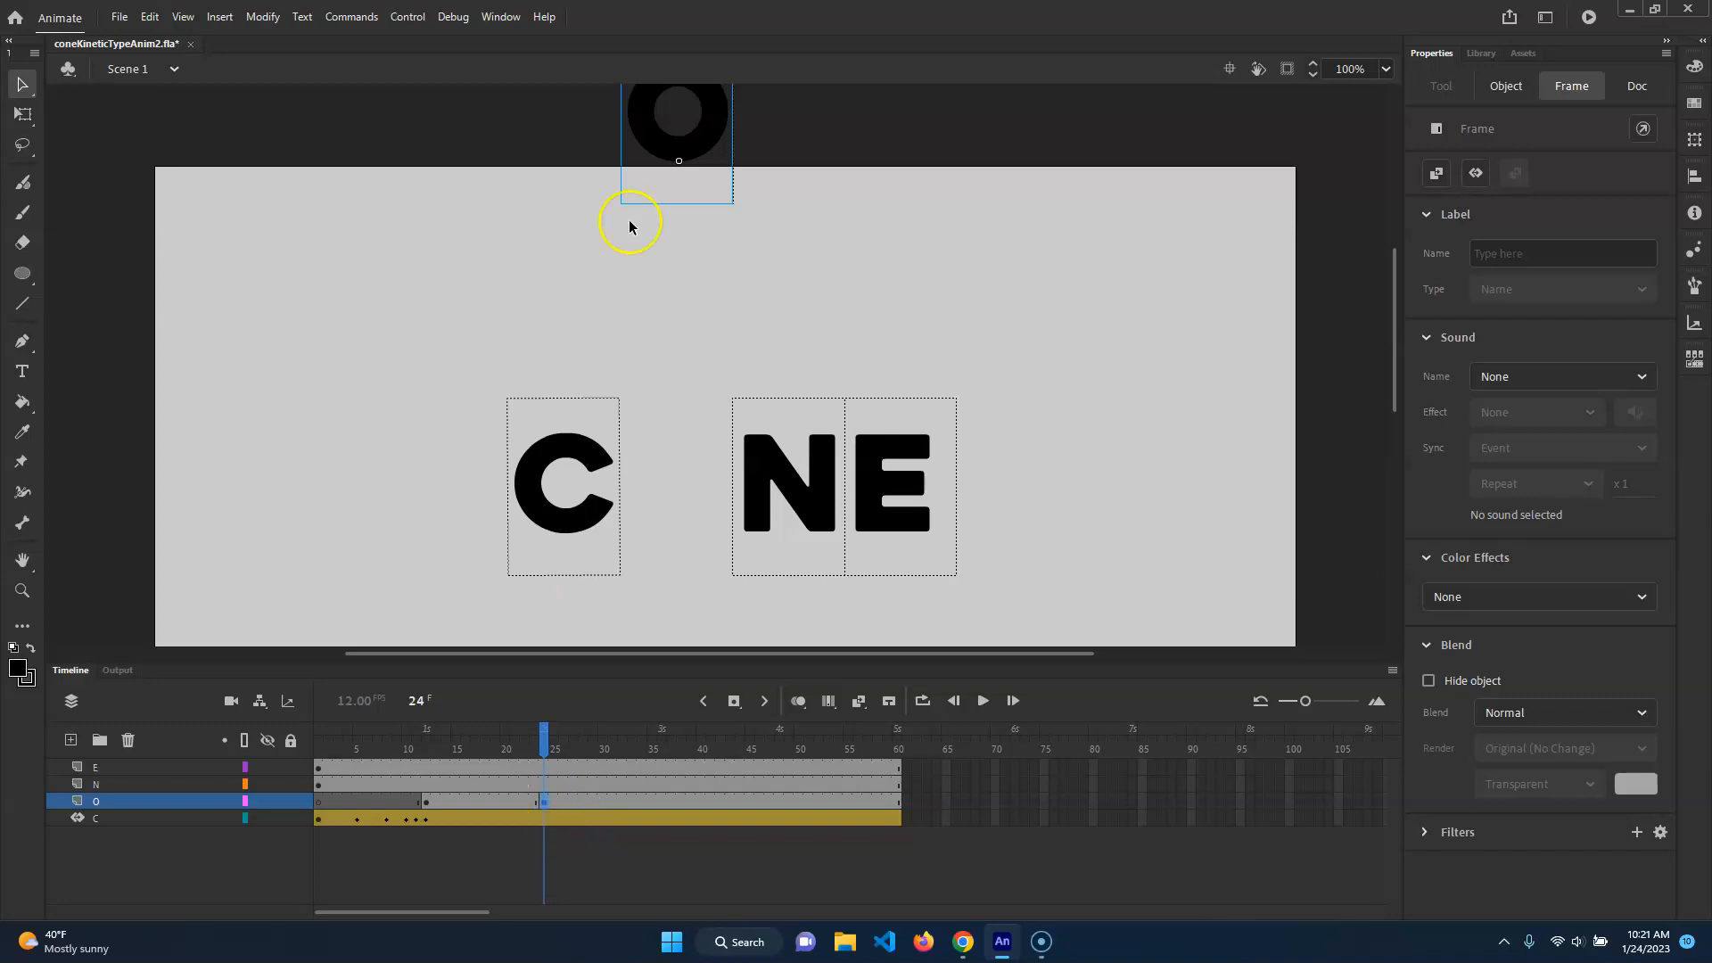
{"action": "left_click_drag", "start_coordinate": [713, 135], "coordinate": [706, 505]}
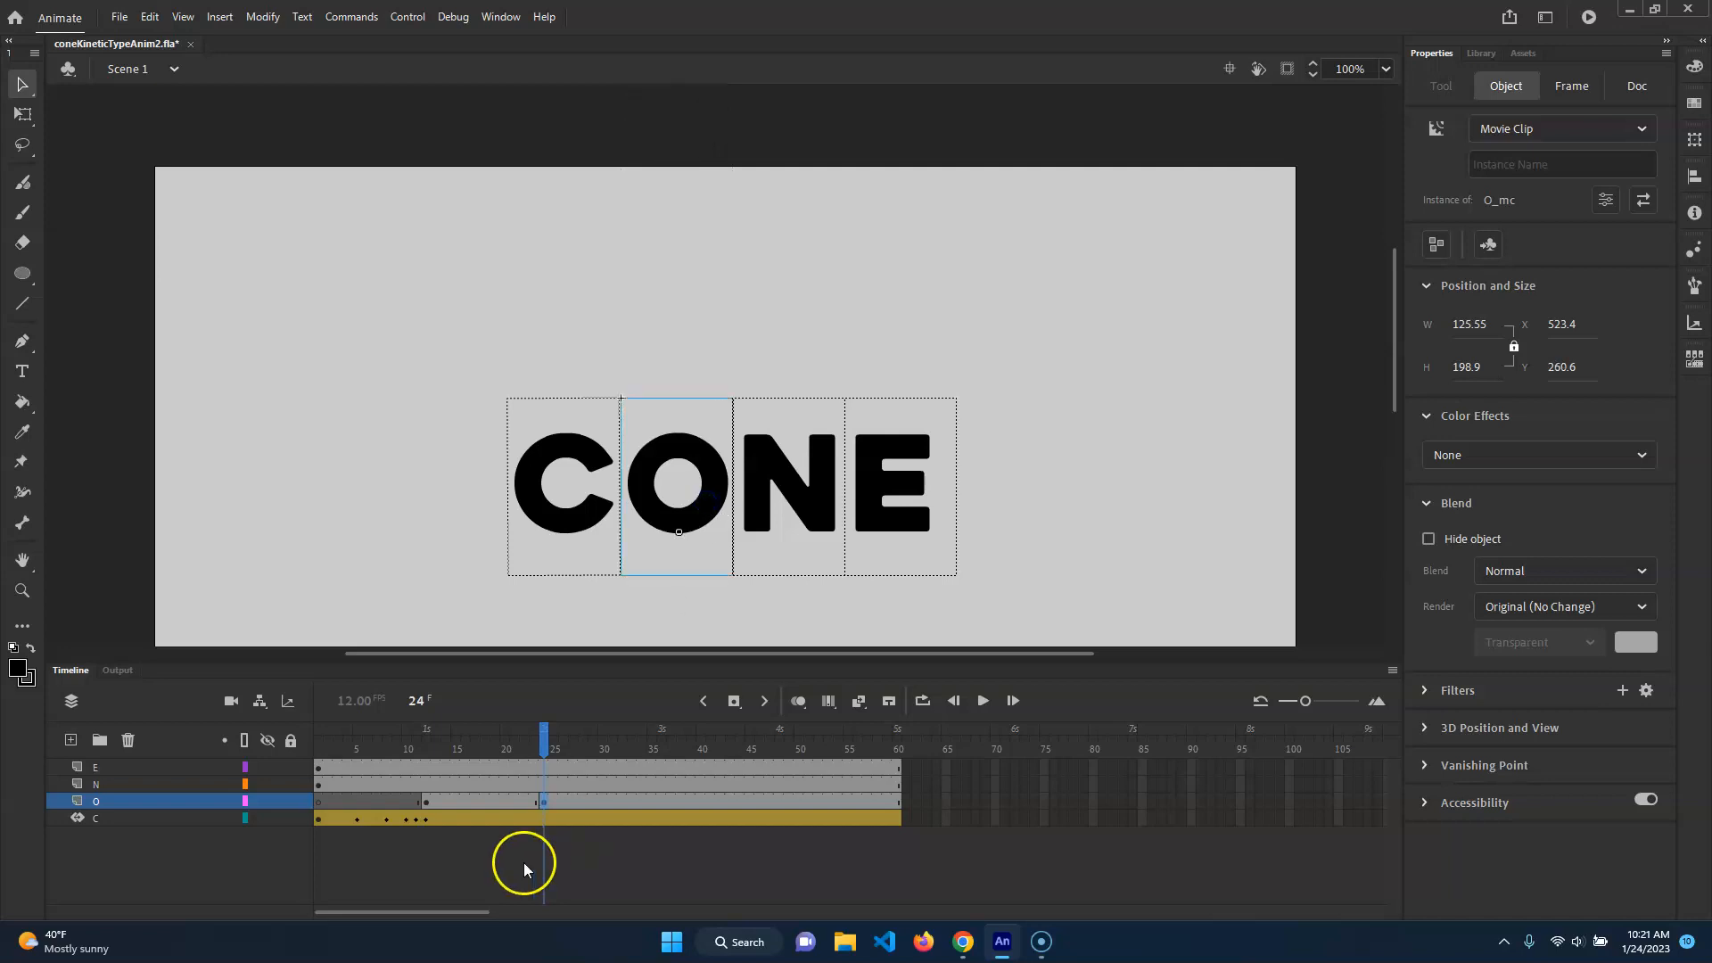
{"action": "mouse_move", "coordinate": [539, 731]}
{"action": "left_mouse_down"}
{"action": "mouse_move", "coordinate": [429, 731]}
{"action": "mouse_move", "coordinate": [543, 731]}
{"action": "mouse_move", "coordinate": [466, 746]}
{"action": "mouse_move", "coordinate": [527, 733]}
{"action": "mouse_move", "coordinate": [516, 749]}
{"action": "left_mouse_up"}
- Create a classic tween on the O layer between frames 12 and 24 and check the O's drop
{"action": "left_click", "coordinate": [474, 828]}
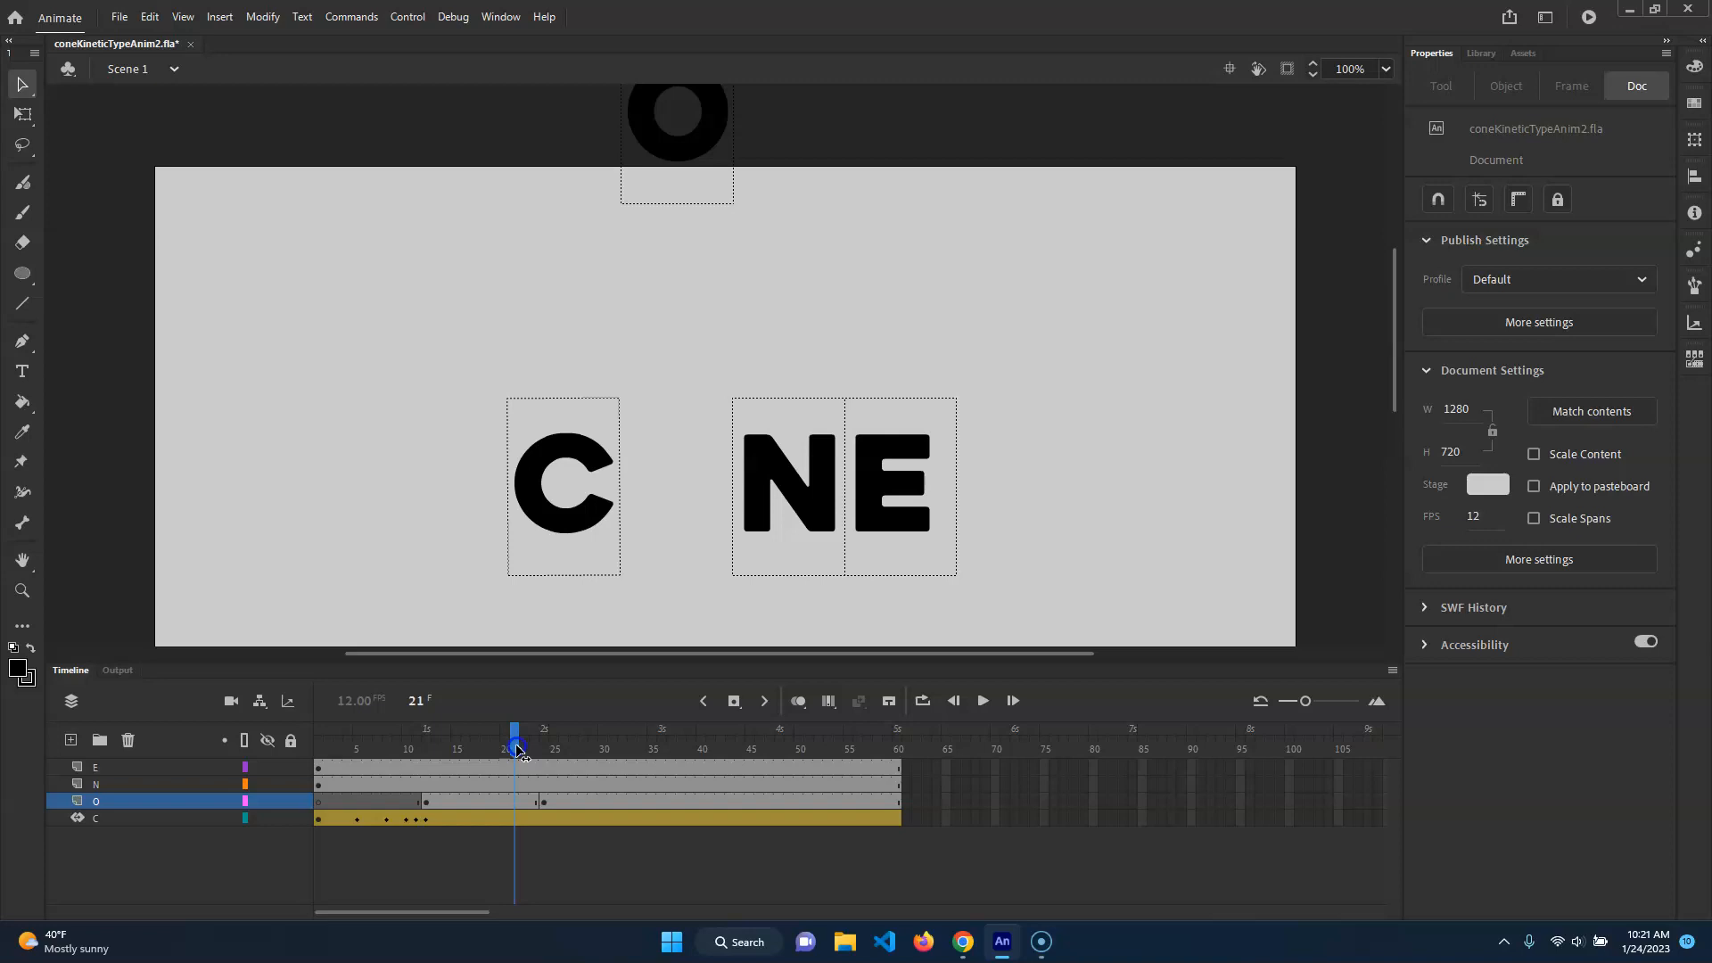
{"action": "right_click", "coordinate": [493, 801]}
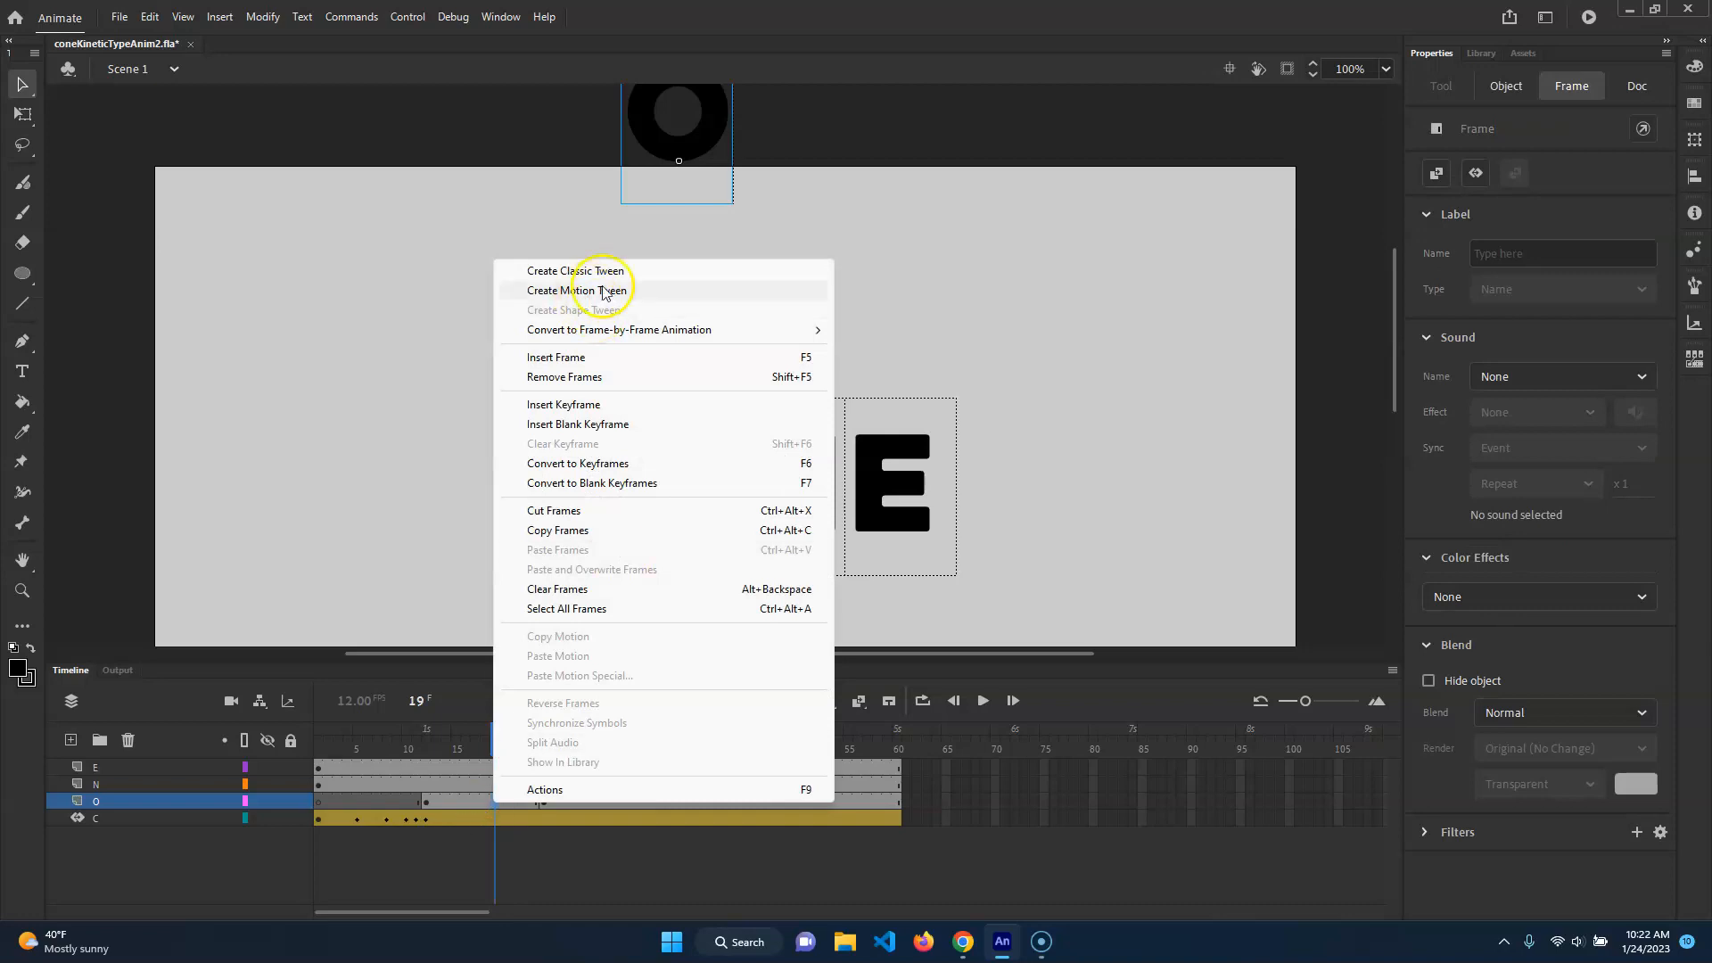
{"action": "left_click", "coordinate": [614, 271]}
{"action": "left_click_drag", "start_coordinate": [474, 740], "coordinate": [499, 771]}
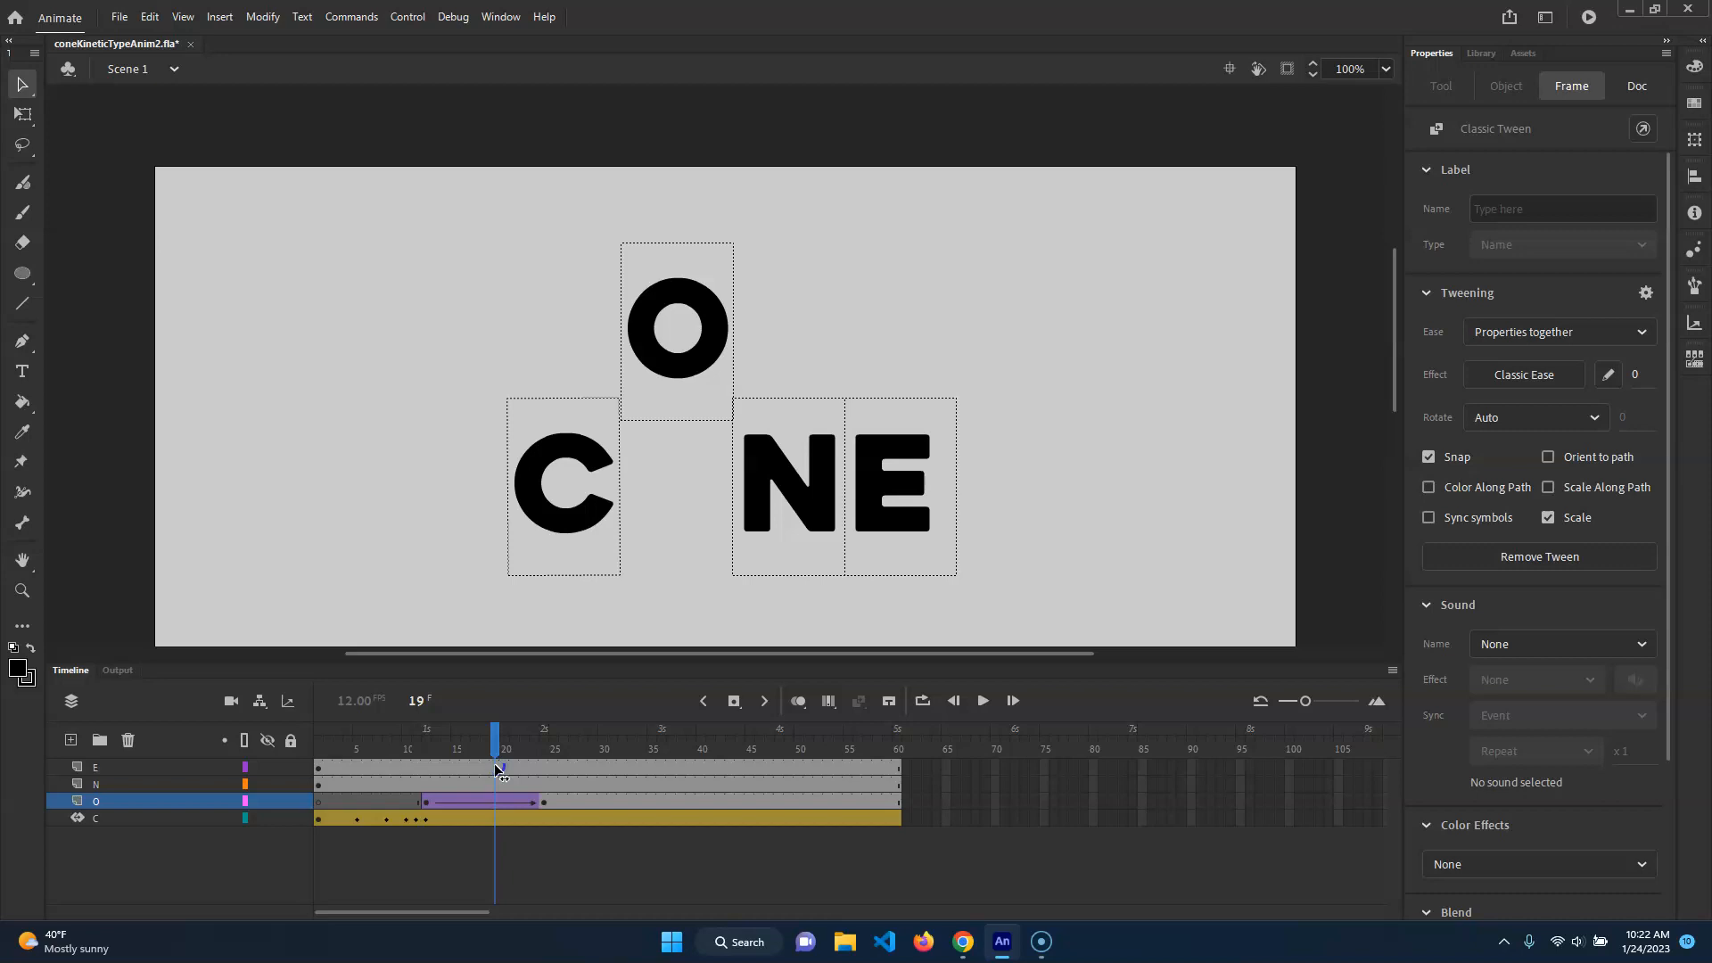
- At frame 19 of the O layer, move the O down into its place between C and N
{"action": "left_click", "coordinate": [500, 800]}
{"action": "left_click_drag", "start_coordinate": [714, 317], "coordinate": [710, 482]}
{"action": "left_click_drag", "start_coordinate": [483, 735], "coordinate": [498, 769]}
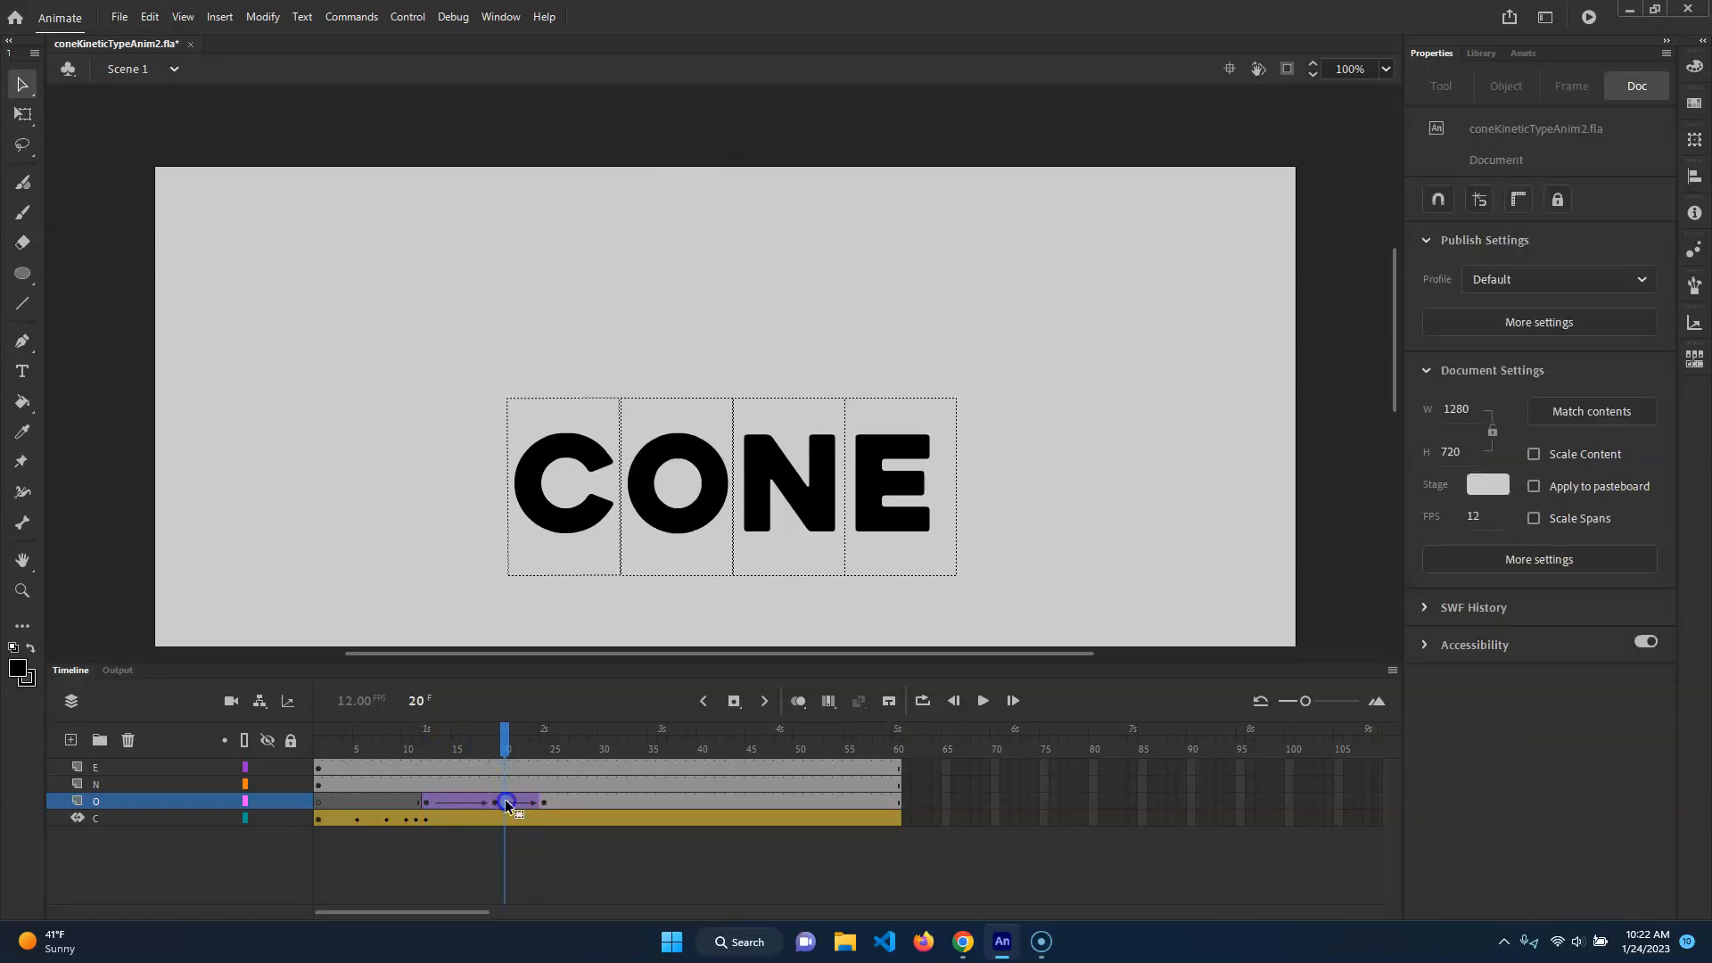
- At a new keyframe on frame 20 of the O layer, replace the O with the FlatO_mc symbol, placed at the baseline between C and N
{"action": "left_click", "coordinate": [504, 800]}
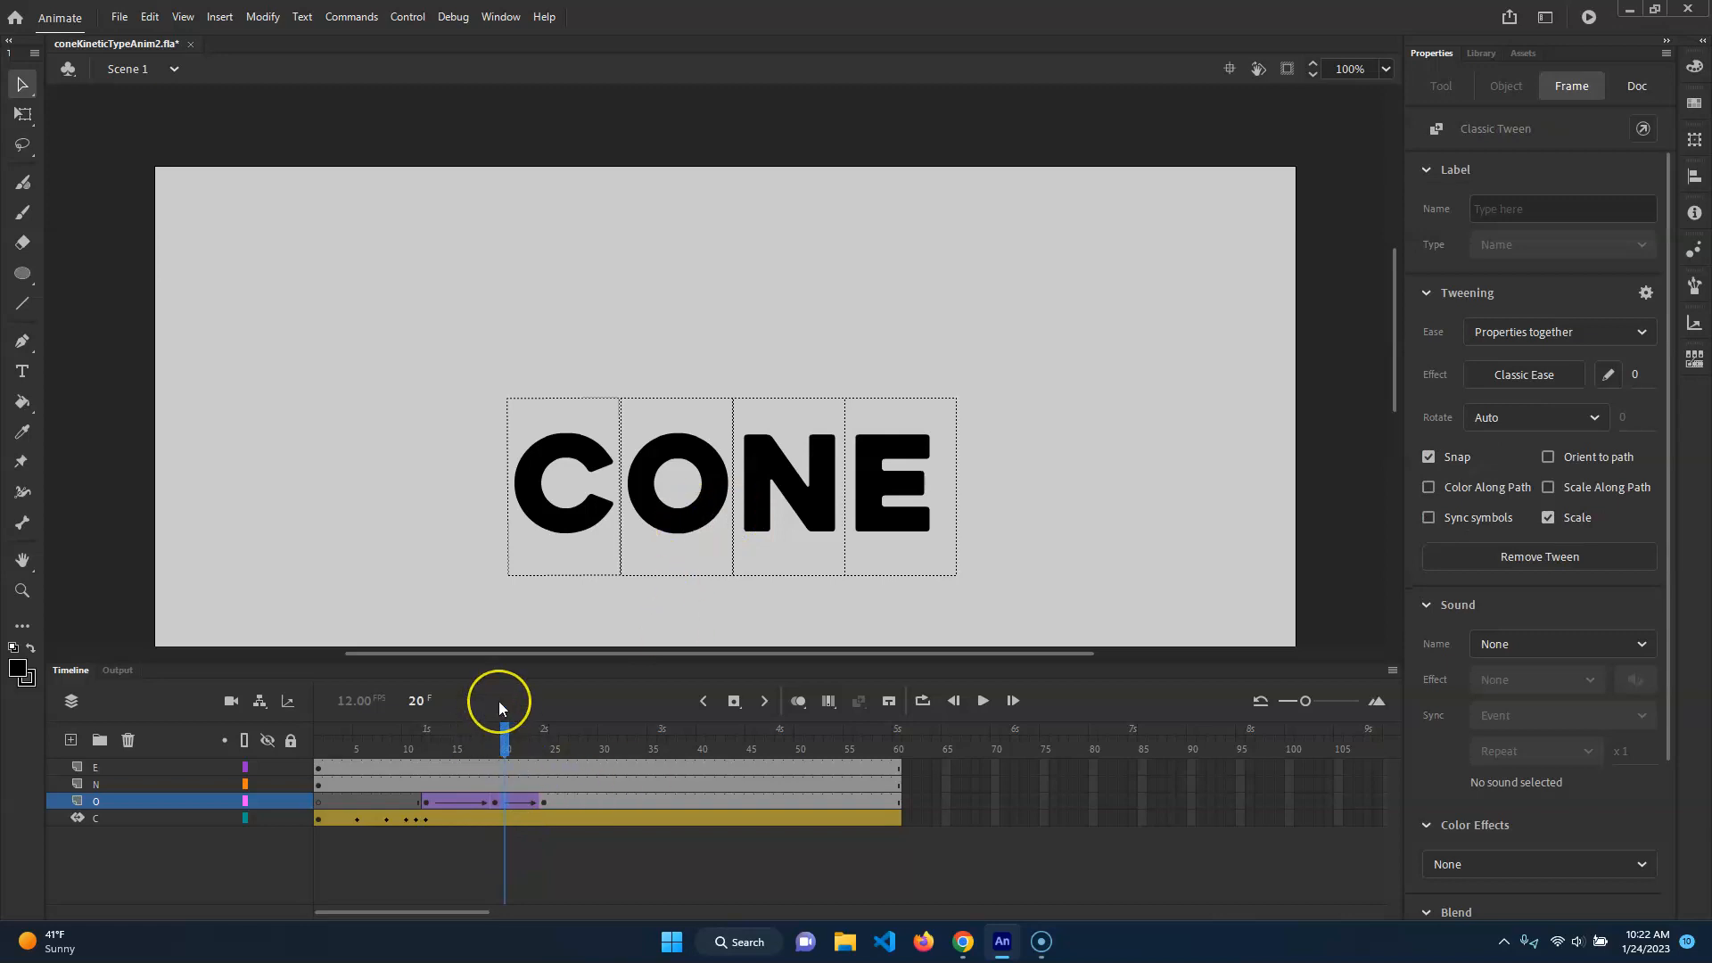
{"action": "left_click", "coordinate": [703, 500]}
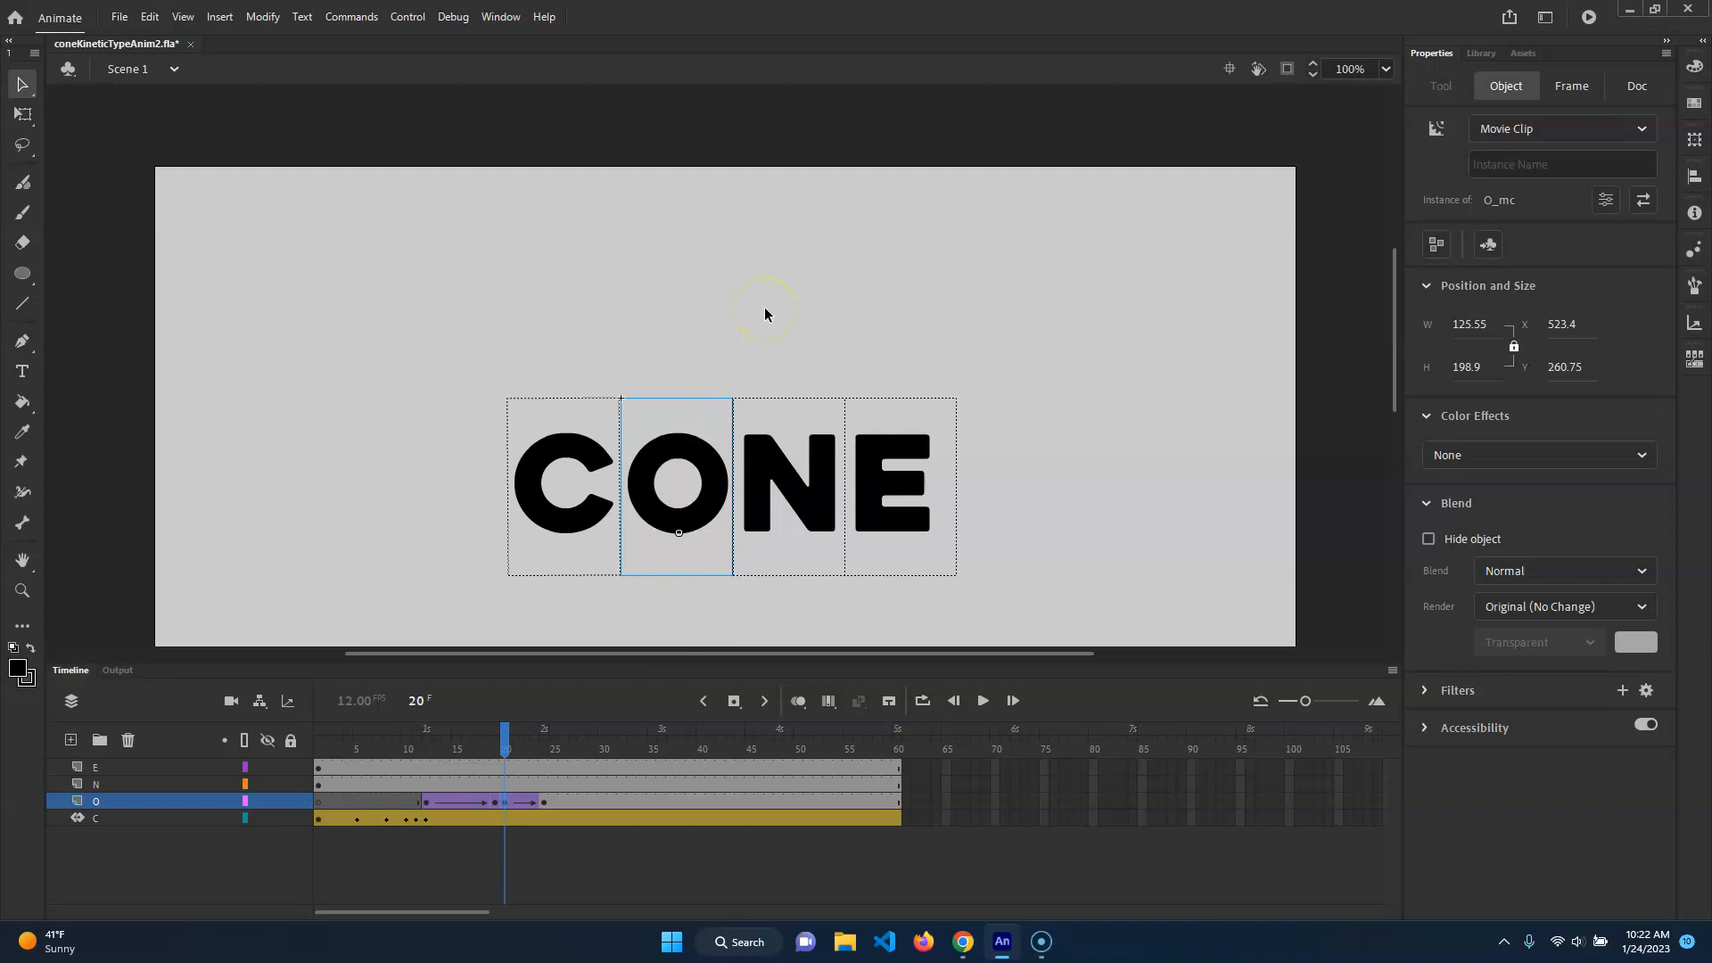
{"action": "key", "text": "Delete"}
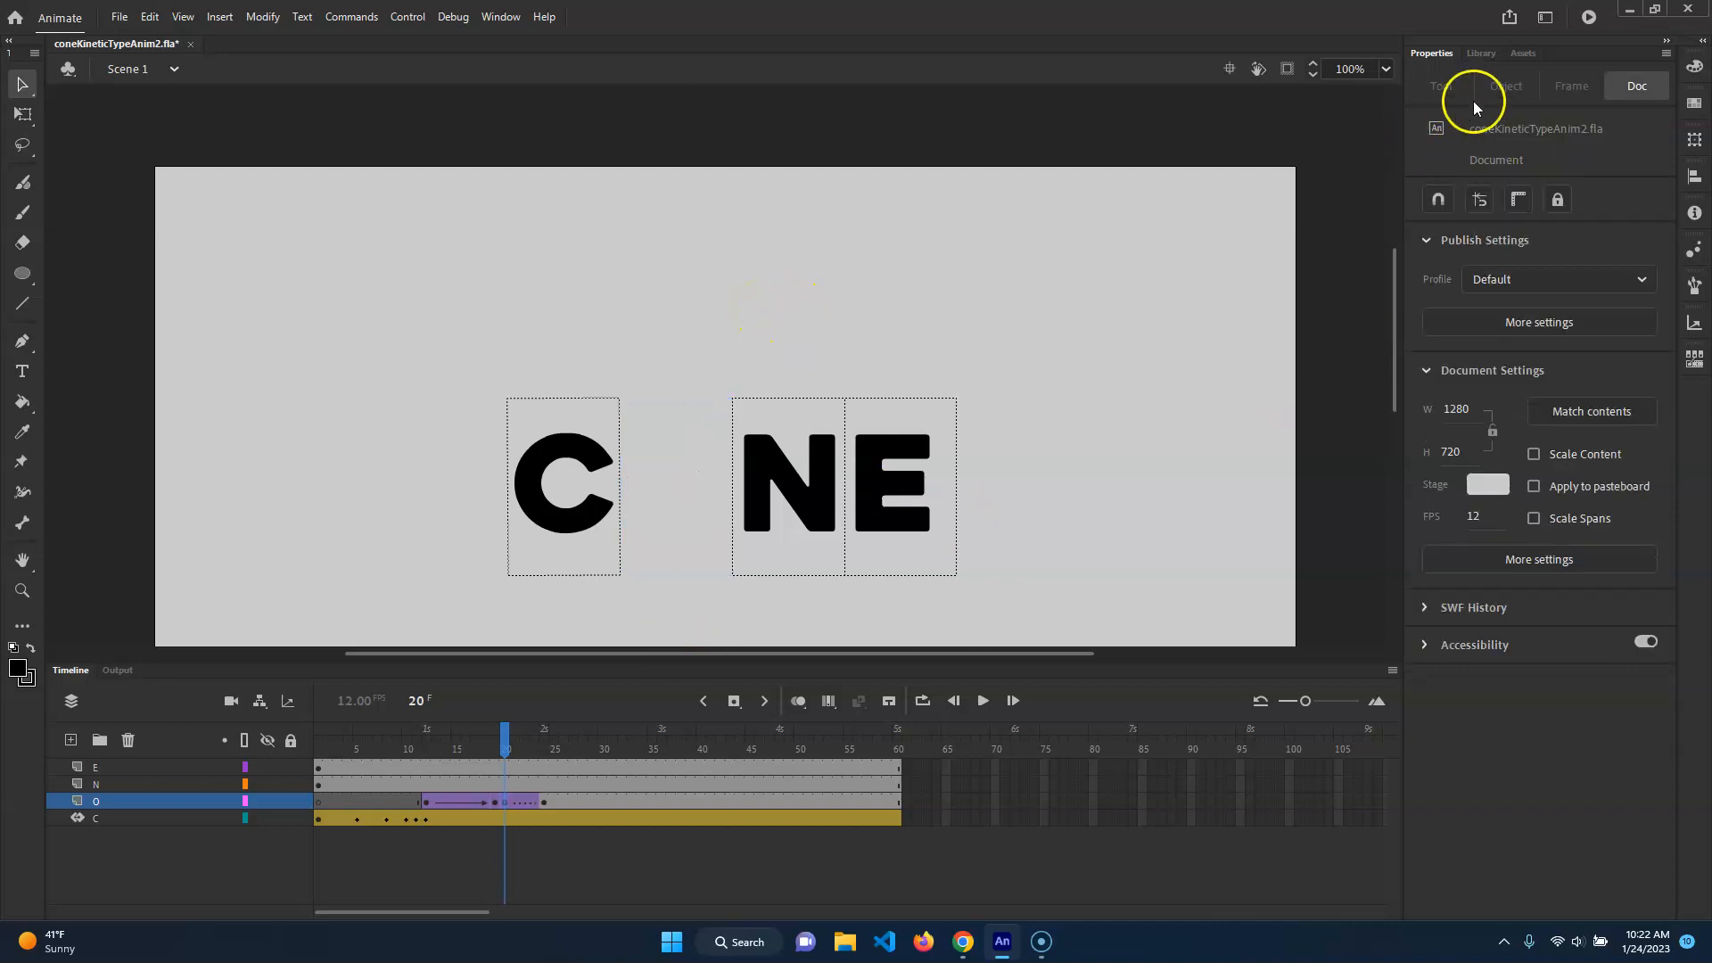
{"action": "left_click", "coordinate": [1483, 54]}
{"action": "left_click_drag", "start_coordinate": [1473, 277], "coordinate": [676, 522]}
{"action": "mouse_move", "coordinate": [505, 747]}
{"action": "left_mouse_down"}
{"action": "mouse_move", "coordinate": [553, 739]}
{"action": "mouse_move", "coordinate": [506, 732]}
{"action": "left_mouse_up"}
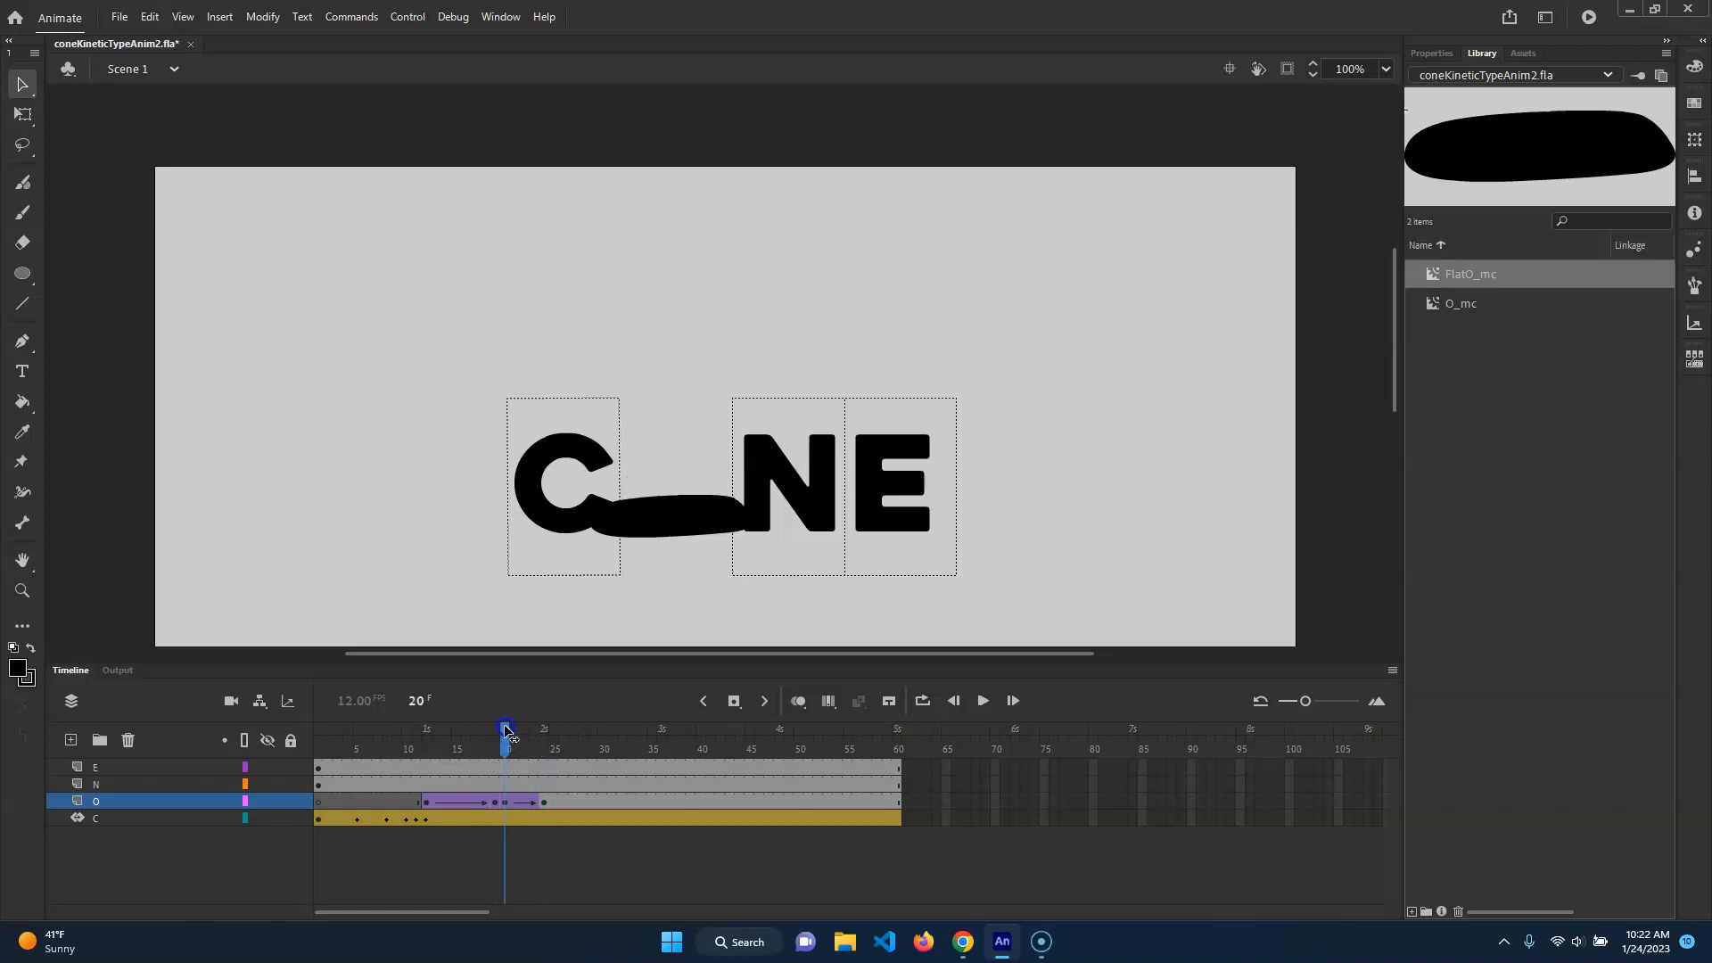
- At a frame 21 keyframe, move the flat O's transformation point to its bottom edge with Free Transform and raise the shape slightly onto the baseline
{"action": "left_click_drag", "start_coordinate": [510, 731], "coordinate": [514, 731]}
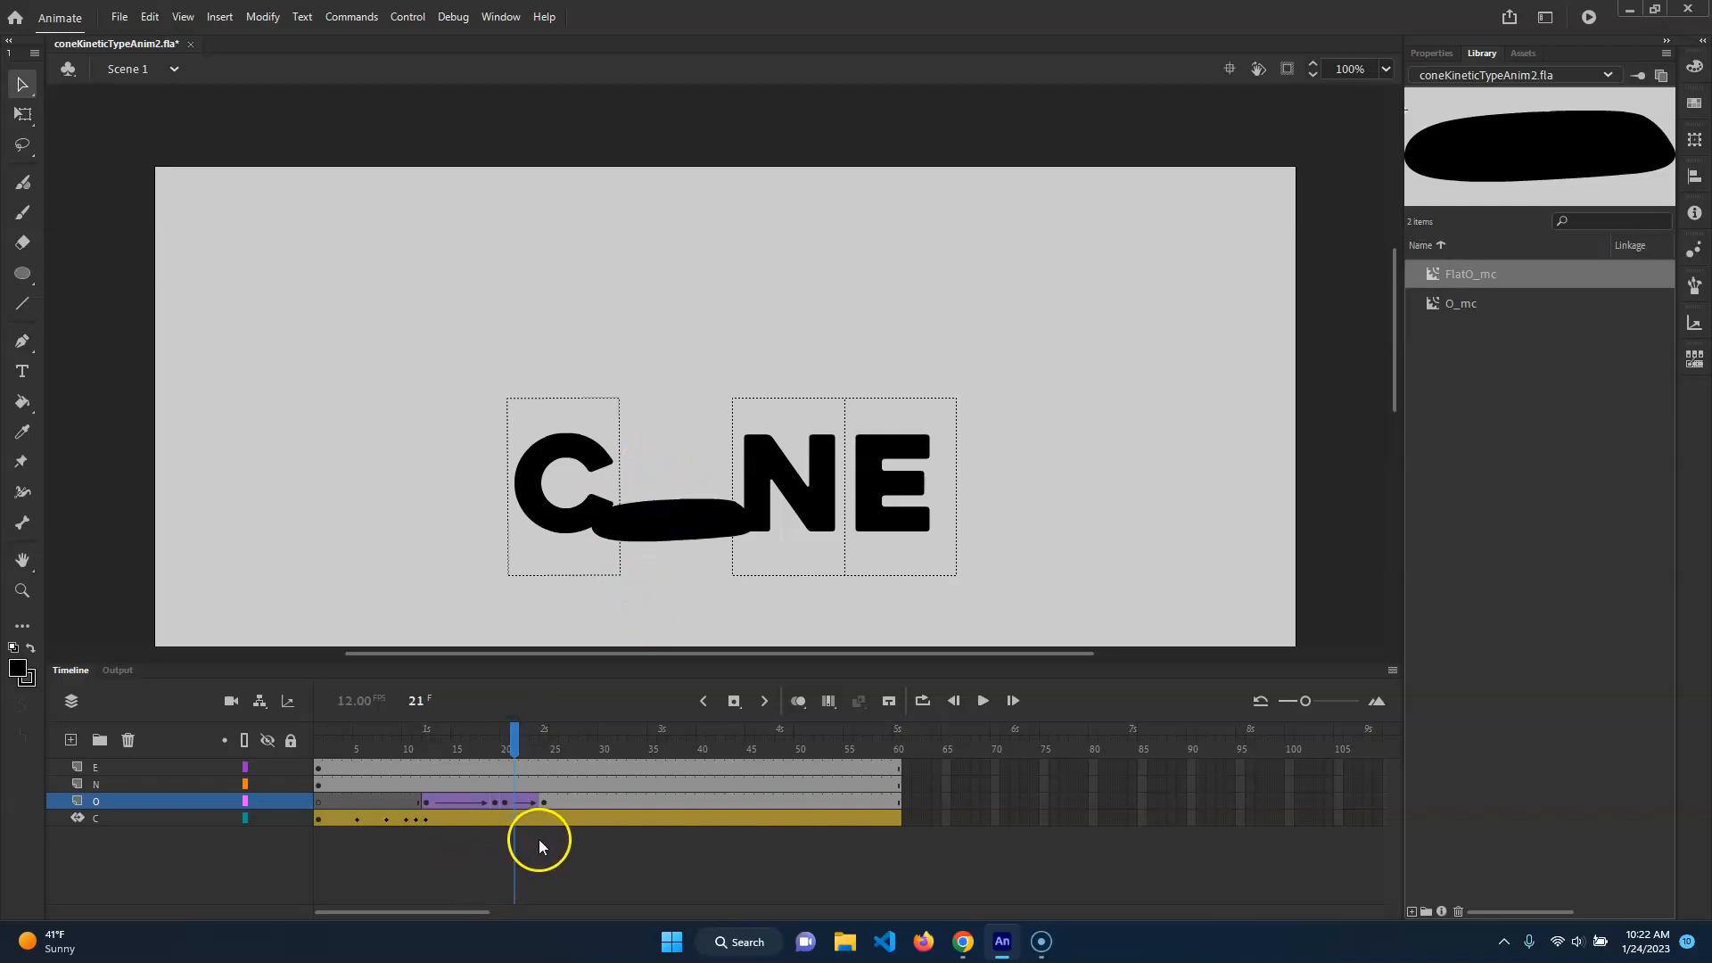
{"action": "left_click", "coordinate": [511, 745]}
{"action": "left_click", "coordinate": [525, 747]}
{"action": "left_click", "coordinate": [515, 750]}
{"action": "left_click", "coordinate": [693, 527]}
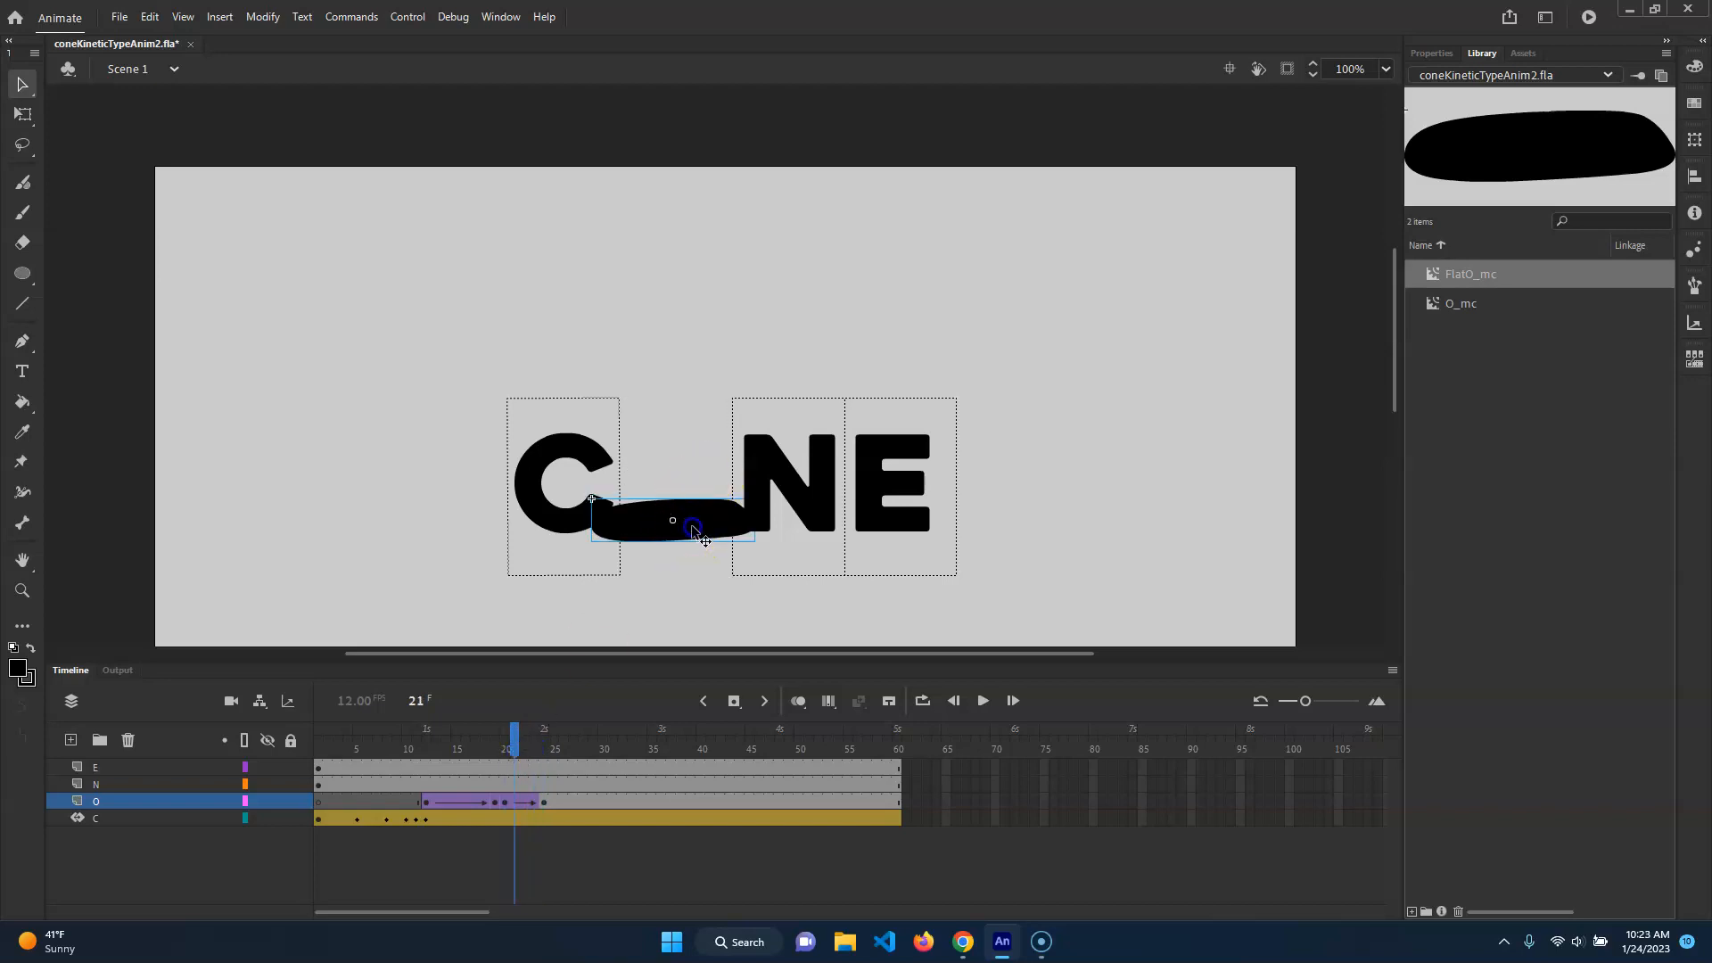
{"action": "key", "text": "q"}
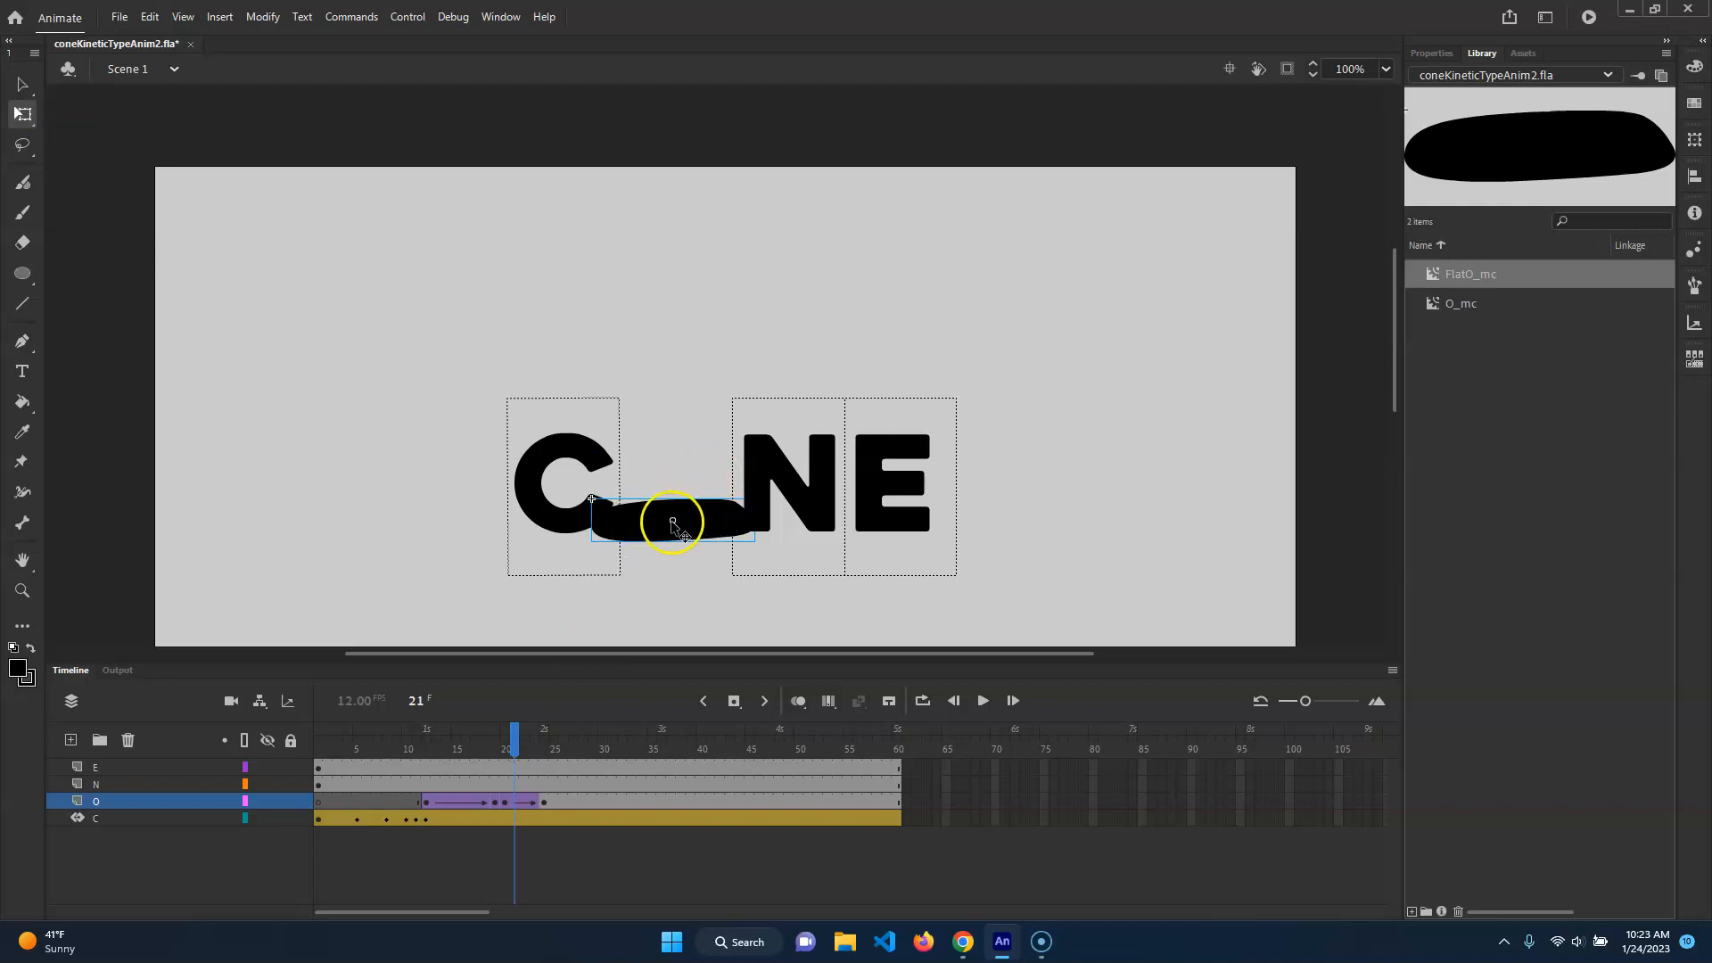
{"action": "left_click_drag", "start_coordinate": [675, 523], "coordinate": [671, 520]}
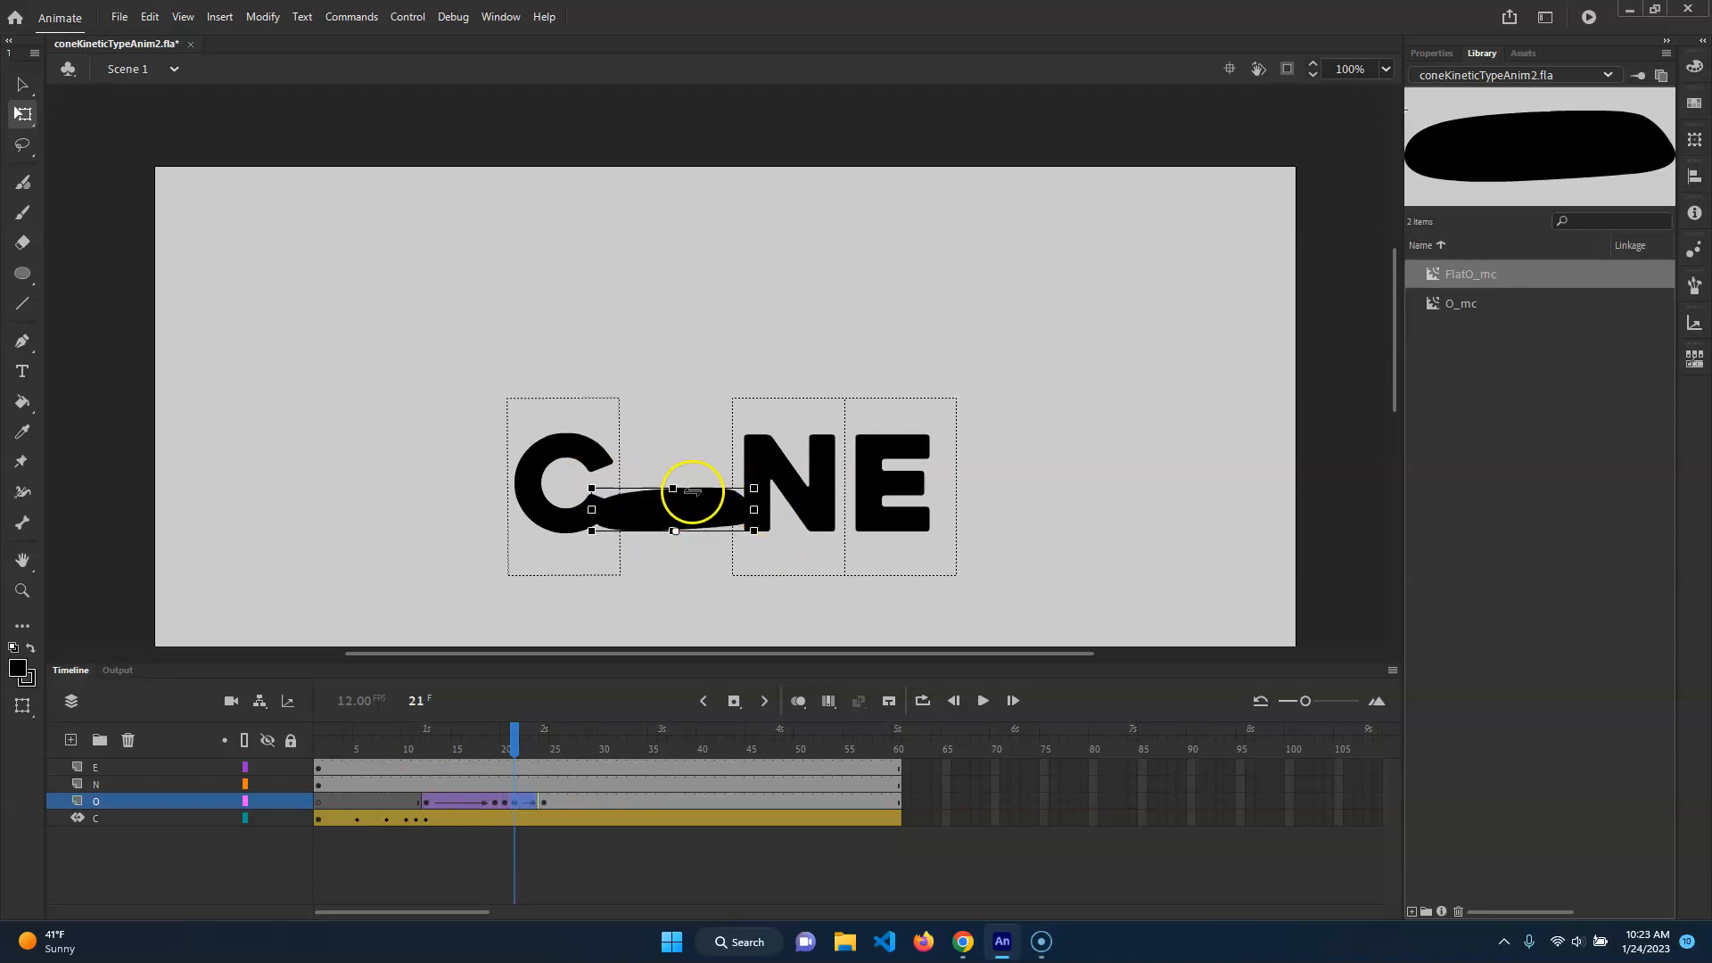
- At frame 20, set the flat O's transformation point at its bottom edge and scale the shape narrower and taller to fit between C and N
{"action": "left_click_drag", "start_coordinate": [521, 731], "coordinate": [505, 735]}
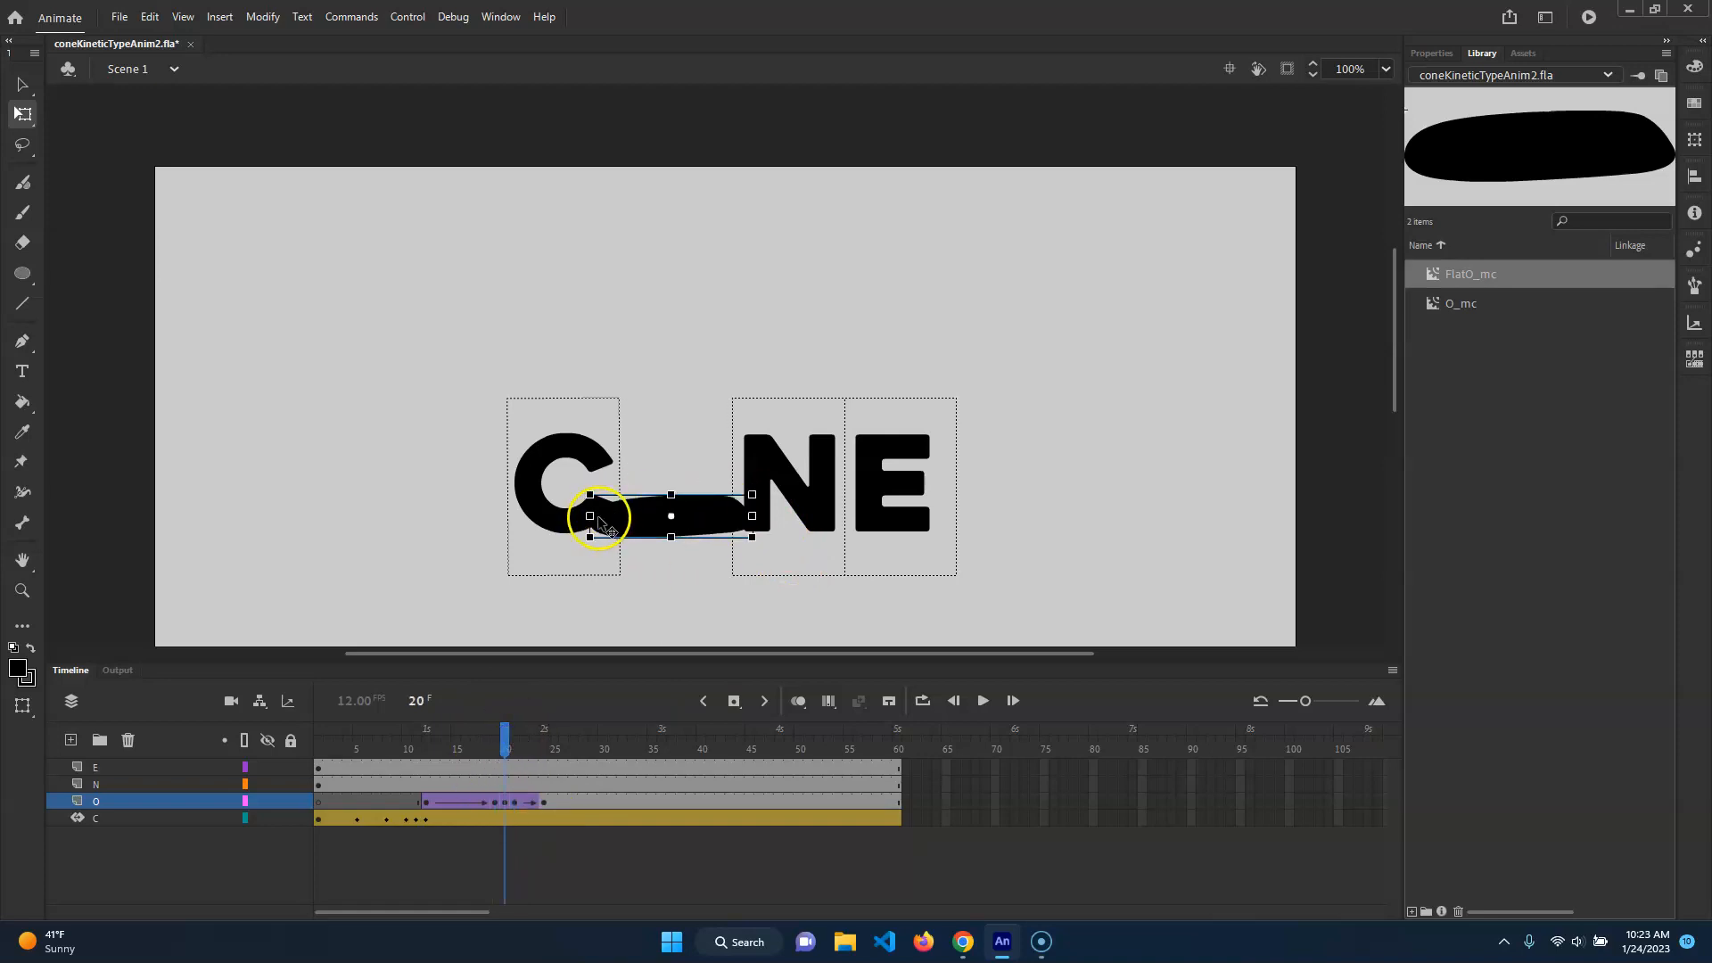
{"action": "left_click_drag", "start_coordinate": [590, 516], "coordinate": [669, 479]}
{"action": "left_click_drag", "start_coordinate": [670, 552], "coordinate": [669, 474]}
{"action": "left_click_drag", "start_coordinate": [505, 727], "coordinate": [508, 731]}
{"action": "left_click", "coordinate": [672, 496]}
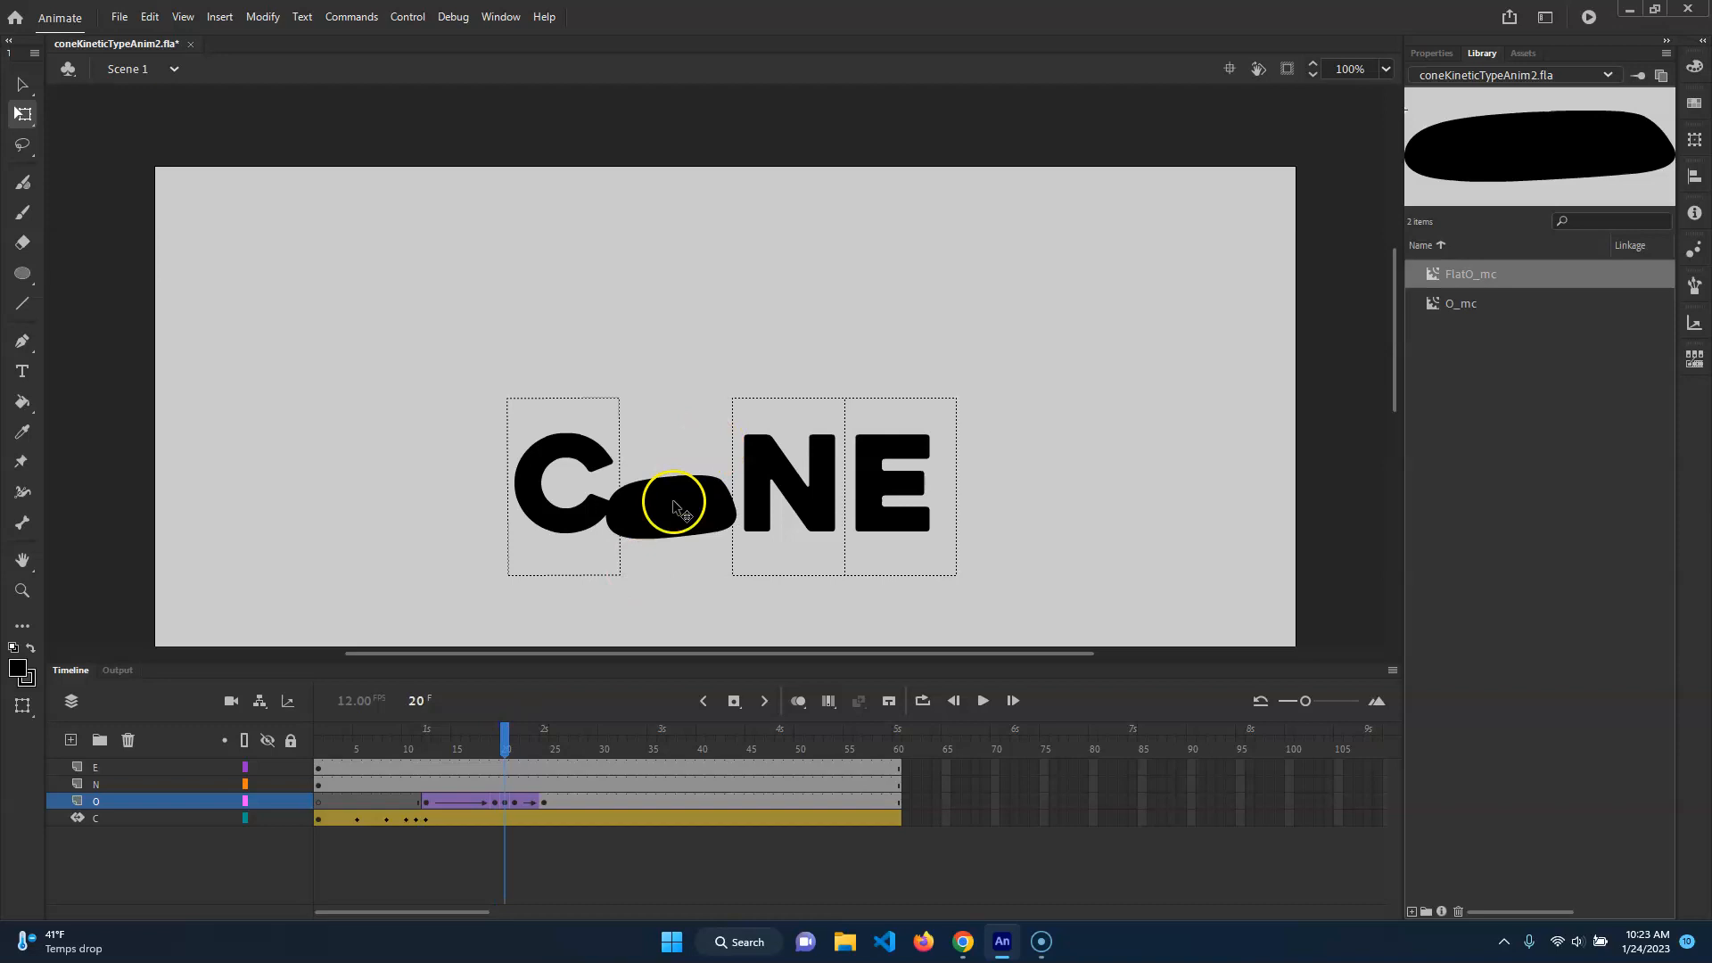
{"action": "left_click_drag", "start_coordinate": [606, 506], "coordinate": [610, 507]}
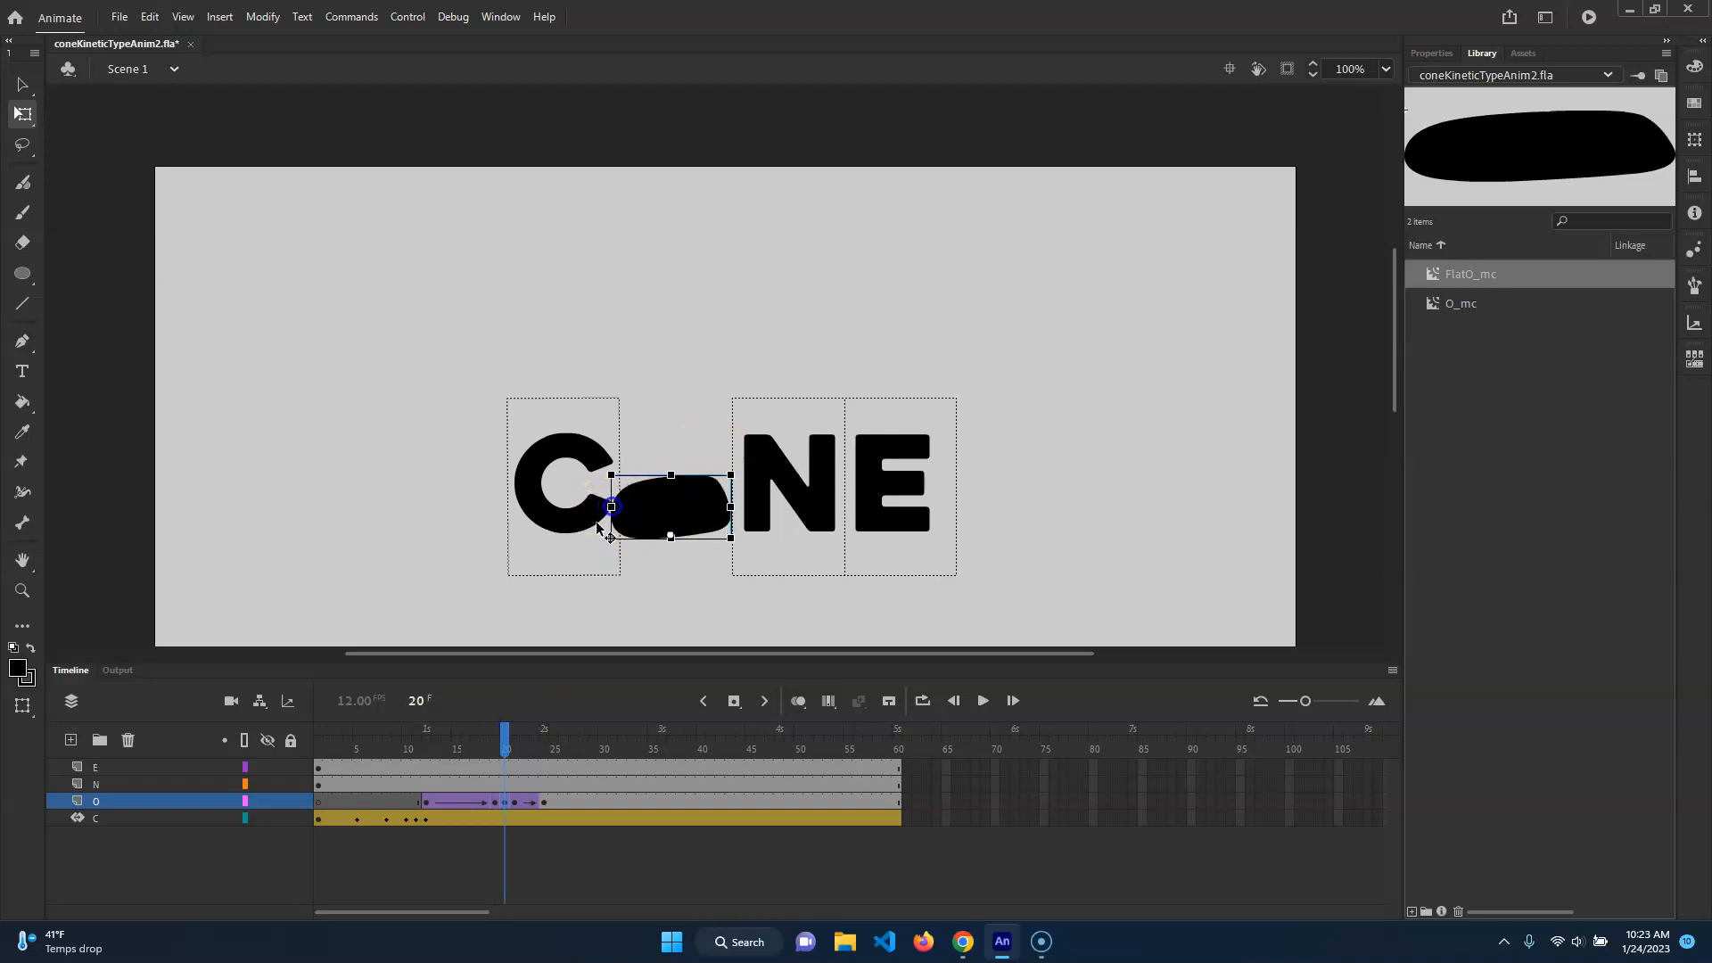
- At frame 21, nudge the flat O slightly down to line up with the baseline
{"action": "left_click_drag", "start_coordinate": [505, 740], "coordinate": [515, 733]}
{"action": "left_click", "coordinate": [696, 515]}
{"action": "left_click_drag", "start_coordinate": [696, 511], "coordinate": [695, 516]}
- Insert a keyframe at frame 22 on the O layer and scale the flat O taller and narrower to about the width of a normal O
{"action": "mouse_move", "coordinate": [514, 740]}
{"action": "left_mouse_down"}
{"action": "mouse_move", "coordinate": [493, 738]}
{"action": "mouse_move", "coordinate": [524, 745]}
{"action": "left_mouse_up"}
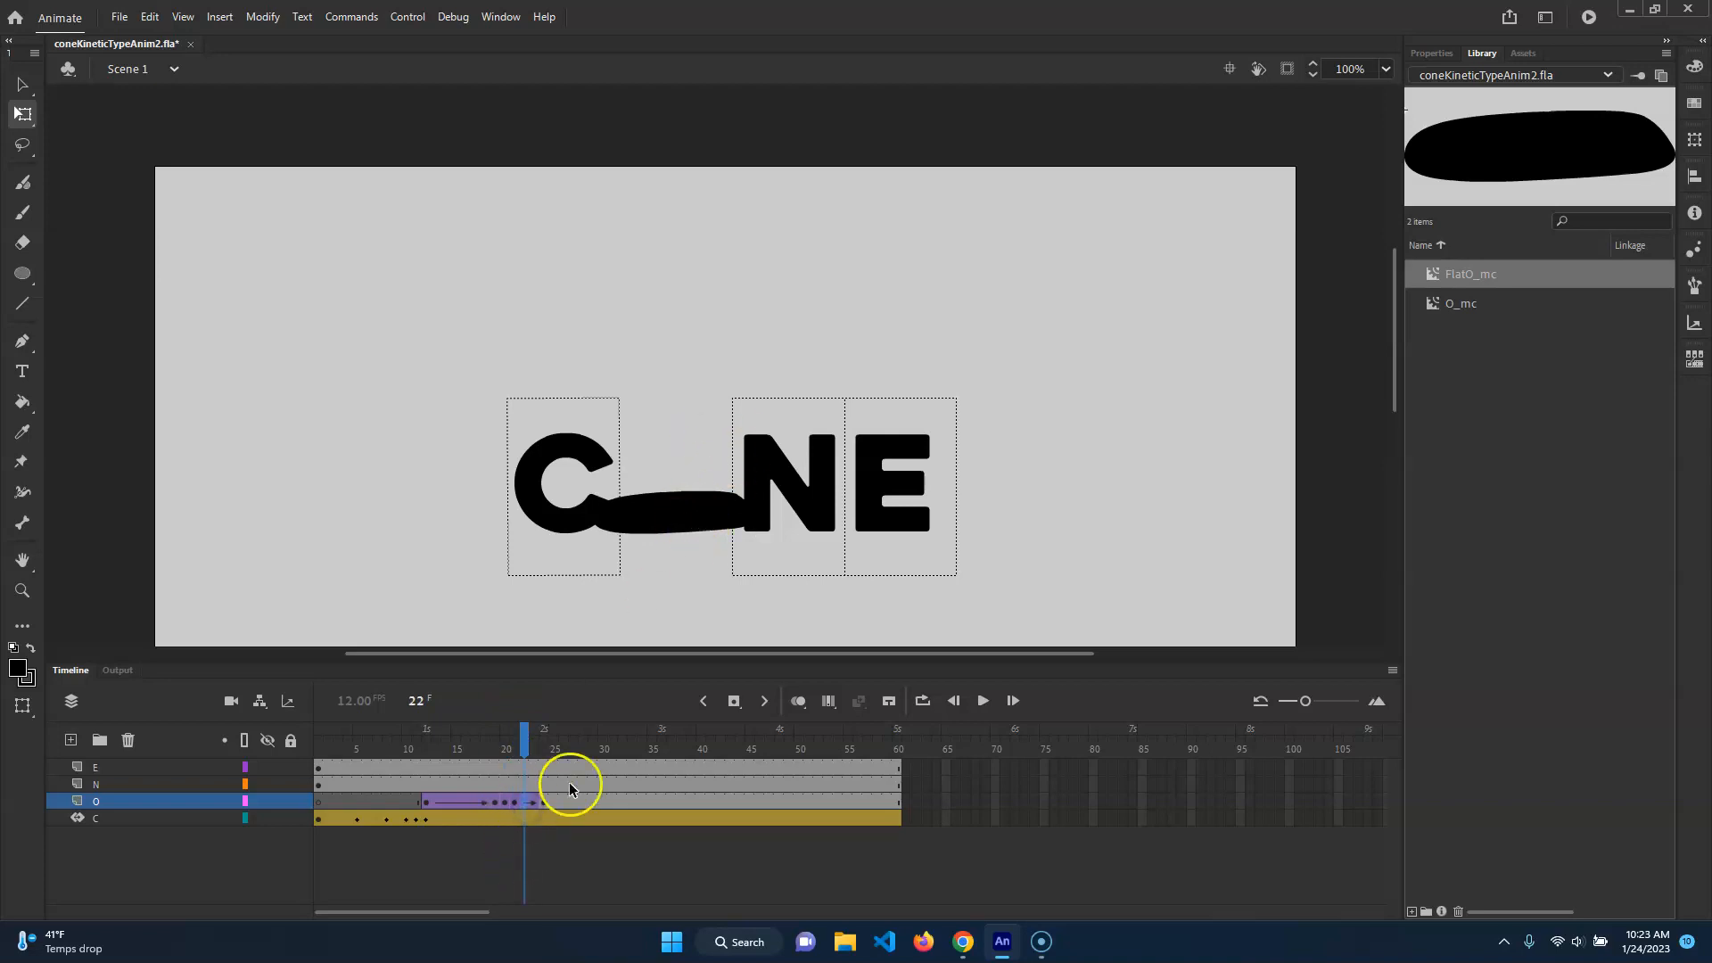
{"action": "key", "text": "F6"}
{"action": "left_click_drag", "start_coordinate": [673, 491], "coordinate": [674, 452]}
{"action": "left_click_drag", "start_coordinate": [592, 491], "coordinate": [631, 488]}
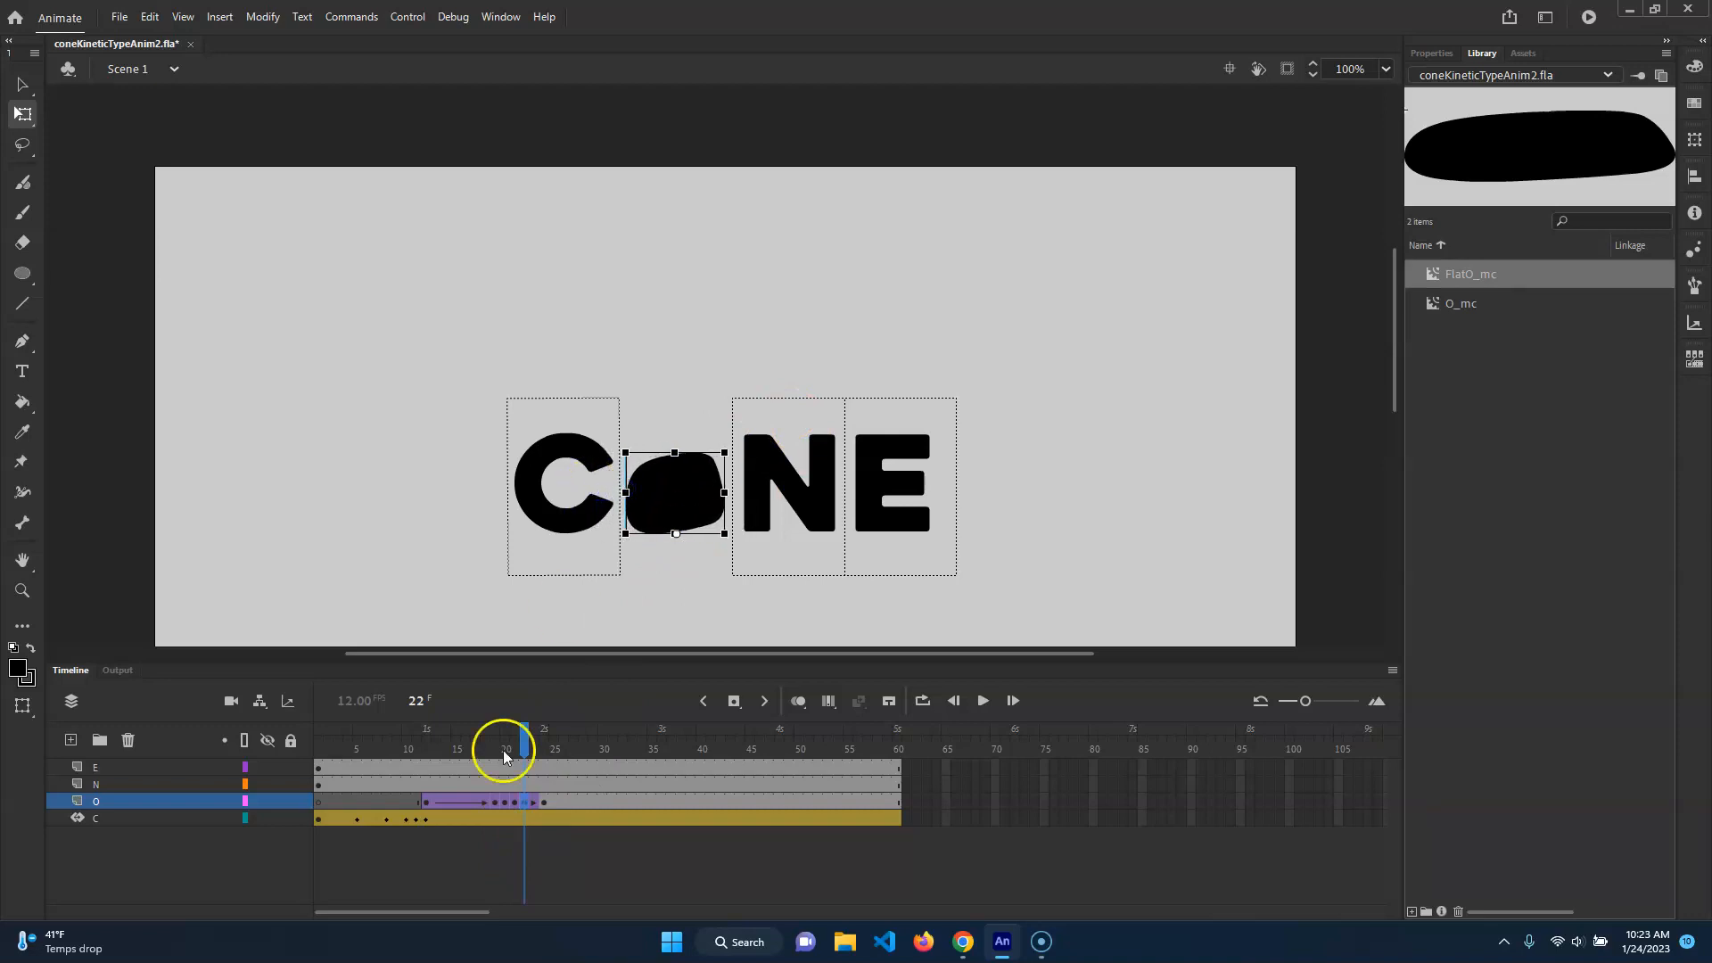
- Insert a blank keyframe at frame 23 on the O layer to clear the flat O from that frame
{"action": "left_click_drag", "start_coordinate": [523, 734], "coordinate": [532, 745]}
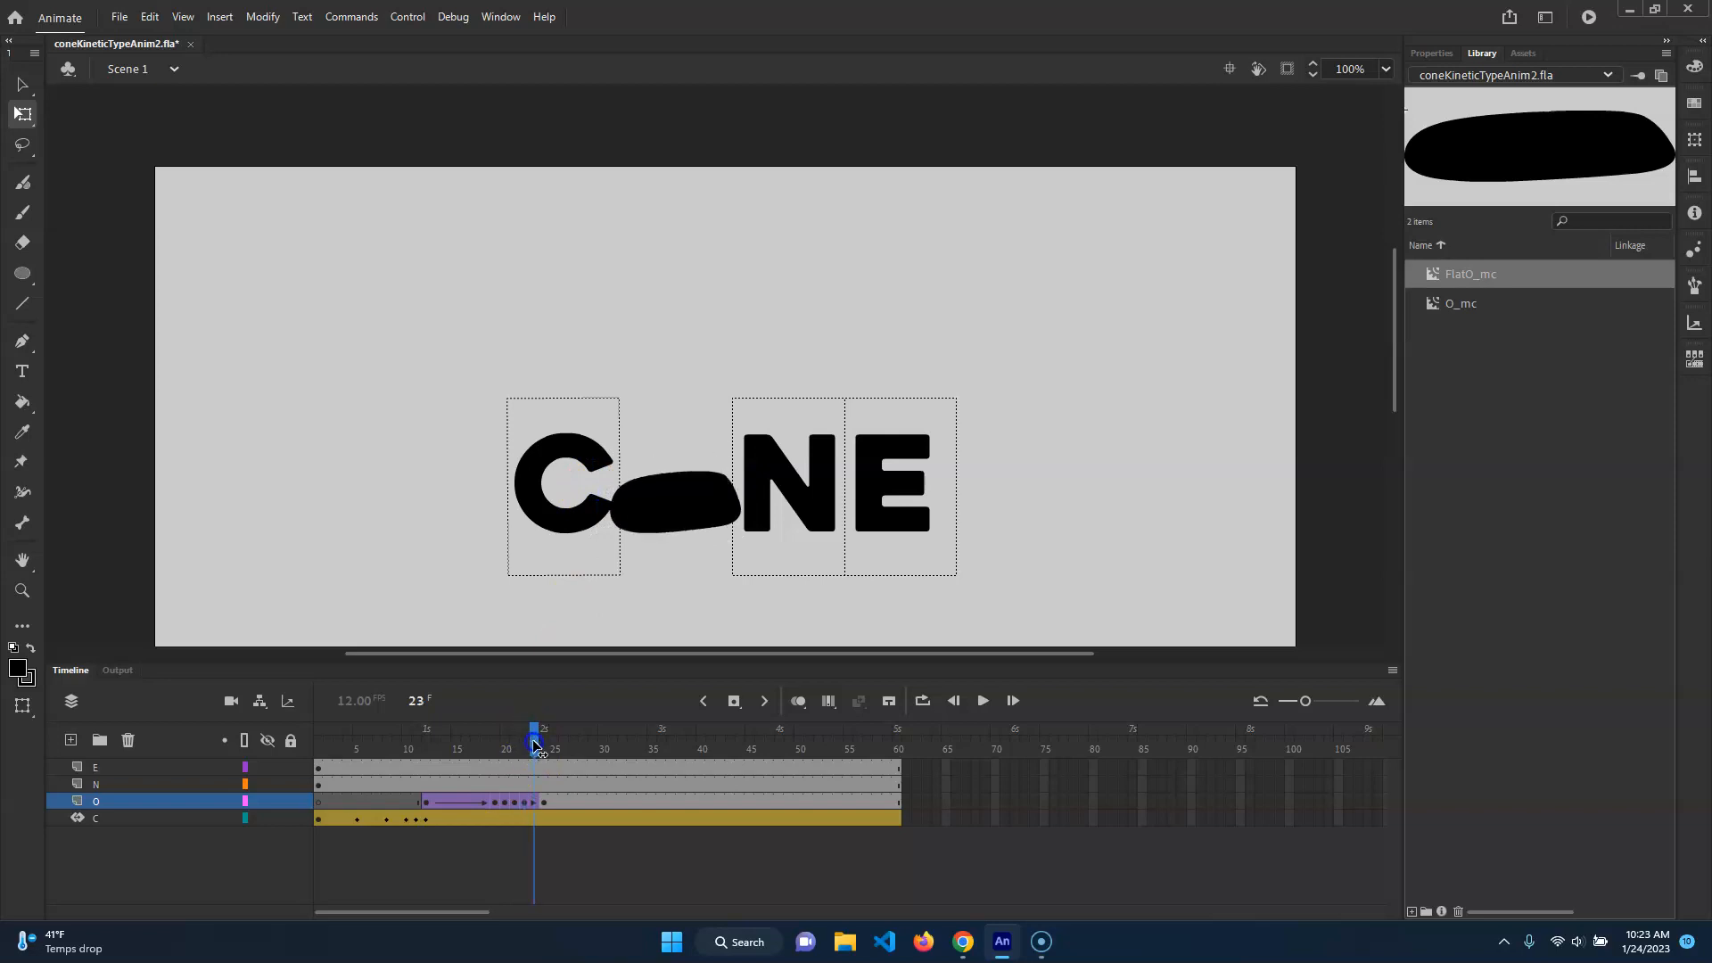
{"action": "left_click", "coordinate": [543, 803]}
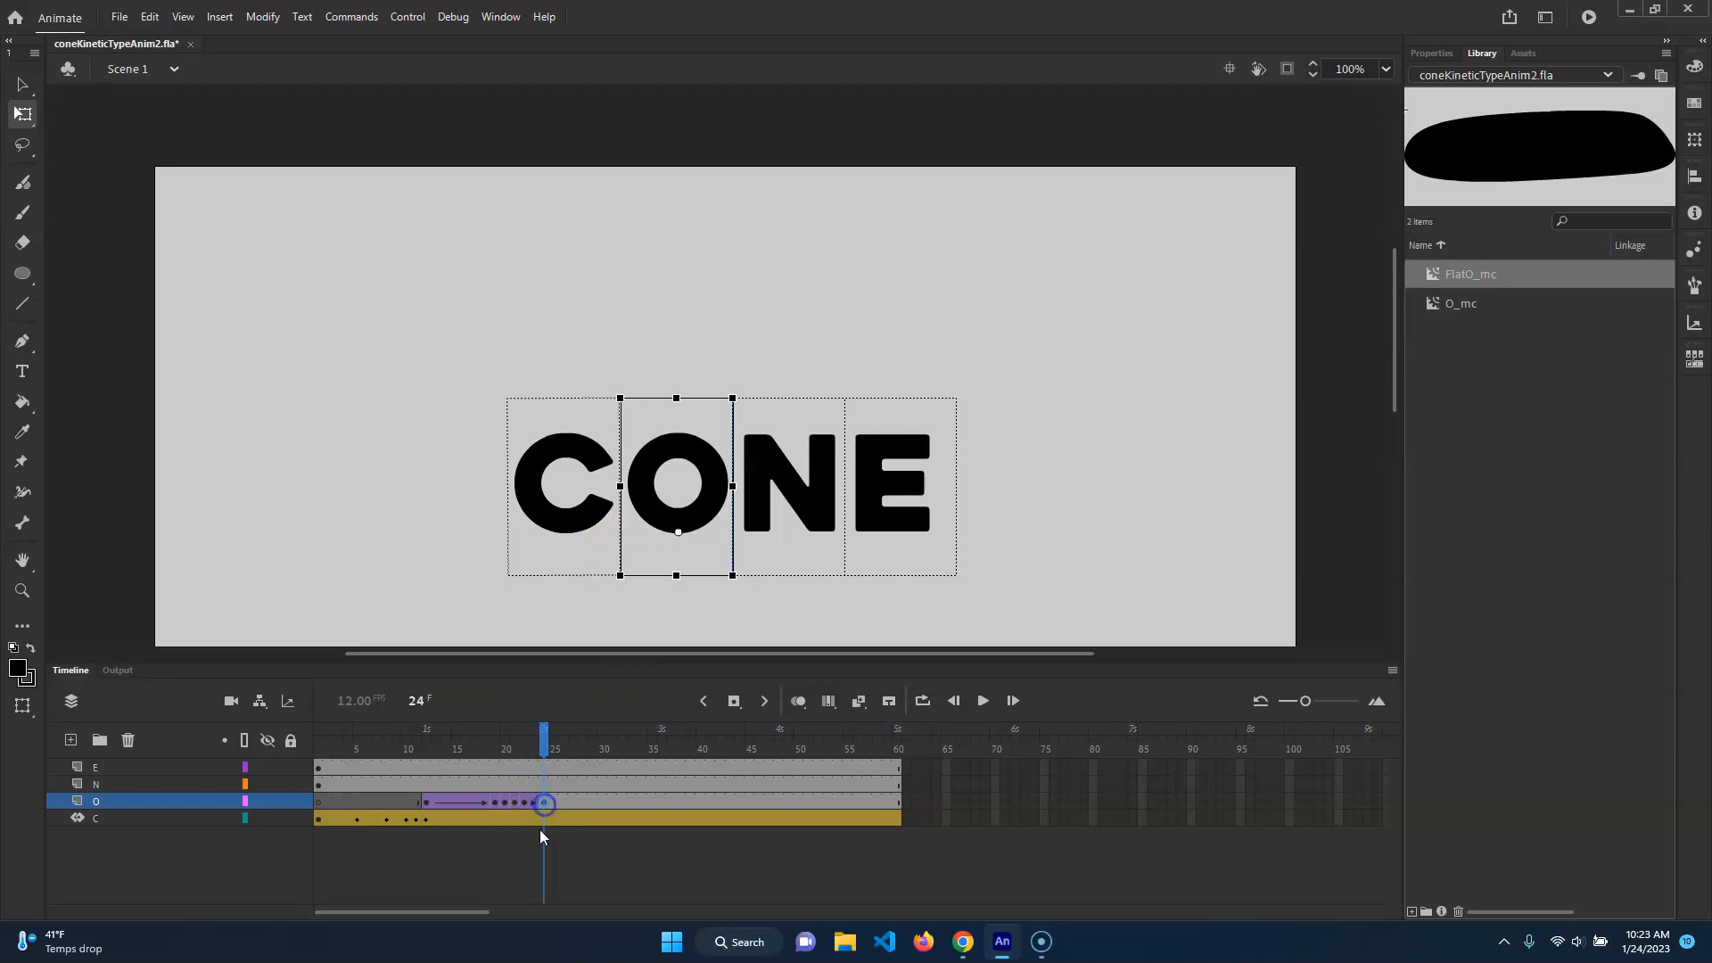
{"action": "left_click", "coordinate": [533, 800]}
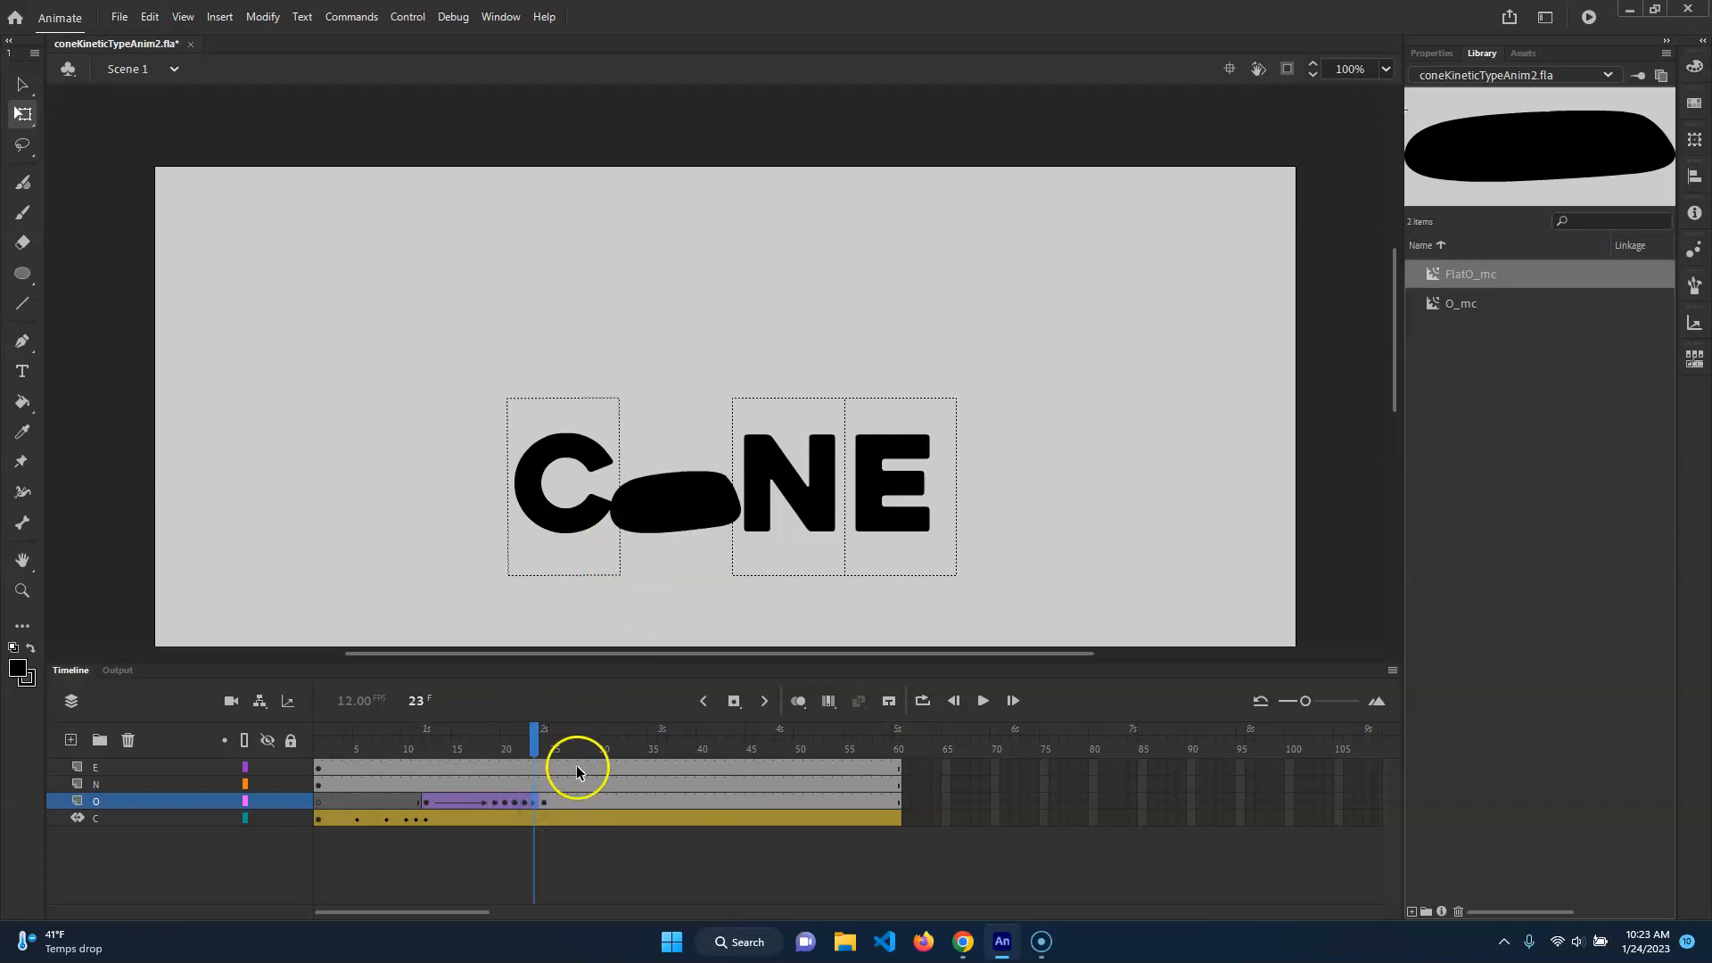
{"action": "key", "text": "F7"}
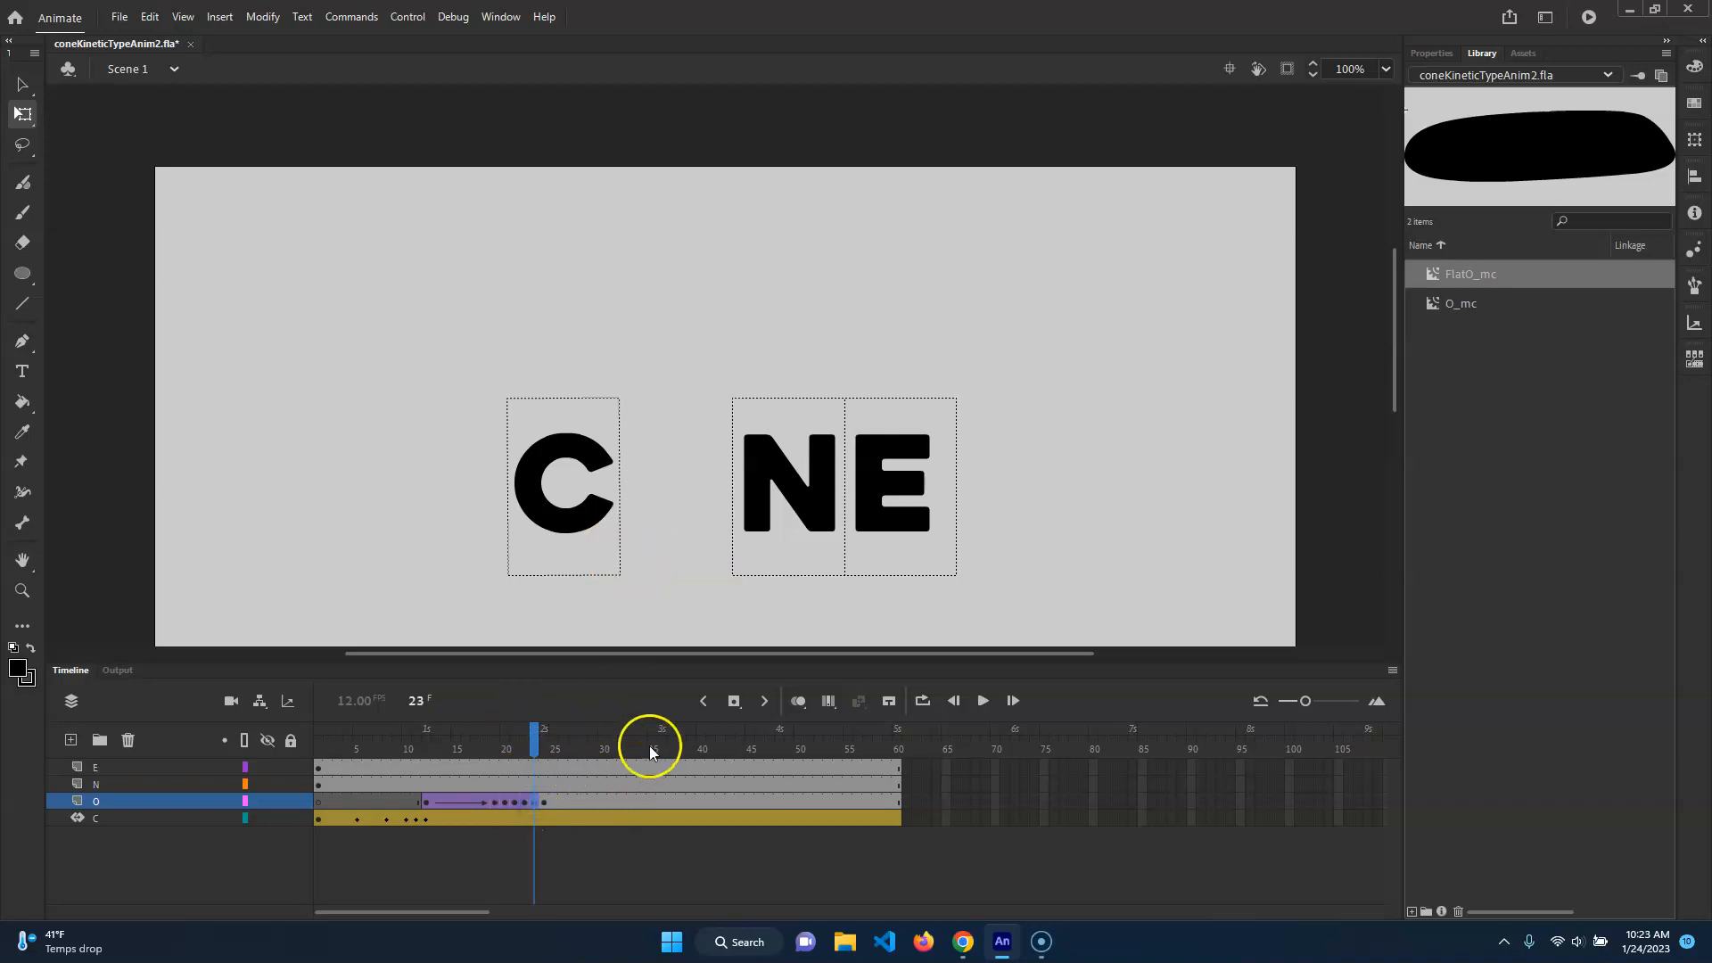
- Place the O_mc symbol between C and N at frame 23, with its transformation point at the letter's bottom edge and its base on the baseline
{"action": "left_click", "coordinate": [1475, 305]}
{"action": "left_click_drag", "start_coordinate": [1496, 299], "coordinate": [674, 517]}
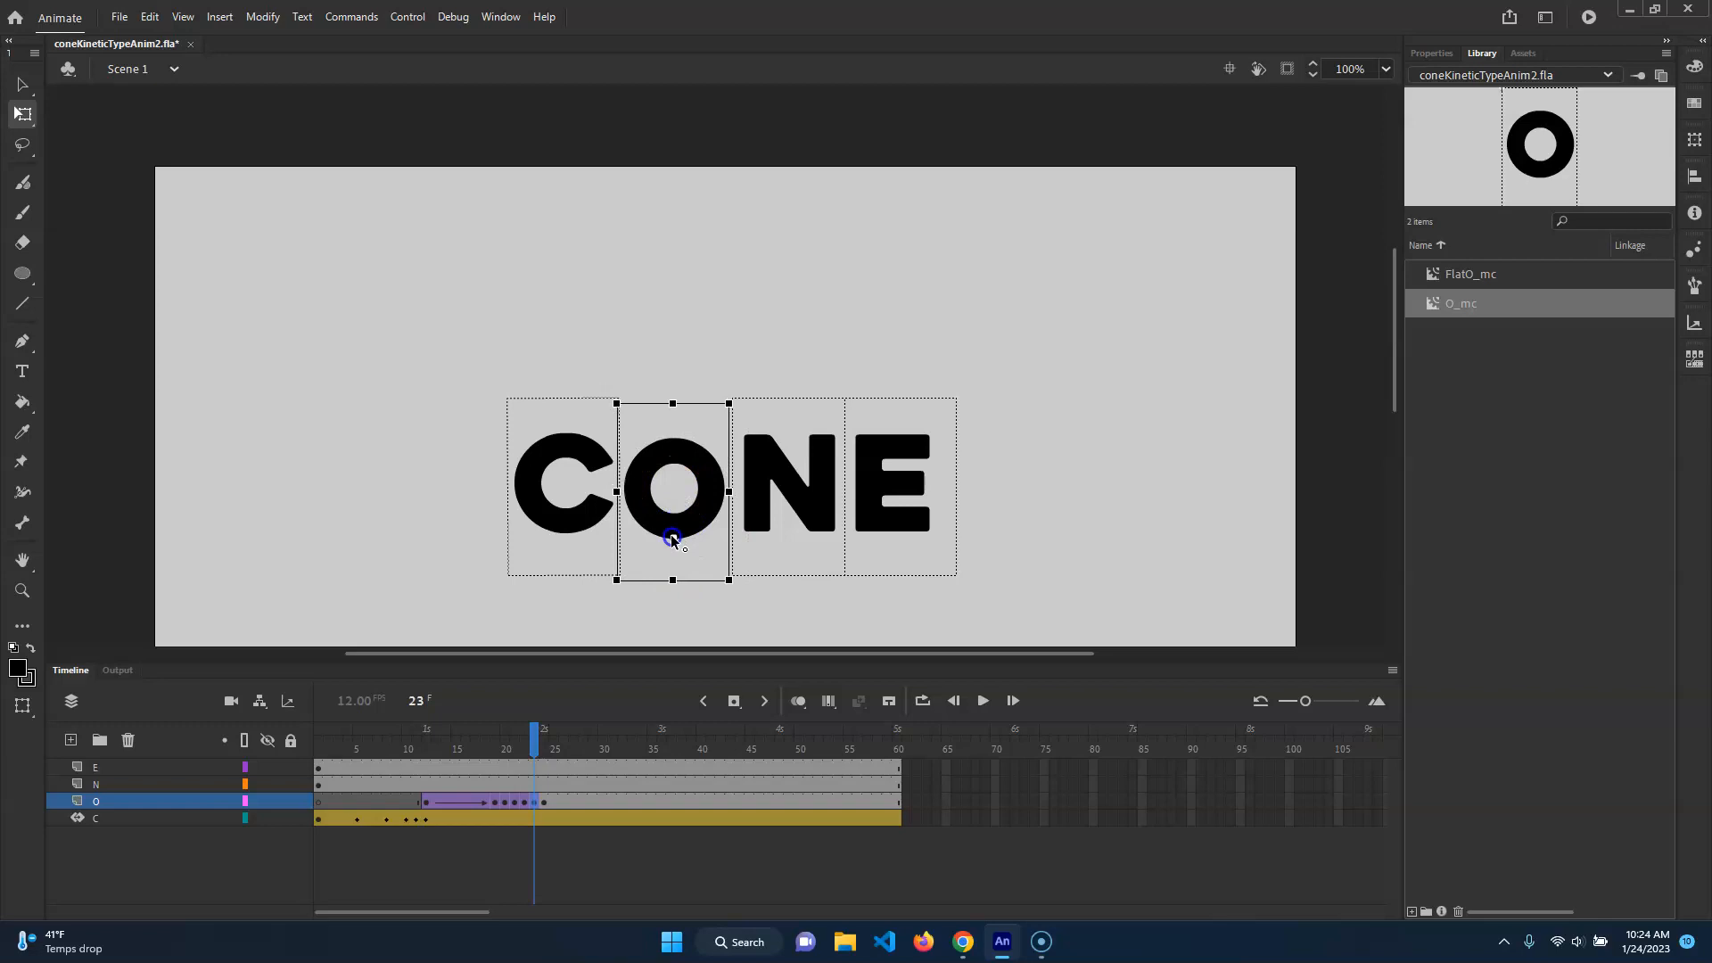
{"action": "mouse_move", "coordinate": [697, 516]}
{"action": "left_mouse_down"}
{"action": "mouse_move", "coordinate": [678, 510]}
{"action": "mouse_move", "coordinate": [698, 499]}
{"action": "mouse_move", "coordinate": [699, 516]}
{"action": "left_mouse_up"}
{"action": "mouse_move", "coordinate": [535, 748]}
{"action": "left_mouse_down"}
{"action": "mouse_move", "coordinate": [496, 749]}
{"action": "mouse_move", "coordinate": [534, 748]}
{"action": "left_mouse_up"}
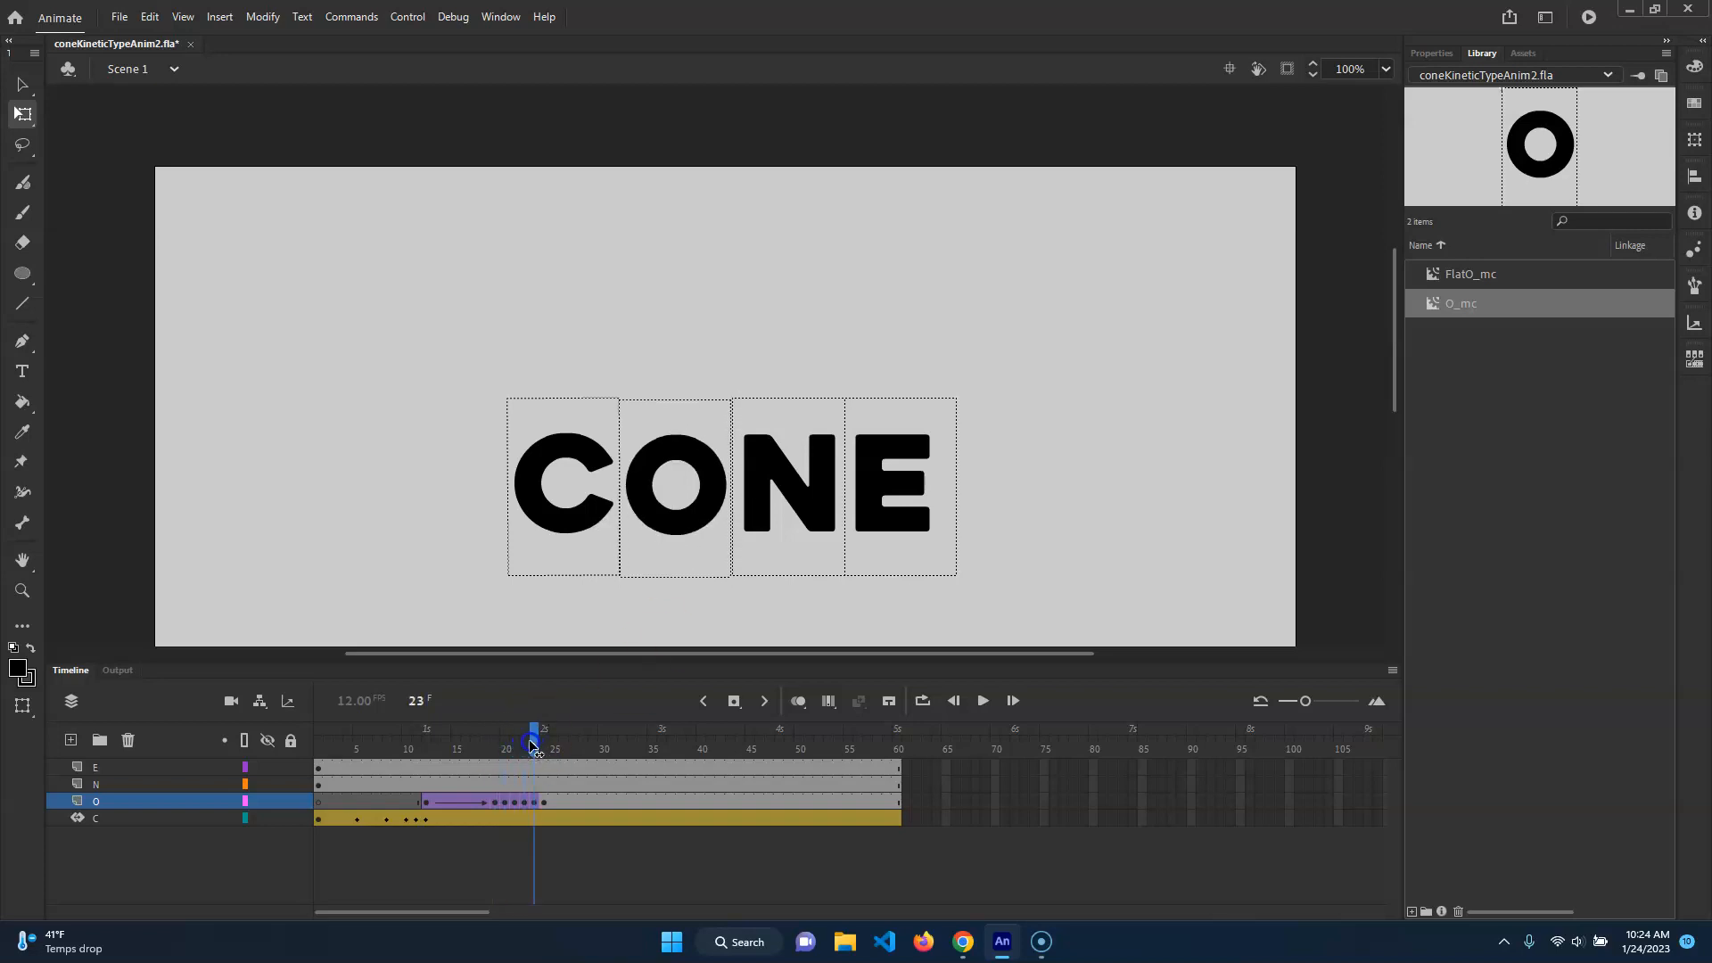
- Stretch the O at frame 23 slightly taller and narrower from its bottom edge
{"action": "left_click", "coordinate": [687, 481]}
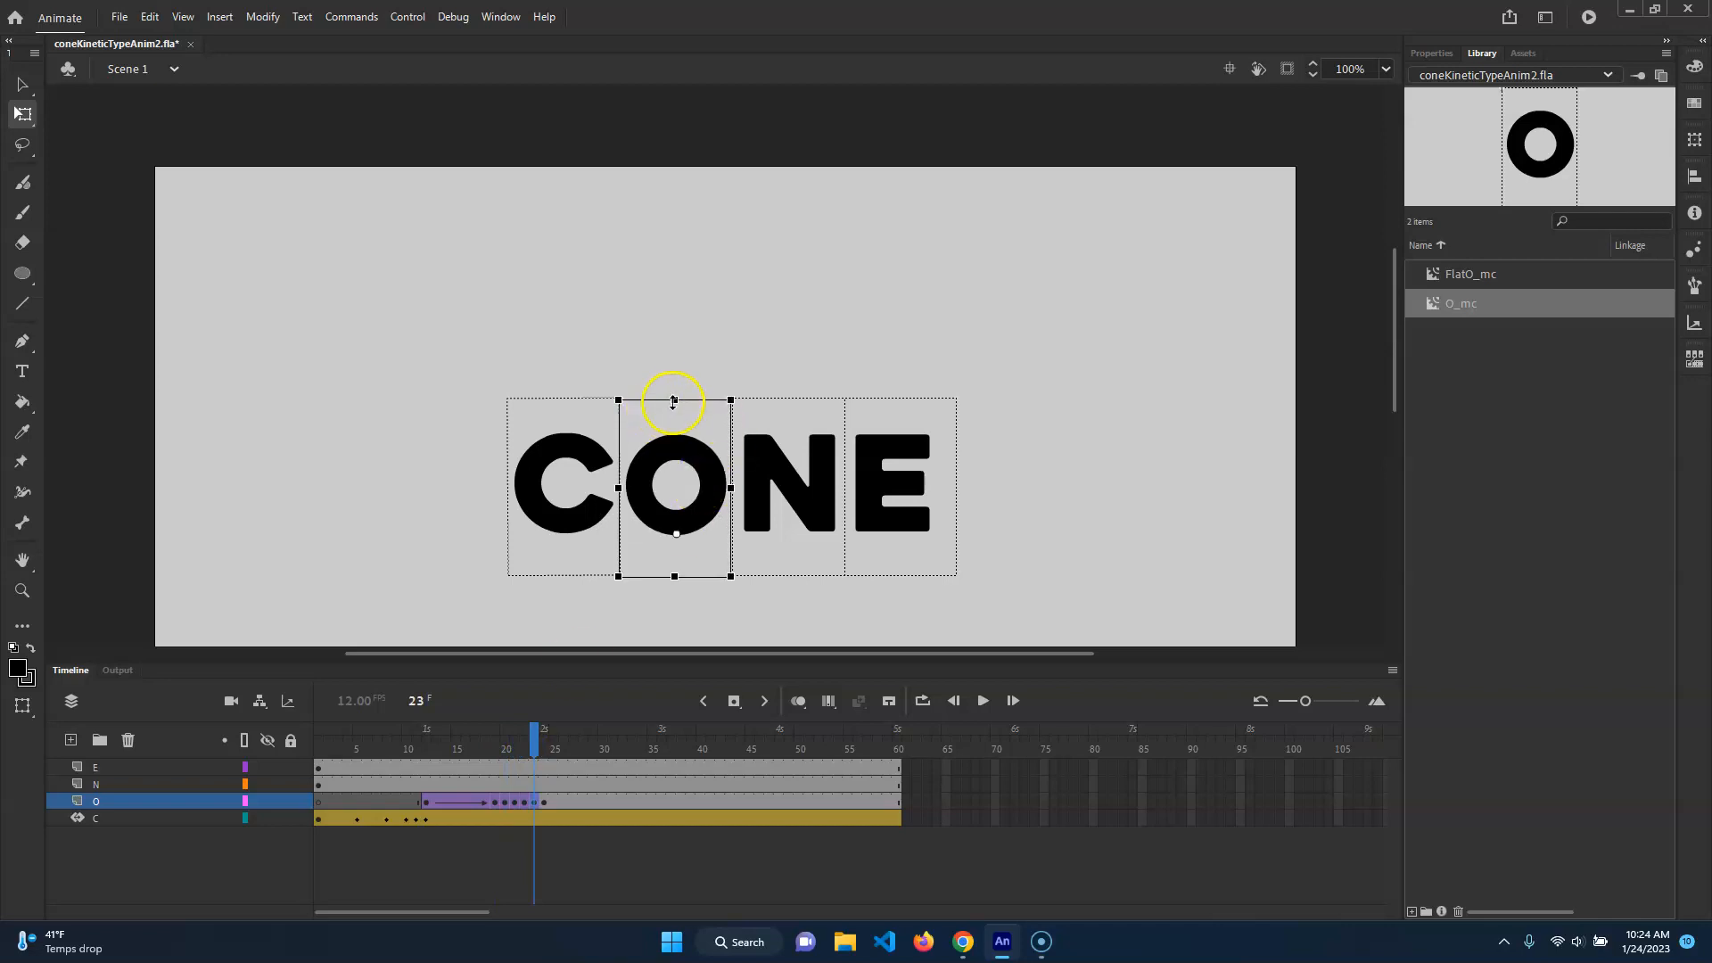
{"action": "left_click_drag", "start_coordinate": [675, 399], "coordinate": [675, 389]}
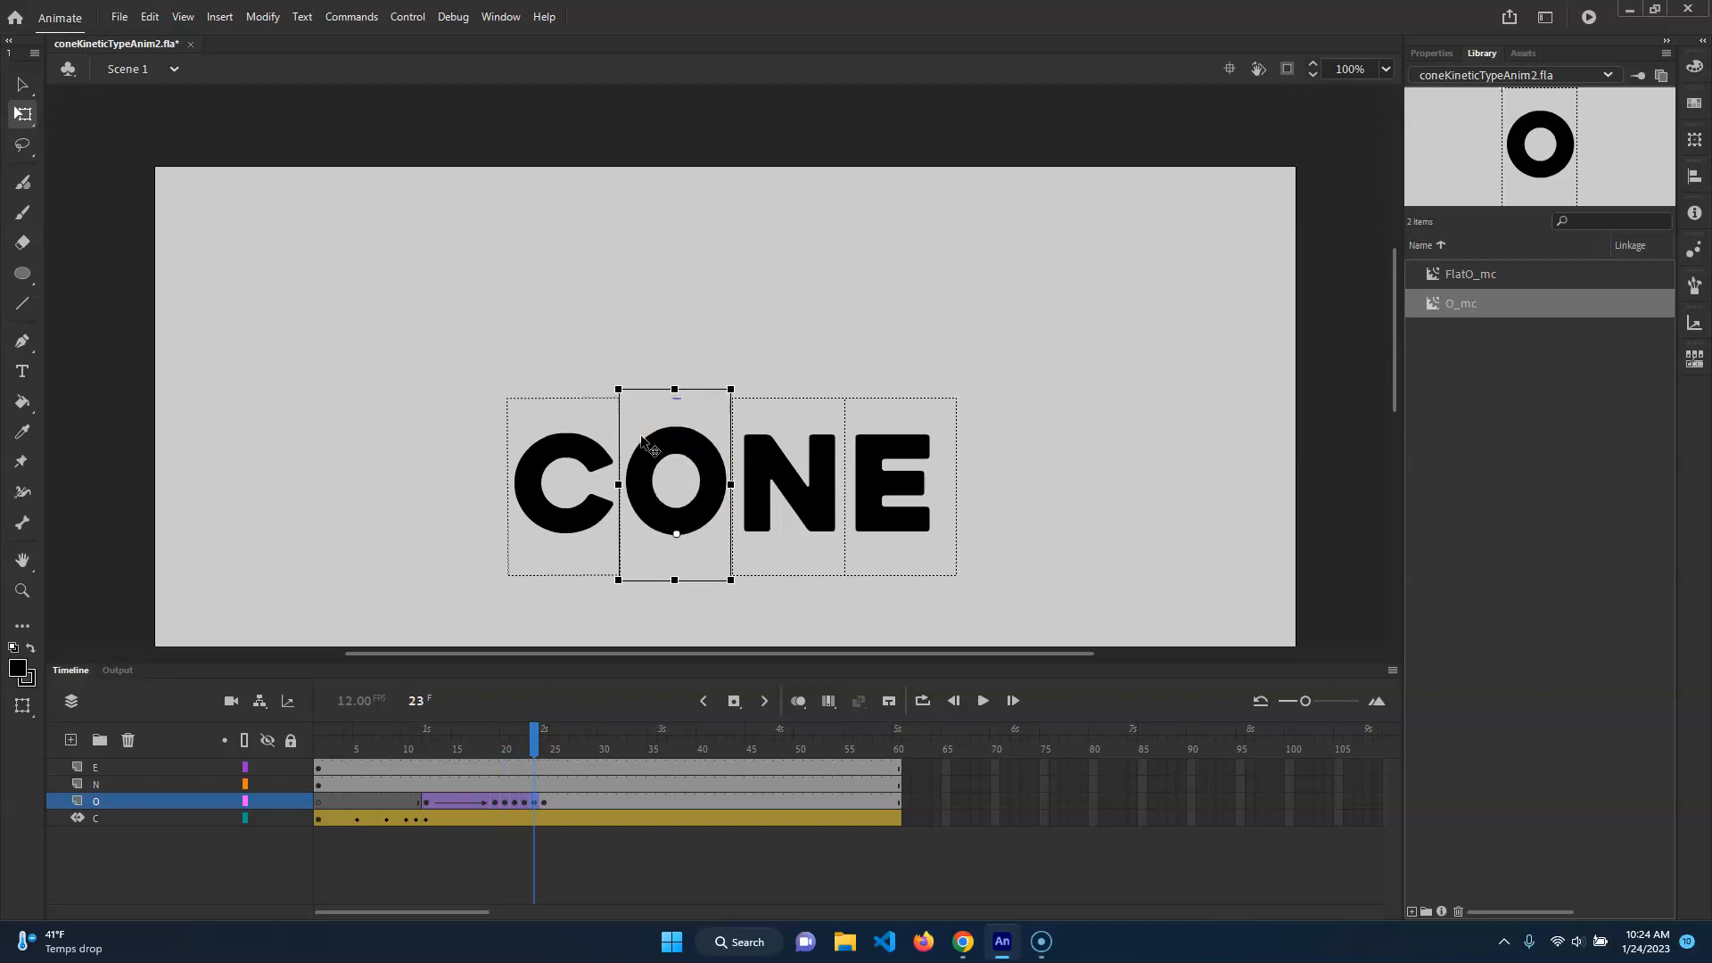
{"action": "left_click_drag", "start_coordinate": [617, 482], "coordinate": [623, 485]}
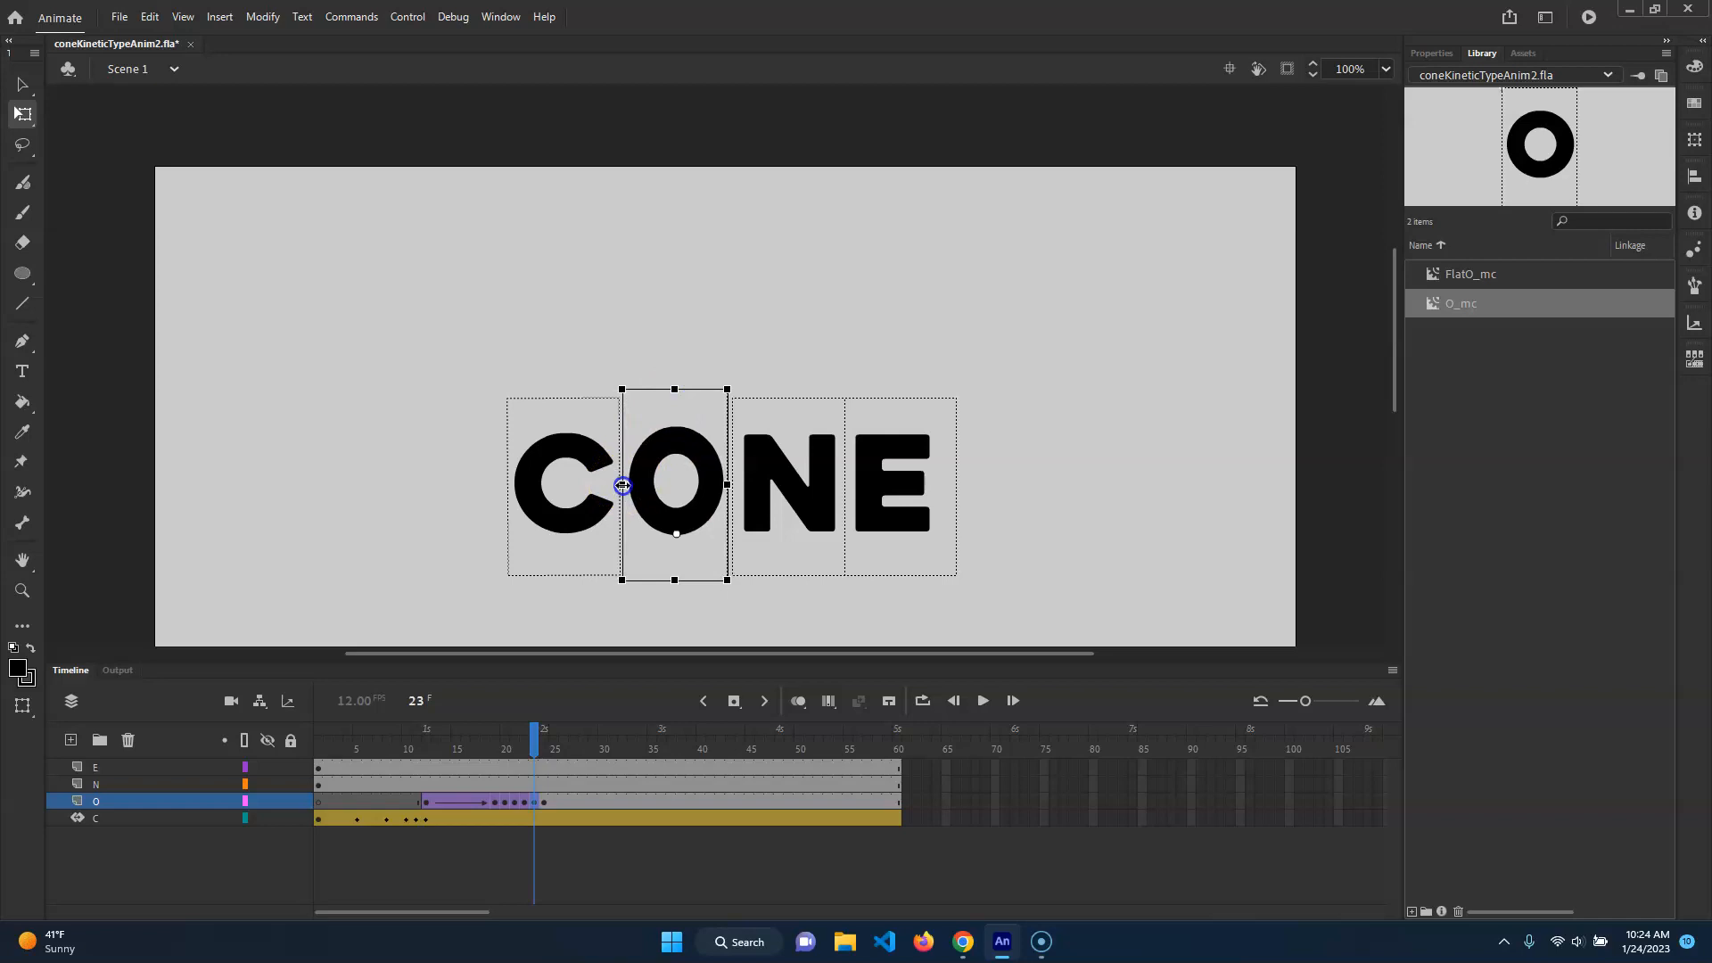
- Play the animation from frame 11 and scrub through it to check the C's arrival and the O's drop and squash
{"action": "left_click_drag", "start_coordinate": [534, 729], "coordinate": [415, 732]}
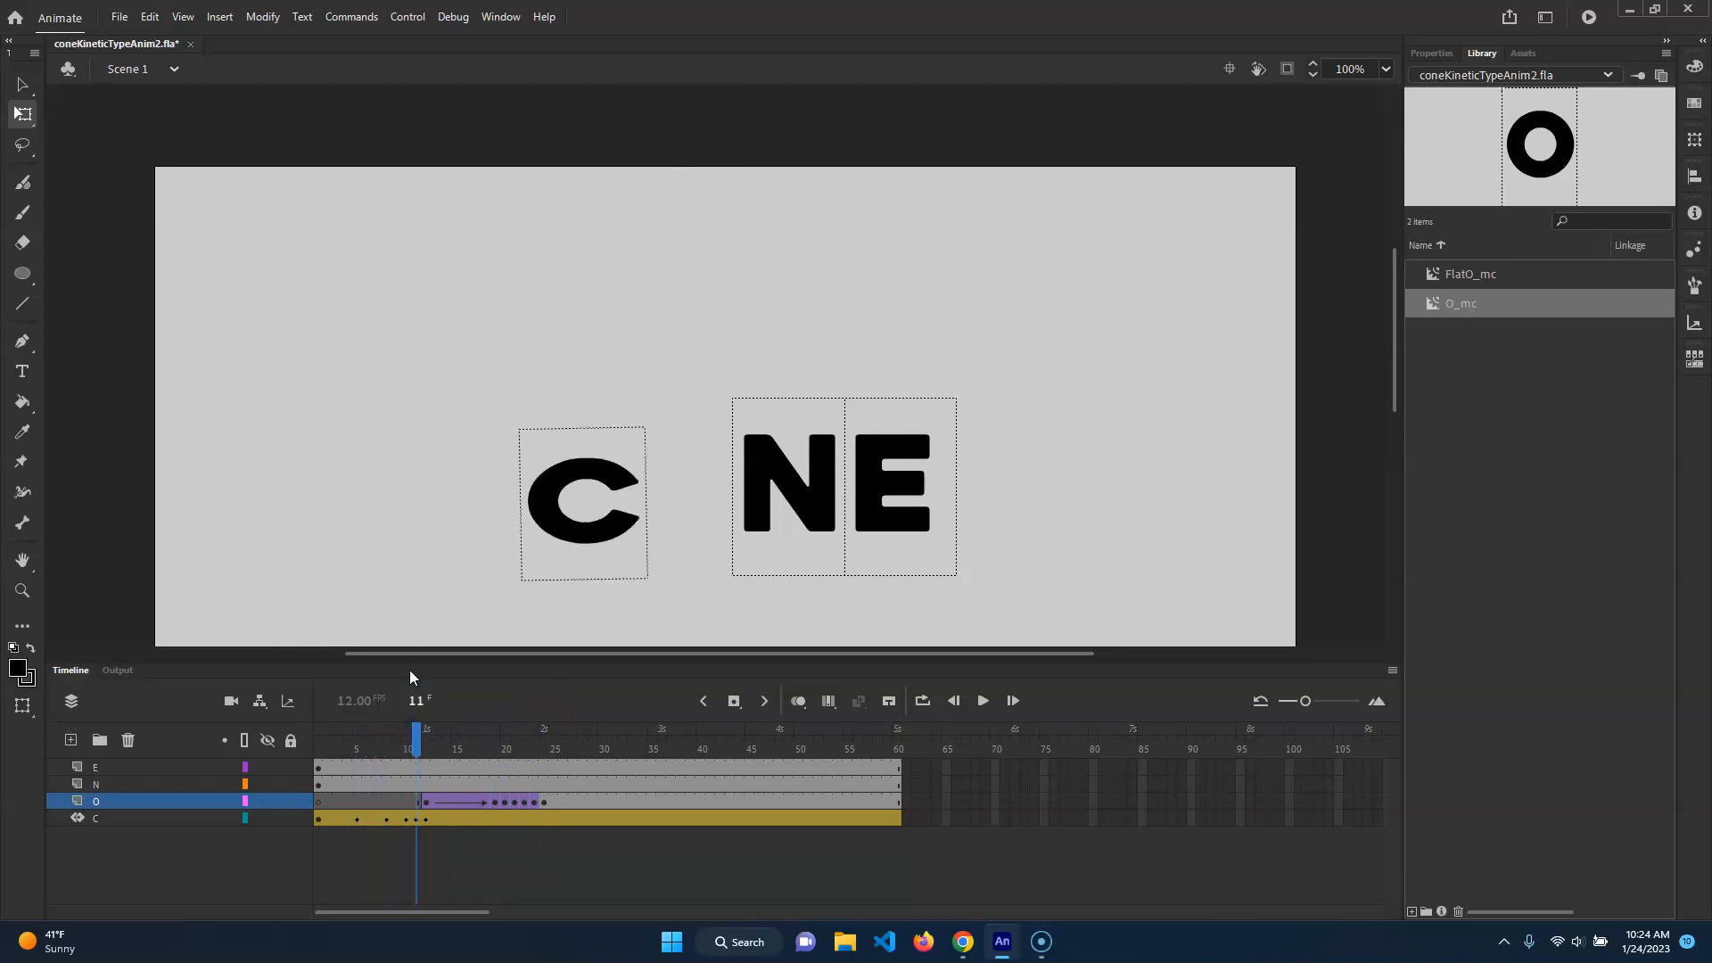
{"action": "key", "text": "Return"}
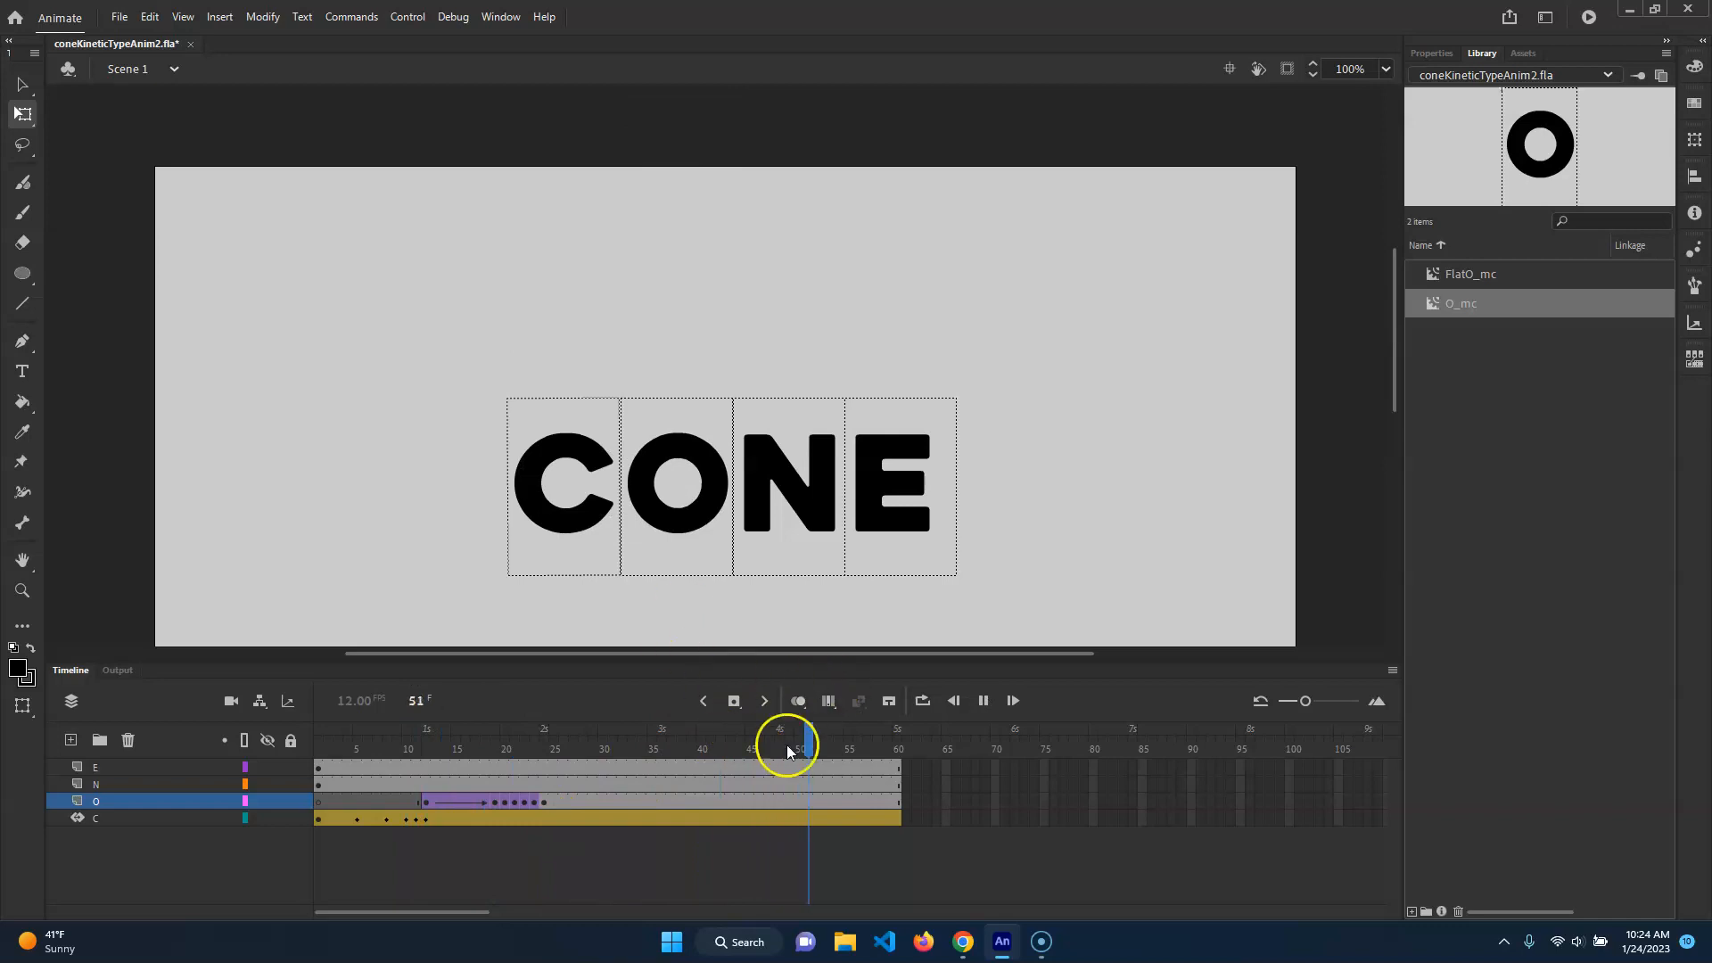
{"action": "left_click_drag", "start_coordinate": [817, 752], "coordinate": [514, 752]}
{"action": "left_click", "coordinate": [428, 815]}
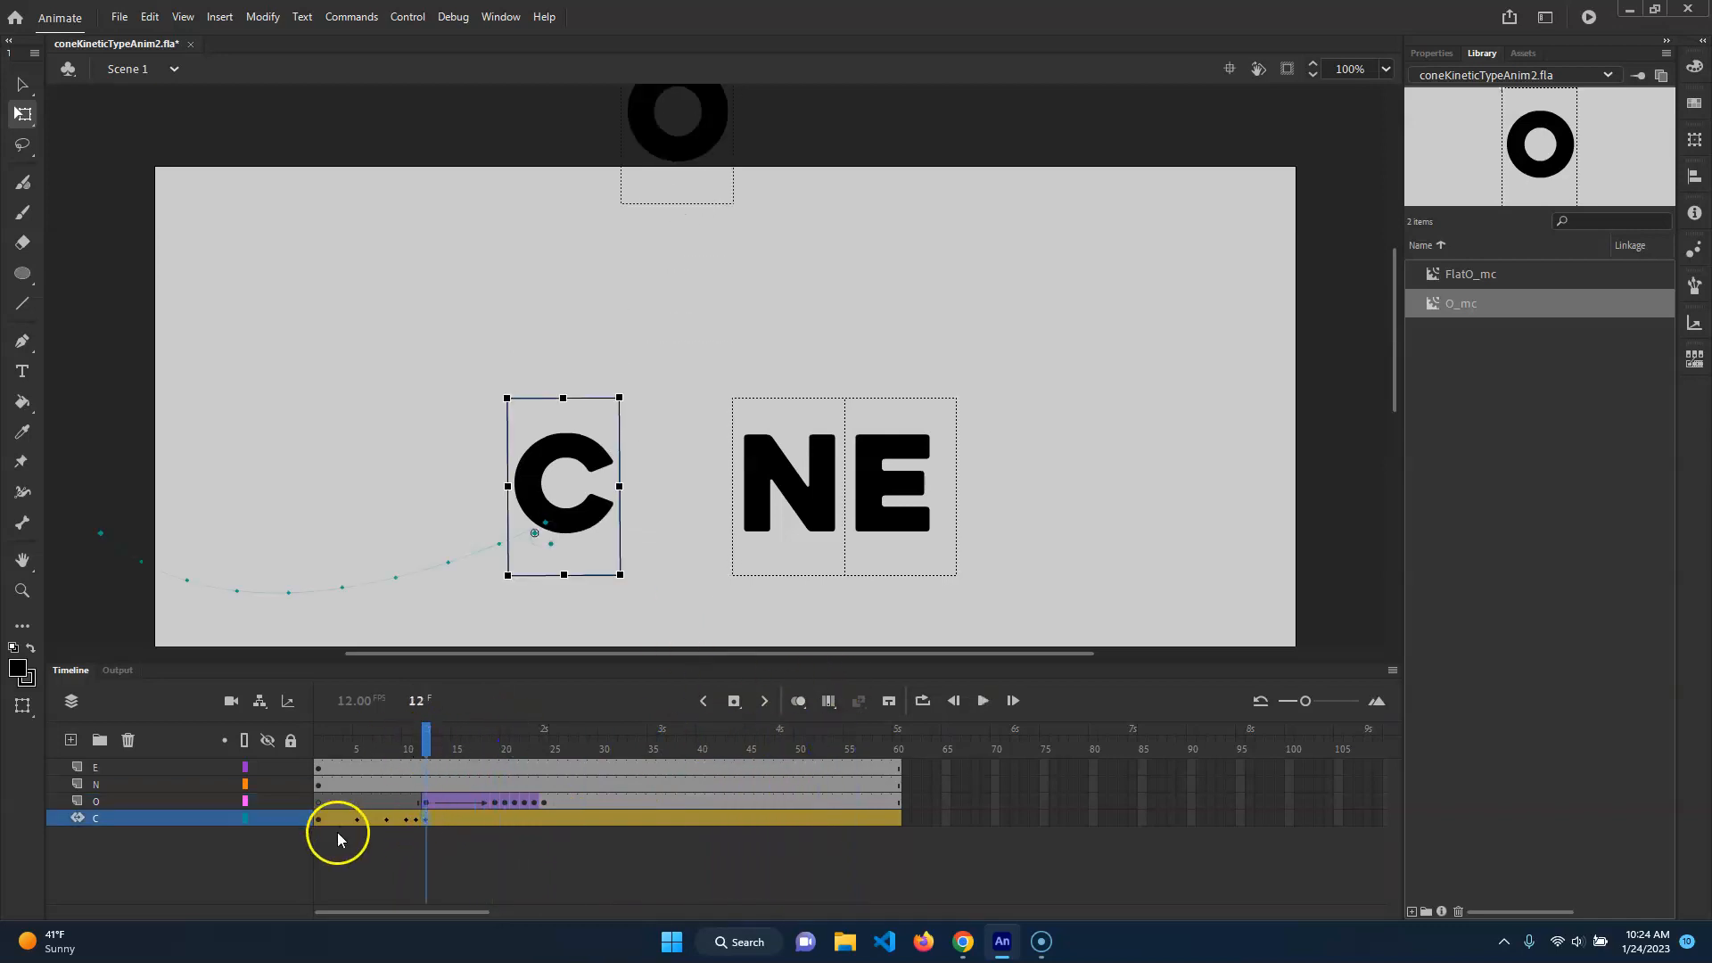
{"action": "left_click_drag", "start_coordinate": [333, 752], "coordinate": [388, 742]}
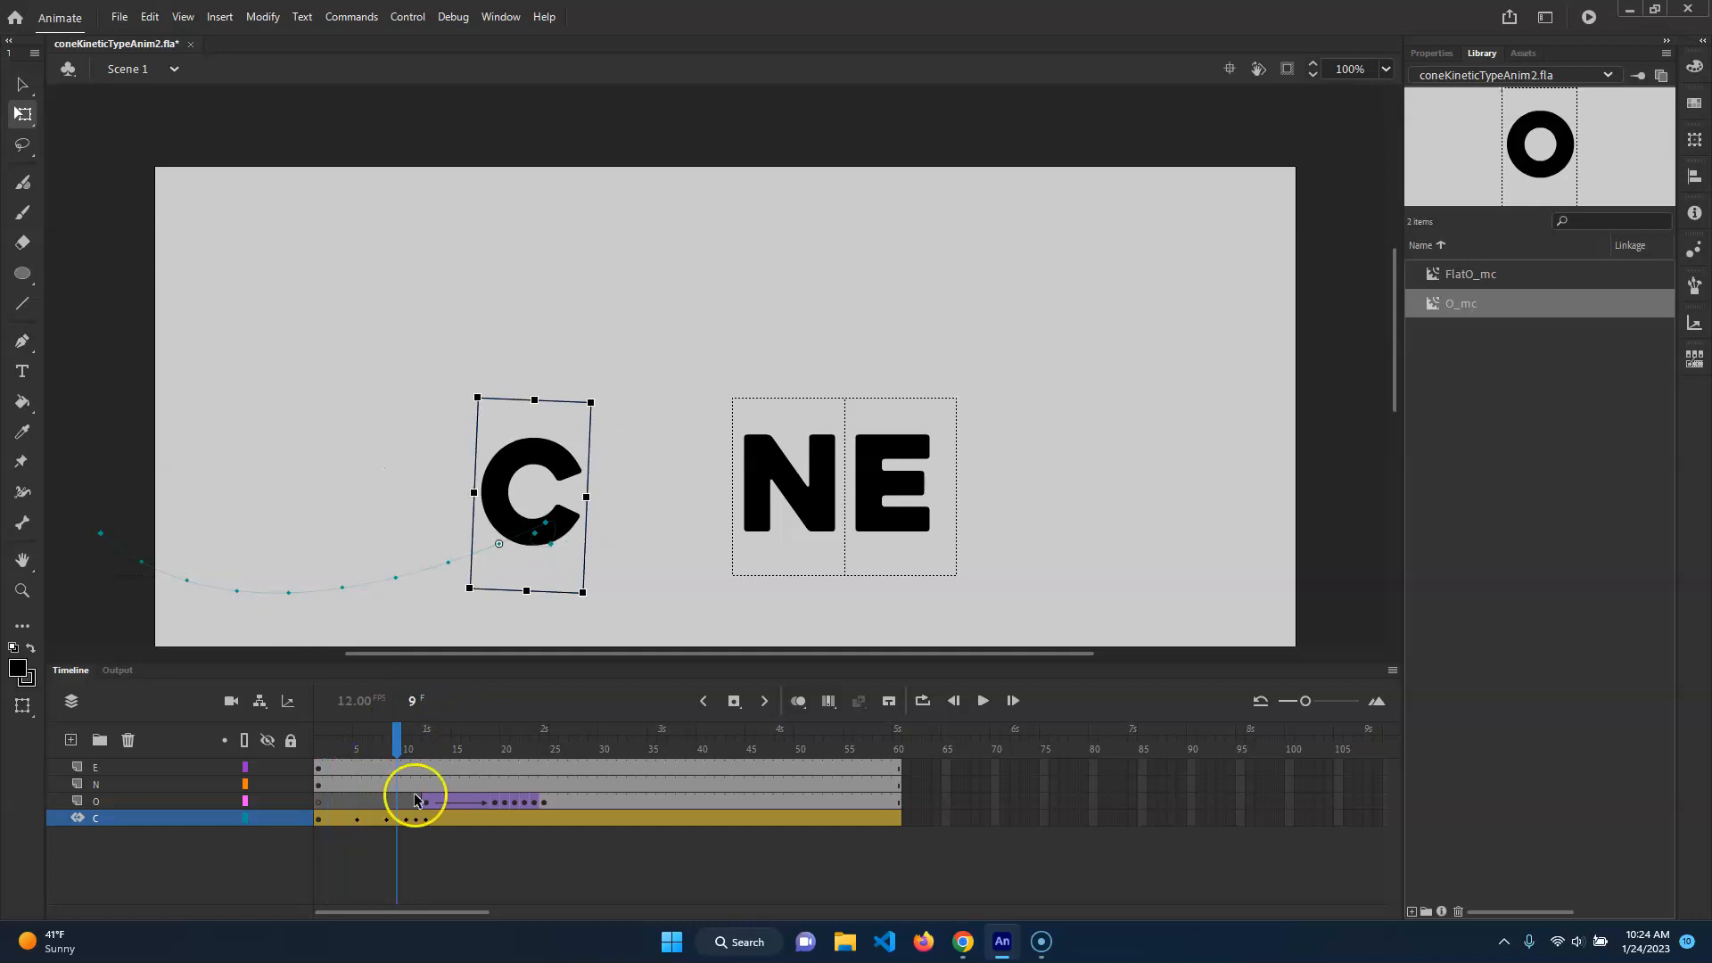
{"action": "mouse_move", "coordinate": [486, 751]}
{"action": "left_mouse_down"}
{"action": "mouse_move", "coordinate": [533, 756]}
{"action": "mouse_move", "coordinate": [505, 756]}
{"action": "left_mouse_up"}
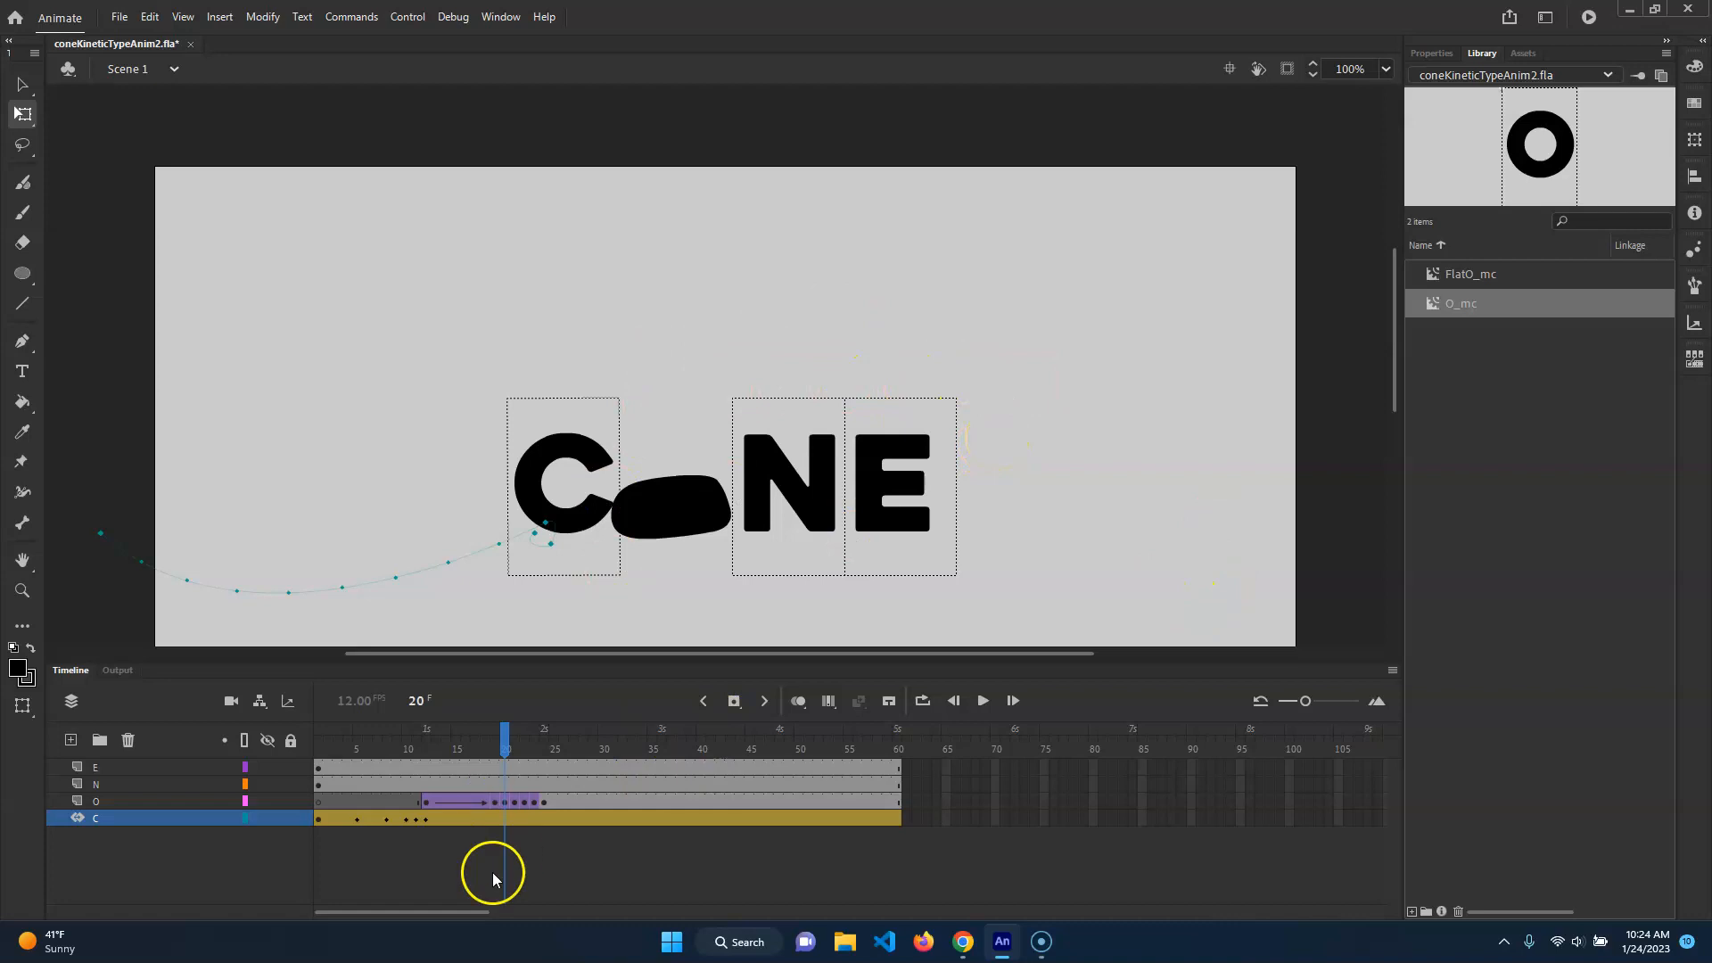
- Set the Classic Ease intensity of the O's drop tween to -100 (ease in)
{"action": "left_click_drag", "start_coordinate": [500, 754], "coordinate": [450, 797]}
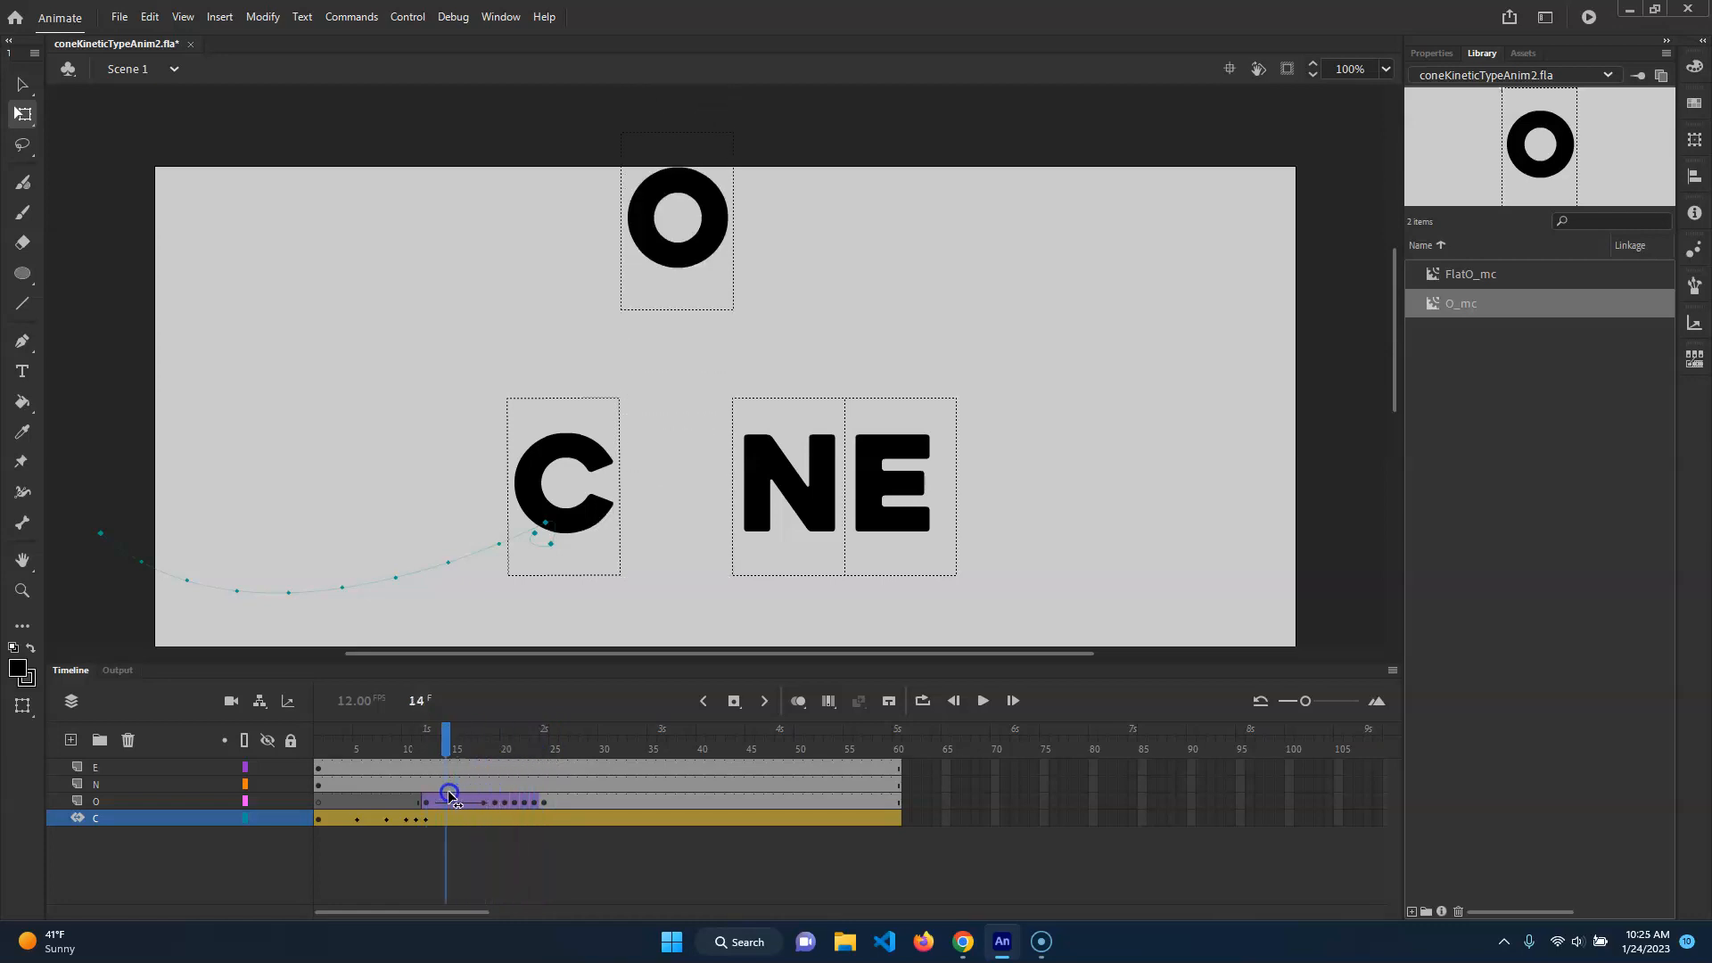
{"action": "left_click", "coordinate": [457, 801]}
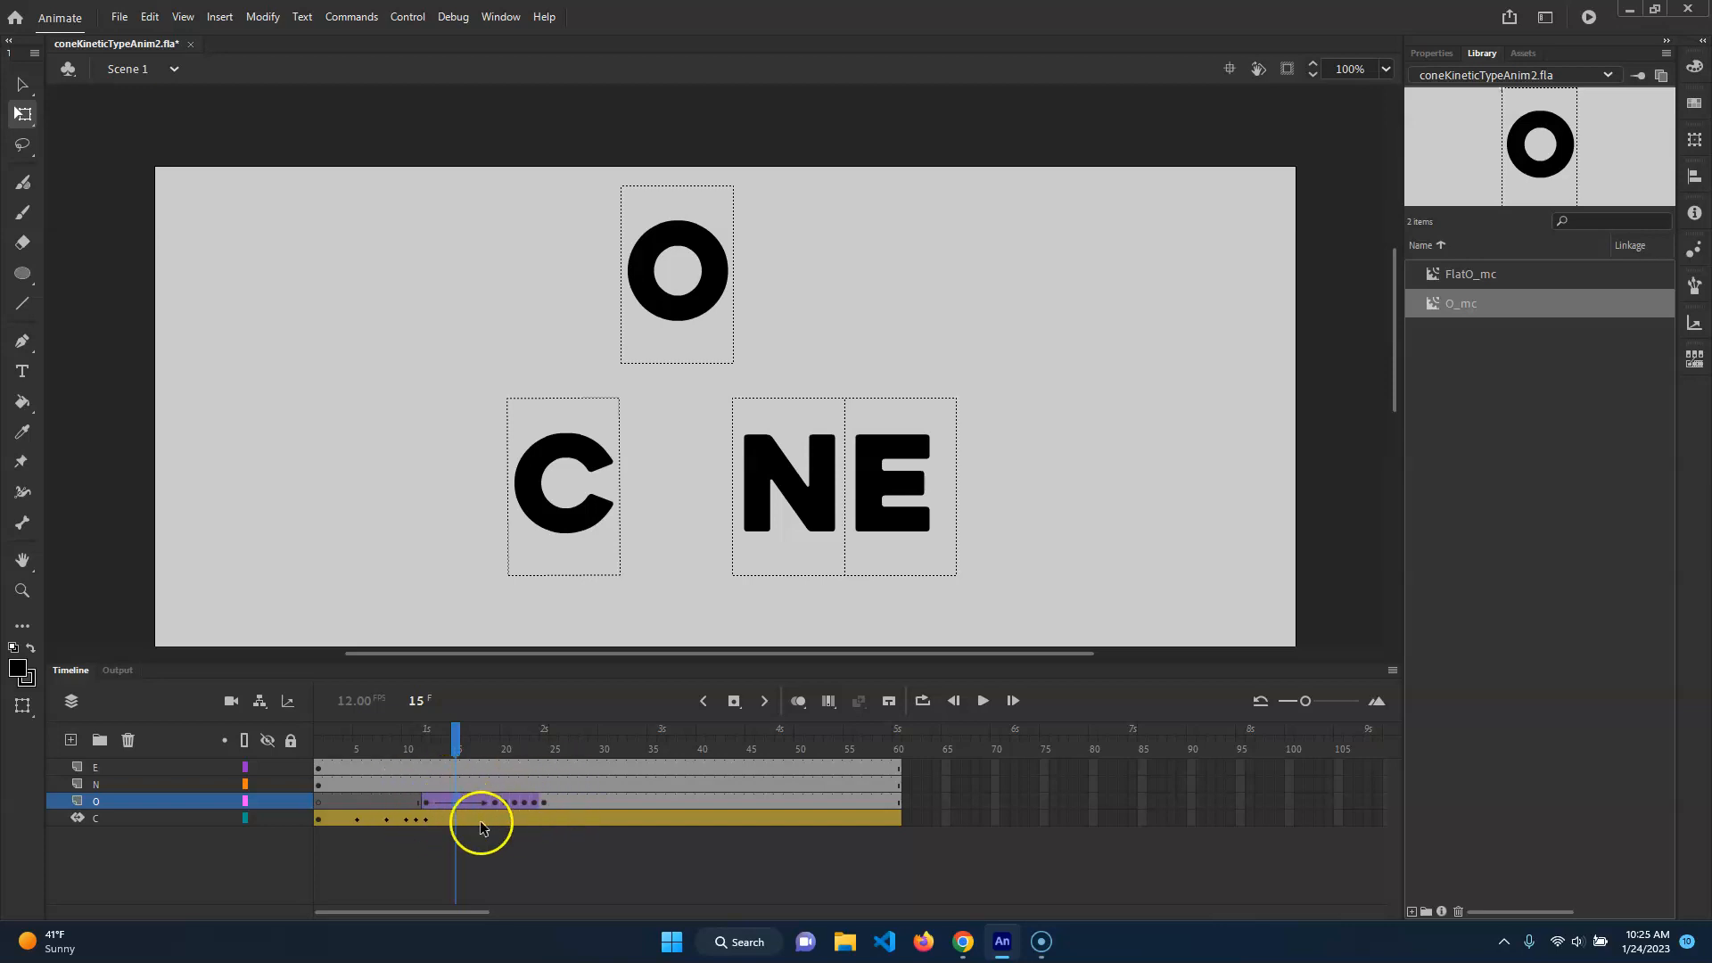
{"action": "left_click", "coordinate": [1430, 54]}
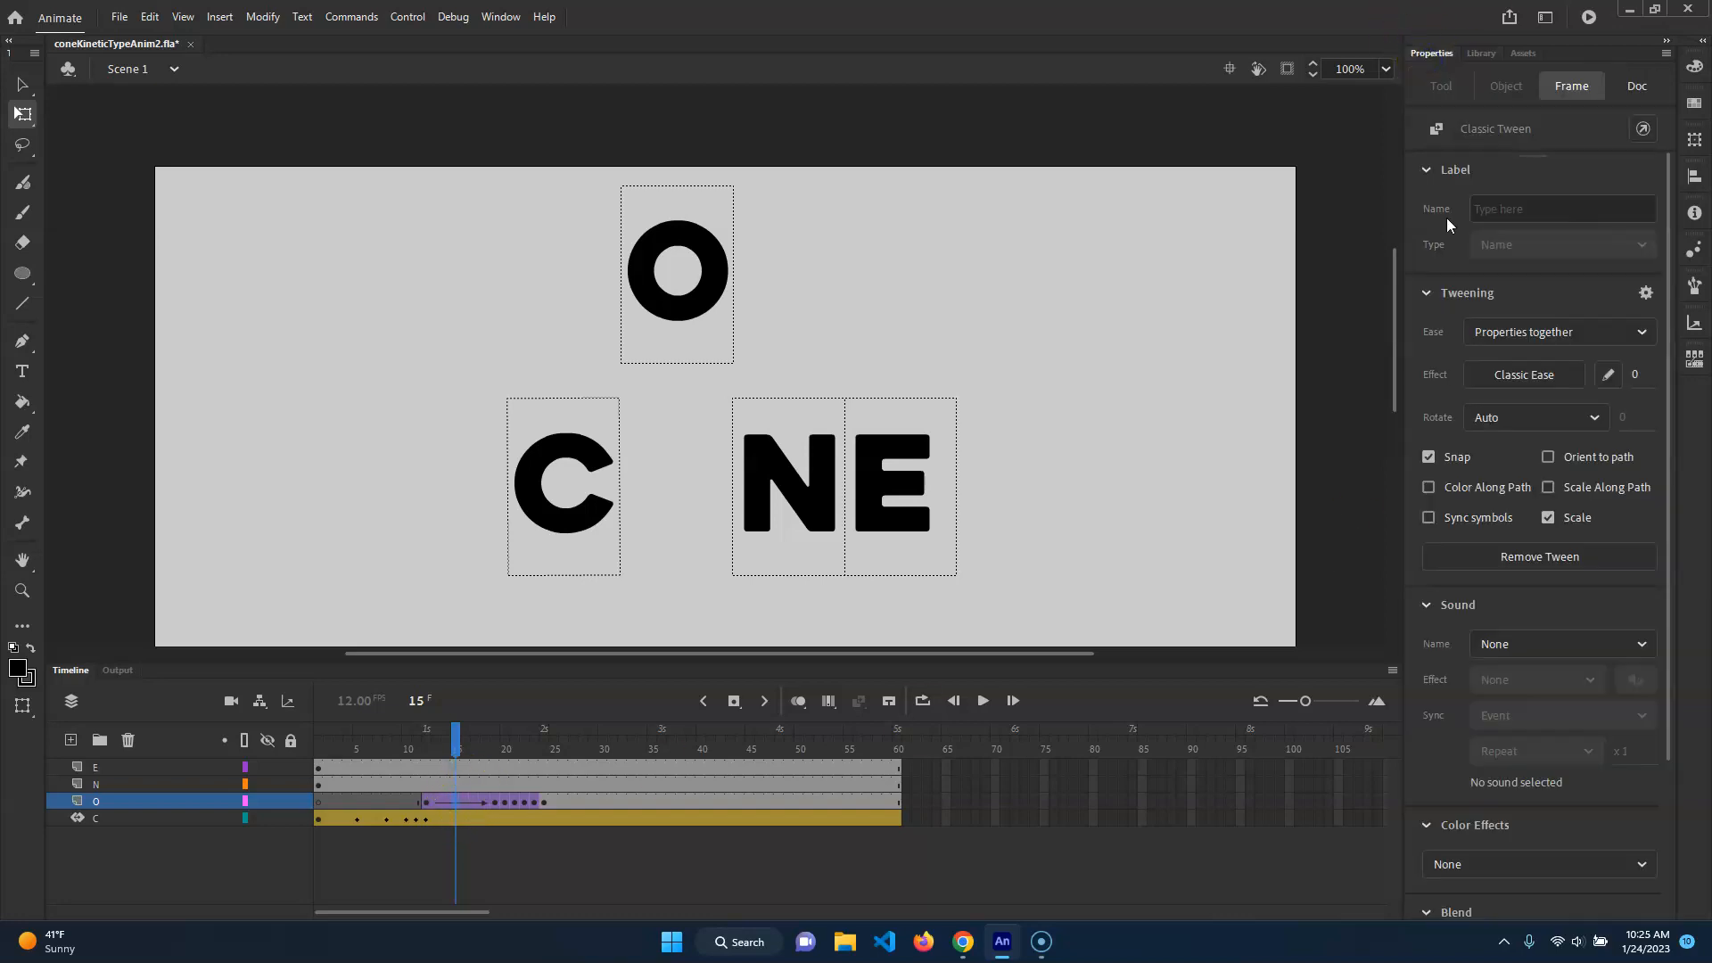
{"action": "left_click", "coordinate": [1545, 379]}
{"action": "left_click_drag", "start_coordinate": [1199, 426], "coordinate": [912, 386]}
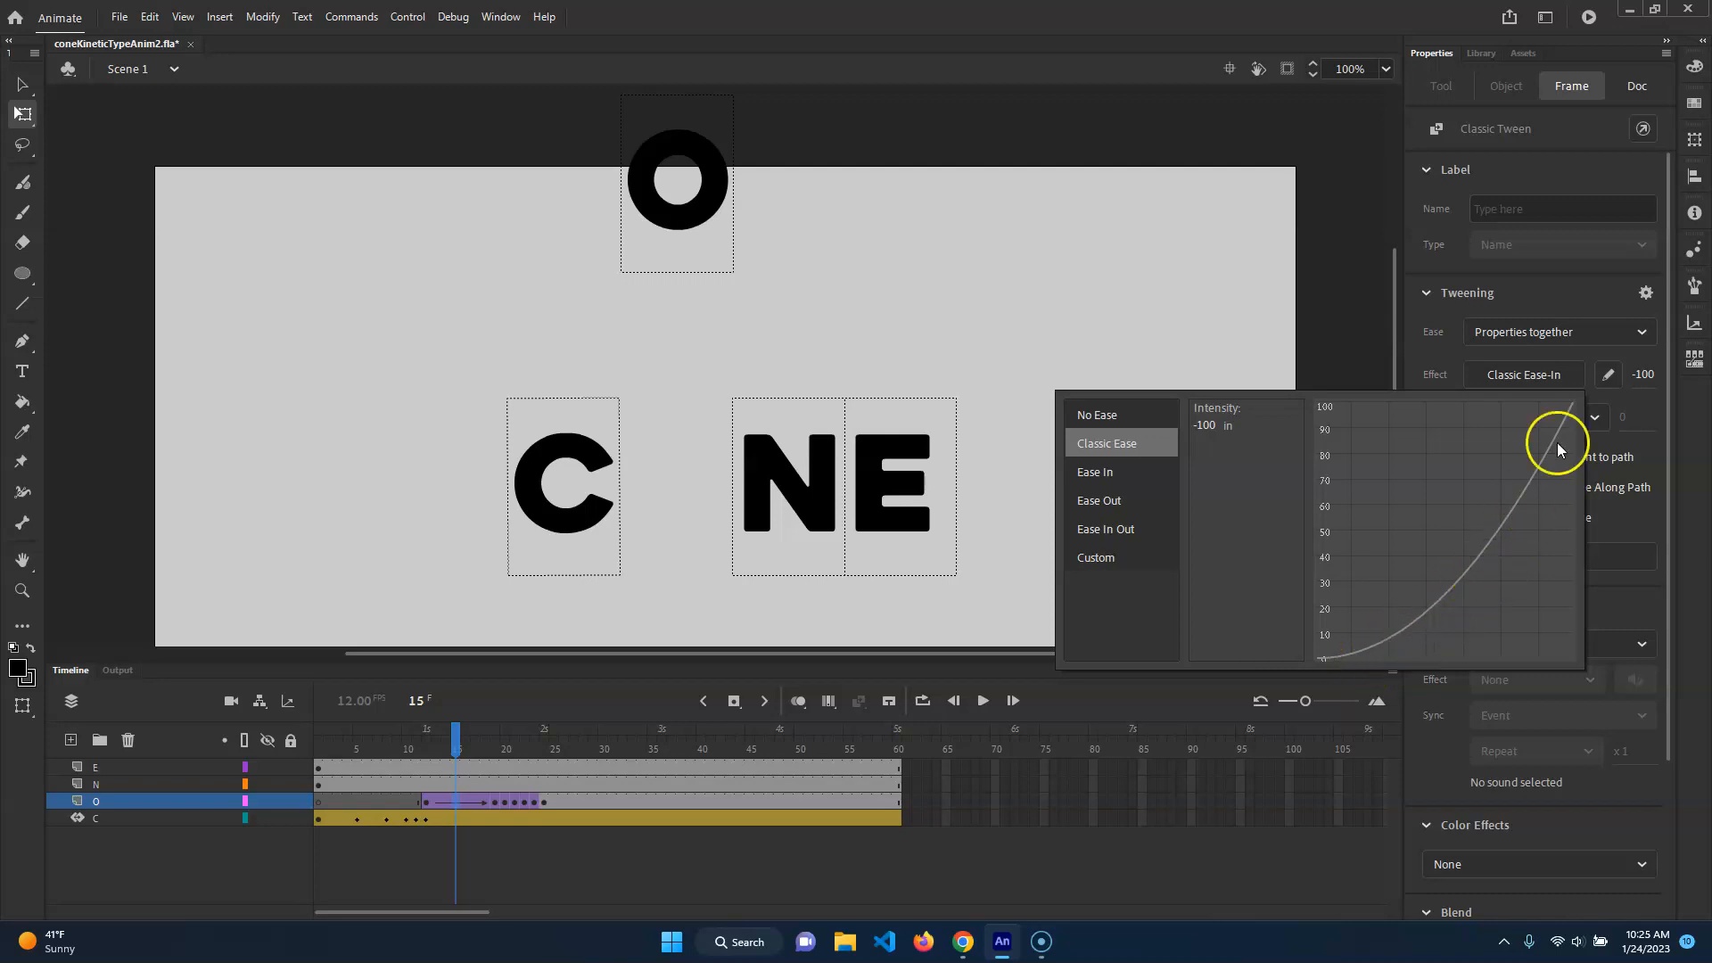
{"action": "left_click", "coordinate": [441, 741]}
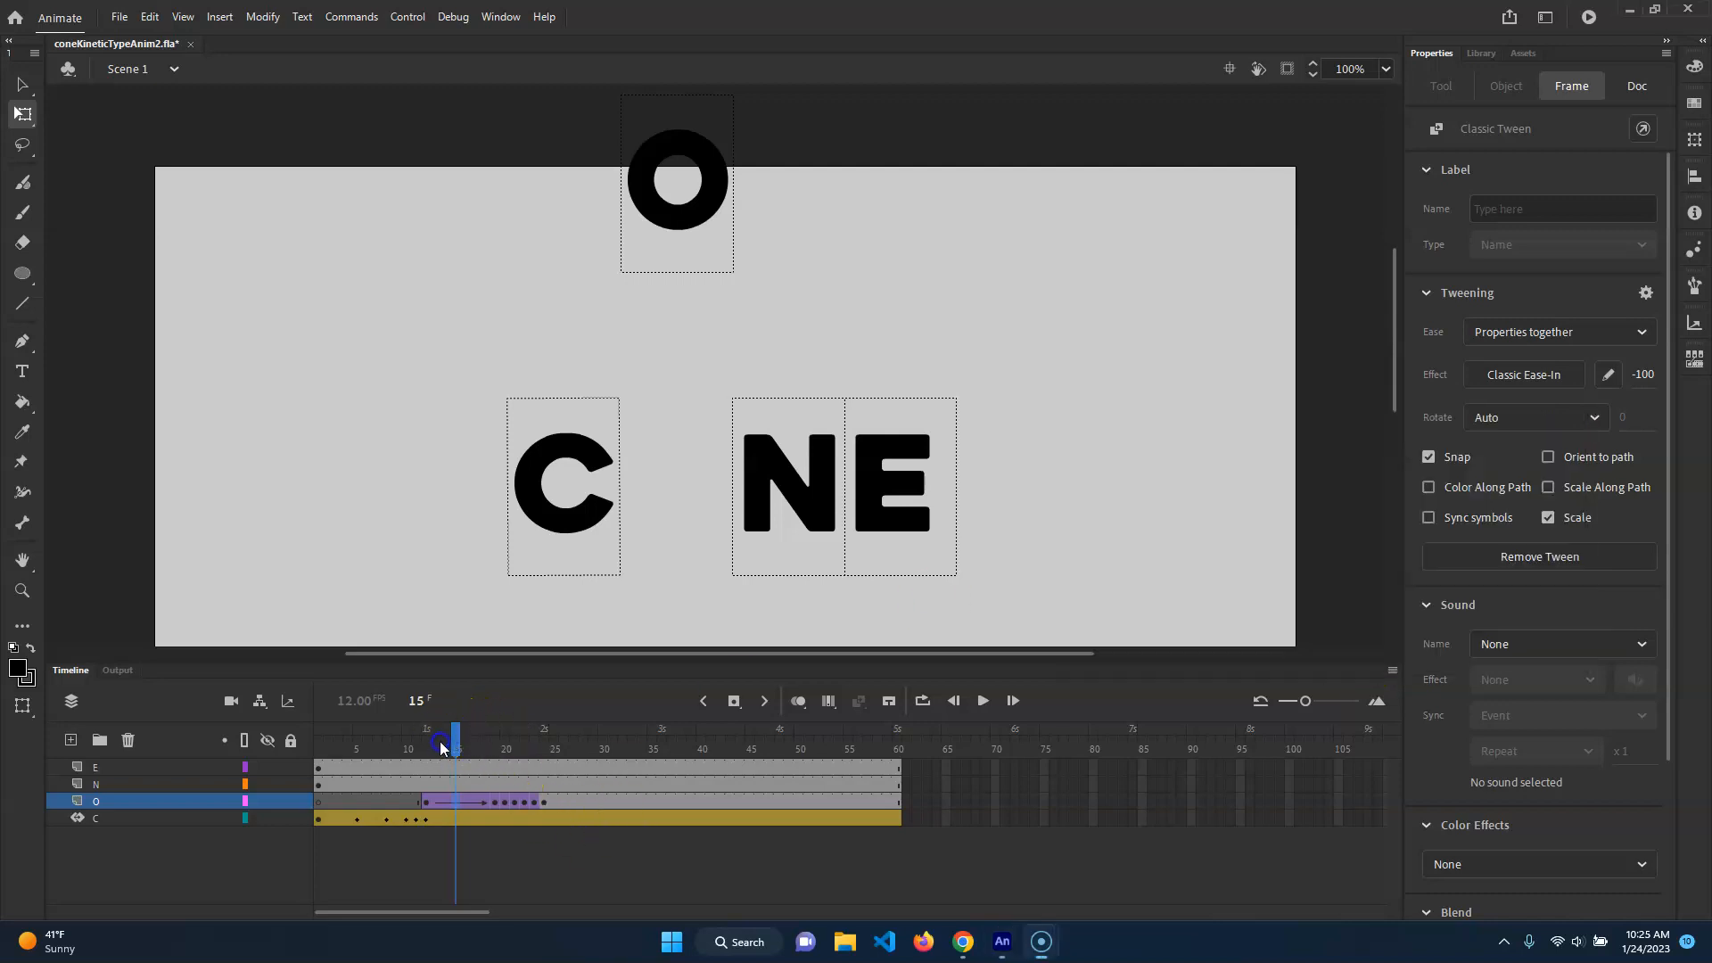
- Replay the animation from the first frame and scrub through the O's drop and recovery to check the eased motion
{"action": "left_click_drag", "start_coordinate": [450, 747], "coordinate": [207, 695]}
{"action": "key", "text": "Return"}
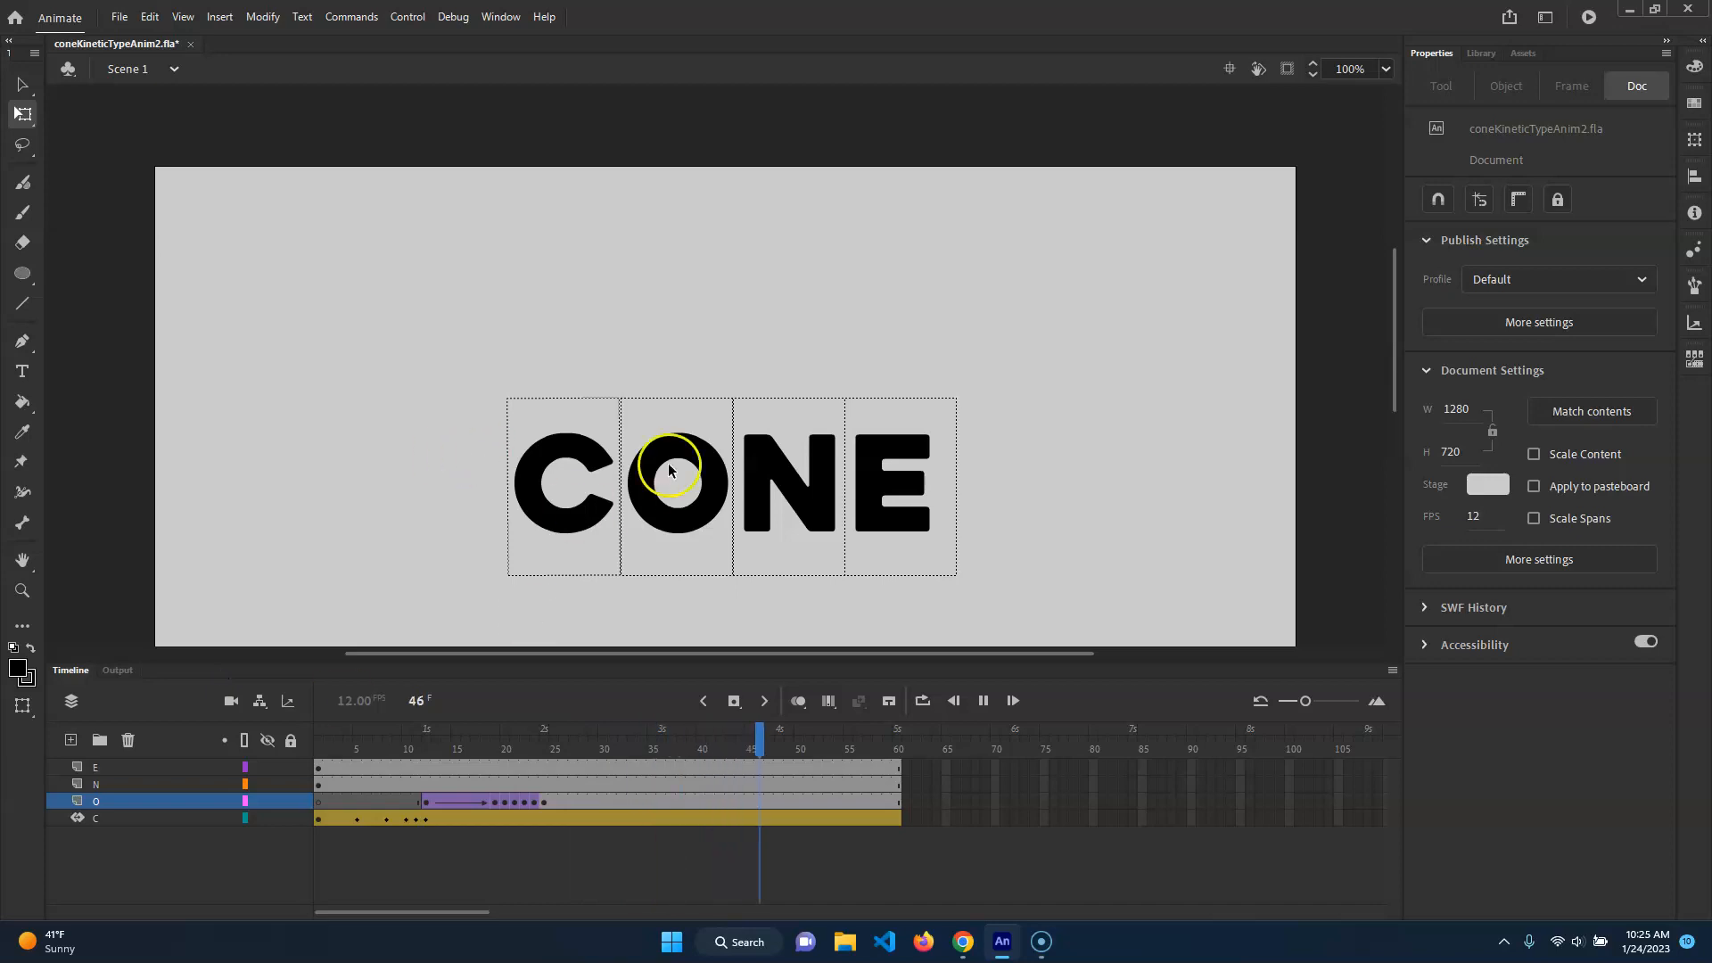
{"action": "left_click_drag", "start_coordinate": [652, 749], "coordinate": [290, 716]}
{"action": "key", "text": "Return"}
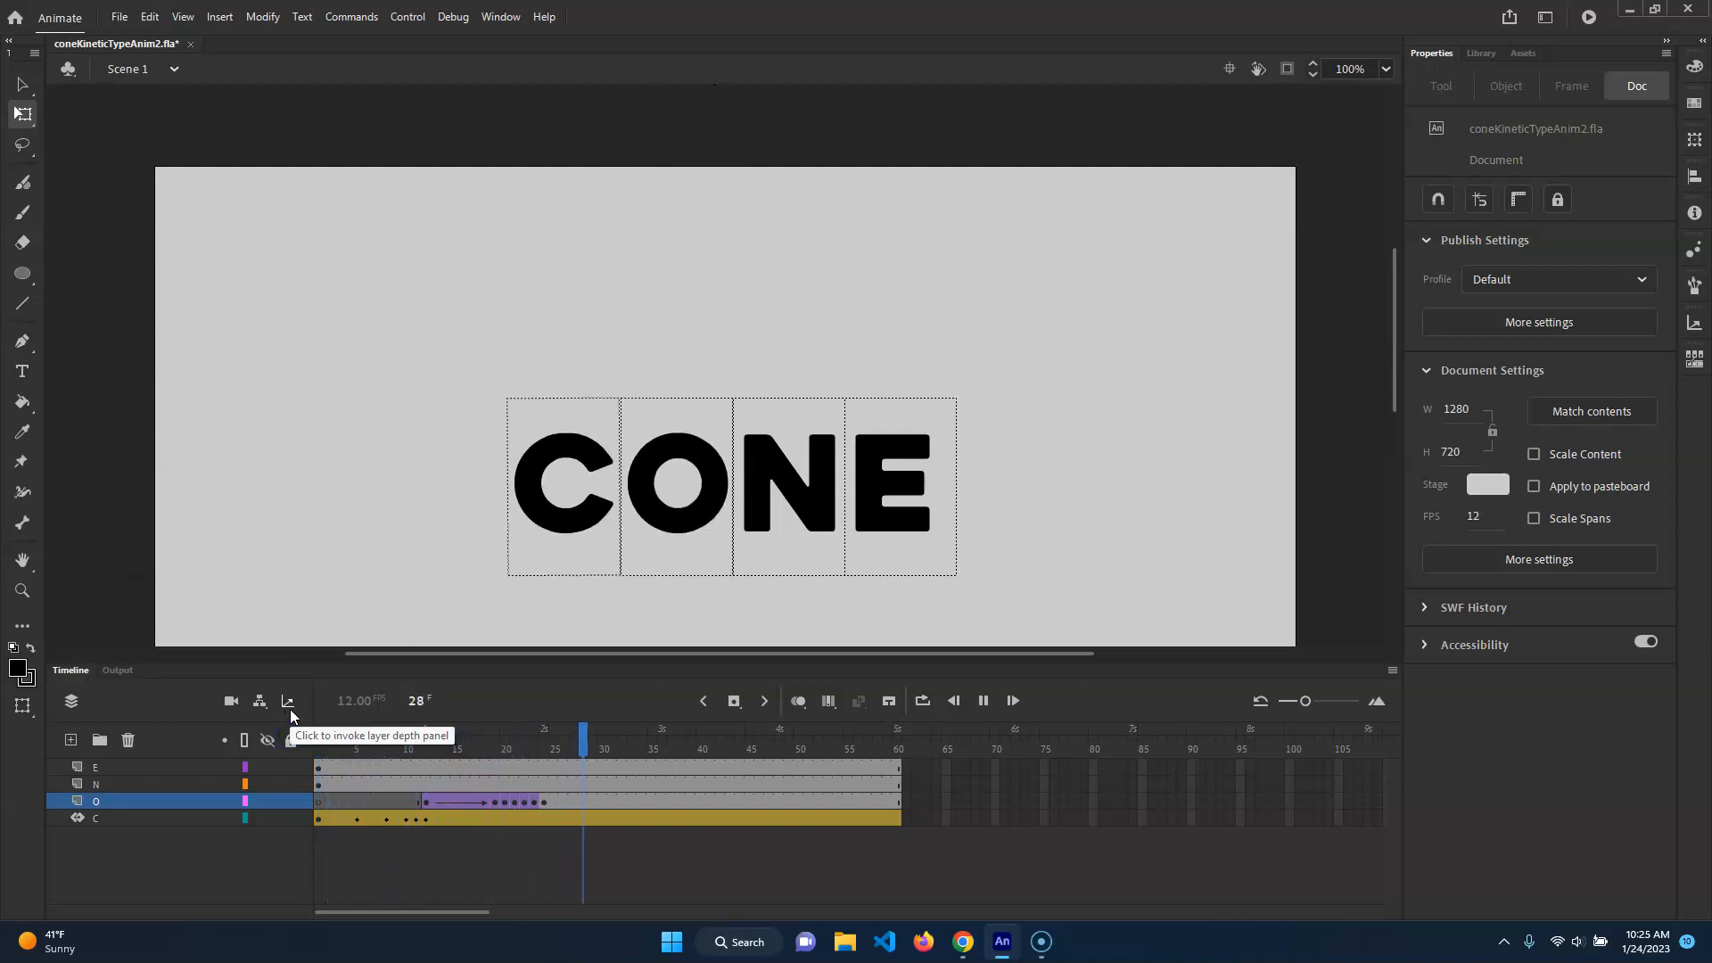
{"action": "left_click", "coordinate": [689, 874]}
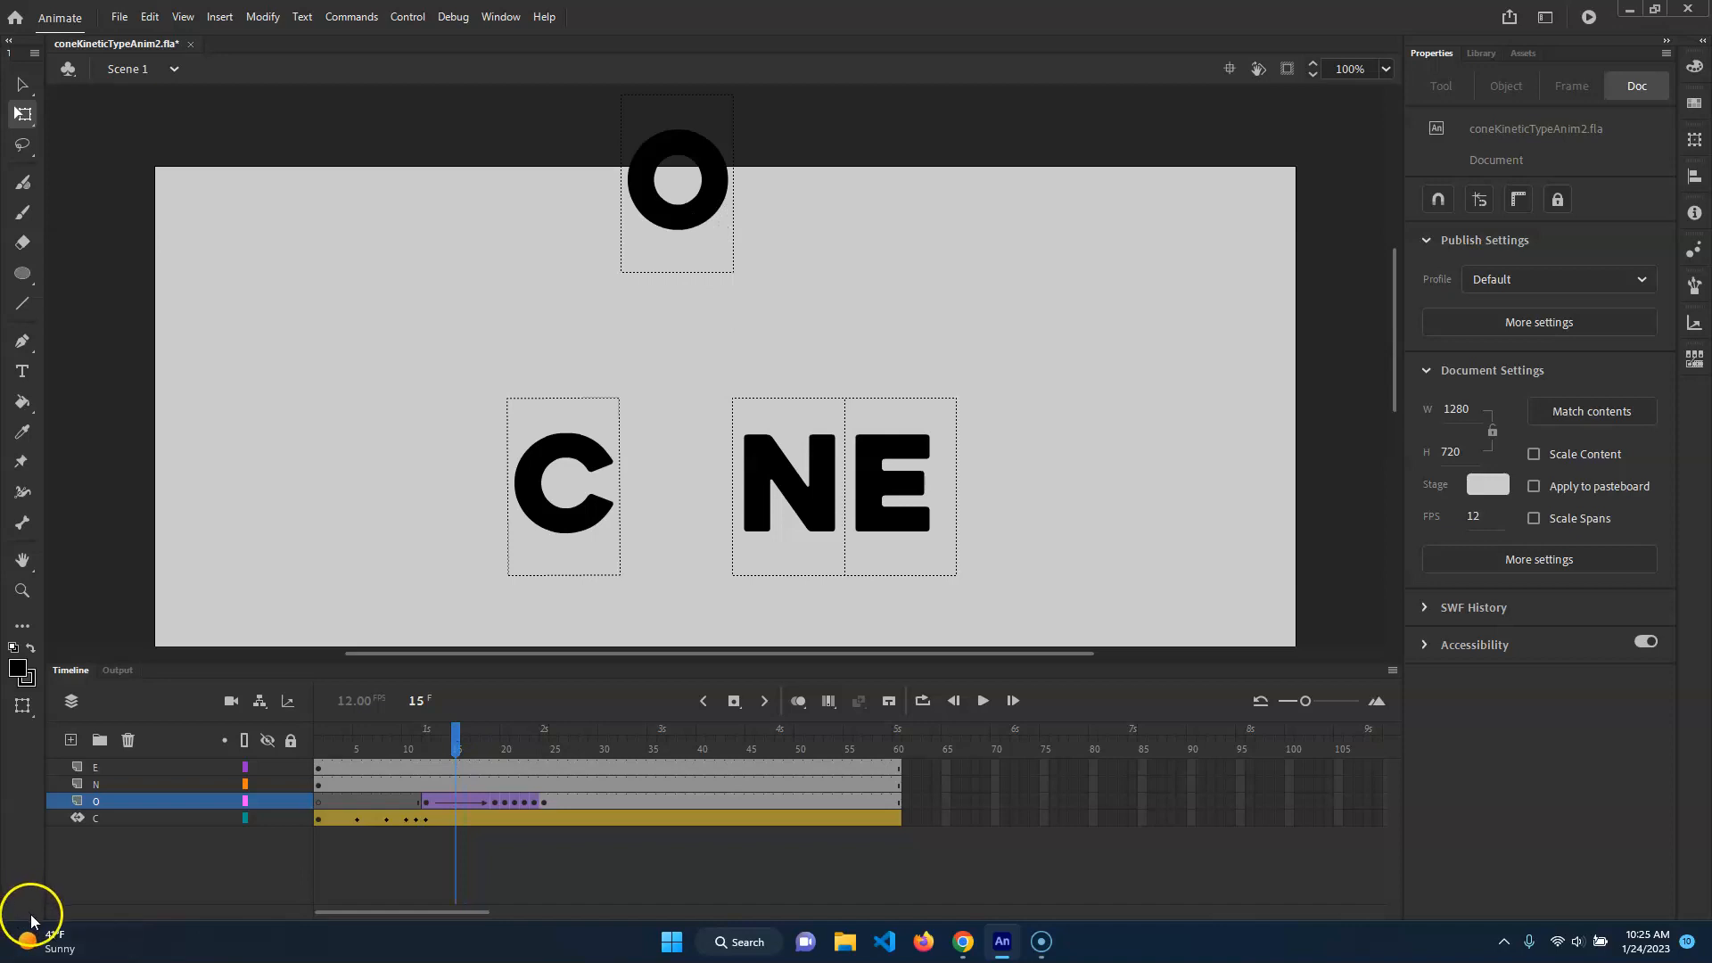
{"action": "left_click", "coordinate": [467, 743]}
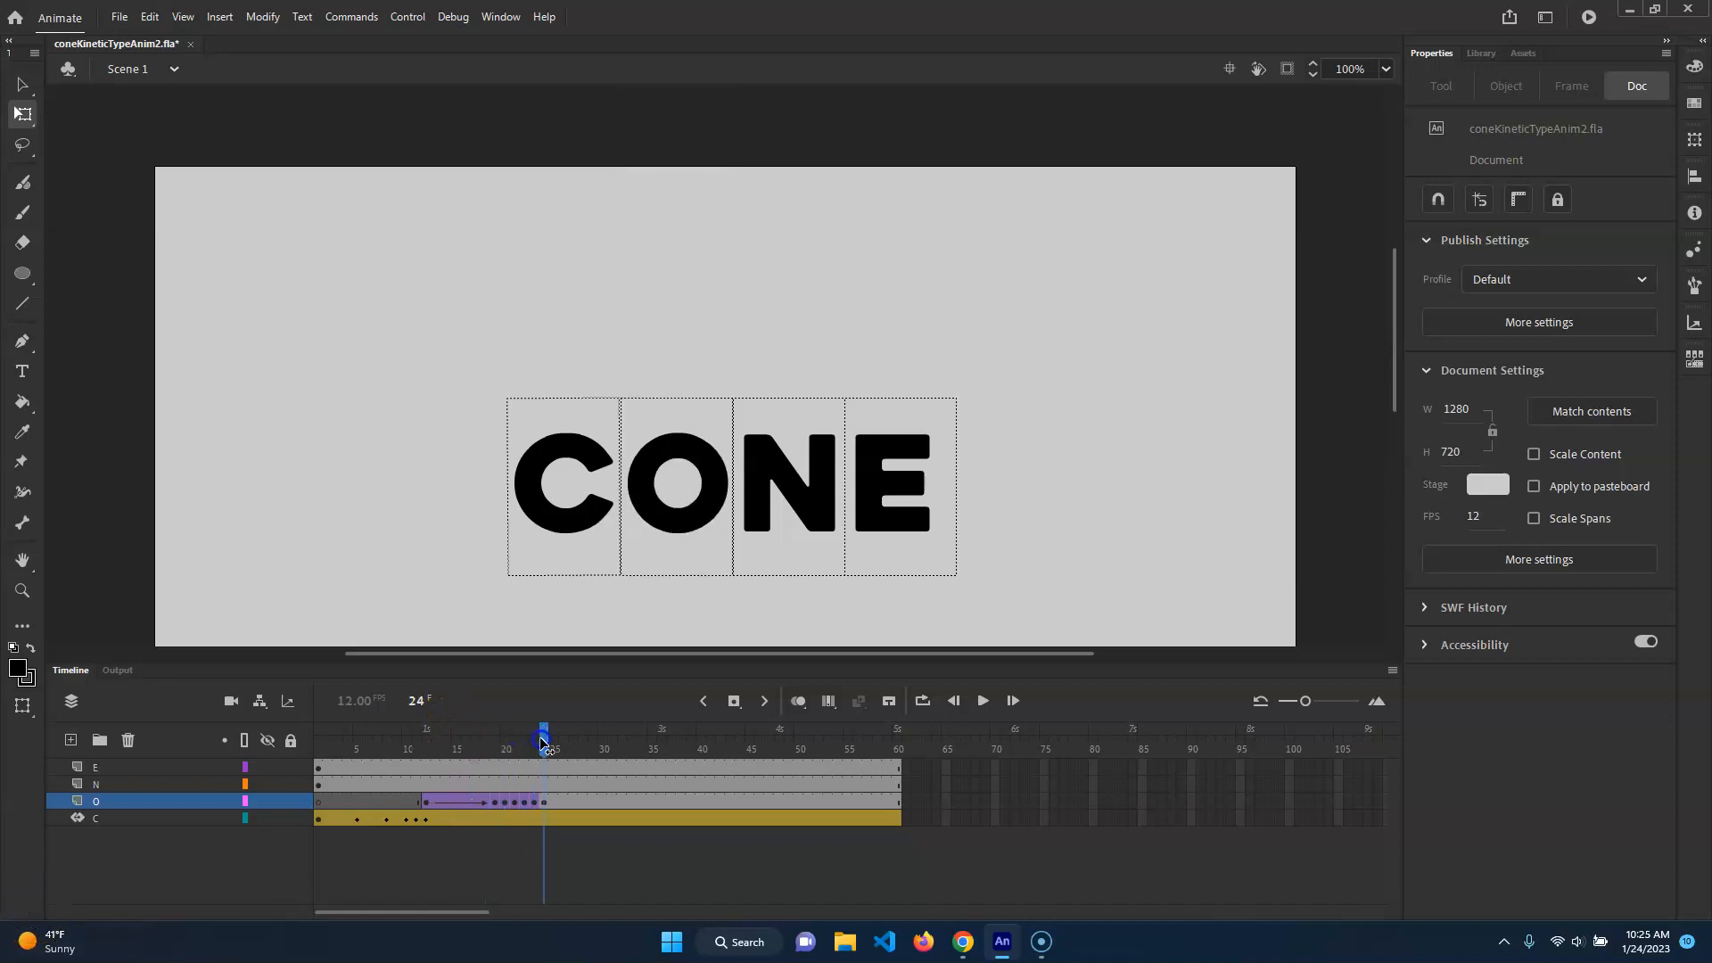